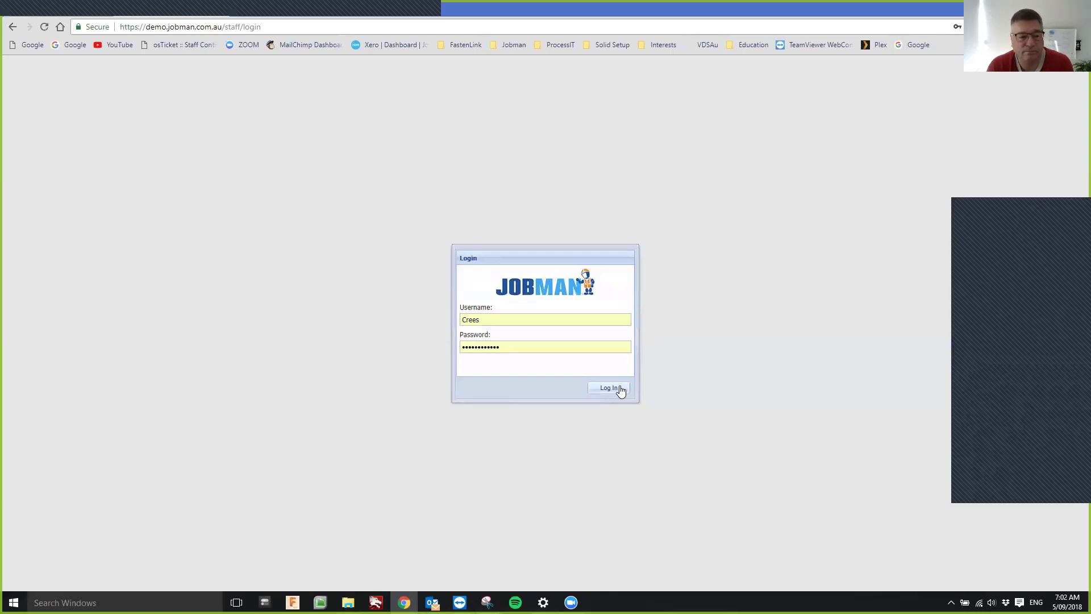
Step: Log in to the Jobman demo and bring up the Staff grid under Admin
left_click(609, 388)
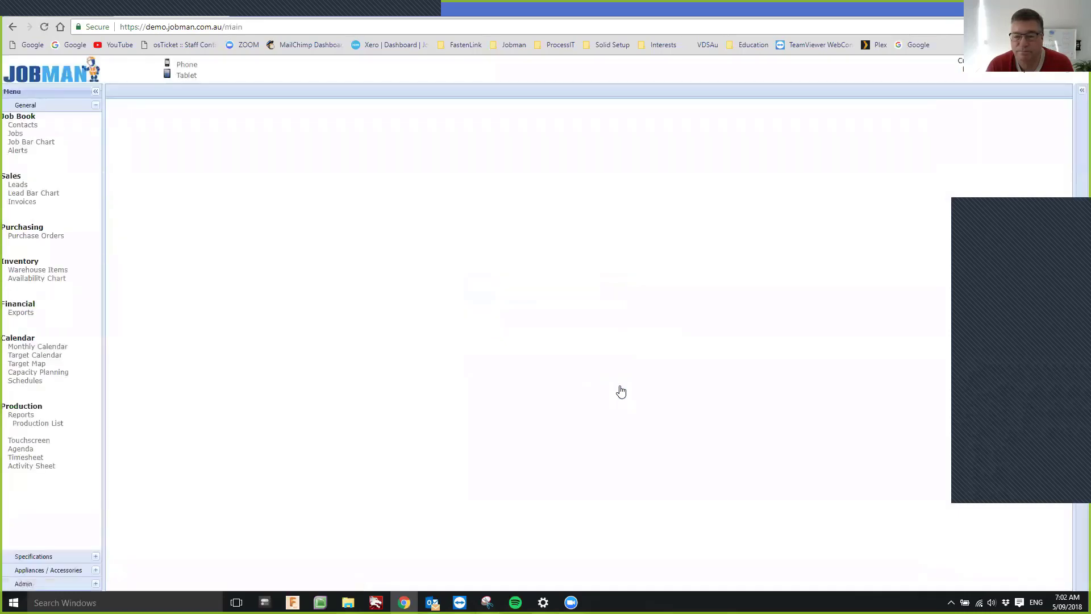
left_click(49, 584)
scroll(46, 346, "down", 5)
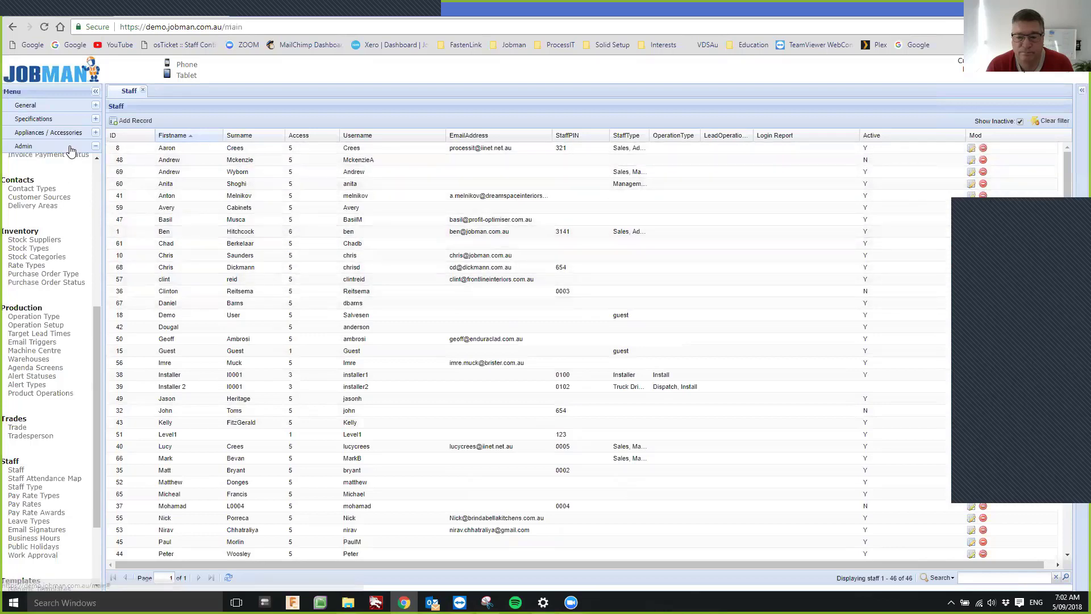
left_click(51, 106)
Step: In the Contacts list, move the Name column before Address and State after Contact Type
left_click(25, 125)
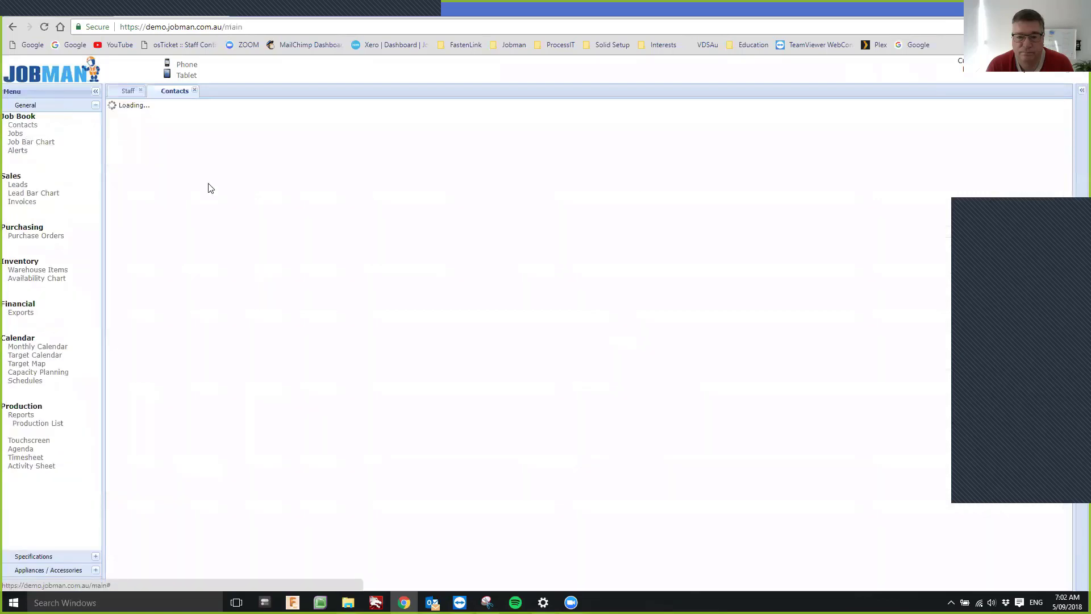
left_click_drag(293, 140, 491, 152)
left_click_drag(665, 141, 268, 153)
left_click(321, 136)
mouse_move(423, 180)
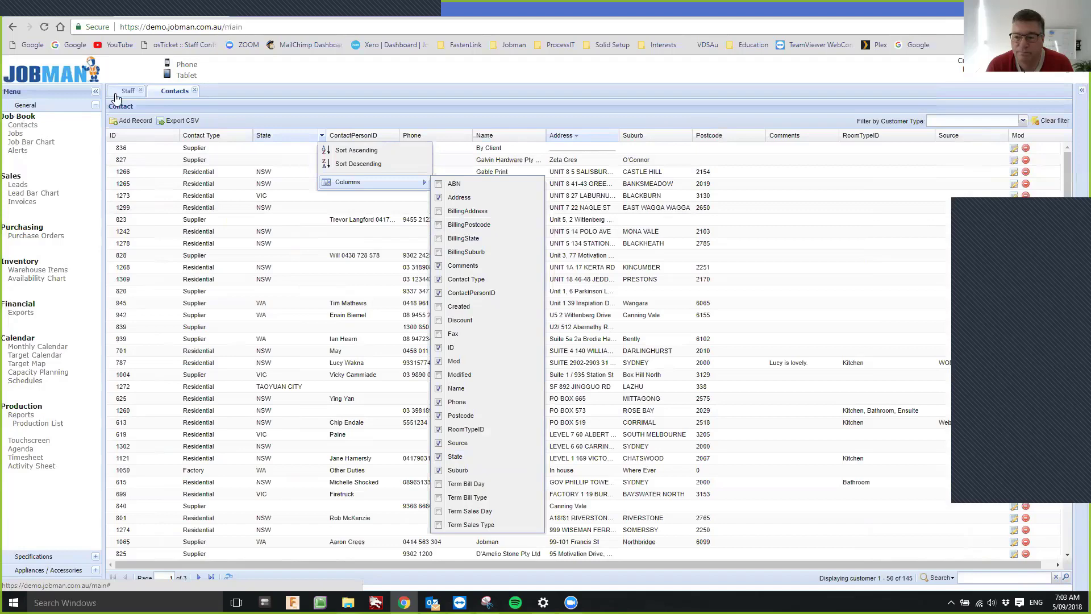
Step: In the Jobs list, move the Contact column before Value, then return to Contacts
left_click(16, 134)
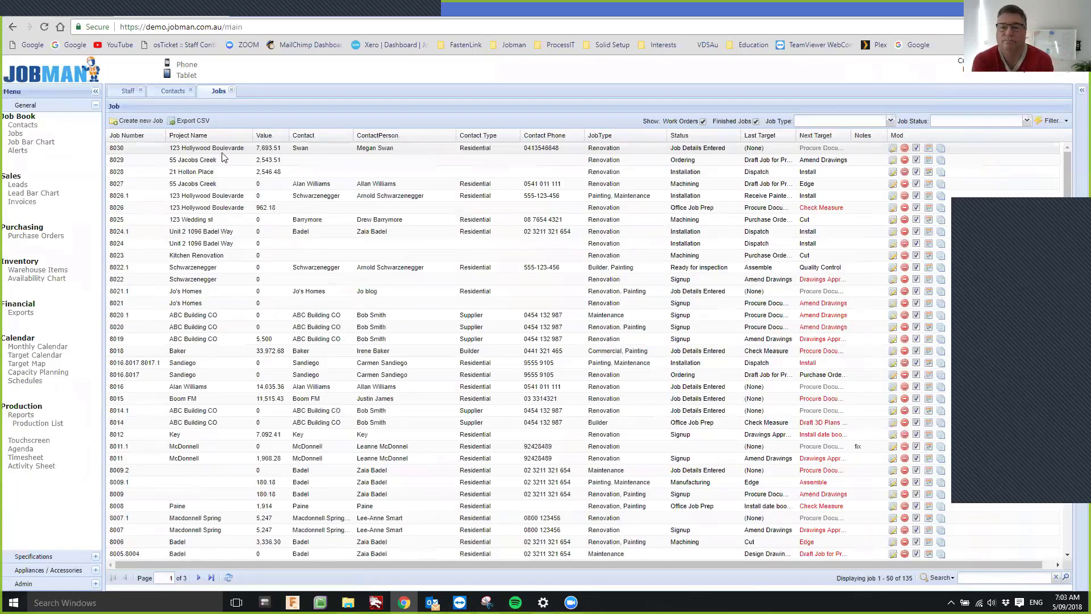
left_click_drag(309, 140, 224, 144)
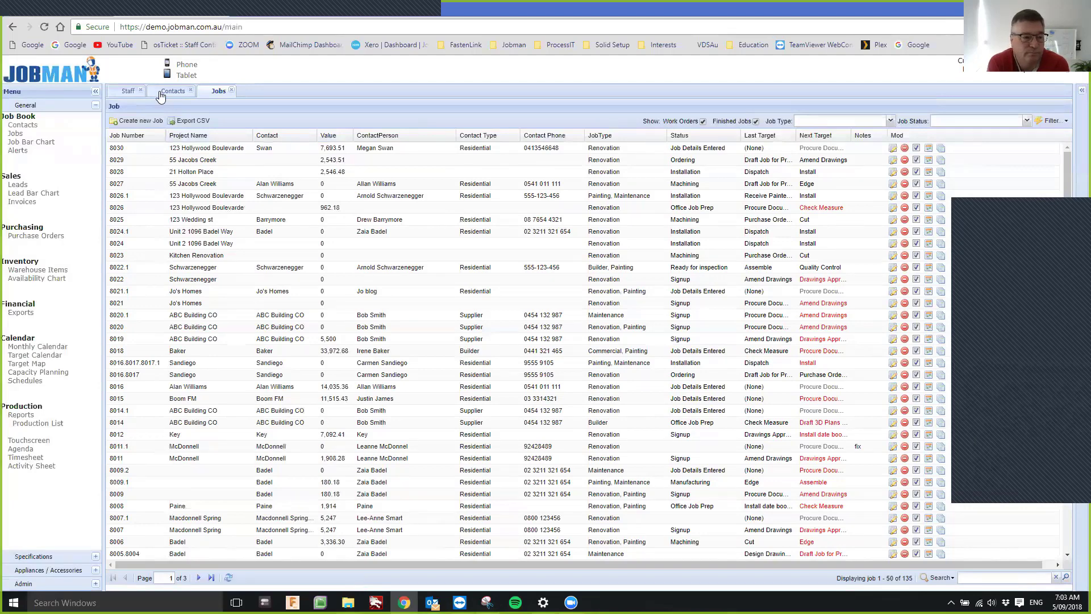
left_click(158, 93)
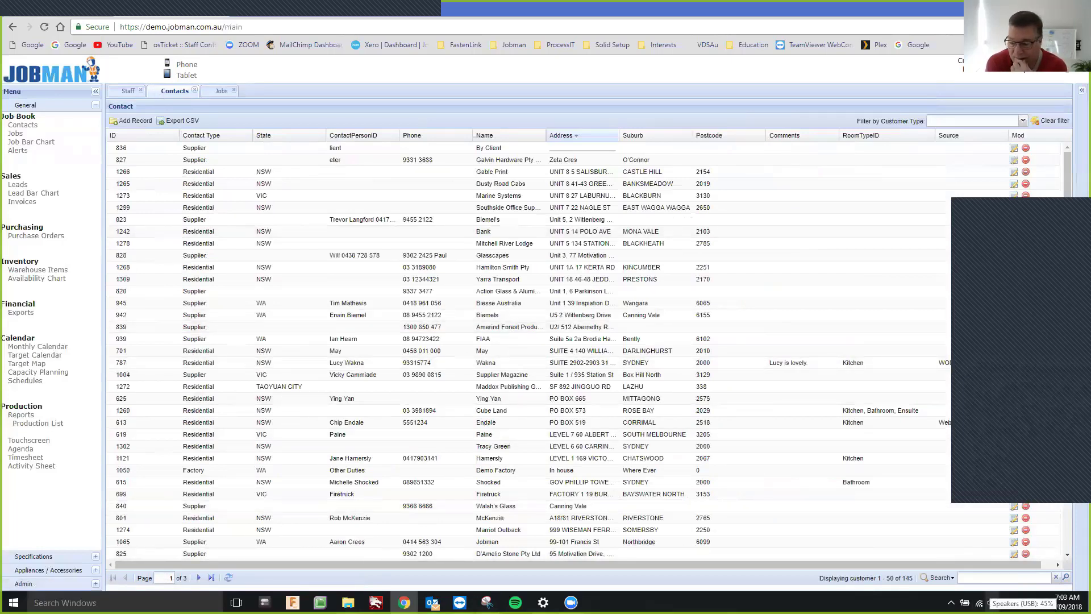
left_click(992, 602)
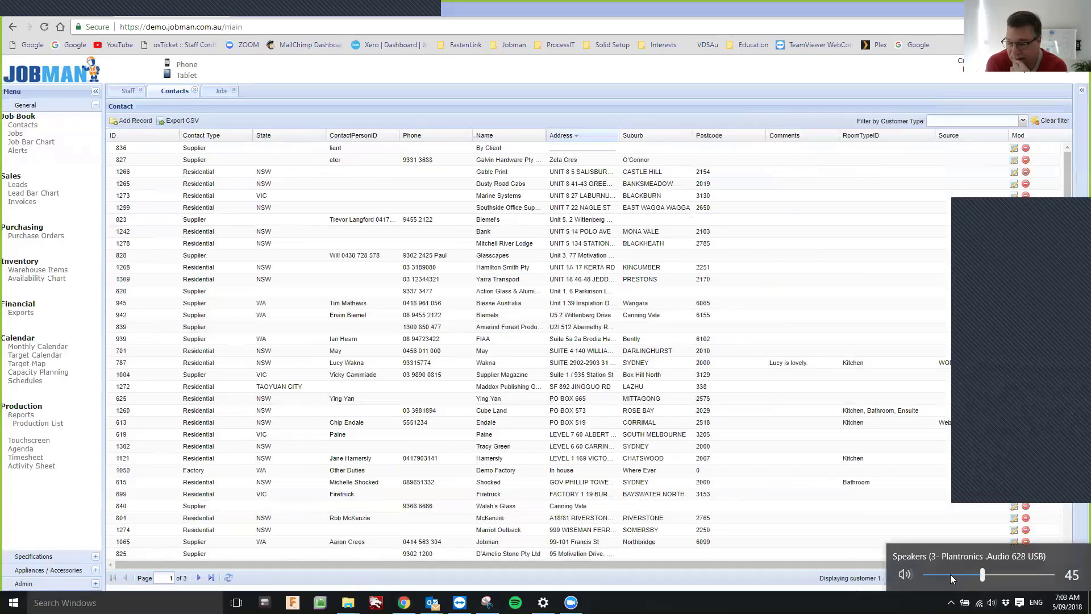
left_click_drag(980, 577, 957, 578)
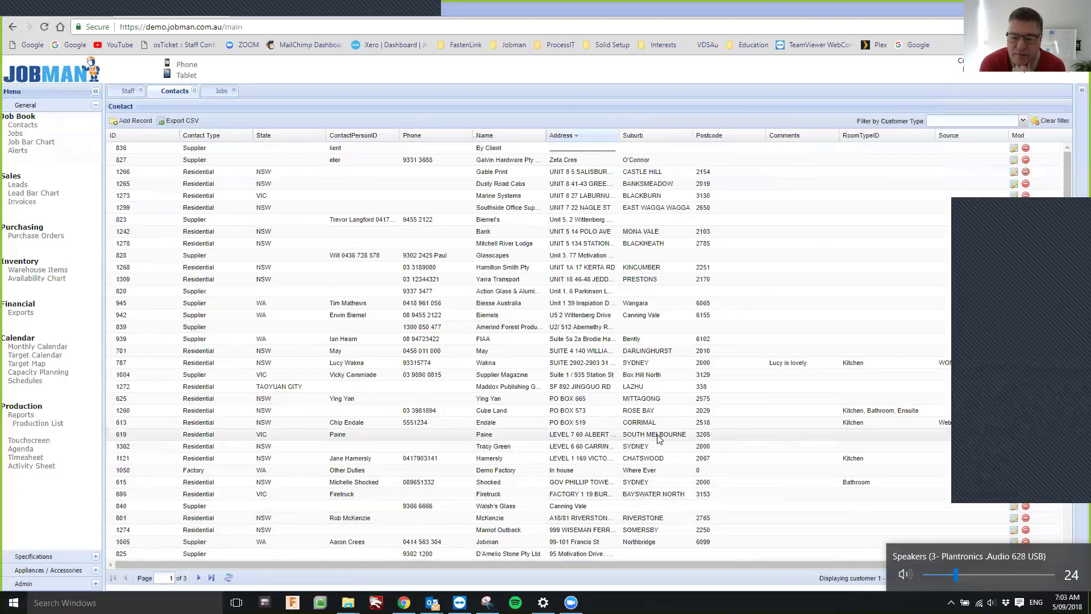
left_click(240, 170)
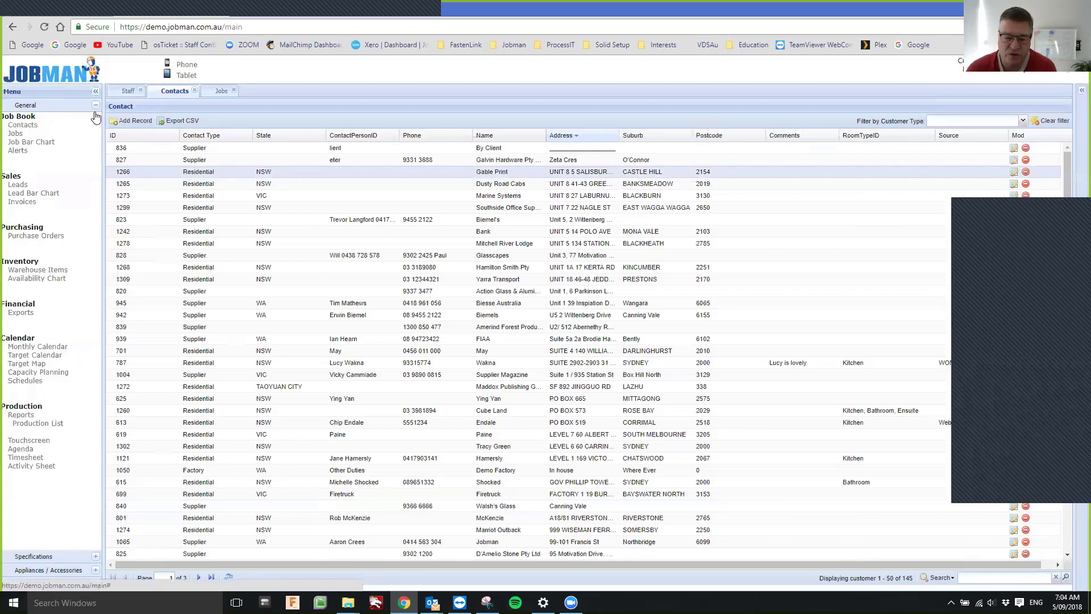
Step: Close the Staff and Contacts tabs and bring up the Styles and Style Types lists
left_click(141, 92)
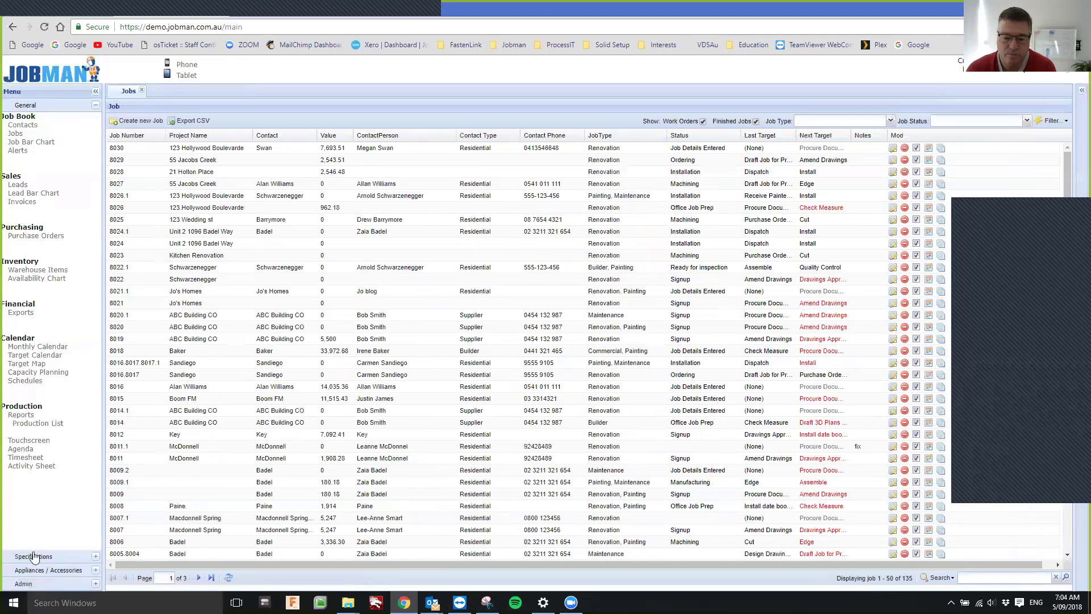
left_click(34, 556)
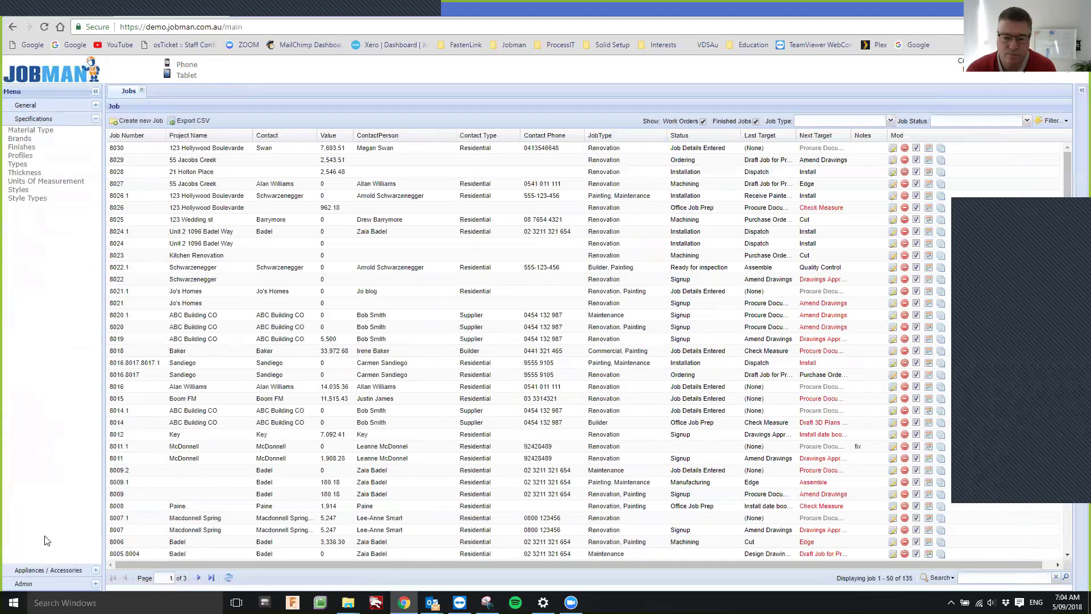
left_click(19, 191)
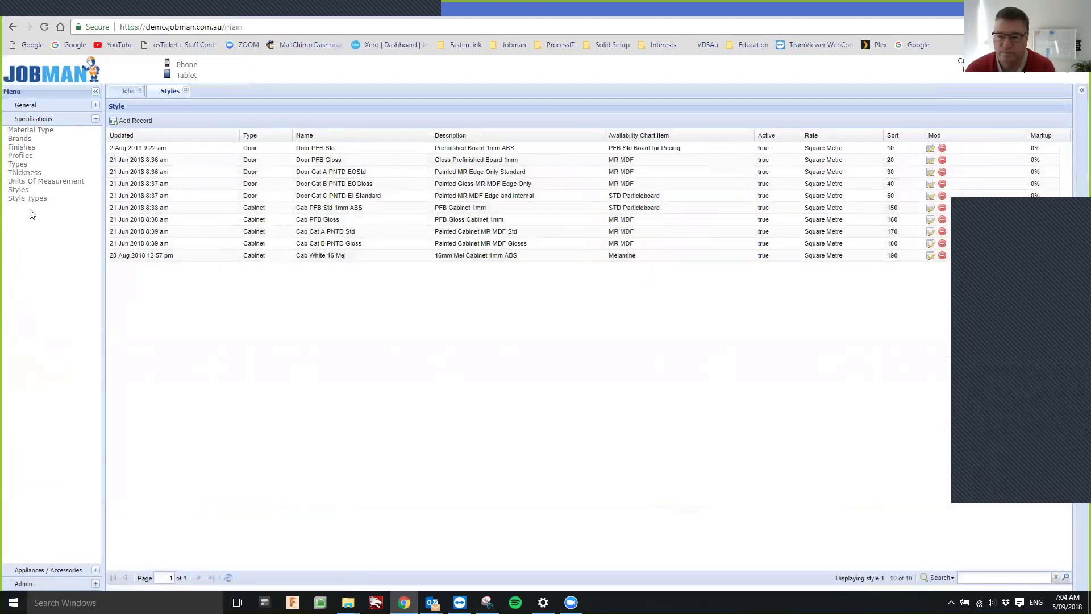
left_click(32, 199)
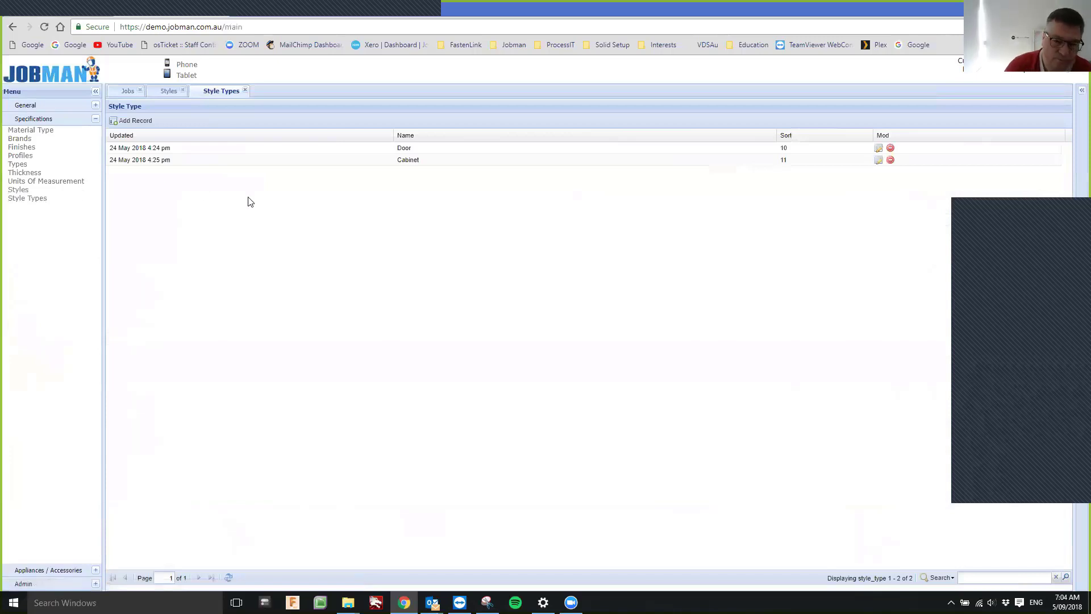
Step: Show the Staff Attendance Map from the Admin section
left_click(90, 119)
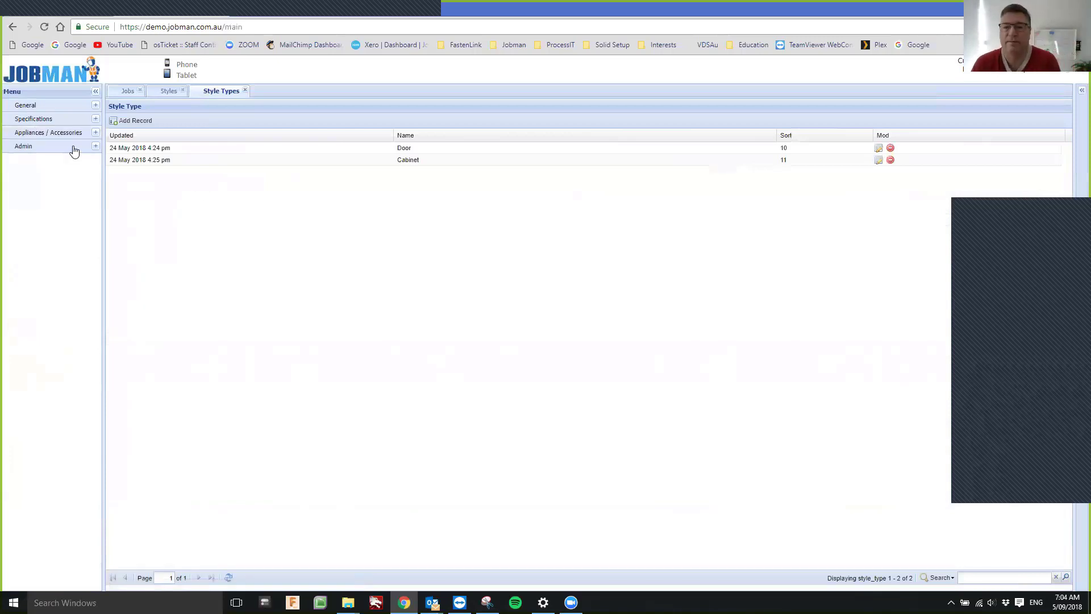
left_click(72, 133)
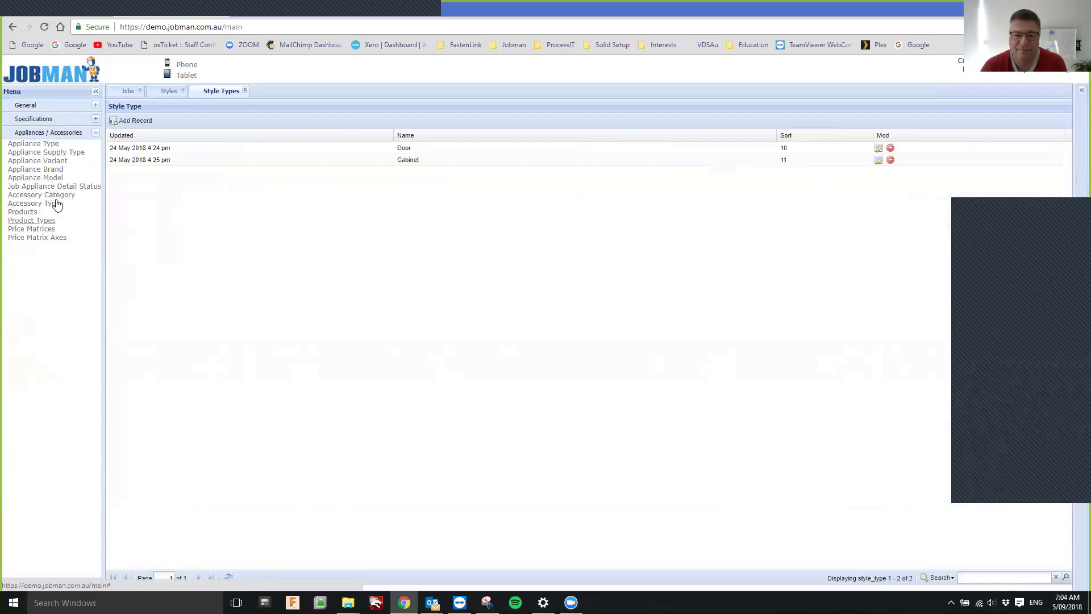
left_click(48, 135)
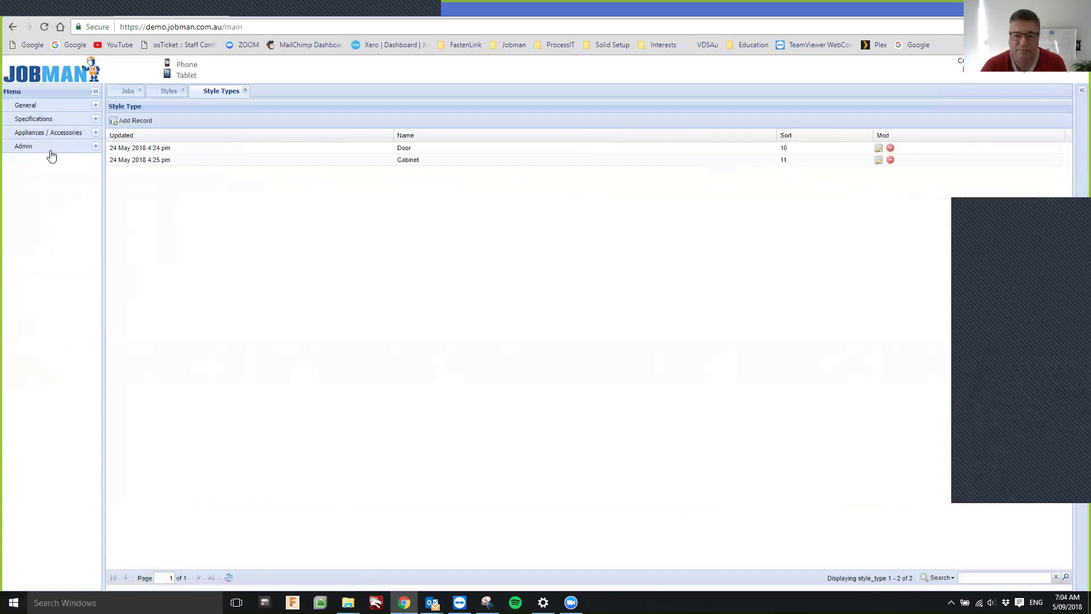
left_click(51, 150)
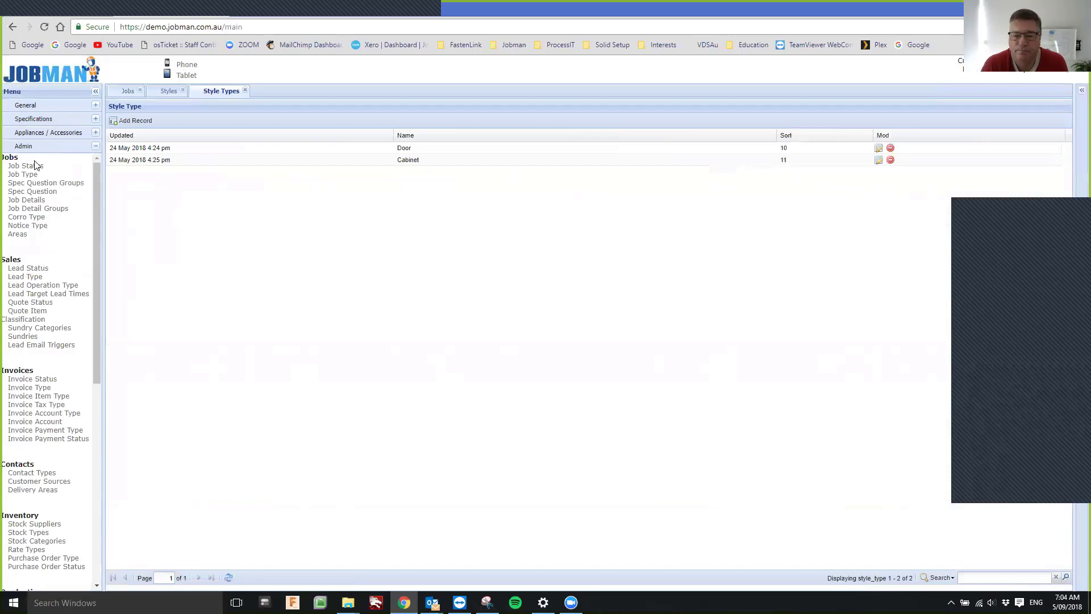
scroll(74, 455, "down", 4)
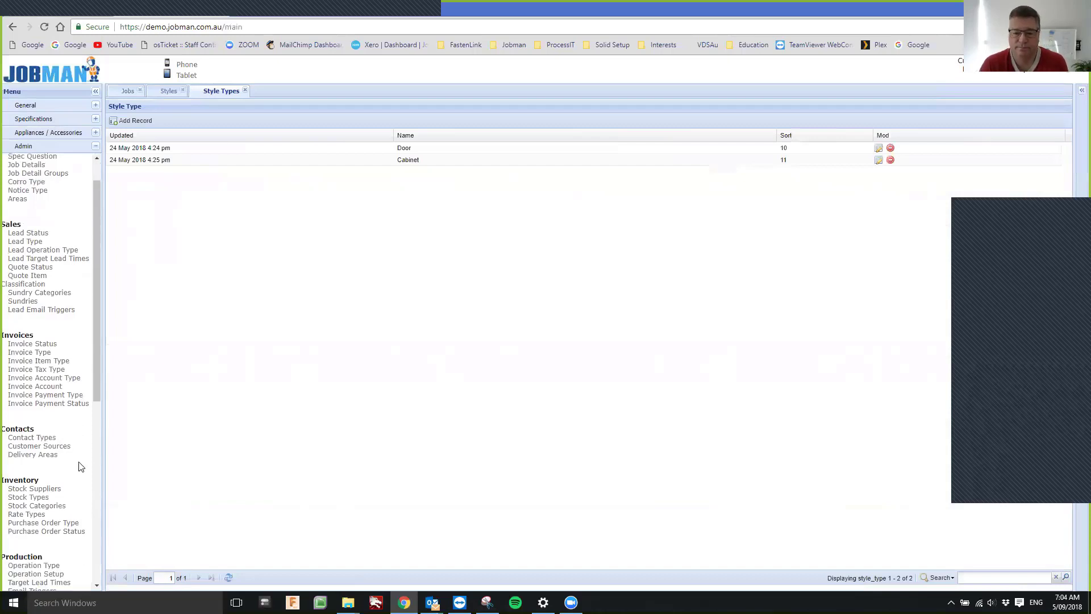
scroll(45, 410, "down", 2)
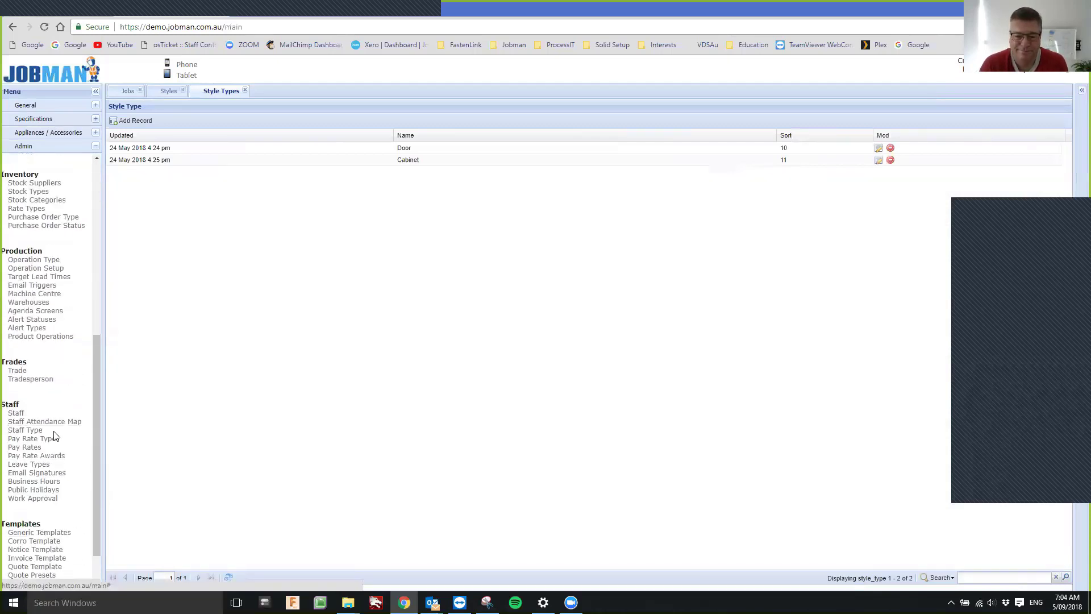
left_click(57, 424)
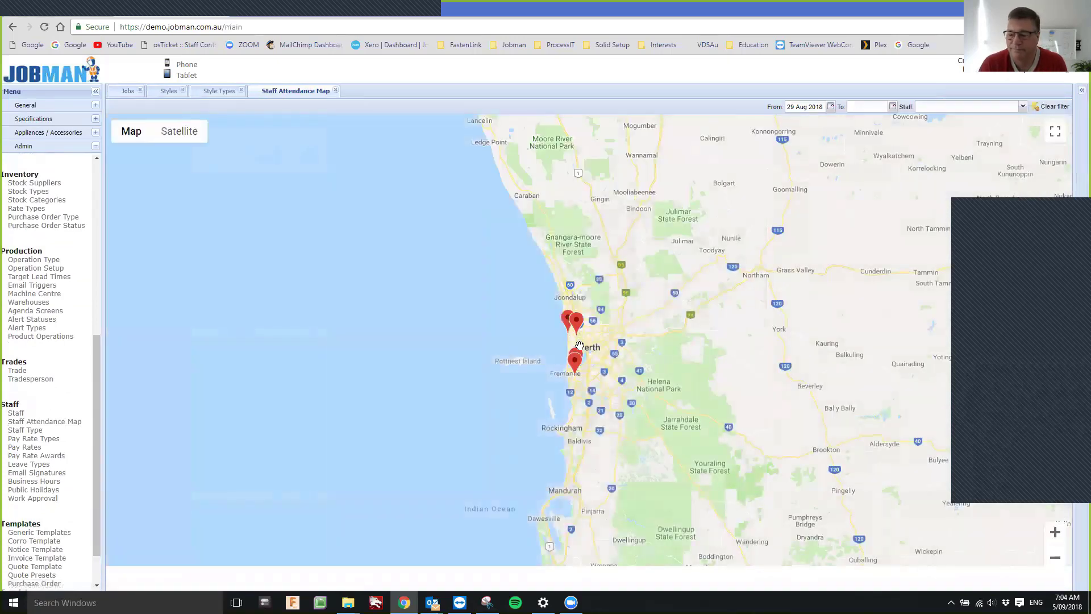
Step: Reopen Job Book > Contacts in a new tab beside the attendance map
mouse_move(572, 366)
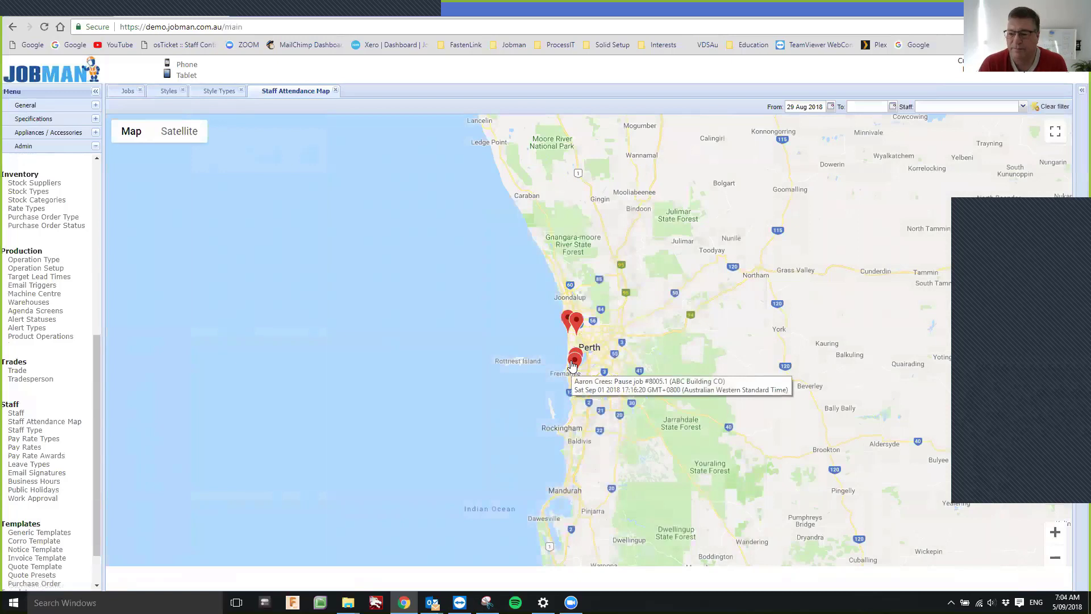
left_click(96, 148)
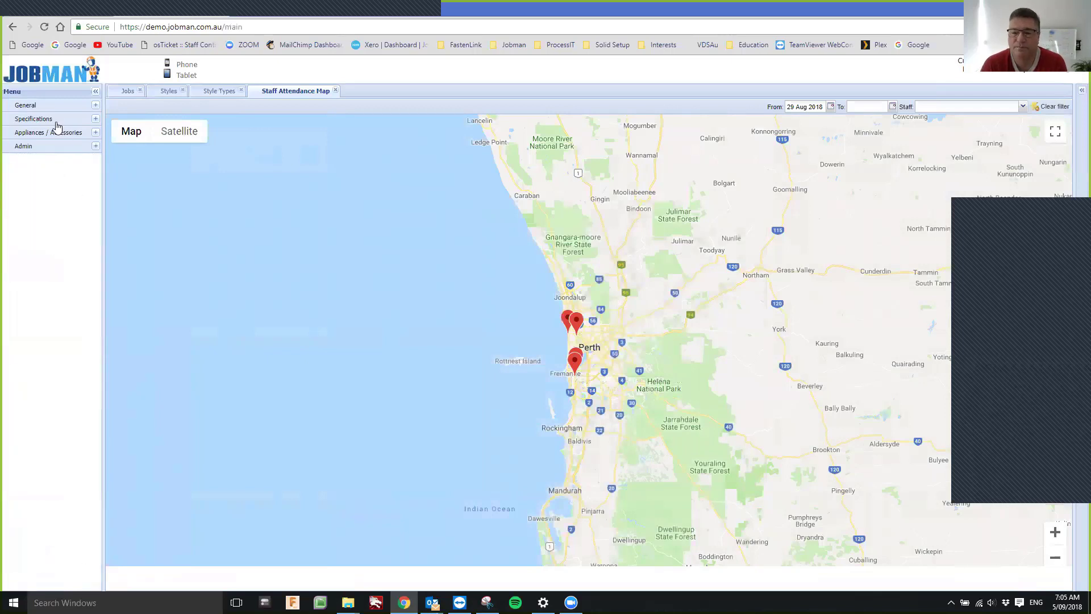
left_click(51, 110)
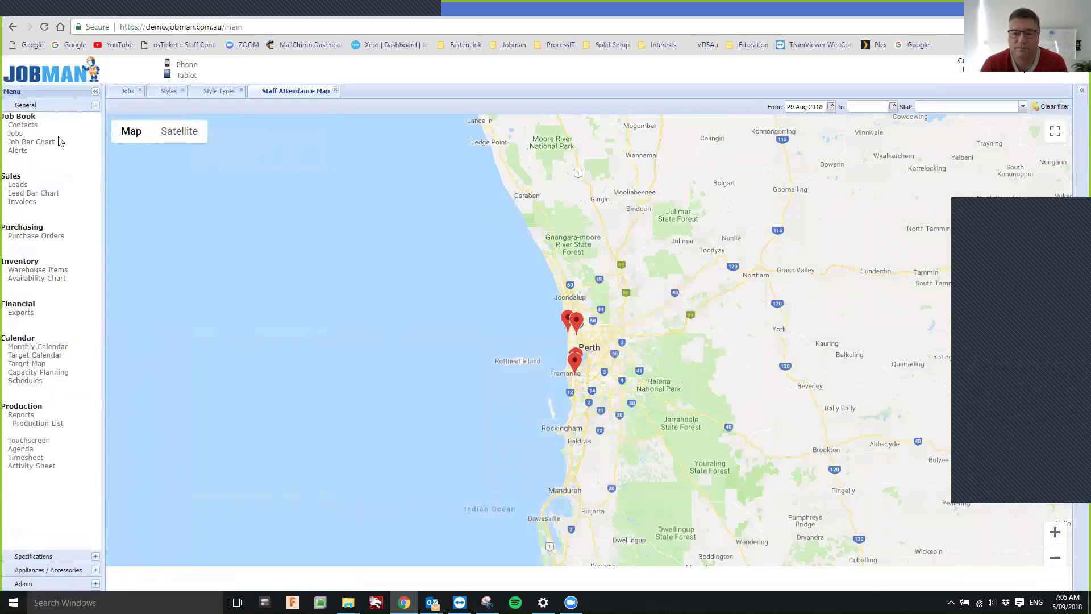
left_click(23, 125)
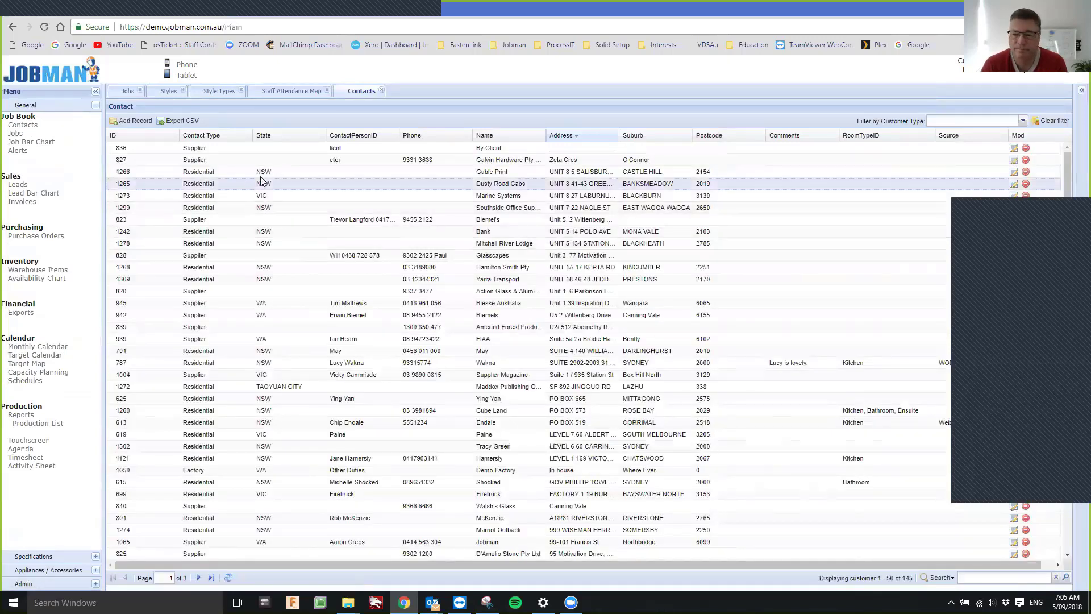
Step: In Dusty Road Cabs, try Supplier and Builder customer types, then set it back to Residential
double_click(263, 183)
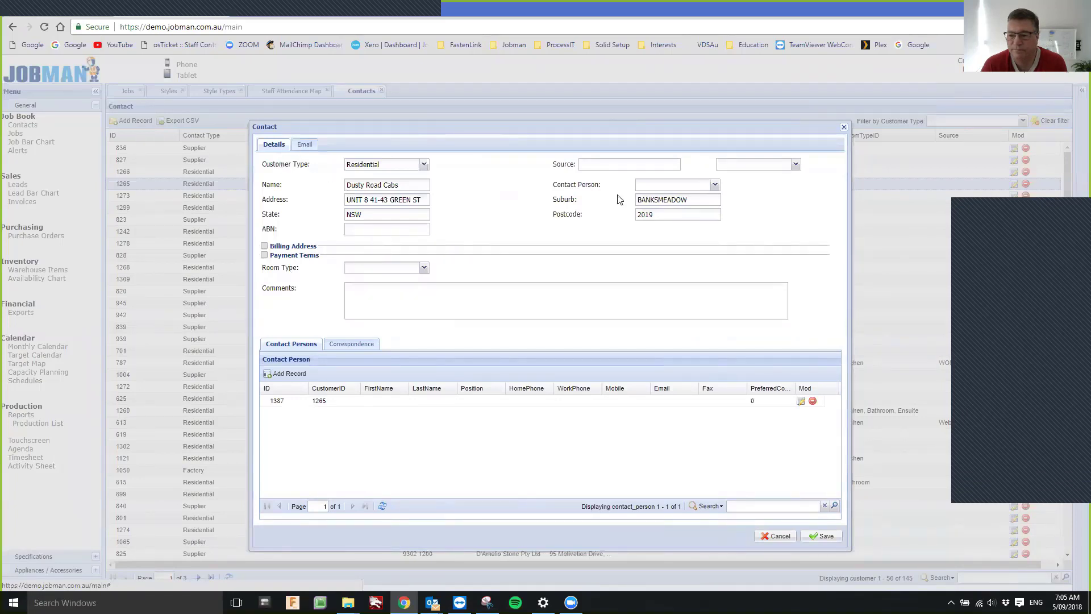
left_click(424, 164)
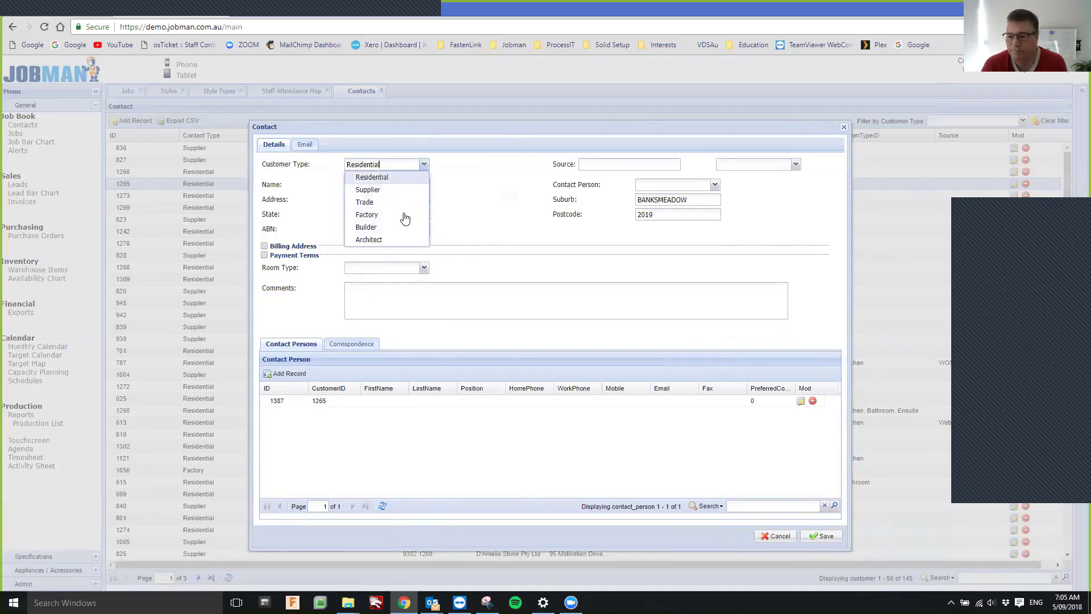
left_click(402, 181)
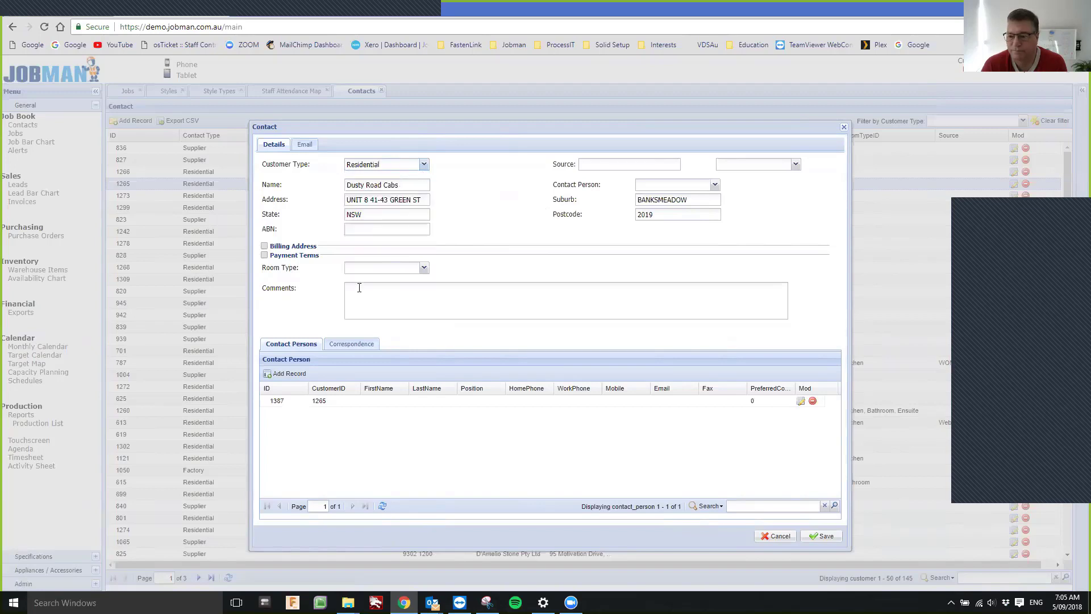
left_click(423, 165)
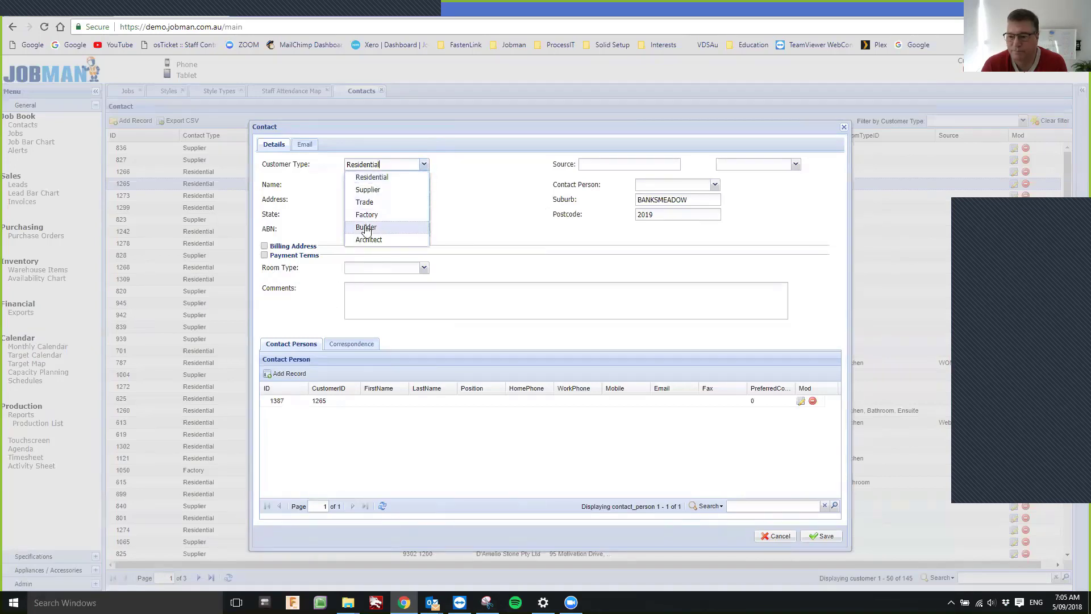
left_click(370, 190)
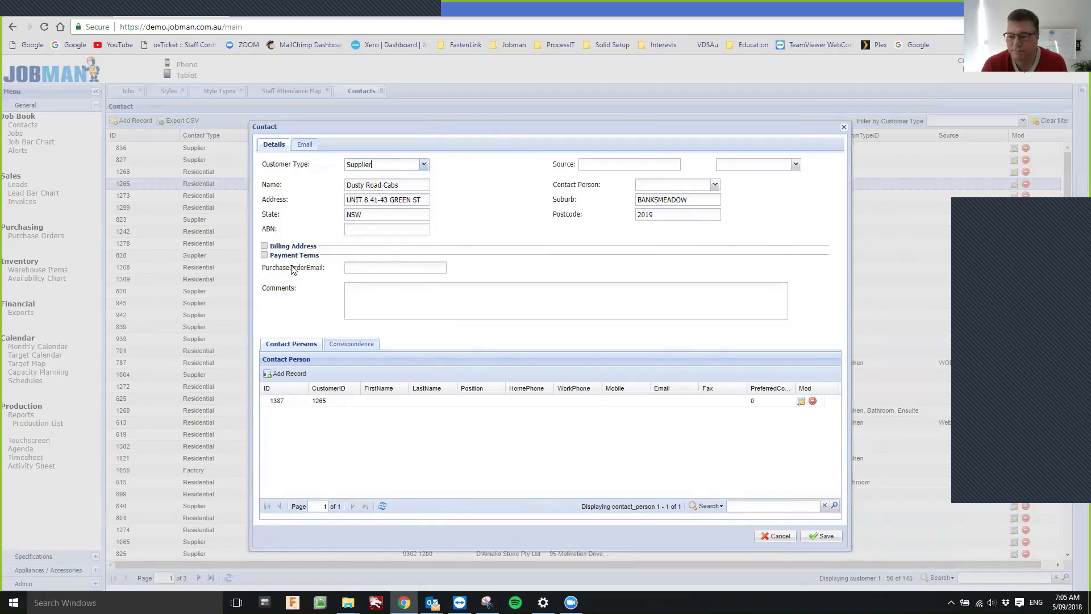
left_click(422, 166)
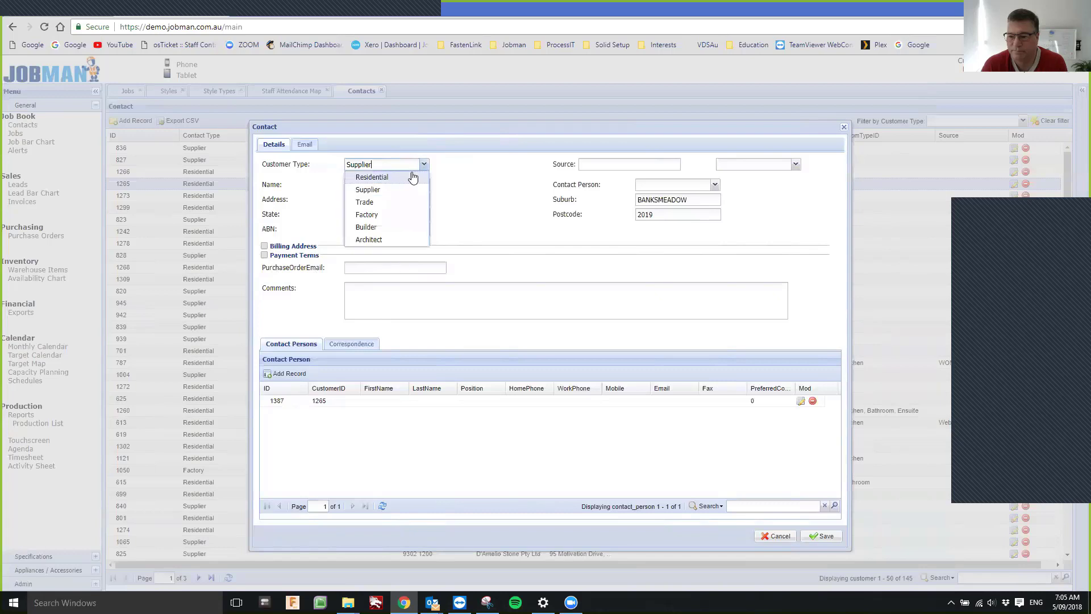
left_click(369, 224)
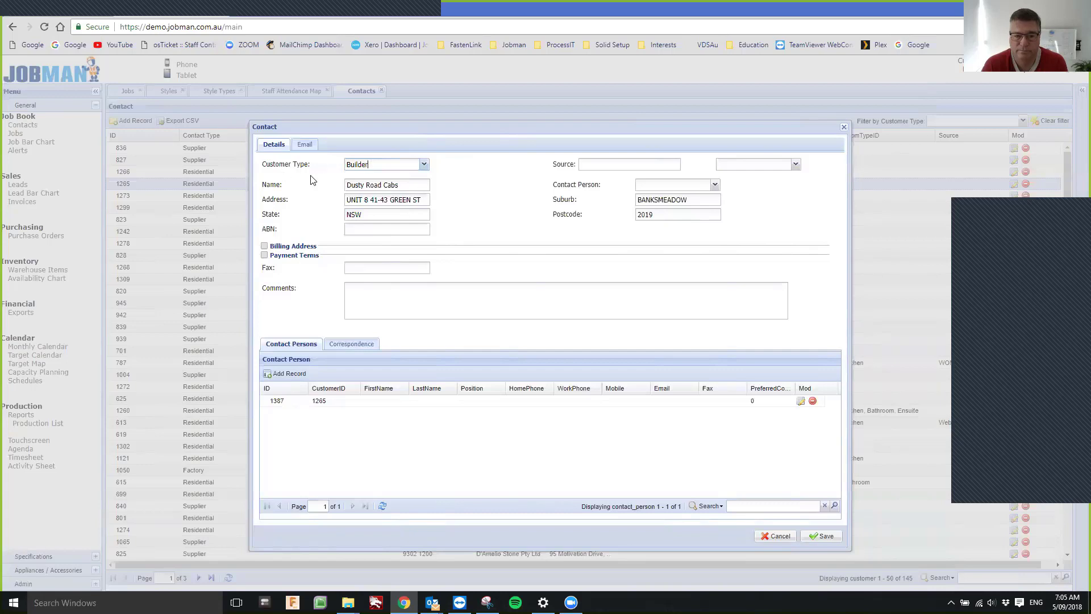
left_click(424, 164)
left_click(385, 179)
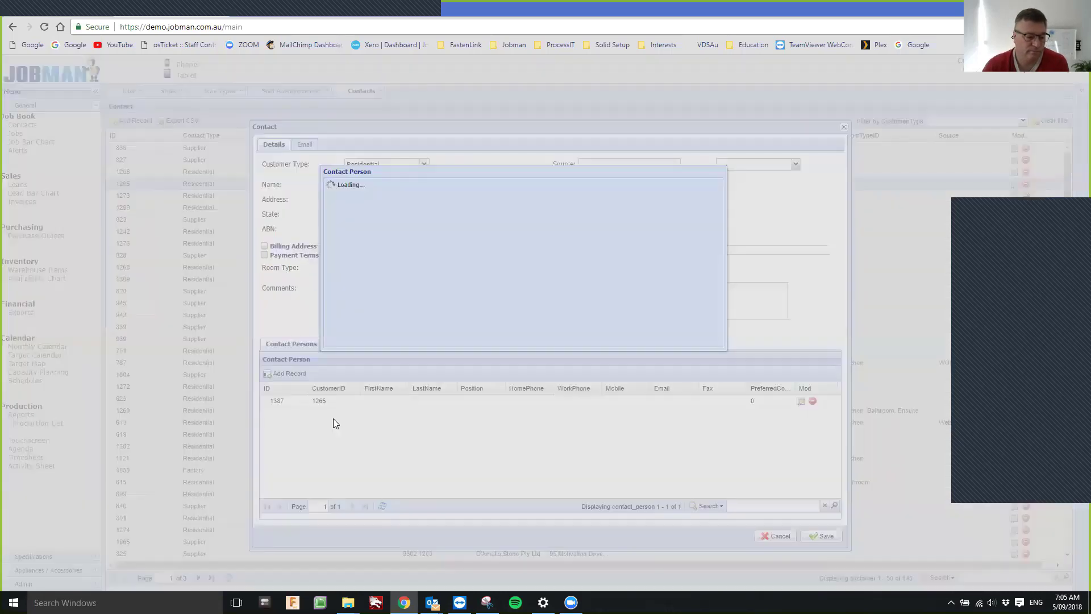
Step: View the contact person's details without changes, then bring up the Email composer with Autofill on
double_click(335, 401)
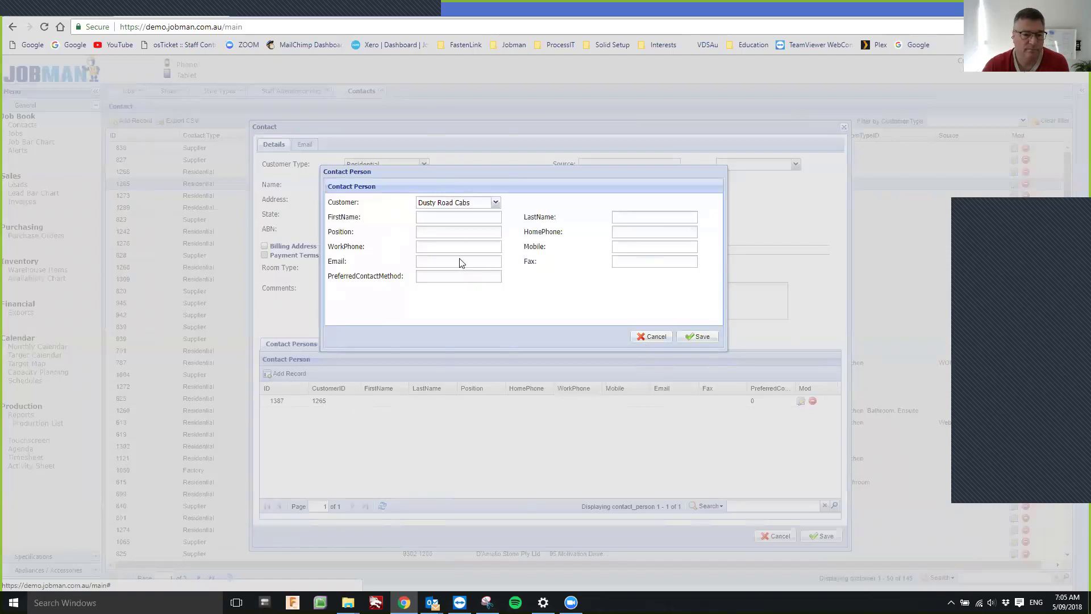
left_click(660, 338)
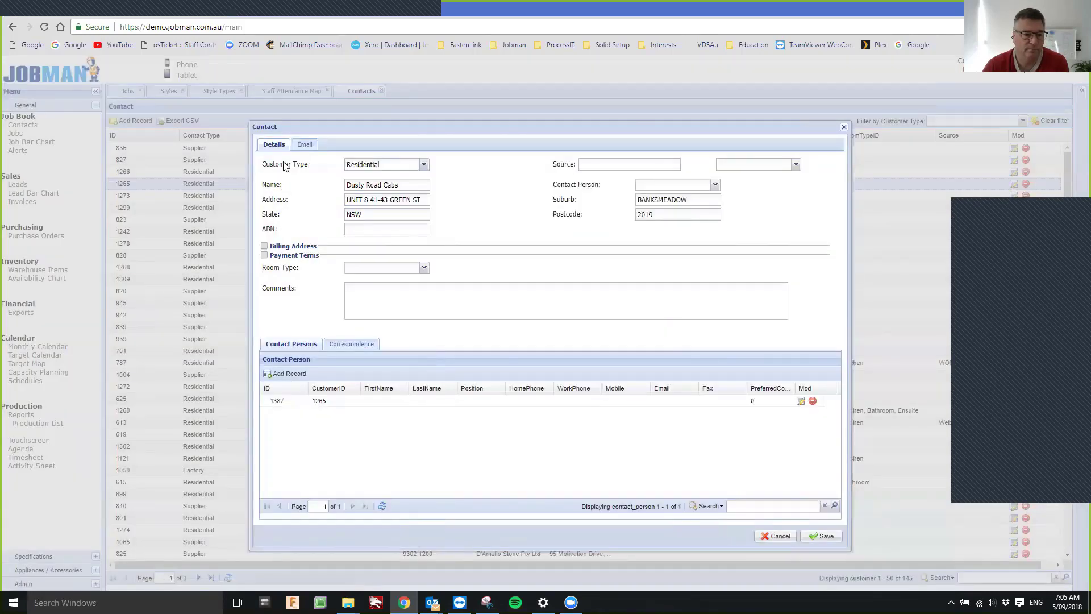
left_click(304, 144)
left_click(270, 205)
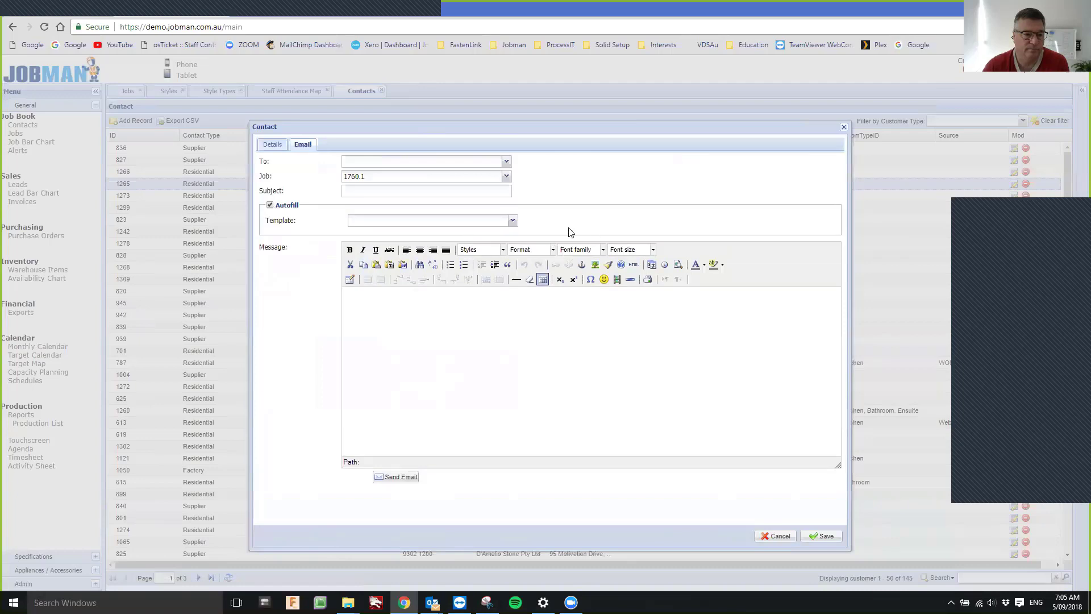
Step: Apply the Sales Lead Feed back then Welcome New Contact templates, and close the contact window
left_click(512, 220)
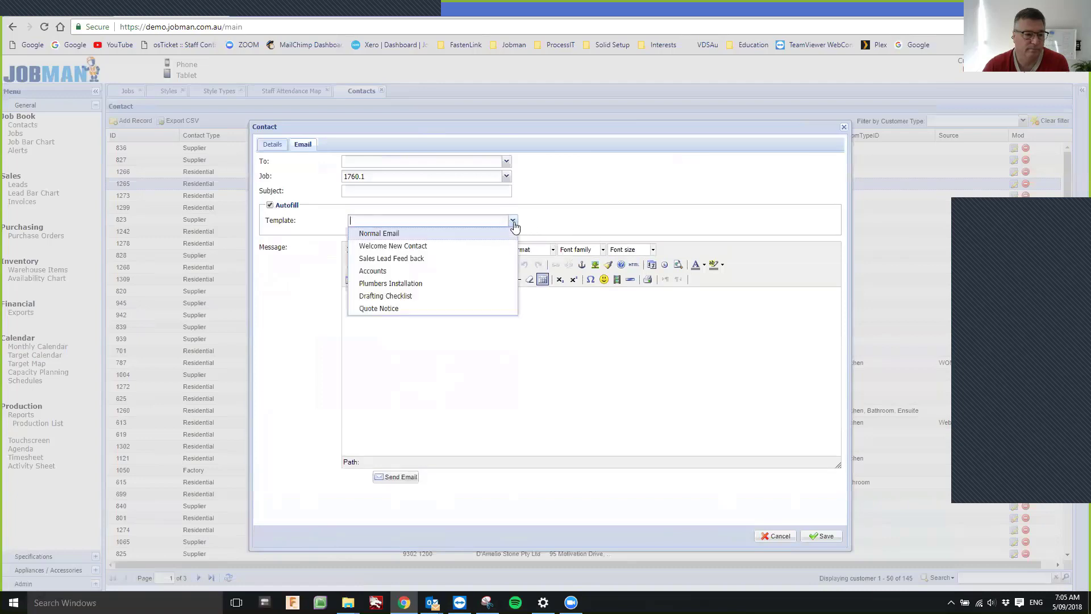
left_click(376, 259)
left_click(512, 221)
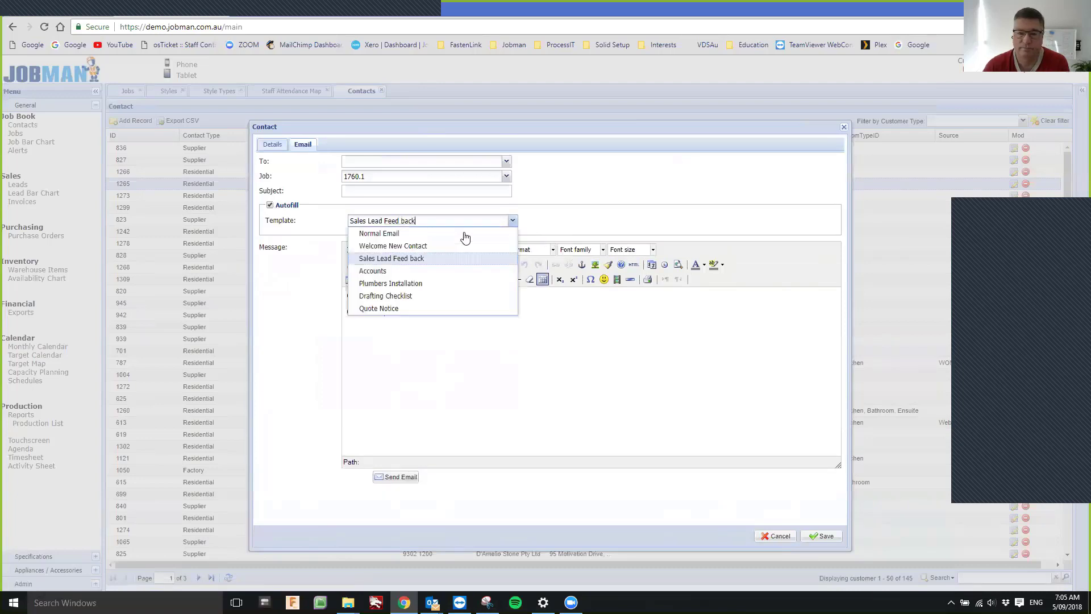
left_click(416, 245)
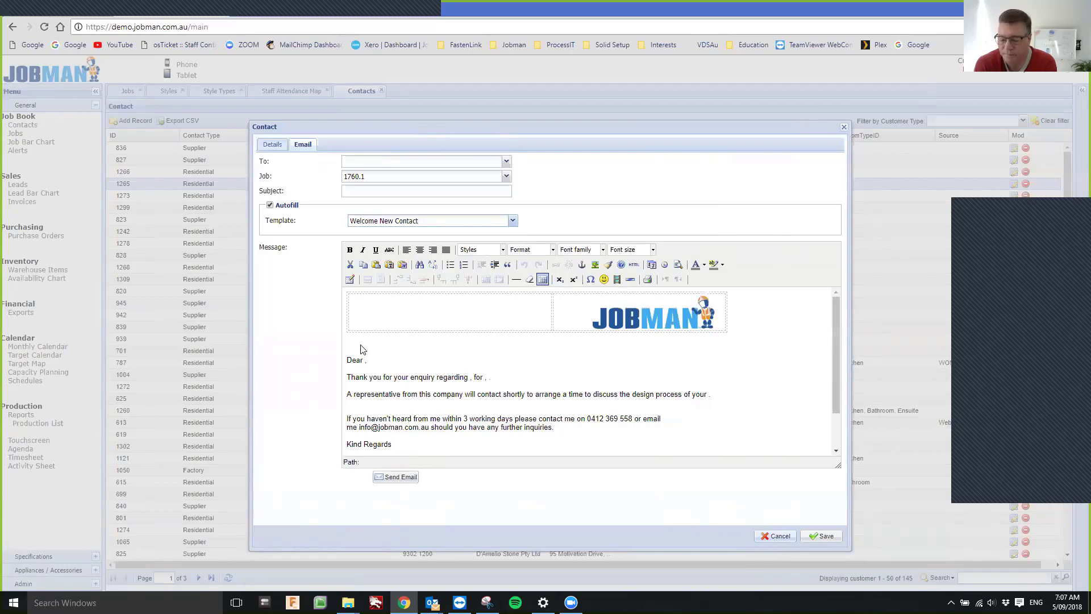
key("Escape")
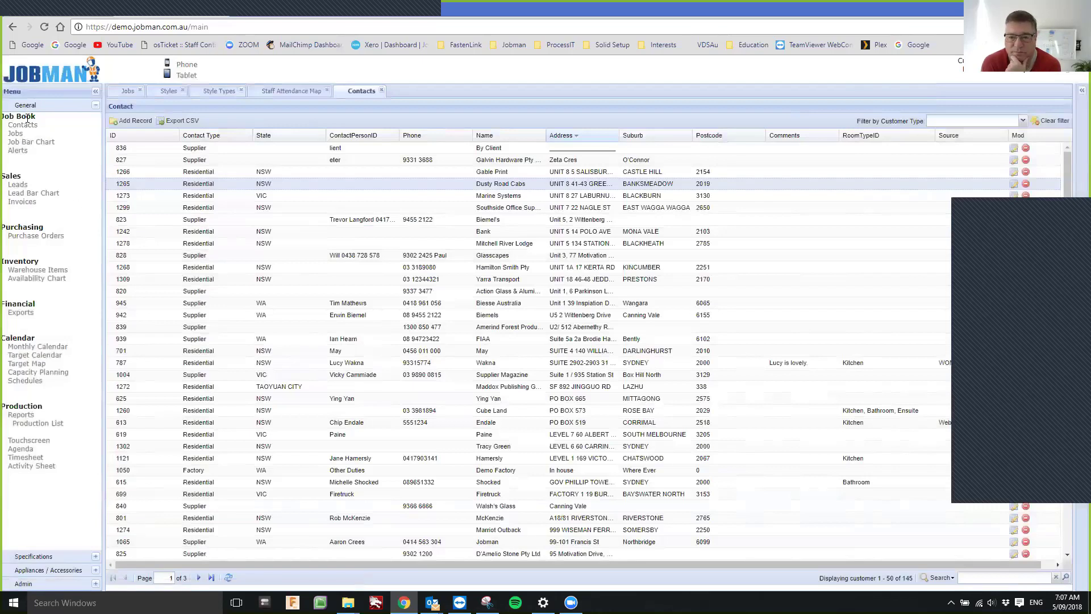
Step: In Leads, show finished leads and drop the salesperson and 0401 Sales filters to list all 64
left_click(18, 185)
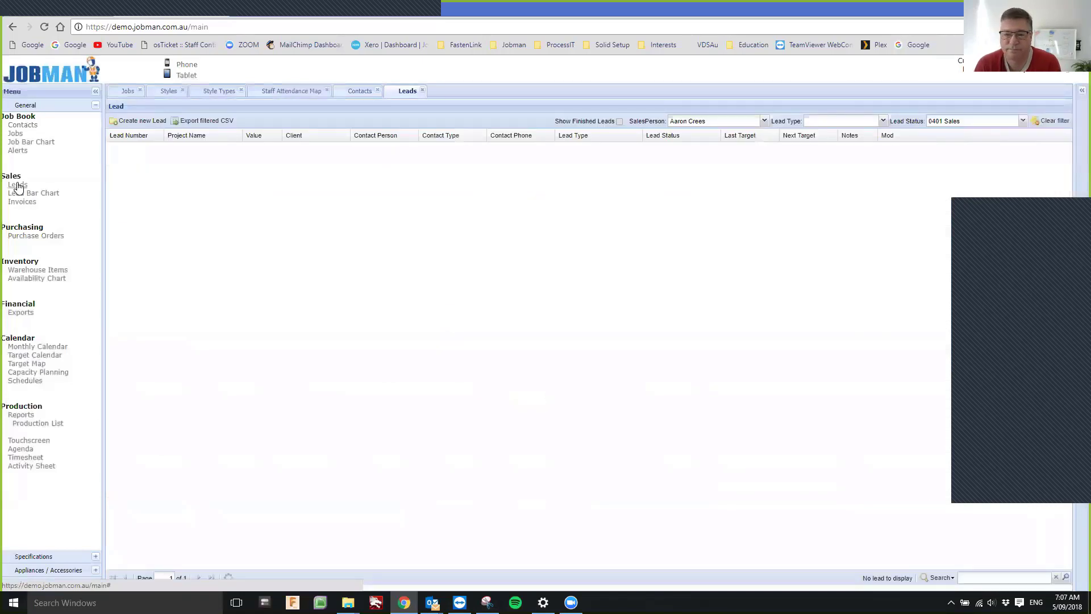
left_click(620, 121)
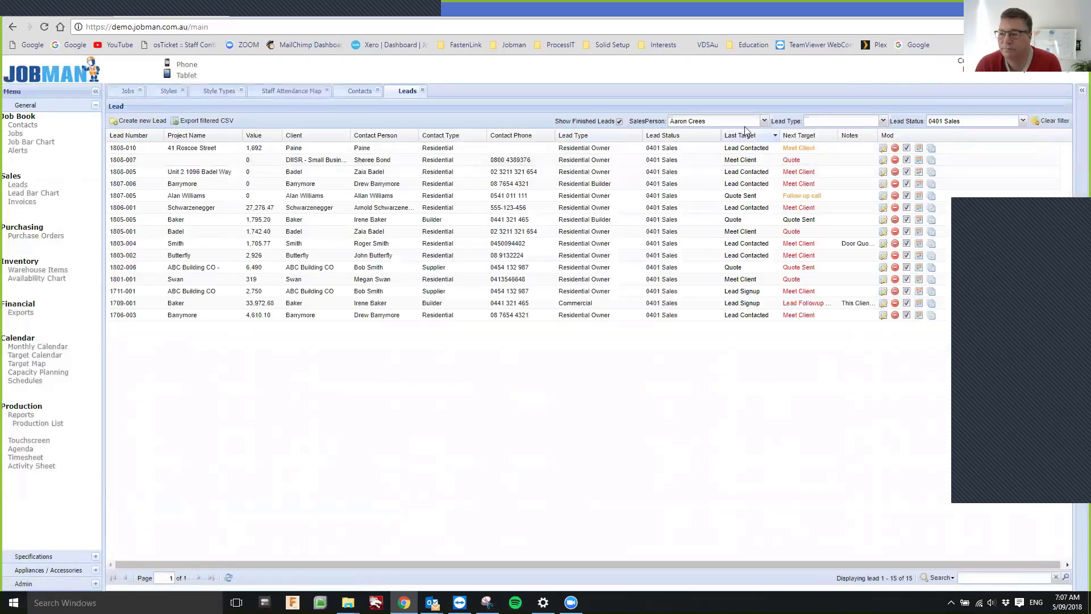
left_click(765, 121)
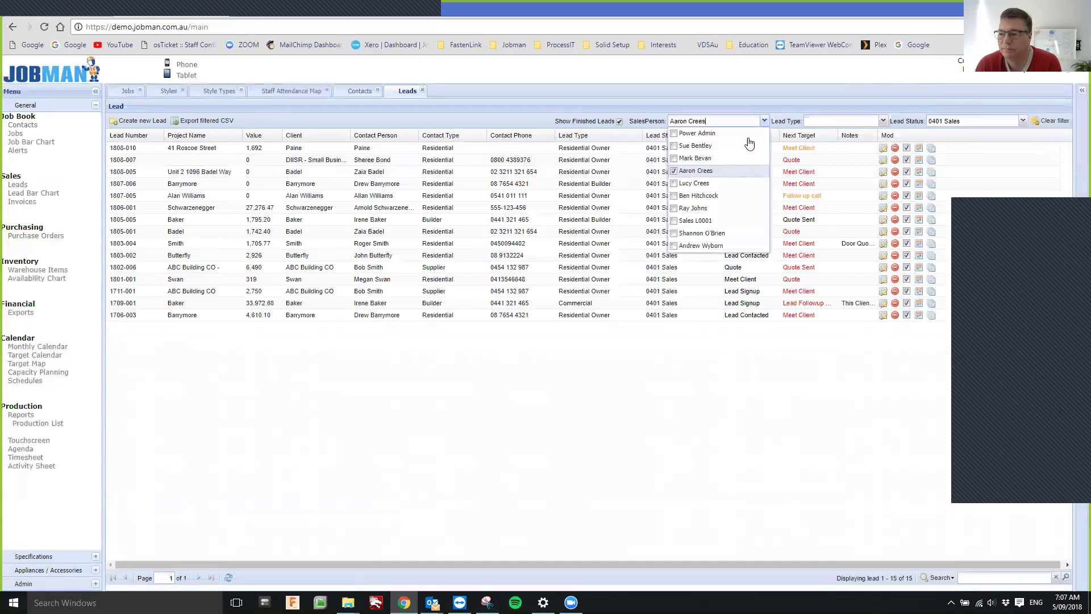
left_click(697, 170)
left_click(564, 126)
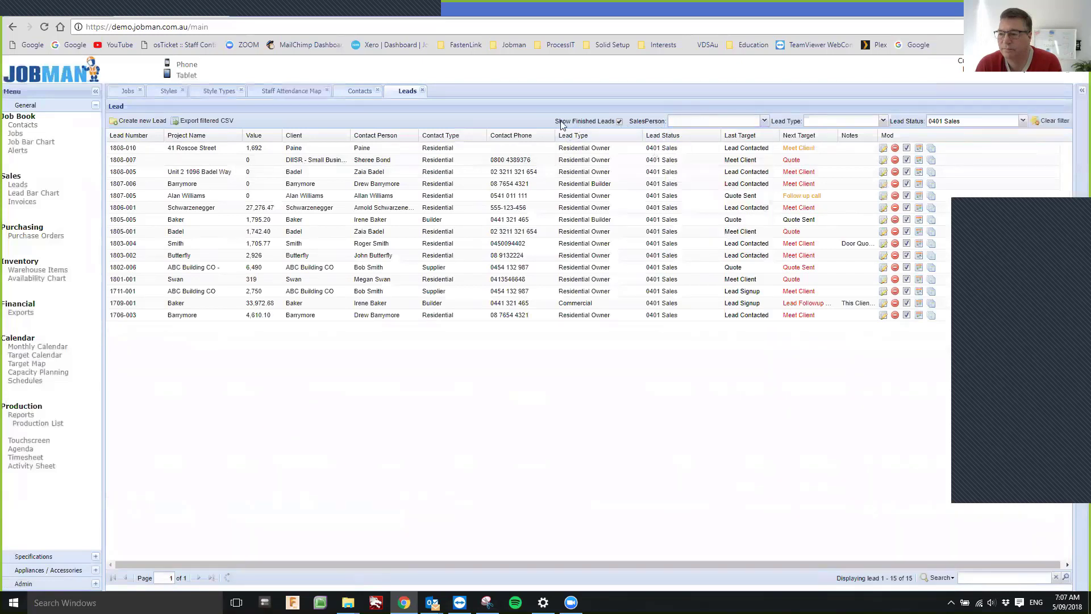
left_click(1023, 121)
left_click(942, 146)
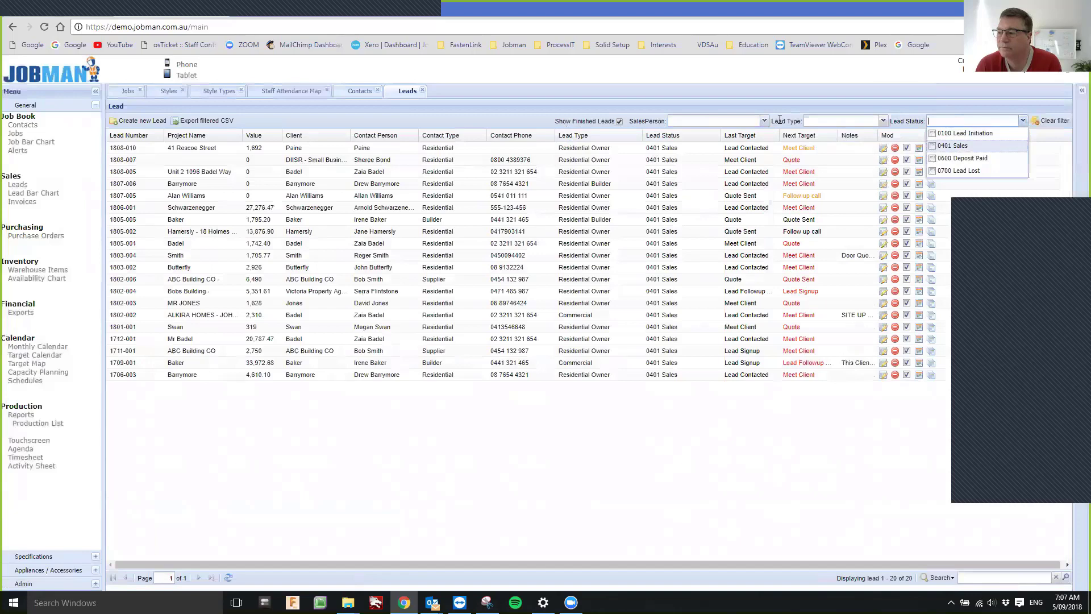
left_click(745, 110)
left_click(1061, 126)
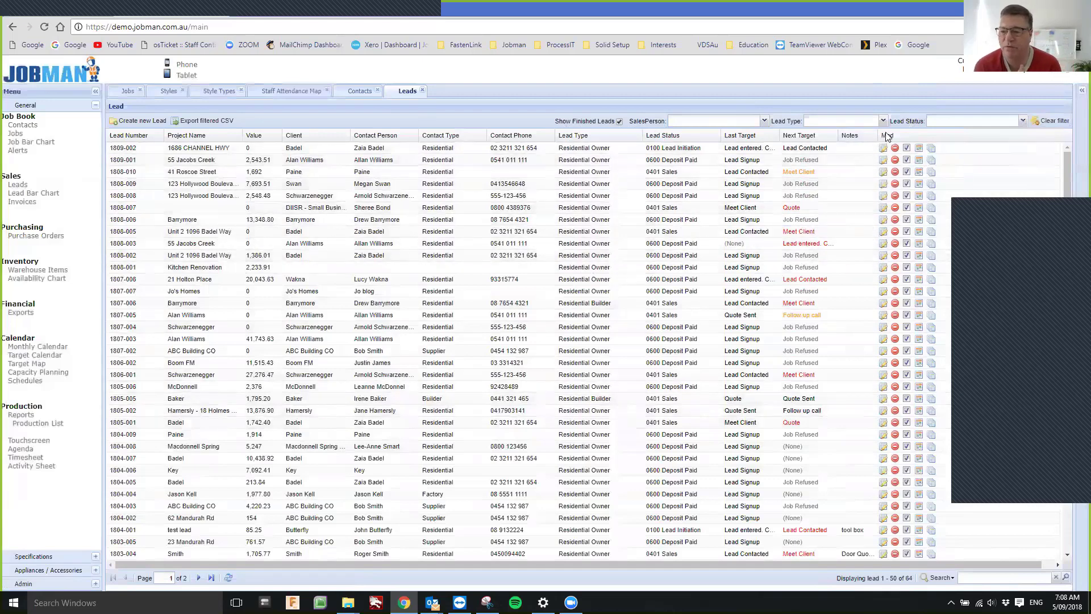
Step: Filter the leads by status 0100 Lead Initiation and 0401 Sales, leaving 25 leads
left_click(1022, 122)
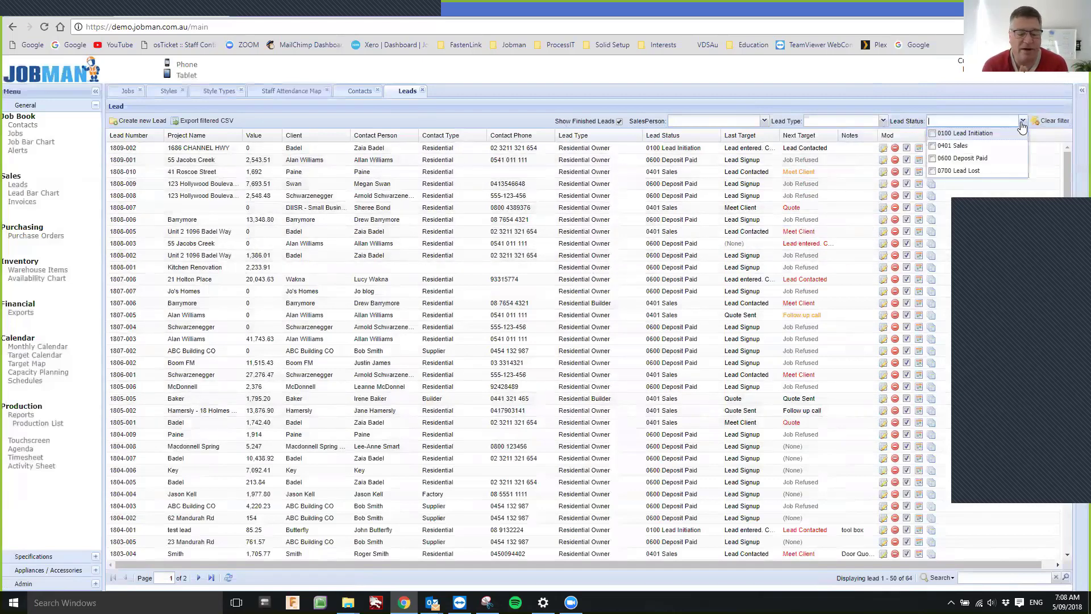
left_click(991, 135)
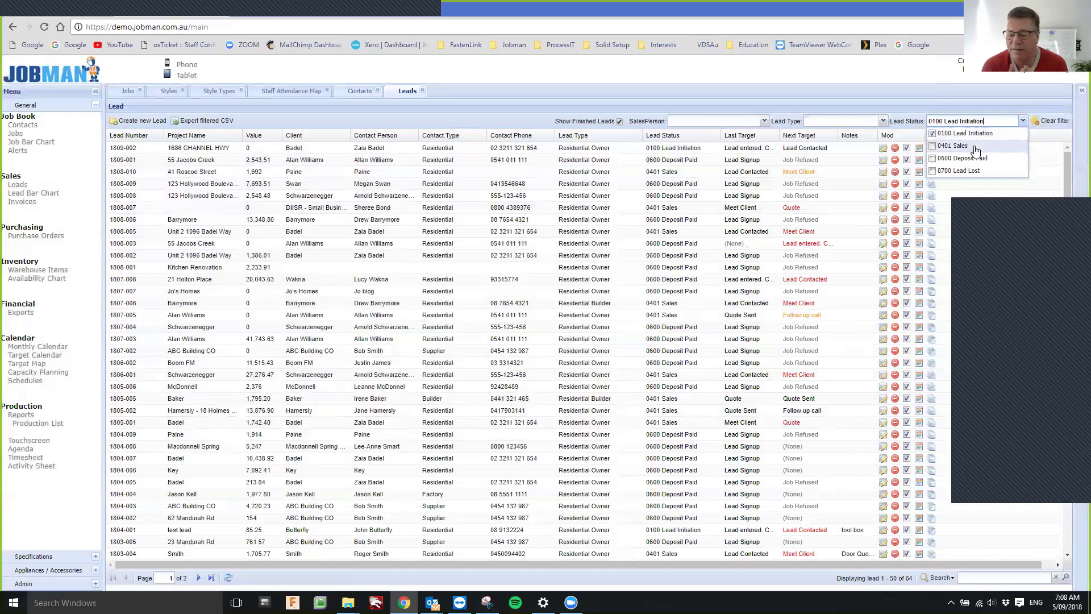
left_click(973, 145)
left_click(517, 121)
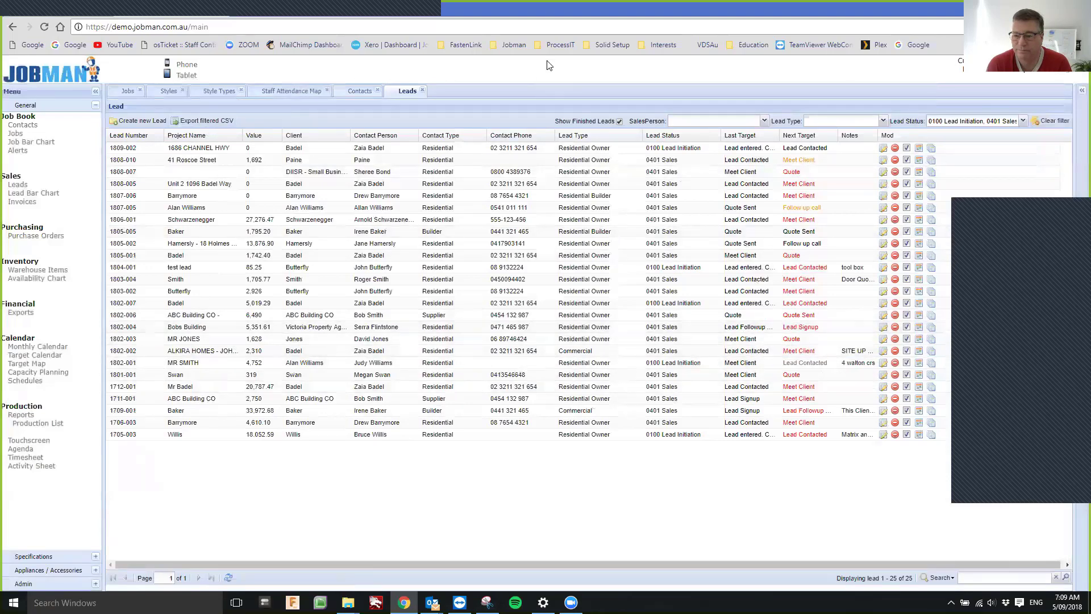
Step: Go to Jobman Documentation via the Jobman bookmark folder
left_click(515, 45)
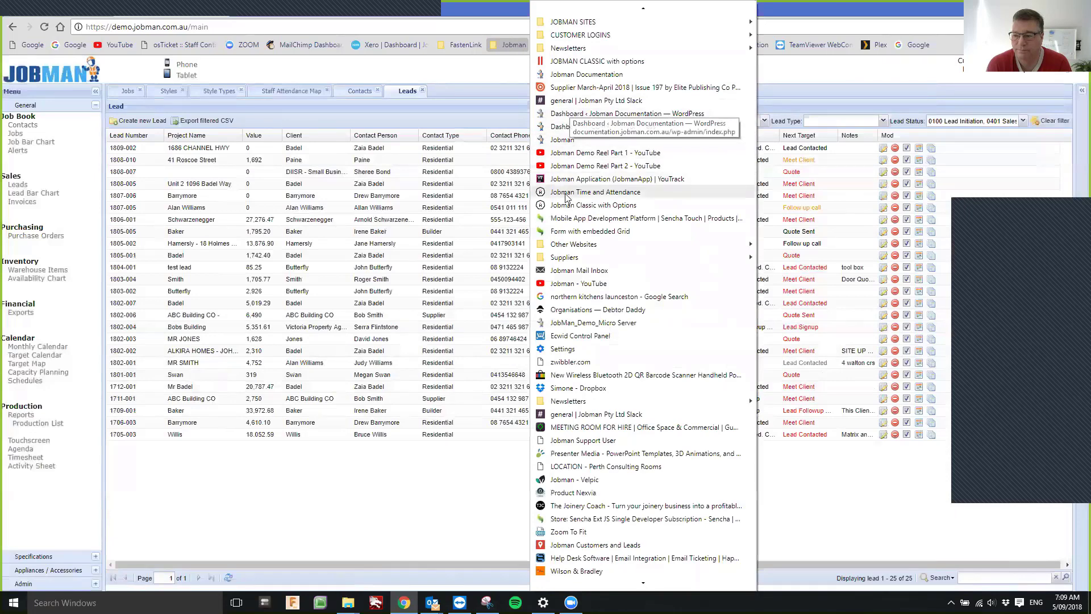
left_click(575, 74)
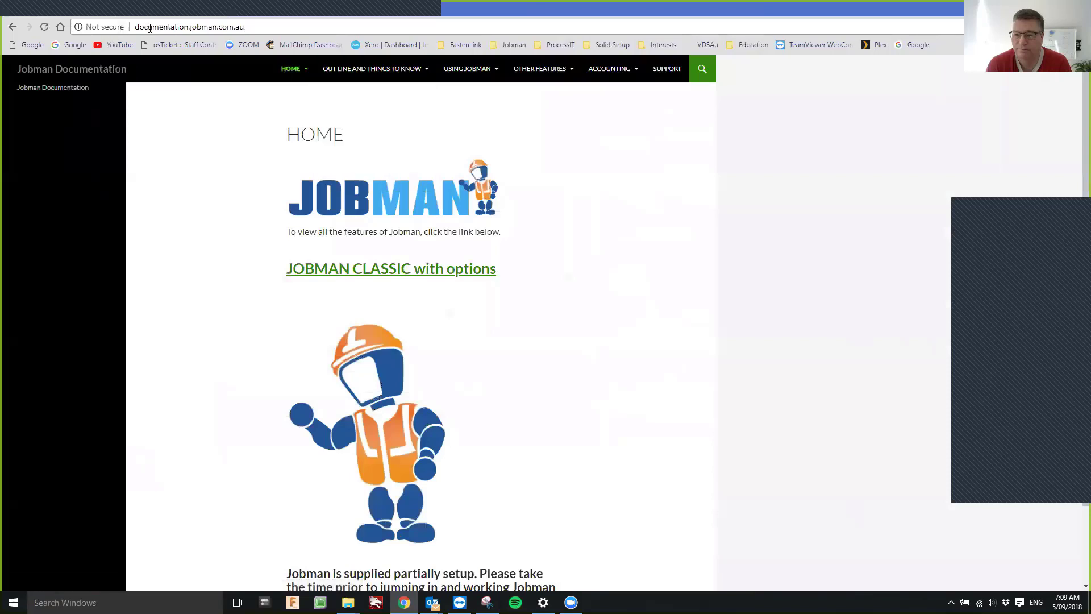
Step: Read the Using Jobman > Sales 'Creating a New Lead' guide, then go back twice to the demo
mouse_move(478, 74)
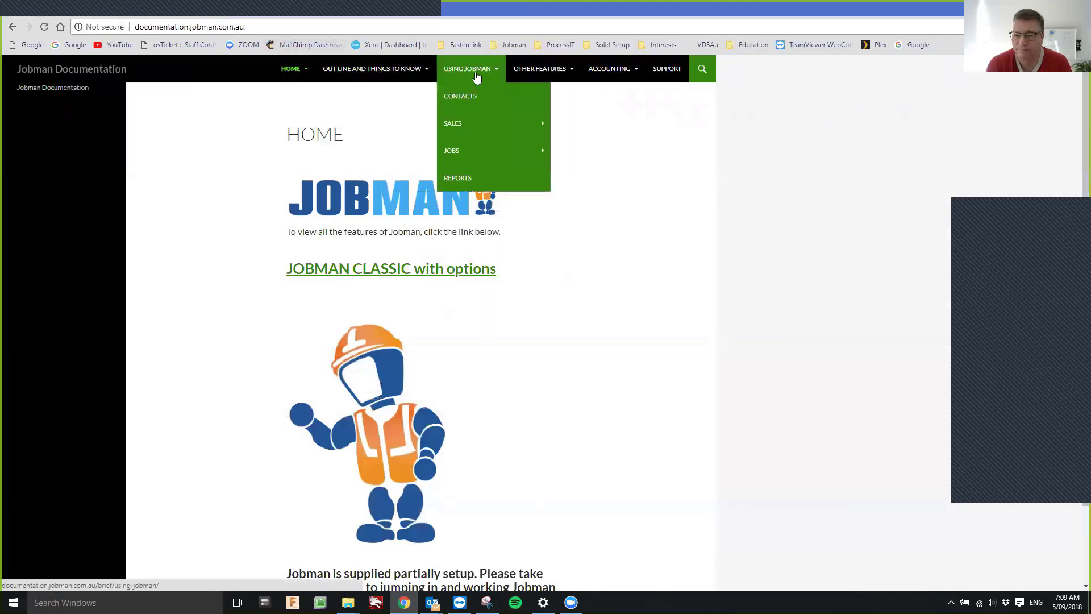
mouse_move(468, 125)
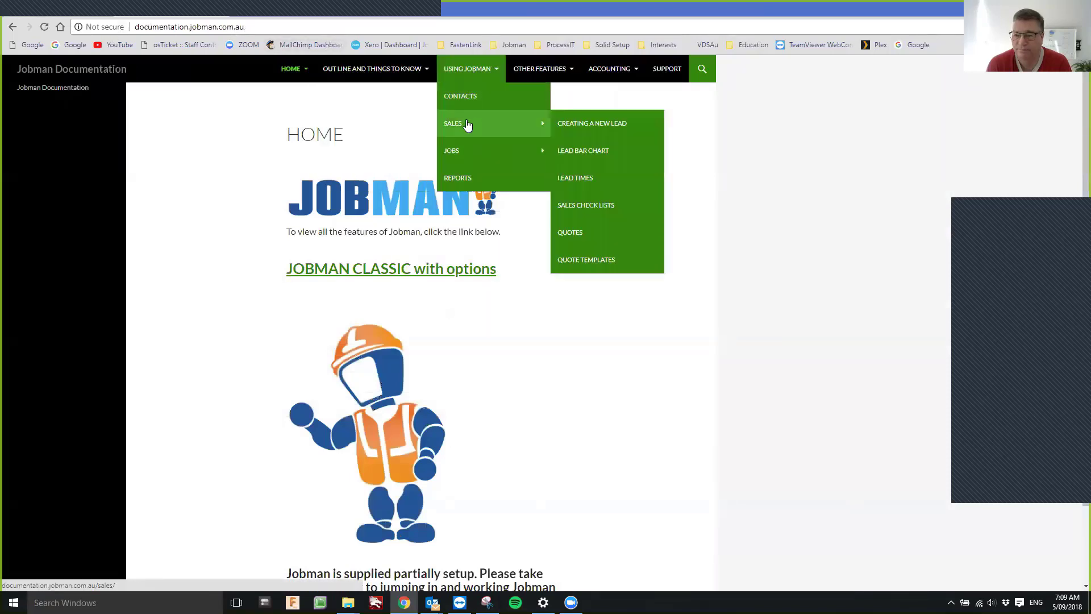
left_click(591, 127)
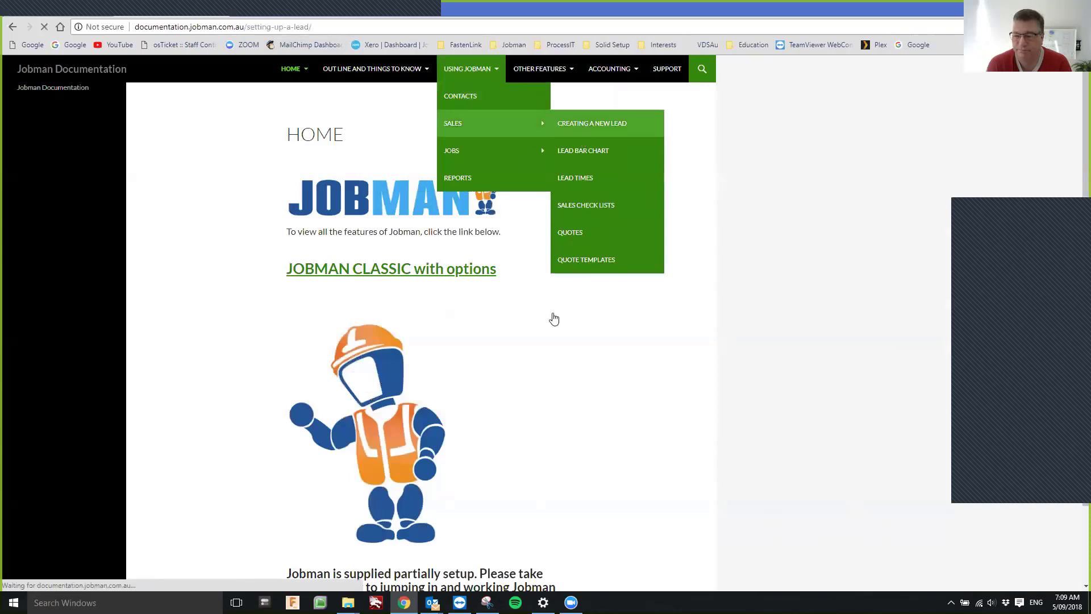
scroll(353, 440, "down", 2)
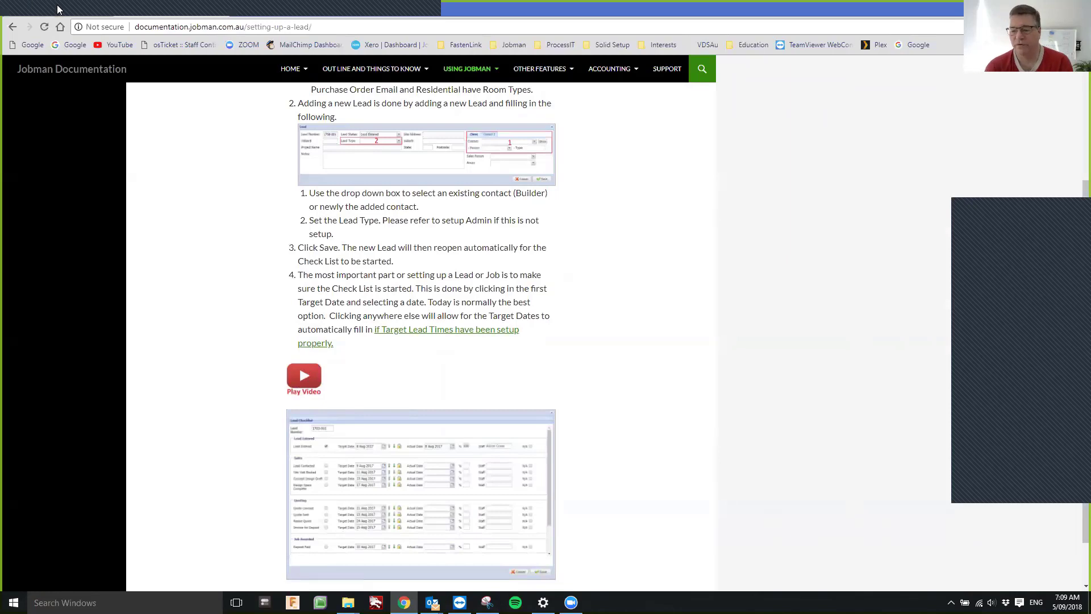
left_click(12, 27)
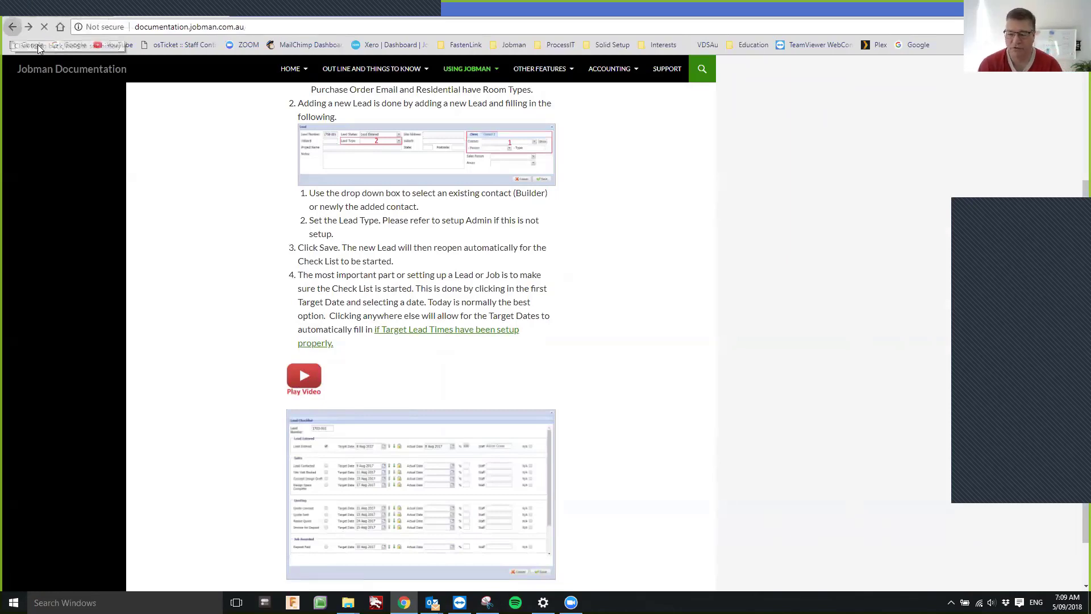
left_click(7, 27)
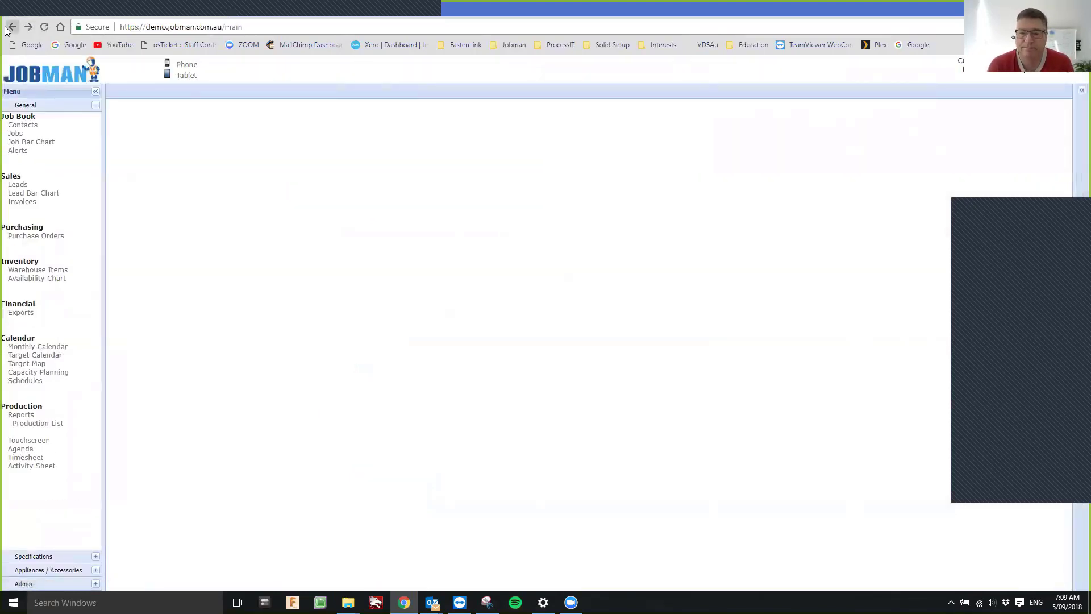
Step: Reopen the Leads list and start a new lead, numbered 1809-003
left_click(17, 186)
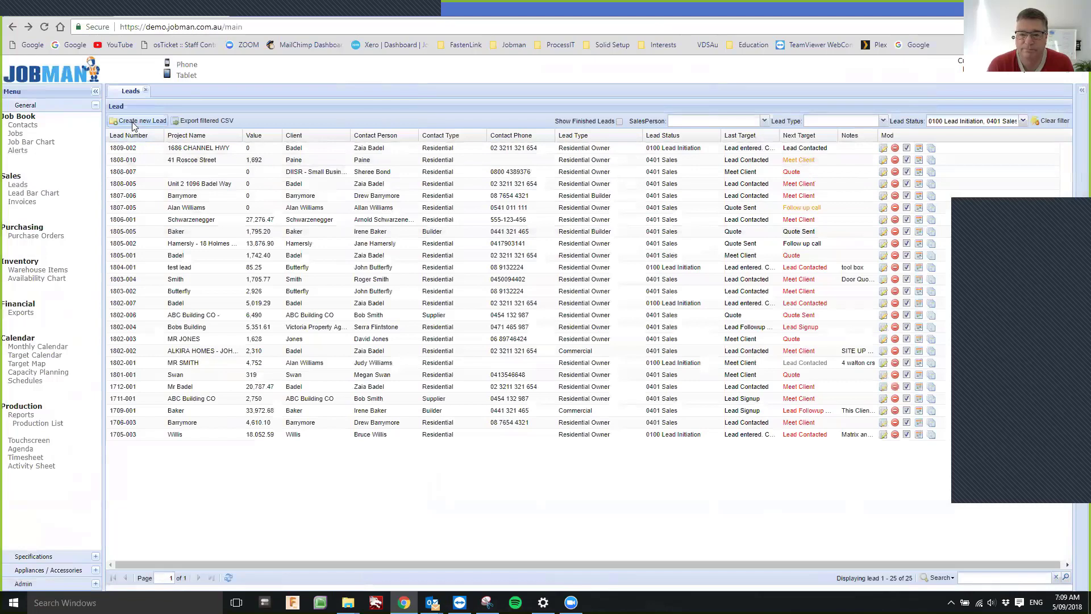
left_click(137, 120)
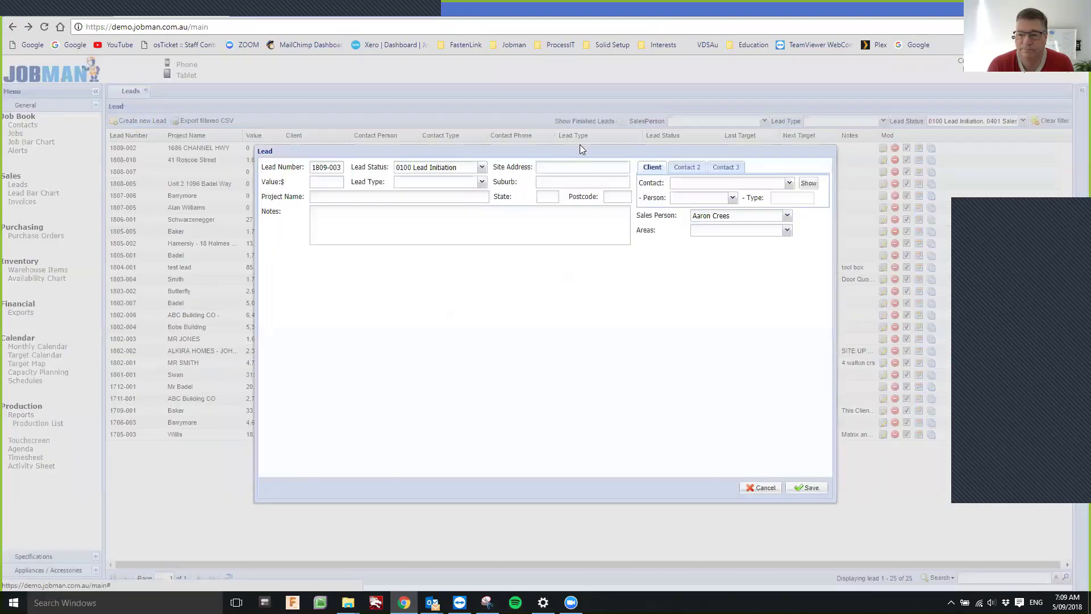
Step: Set the lead's contact to Berry Brew and its Lead Type to Residential Owner
left_click(790, 183)
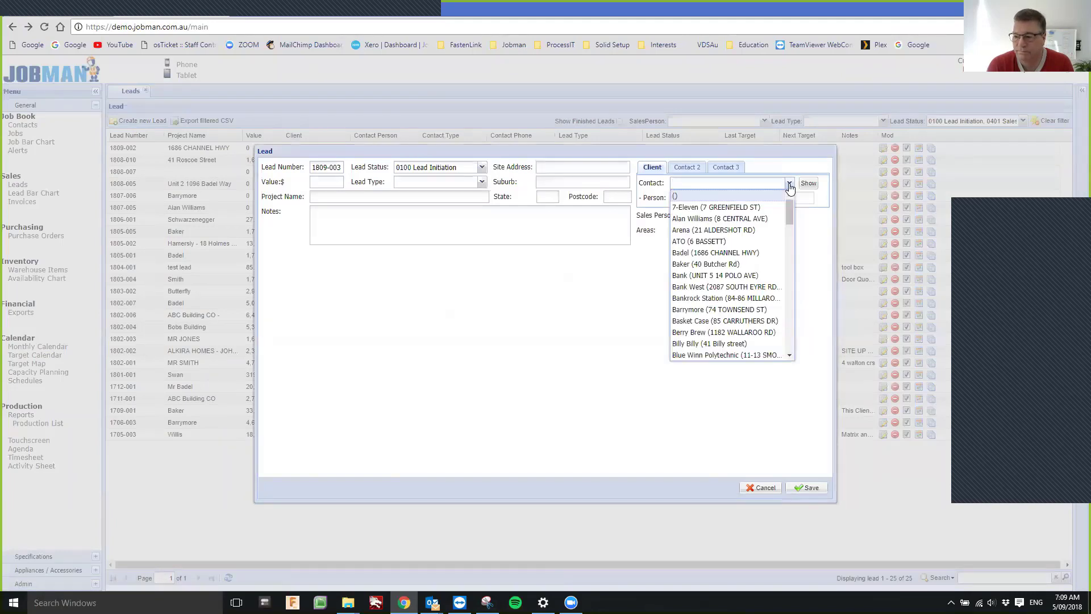
type("Berry Brew - 1182 WALLAROO RD (")
left_click(727, 198)
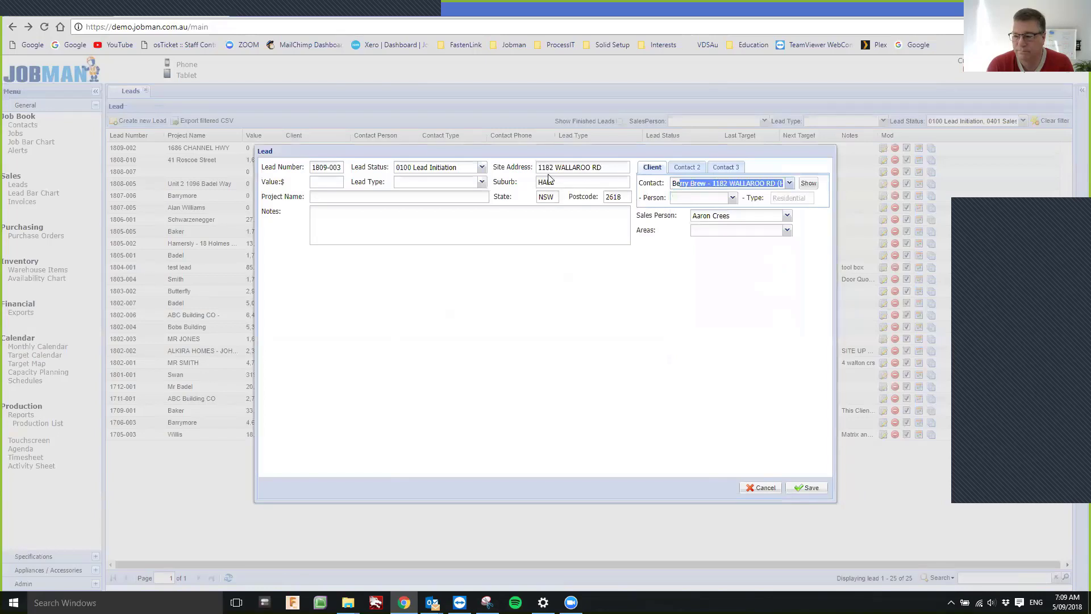
left_click(480, 183)
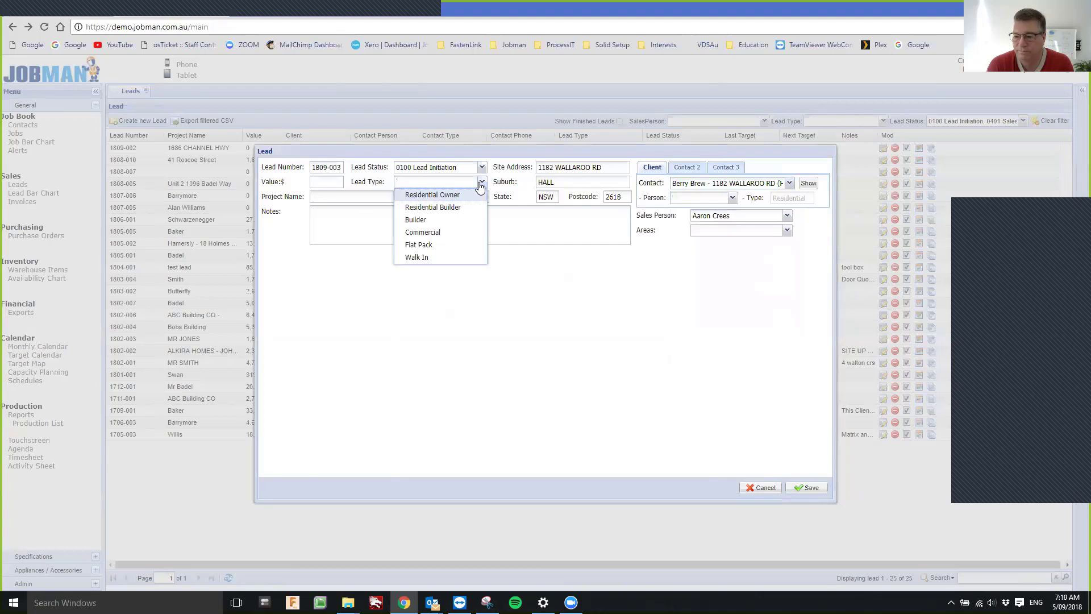
left_click(475, 196)
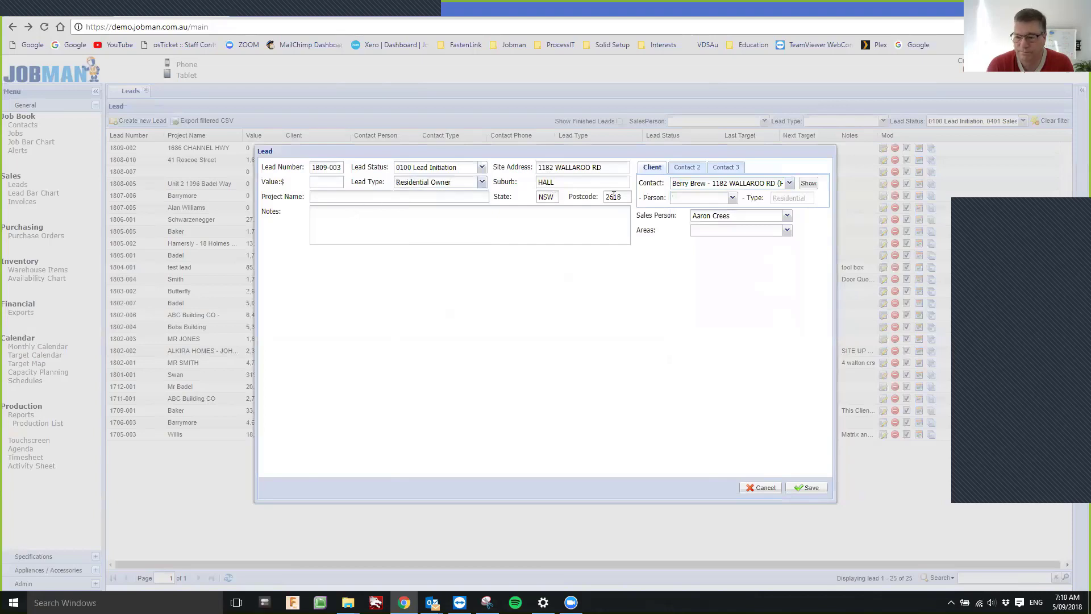
key("Tab")
key("ctrl+c")
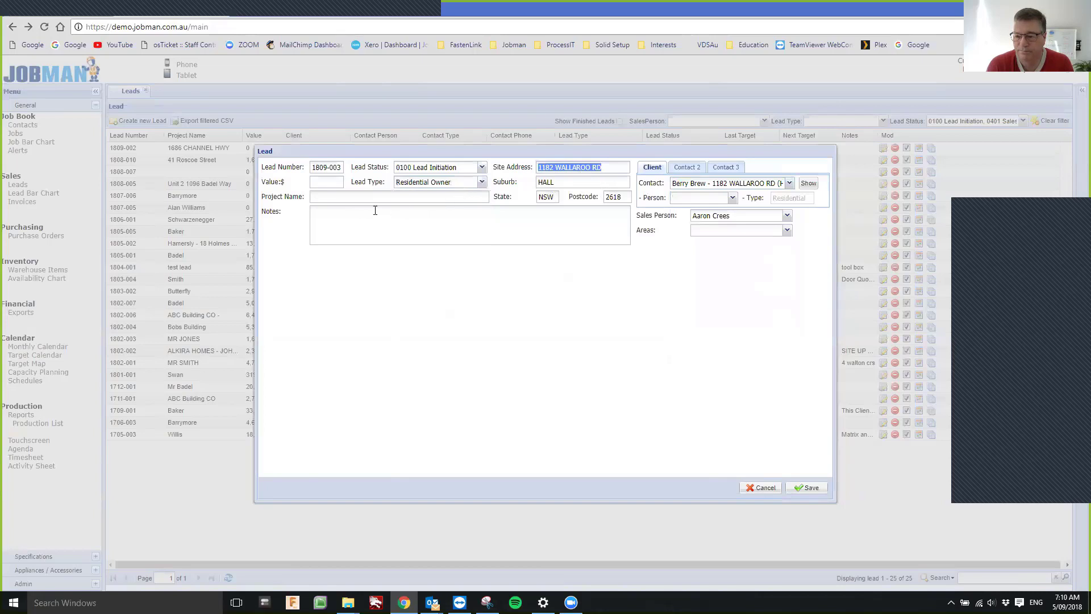
left_click(390, 200)
key("ctrl+v")
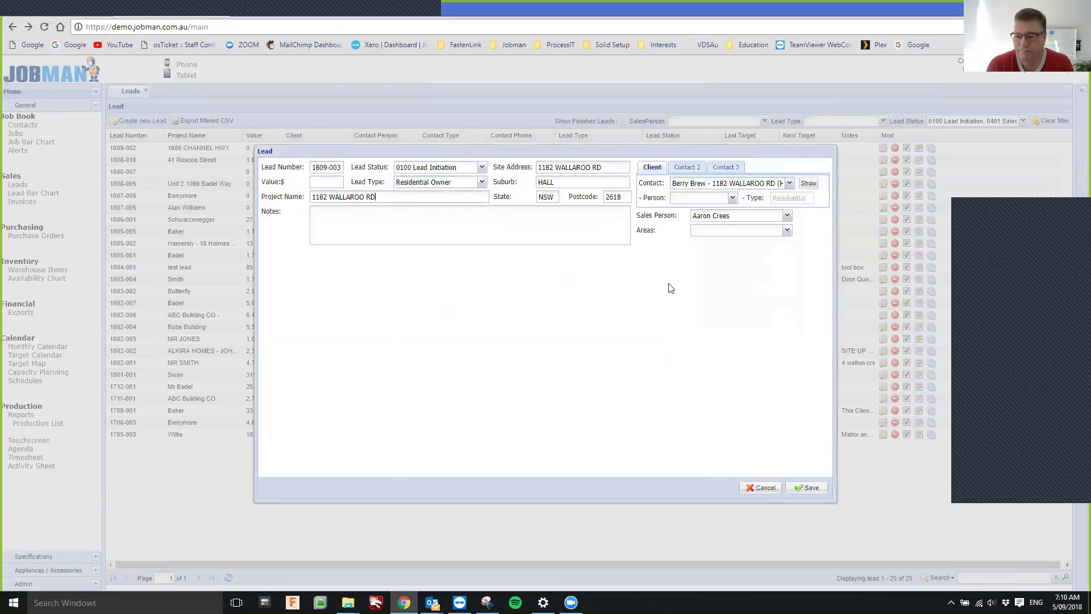
left_click(787, 231)
left_click(736, 244)
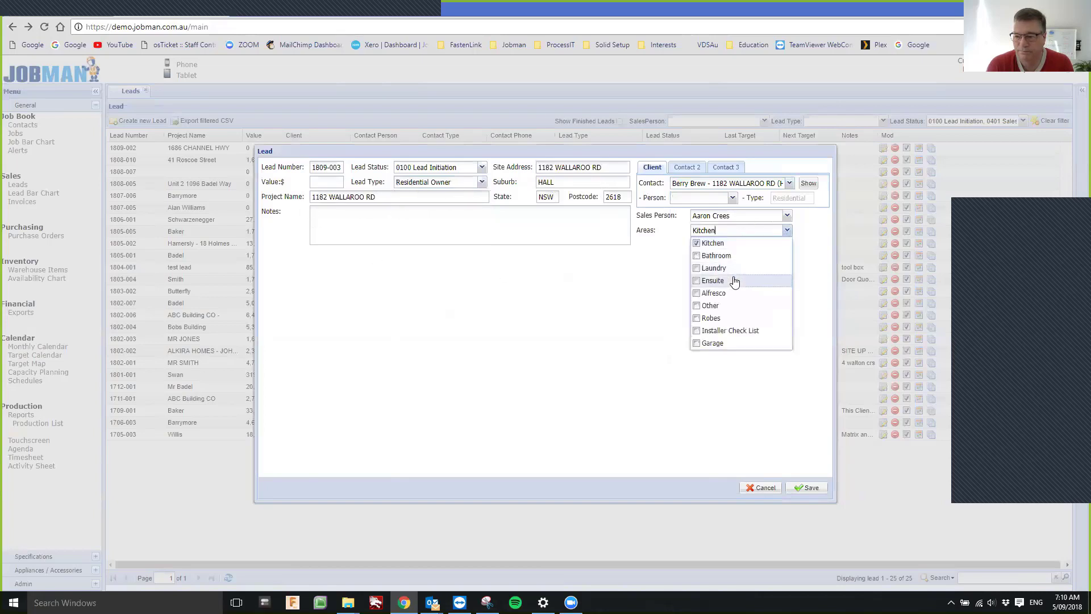
left_click(733, 292)
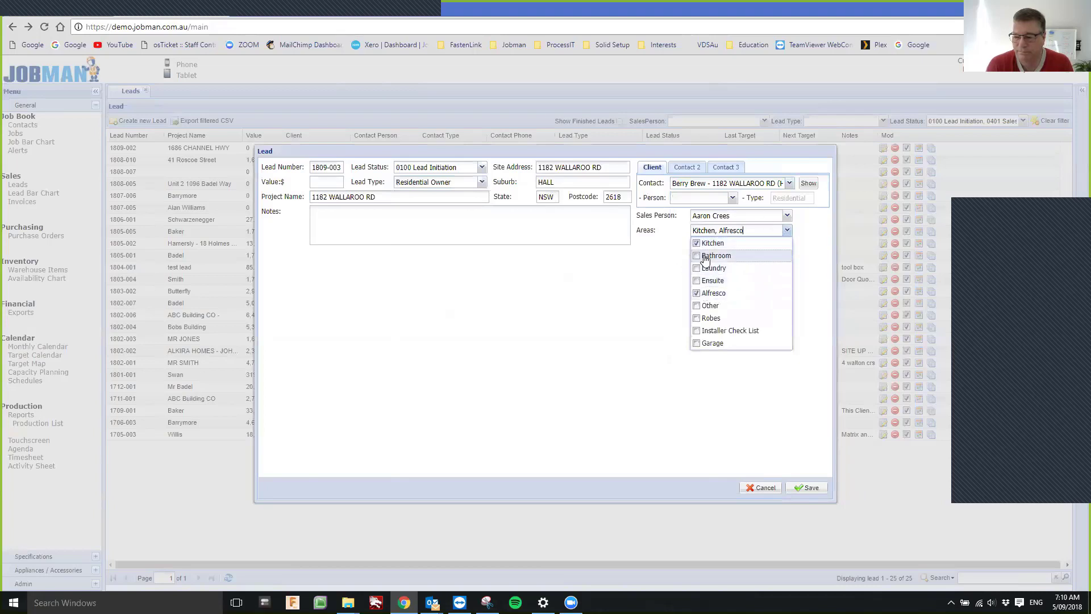
left_click(816, 492)
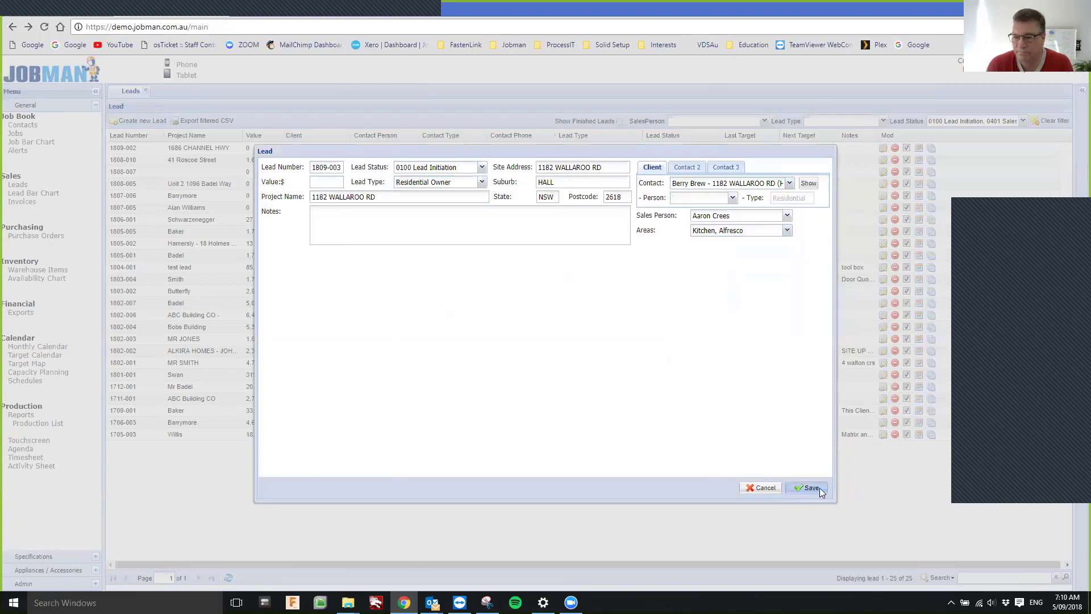
left_click(821, 486)
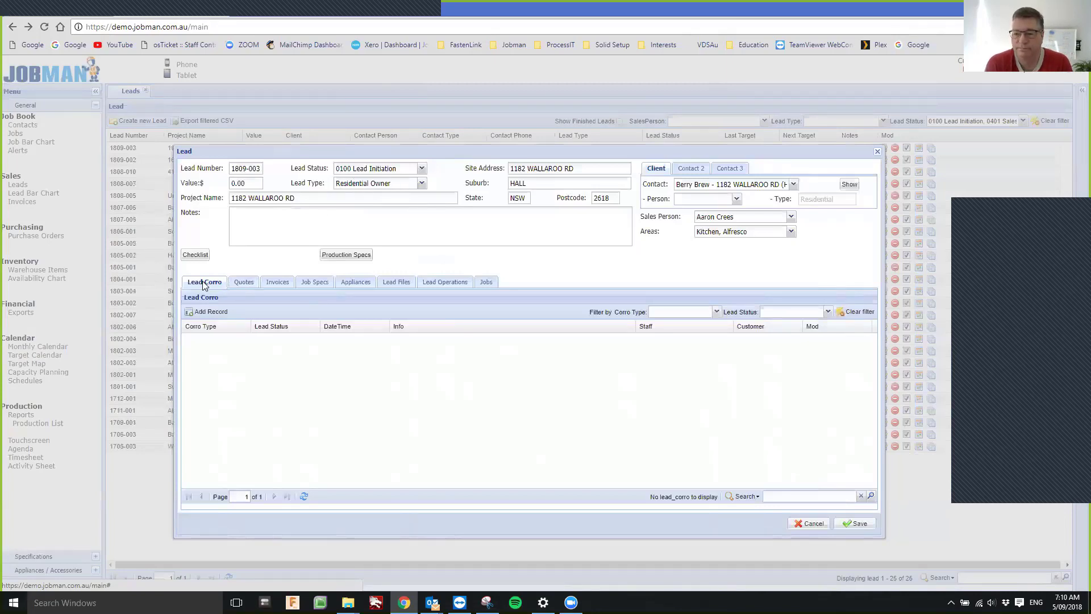
Step: Open the Lead Checklist for lead 1809-003
left_click(198, 256)
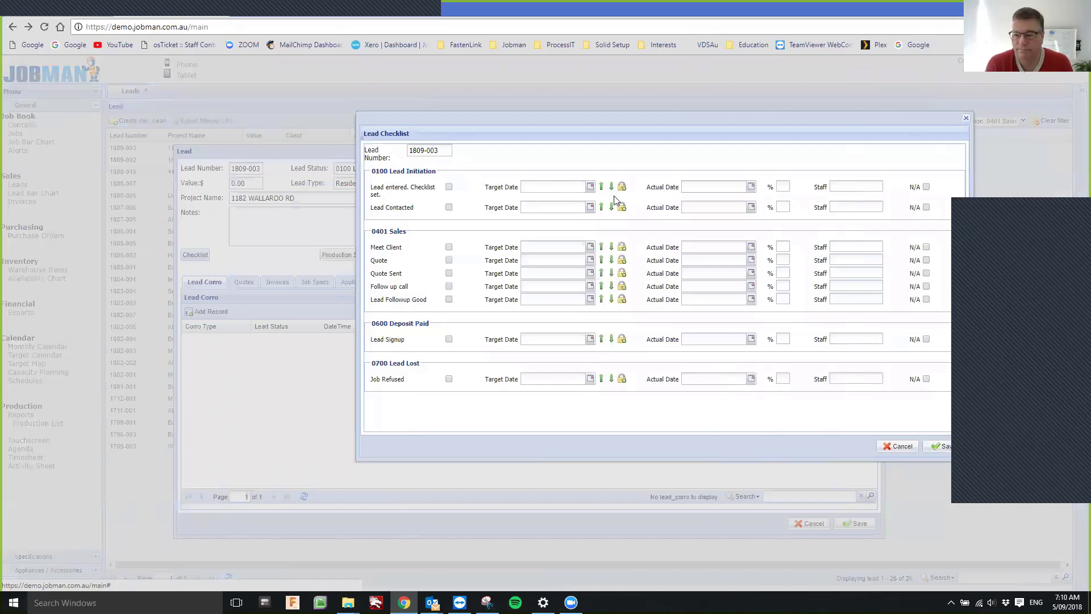
Step: Give Lead entered a 5 Sep 2018 target and update later targets through 30 Oct 2018
left_click(591, 188)
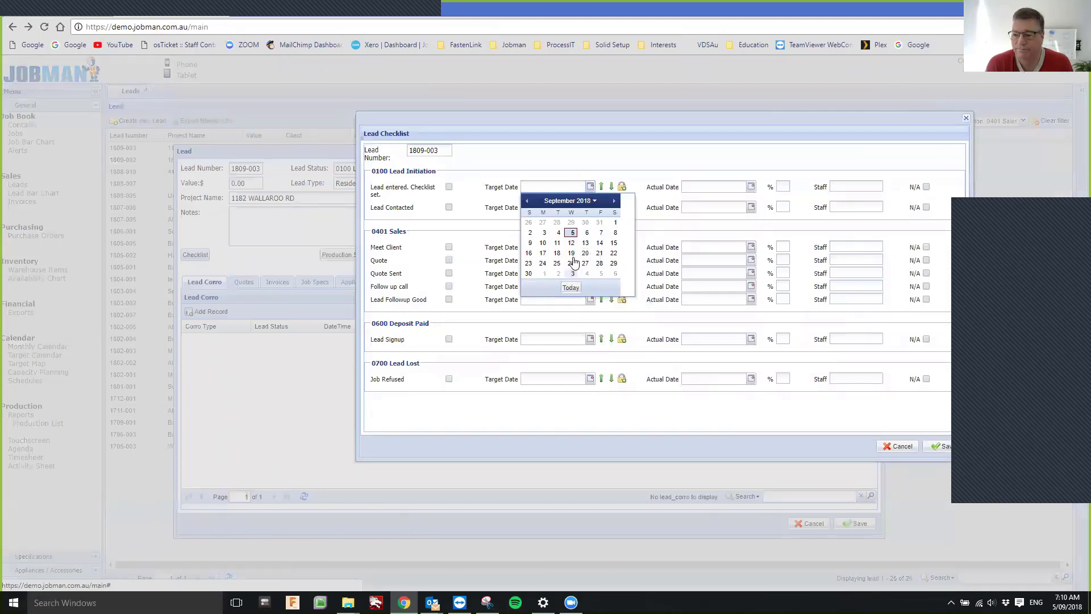
left_click(573, 234)
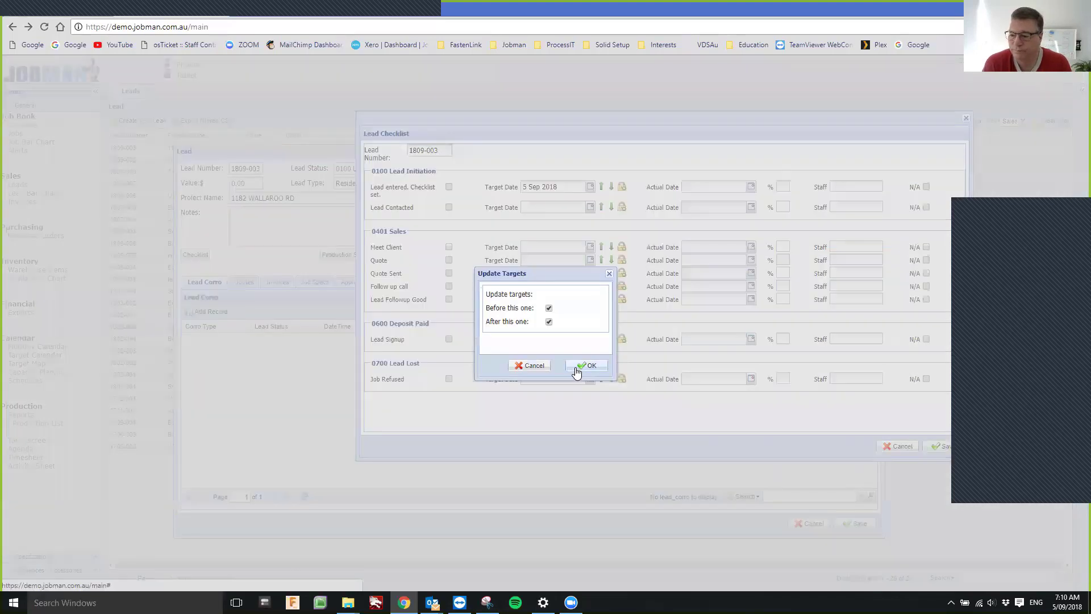
left_click(584, 365)
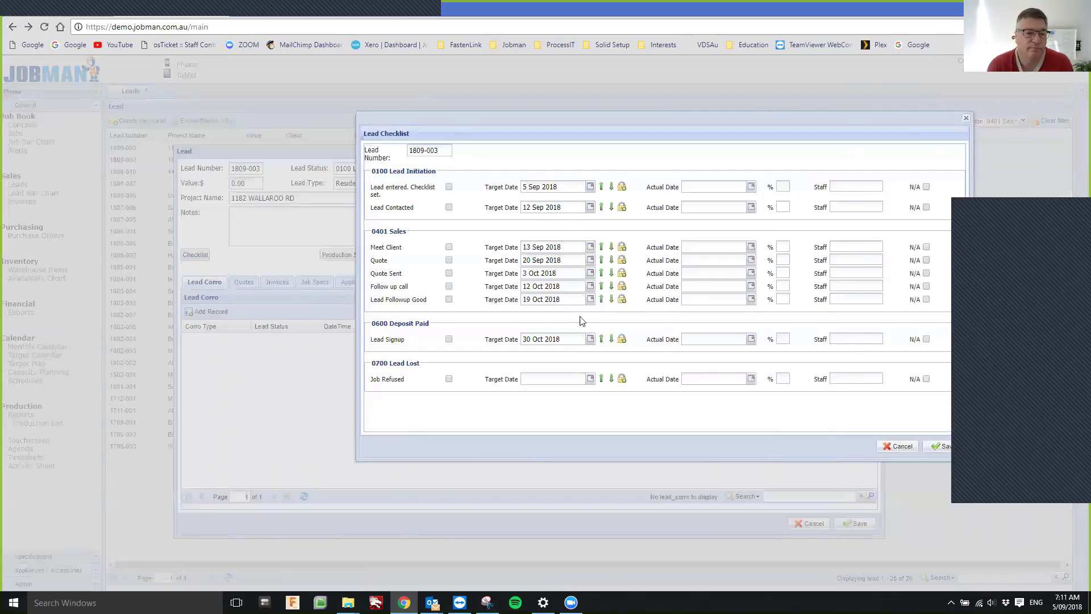
Step: Tick the seven checklist steps from Lead entered through Lead Followup Good as done
left_click(450, 187)
left_click(449, 208)
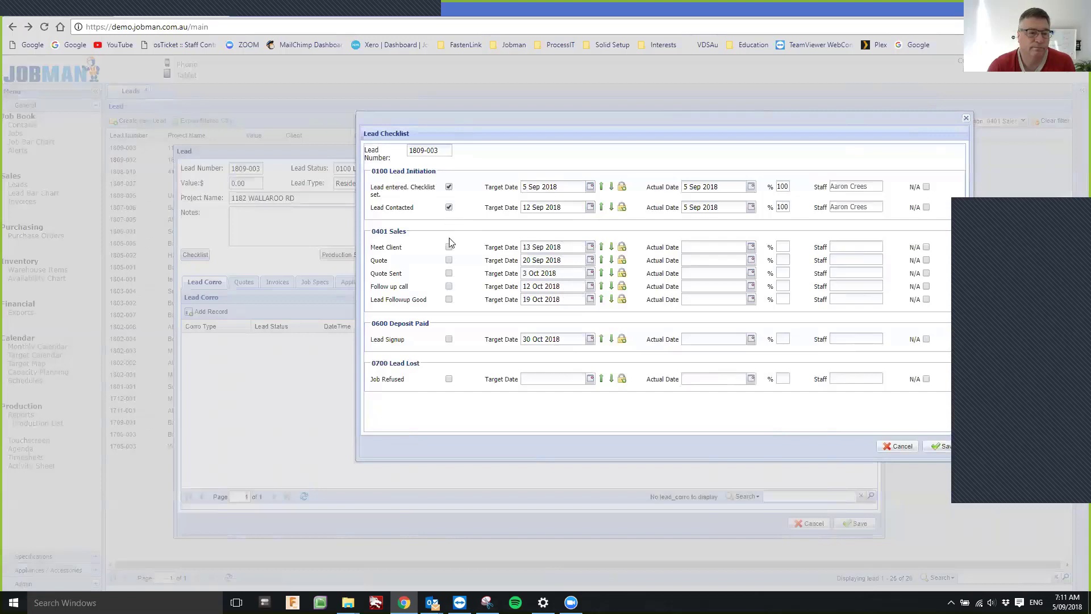
left_click(449, 248)
left_click(449, 261)
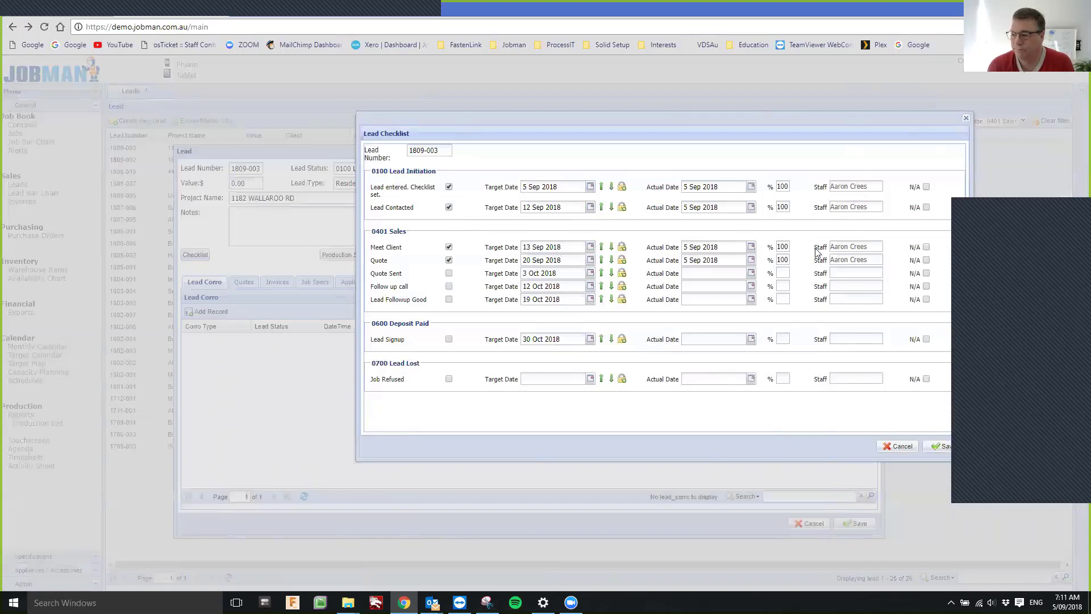
left_click(449, 273)
left_click(449, 288)
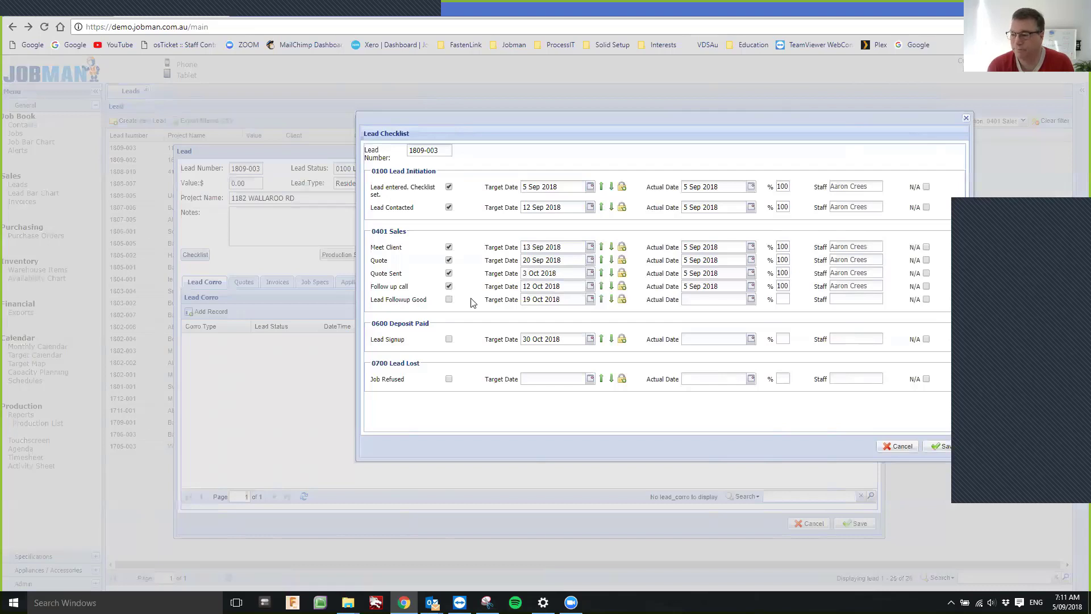
left_click(450, 300)
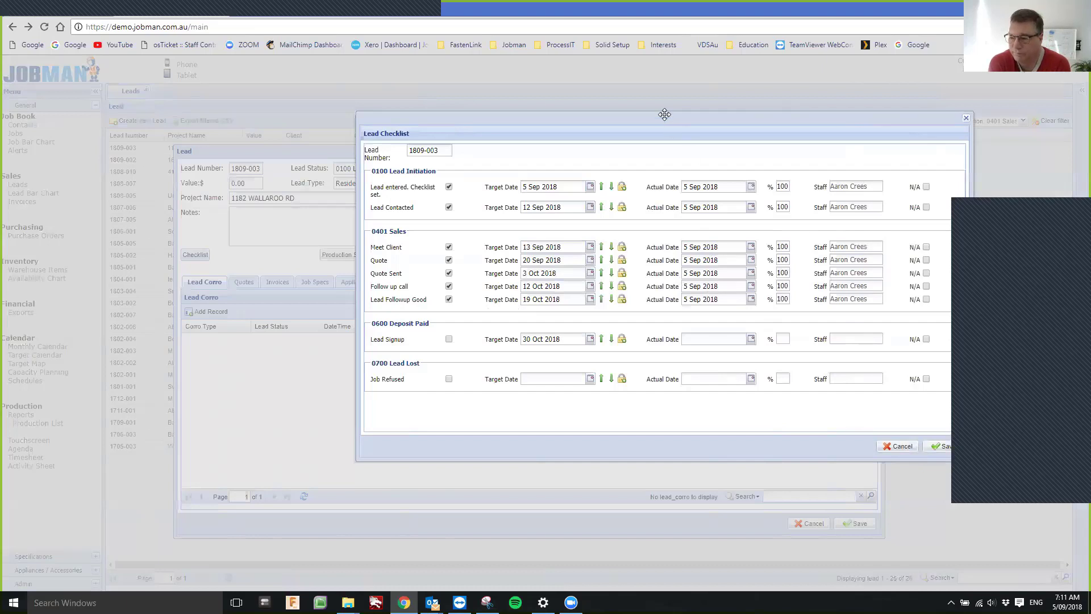
Step: Save the lead and open the Lead Bar Chart
left_click_drag(664, 114, 596, 118)
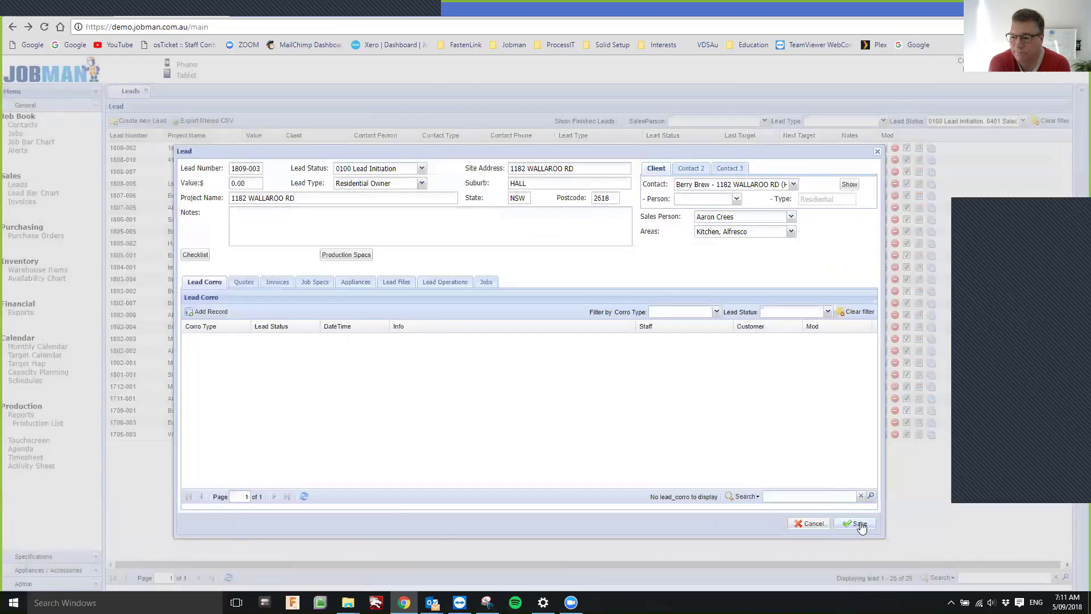
left_click(859, 524)
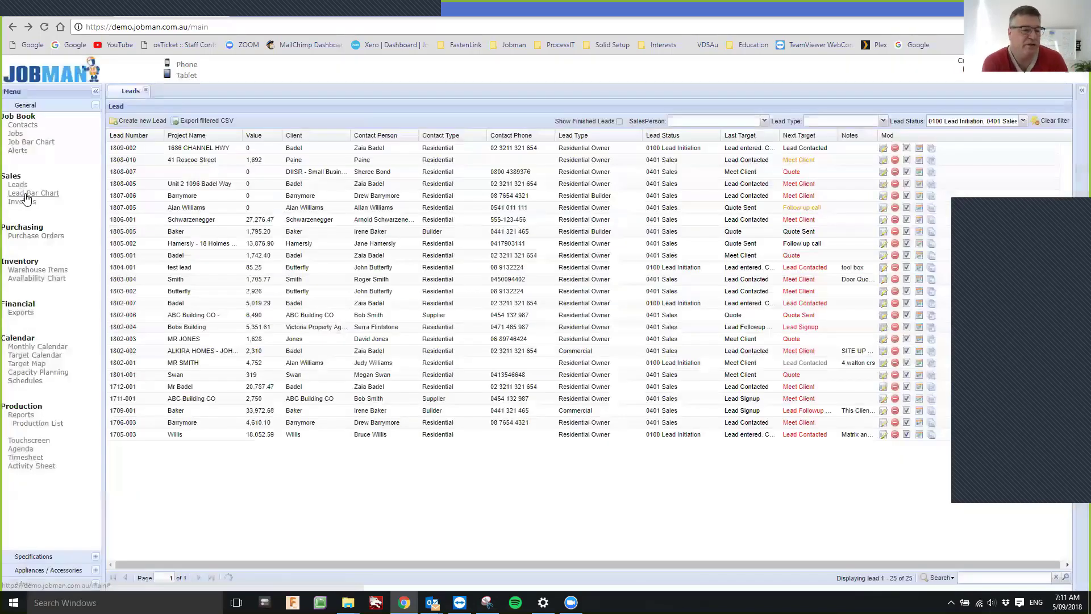
left_click(25, 194)
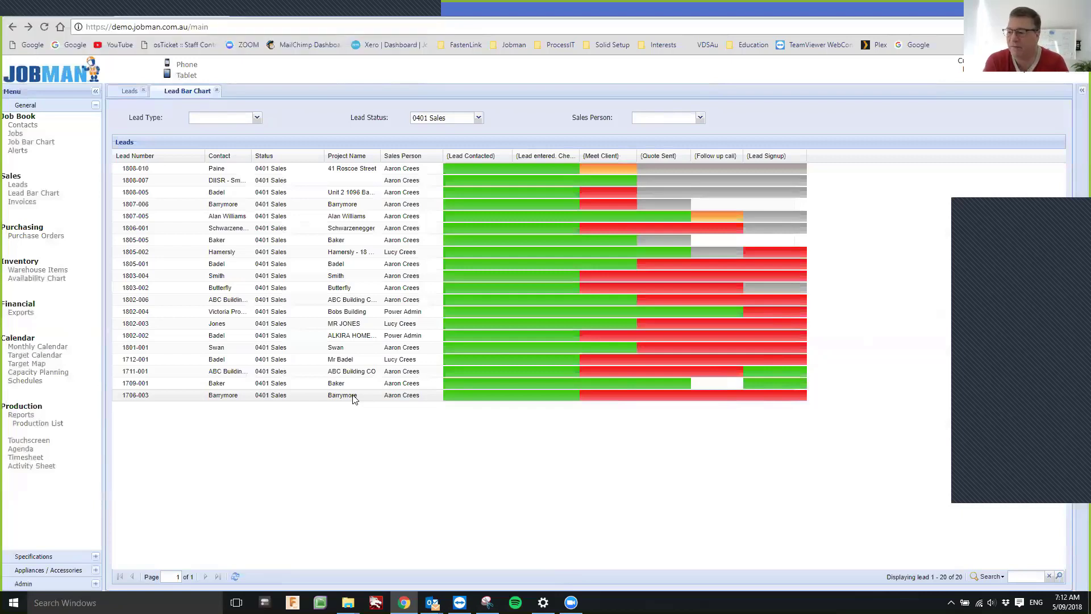
Step: Filter the Lead Bar Chart to one sales person with Lead Status 0401 Sales, showing 42 leads
mouse_move(515, 293)
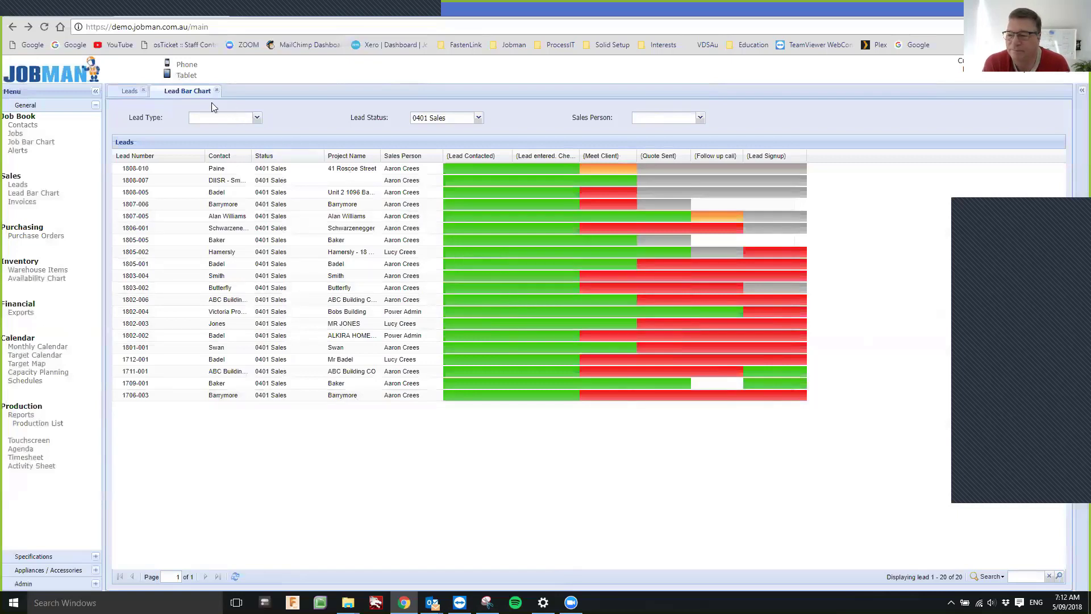
left_click(478, 117)
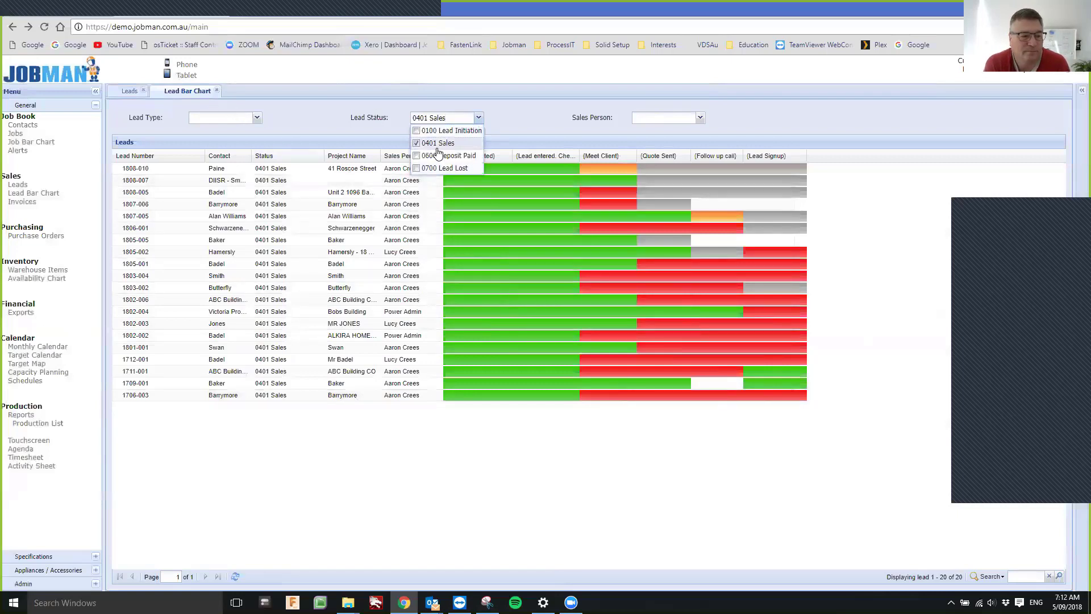
left_click(438, 169)
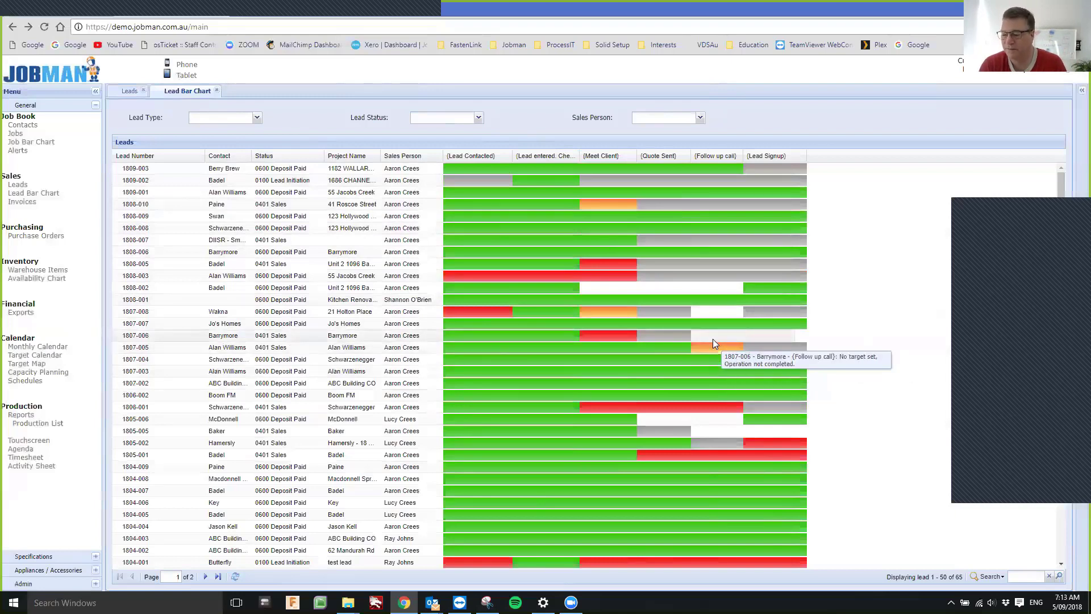
left_click(700, 118)
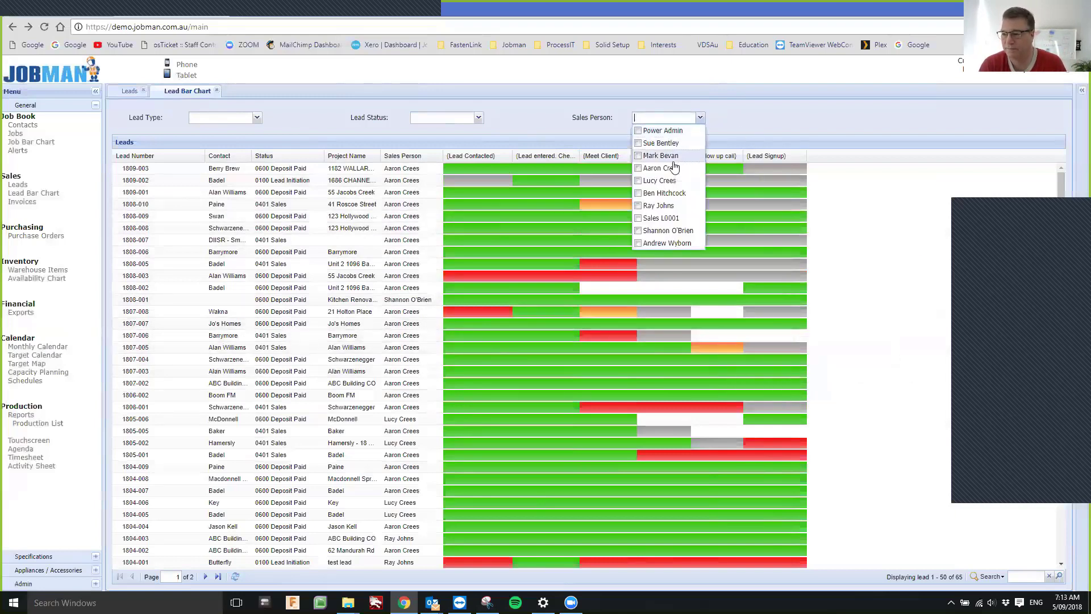
left_click(675, 168)
left_click(762, 133)
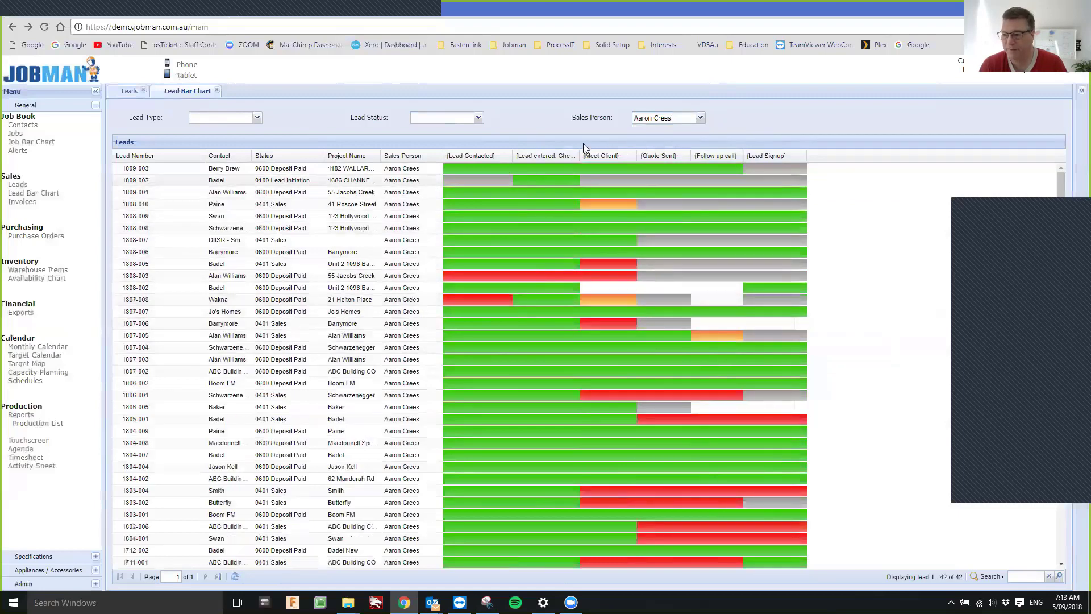
left_click(478, 118)
left_click(438, 142)
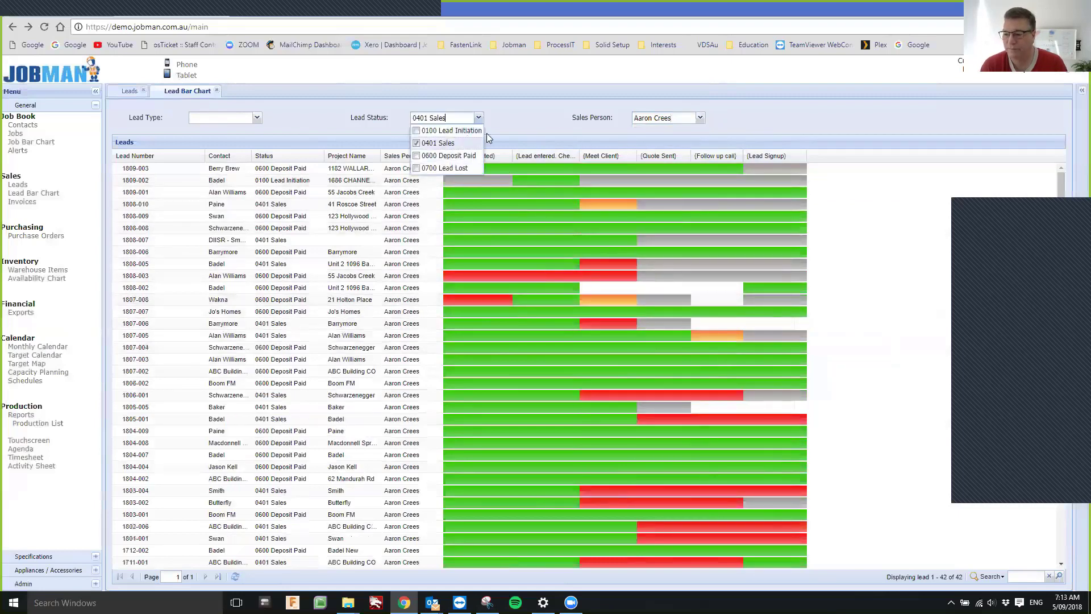
left_click(512, 111)
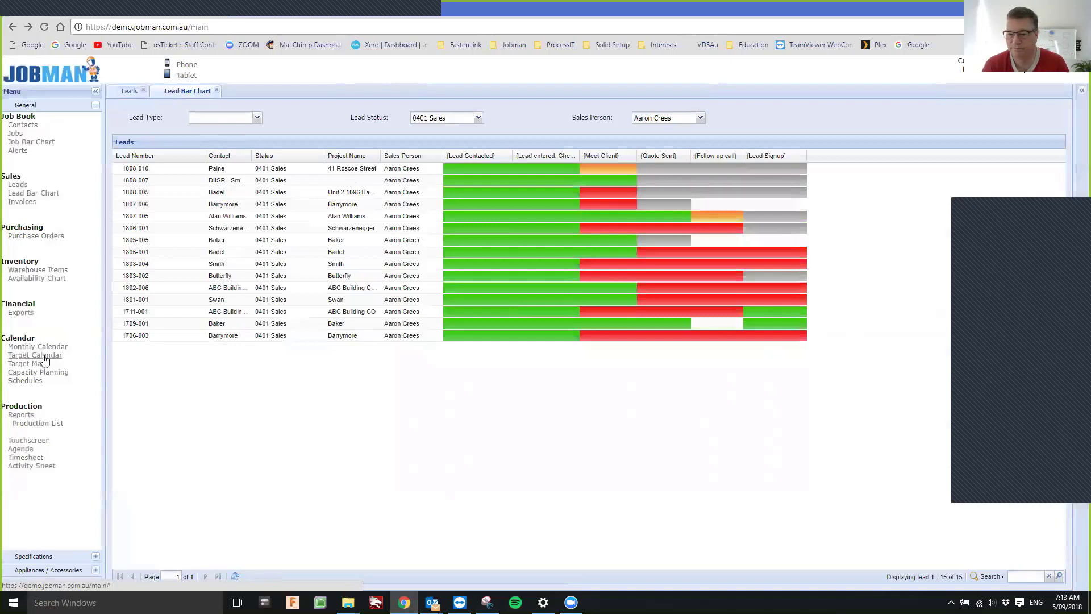
Step: Open the Target Calendar and remove Ordering and Machining from its Job Status filter
left_click(45, 357)
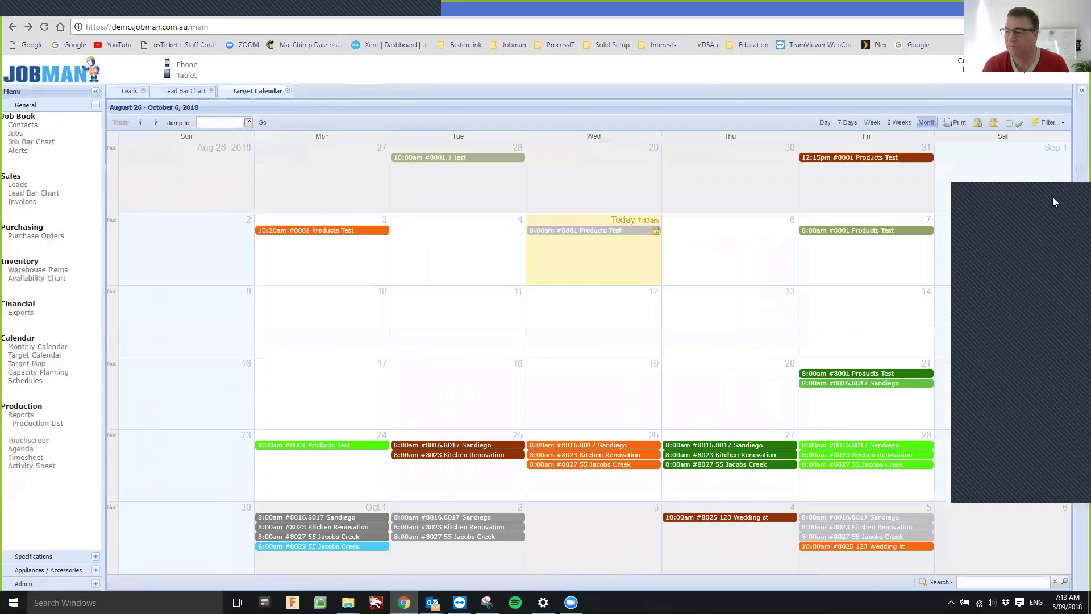
left_click(1062, 122)
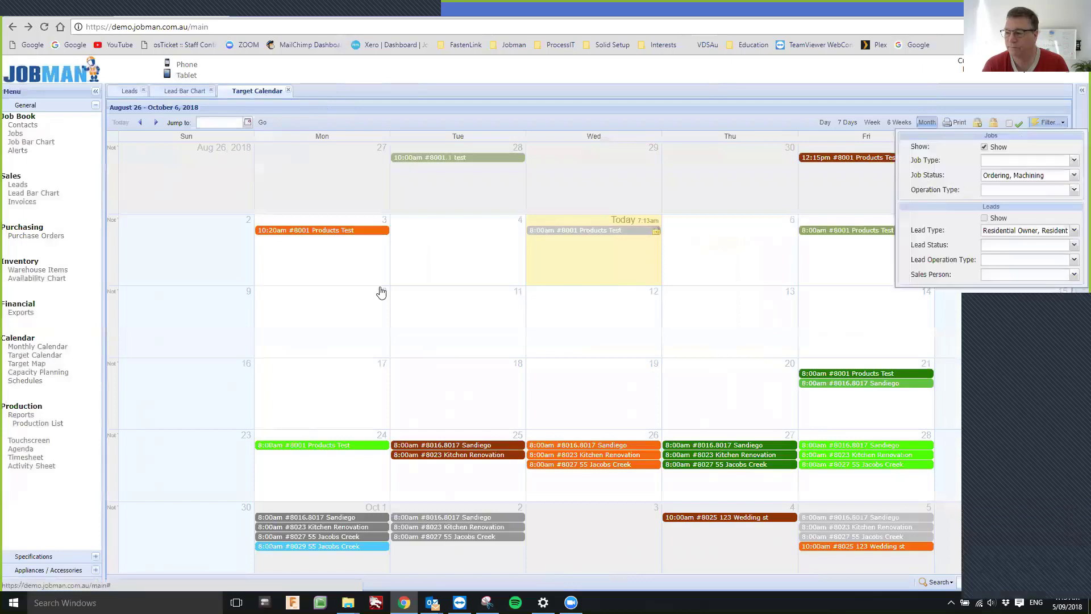
left_click(985, 218)
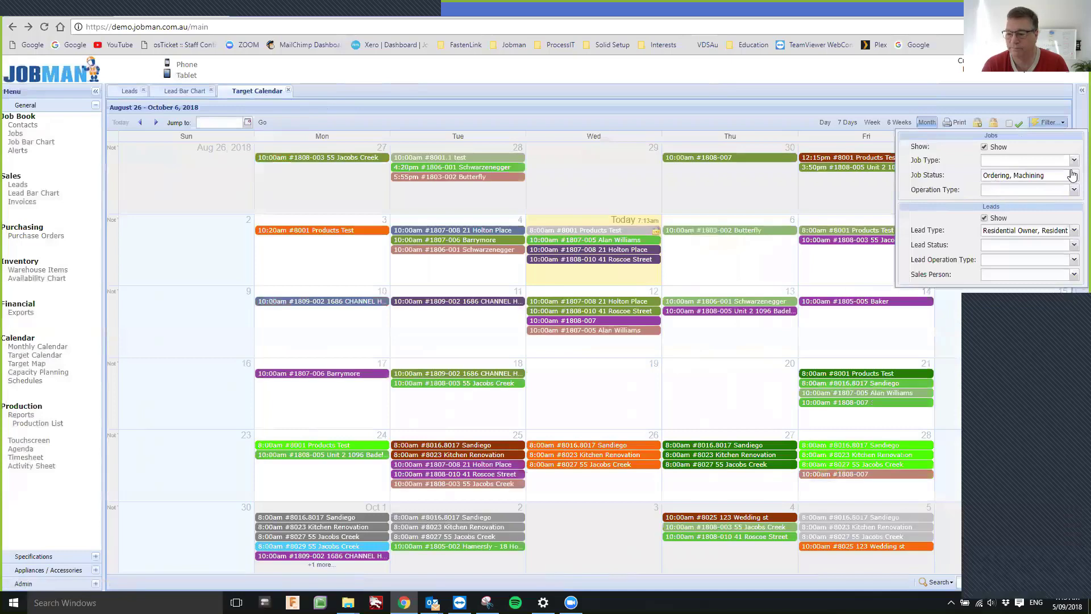
left_click(1074, 175)
left_click(987, 225)
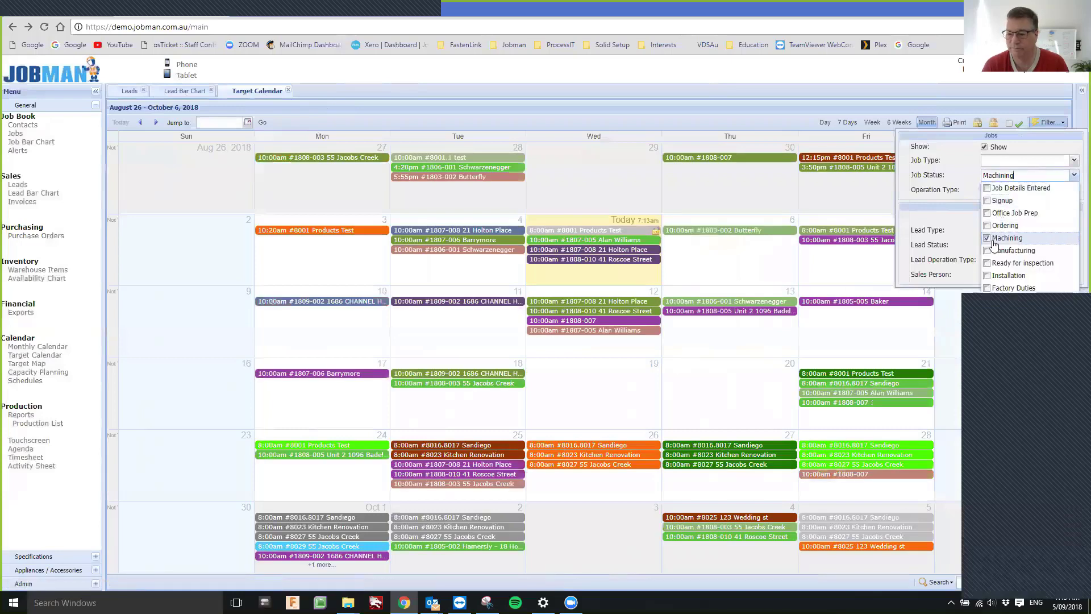
left_click(987, 238)
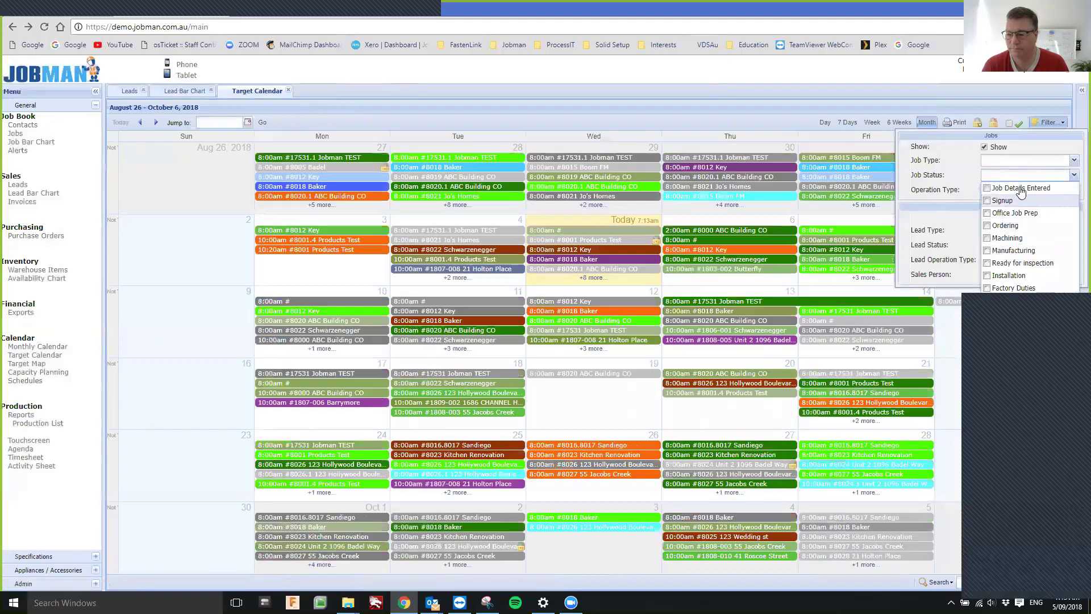
left_click(941, 231)
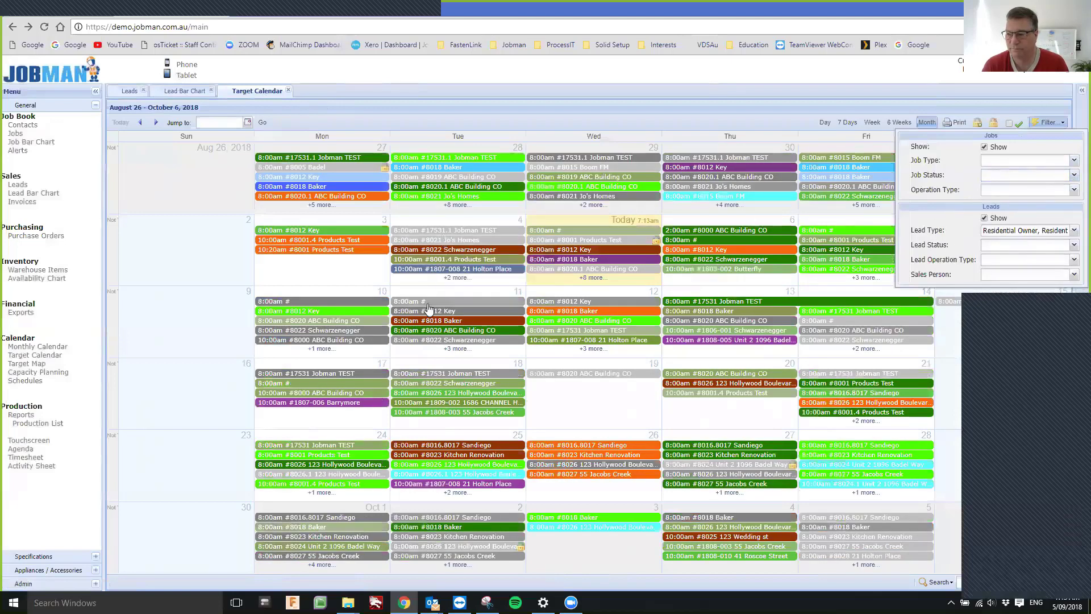
Step: Hide leads from the Target Calendar and print it to a PDF
left_click(985, 218)
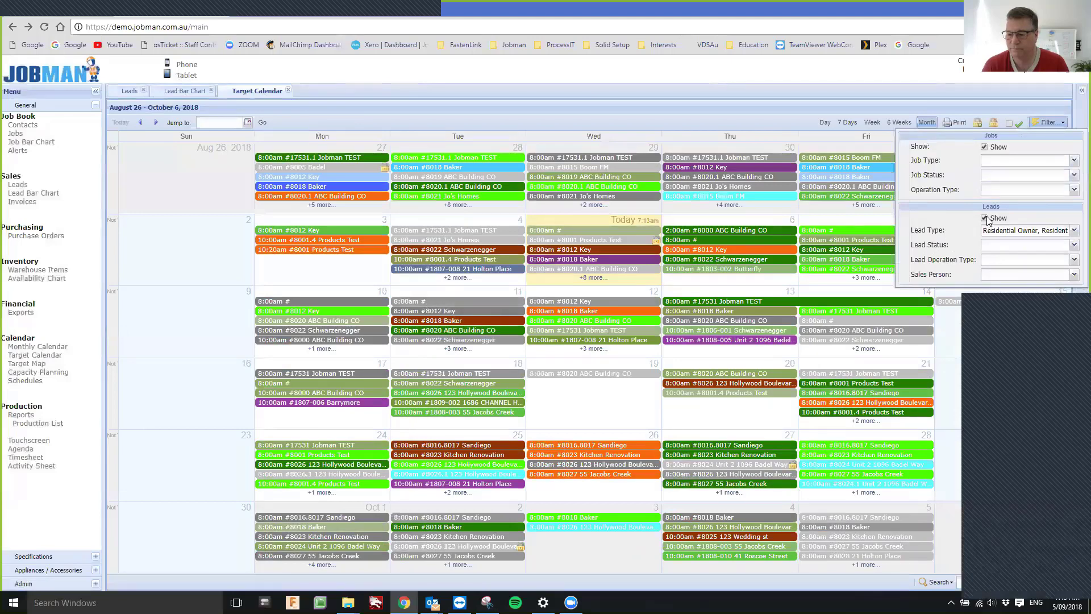
left_click(706, 108)
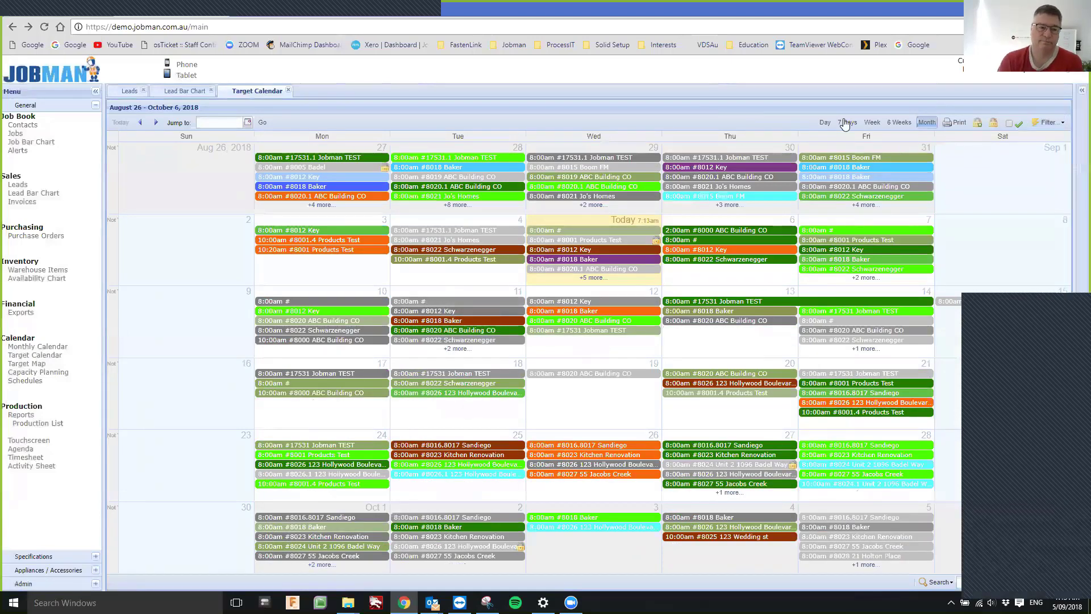
left_click(960, 125)
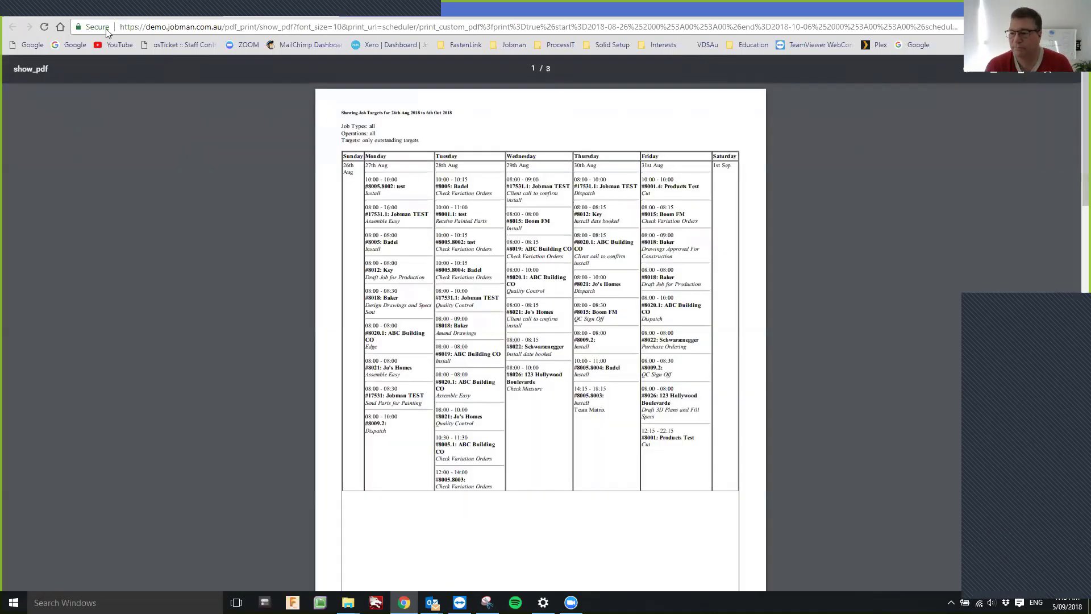
Step: Leave the calendar PDF and return to the Target Calendar tab
left_click(138, 11)
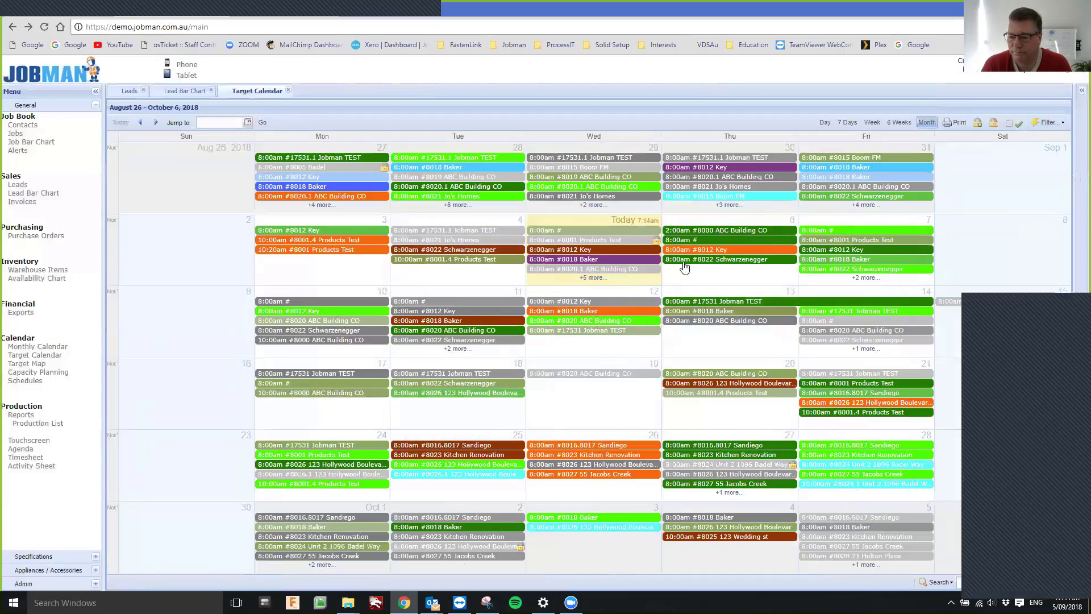
Step: Filter the Target Calendar to show only Machining jobs
left_click(1049, 123)
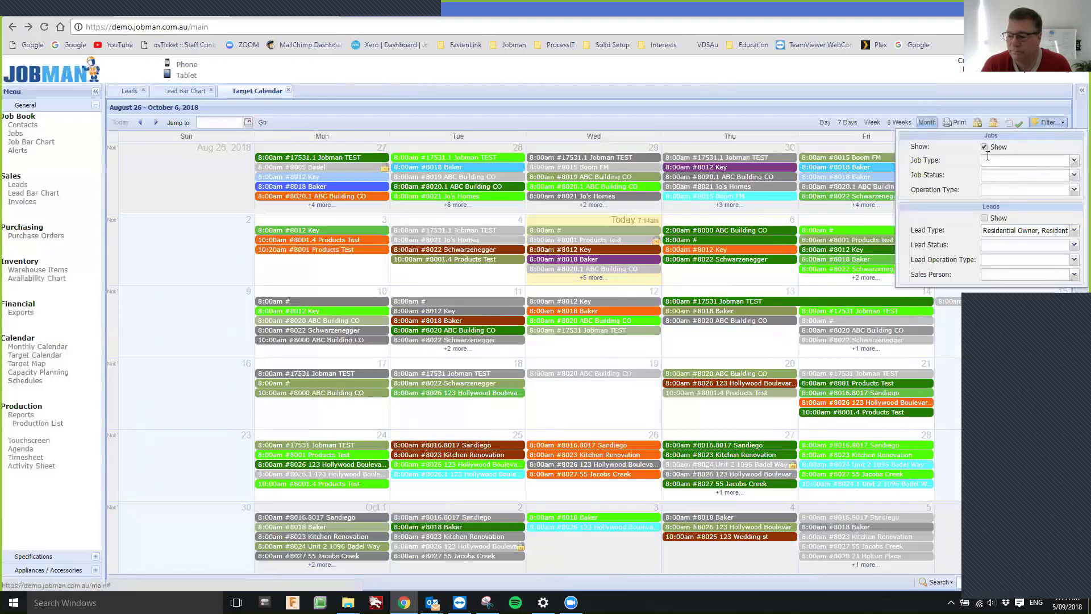
left_click(1075, 175)
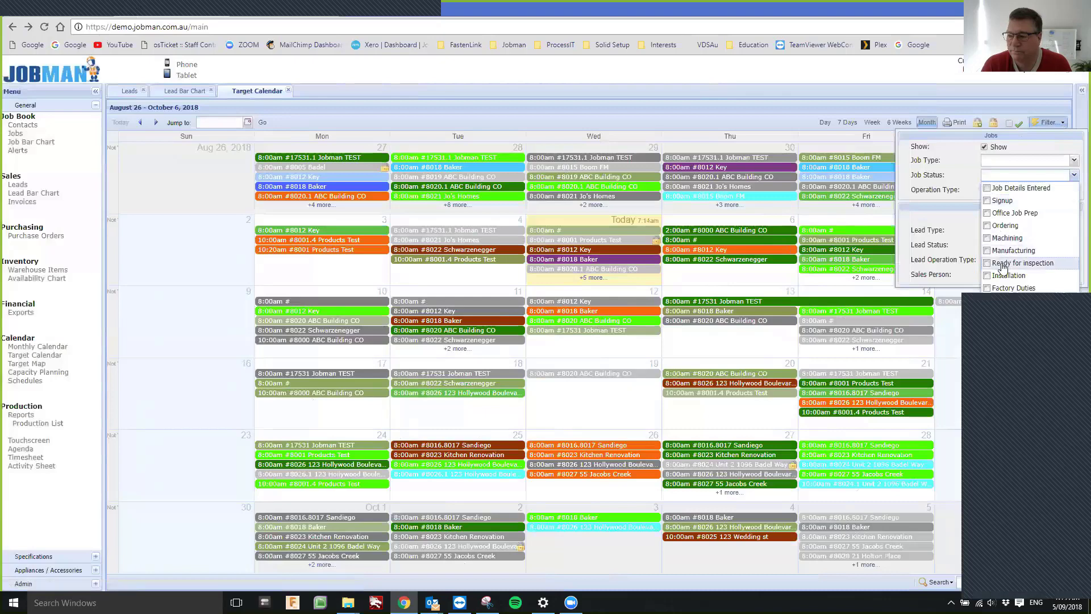
left_click(1008, 238)
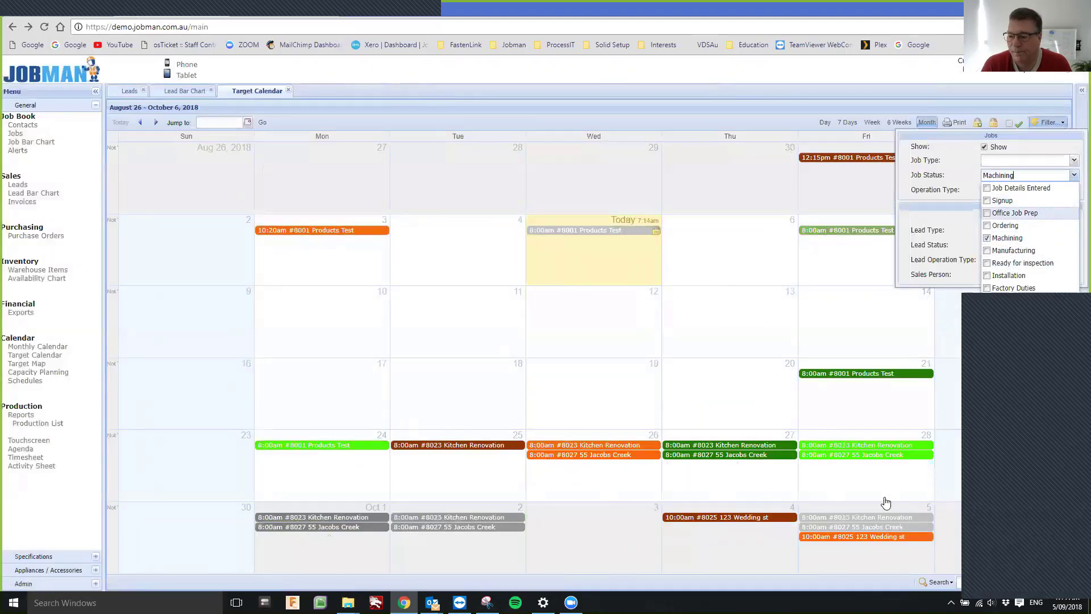
Step: Move the #8025 123 Wedding st target from 5 to 4 October, shifting targets before and after
left_click_drag(830, 537, 732, 549)
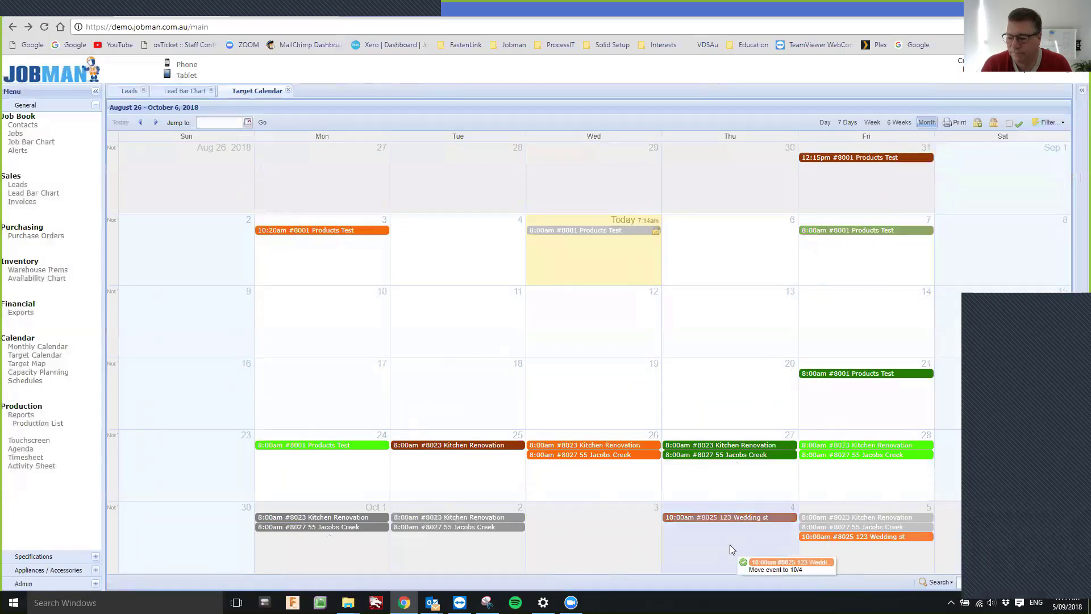
left_click_drag(730, 544, 730, 544)
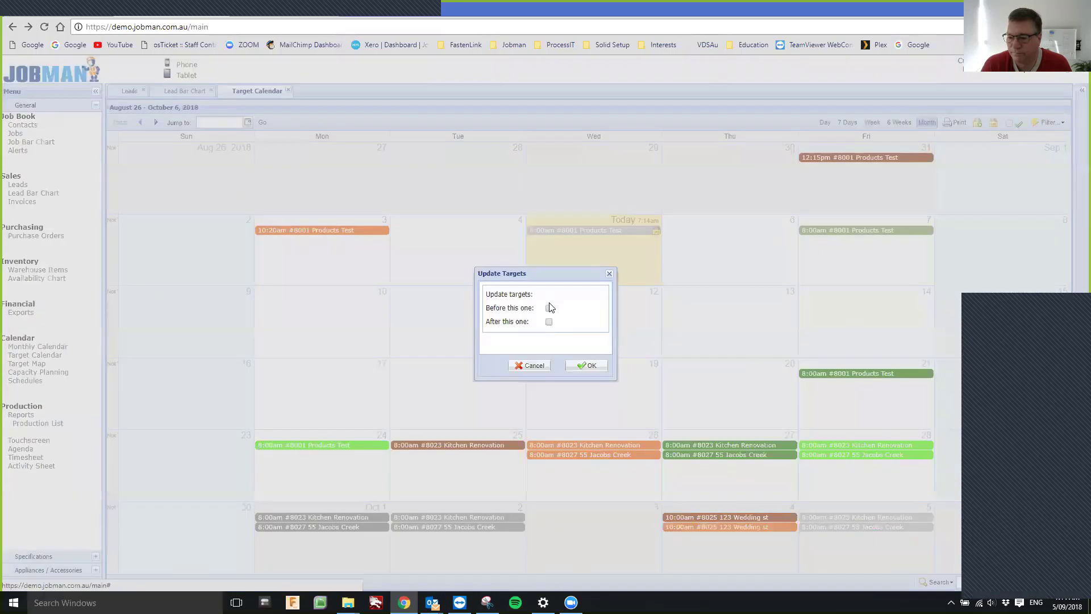
left_click(549, 308)
left_click(549, 322)
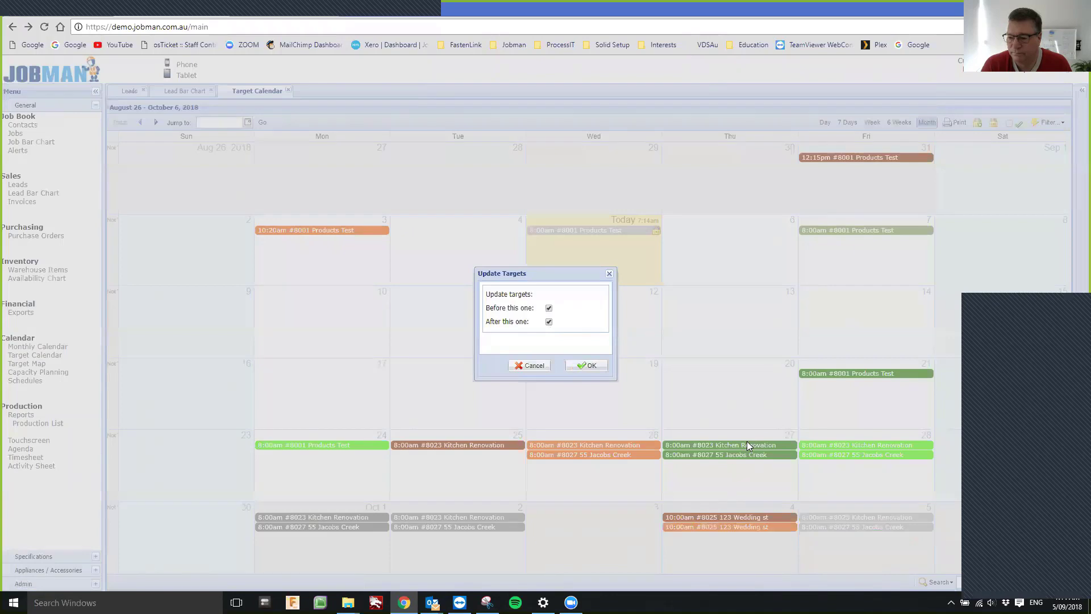
left_click(589, 365)
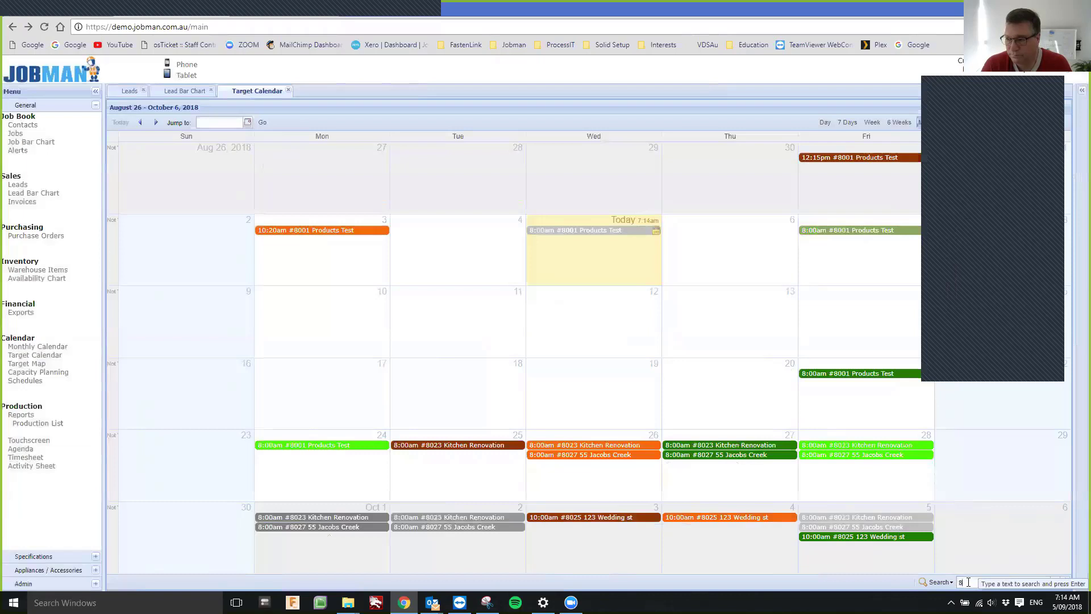
Step: Search for job 8025, move its 3 October target to 26 September, then expand Admin settings
type("5")
key("Return")
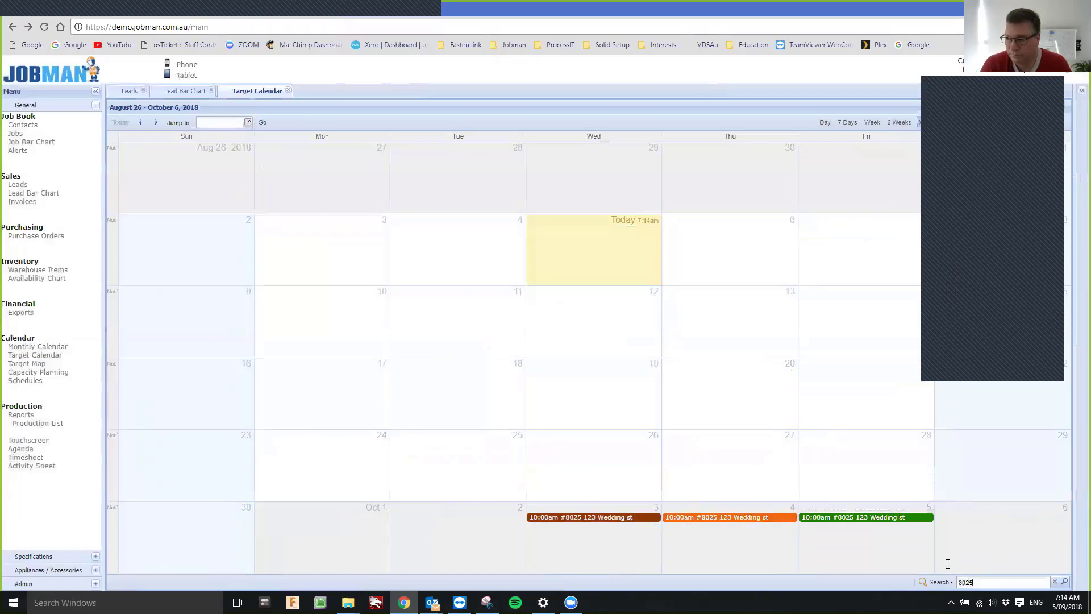
left_click_drag(585, 522, 586, 471)
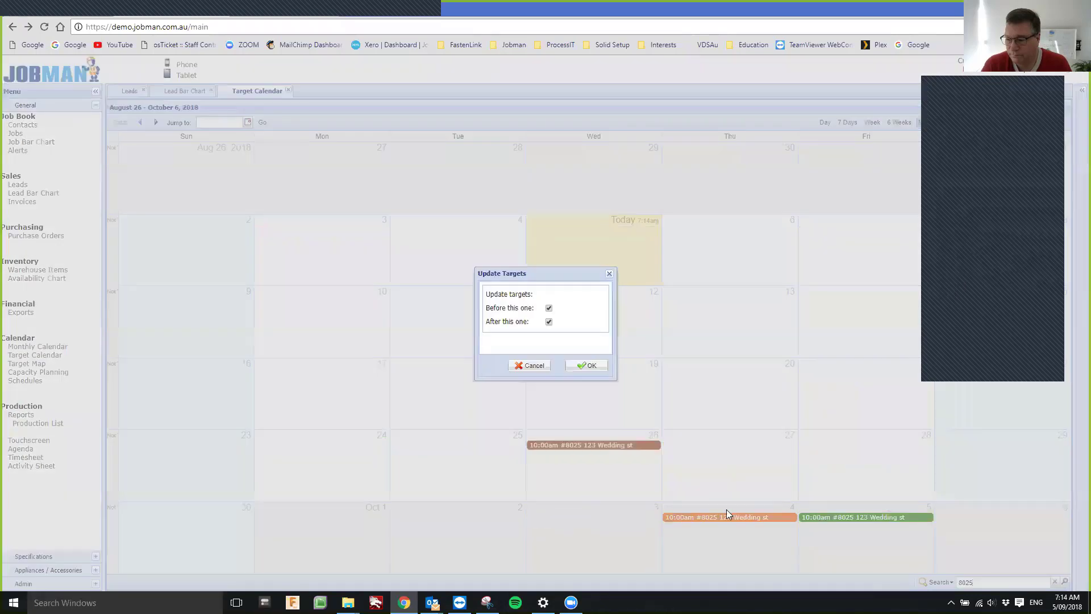
left_click(580, 374)
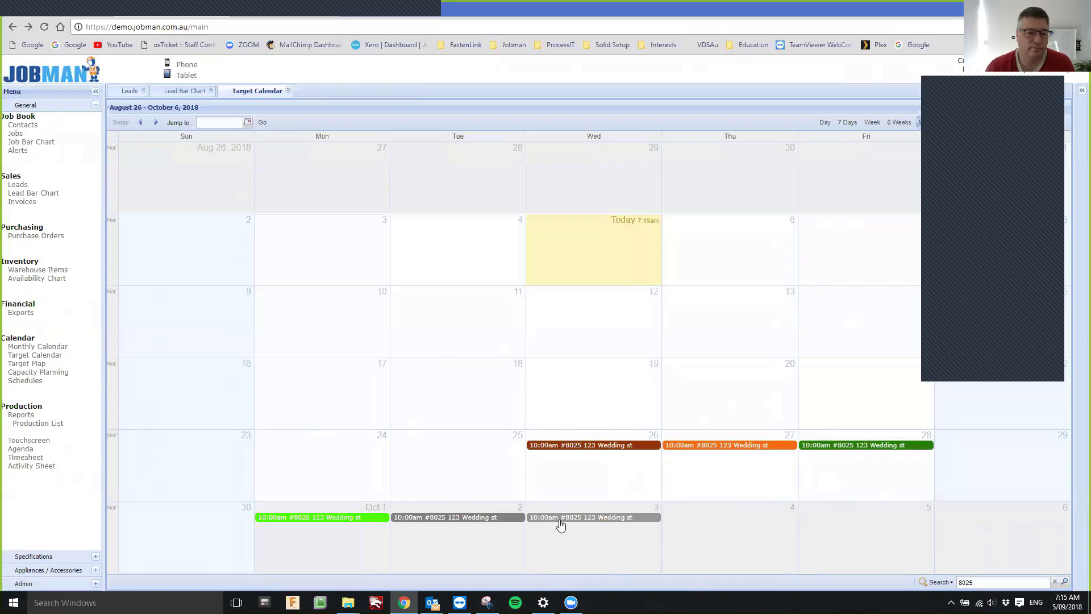
mouse_move(560, 524)
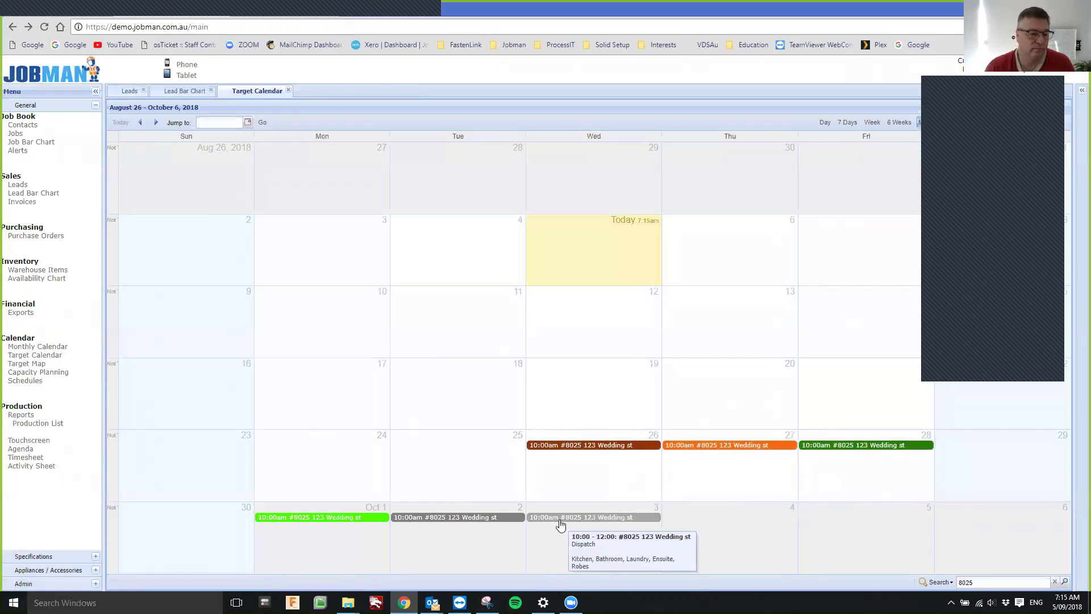
left_click(93, 584)
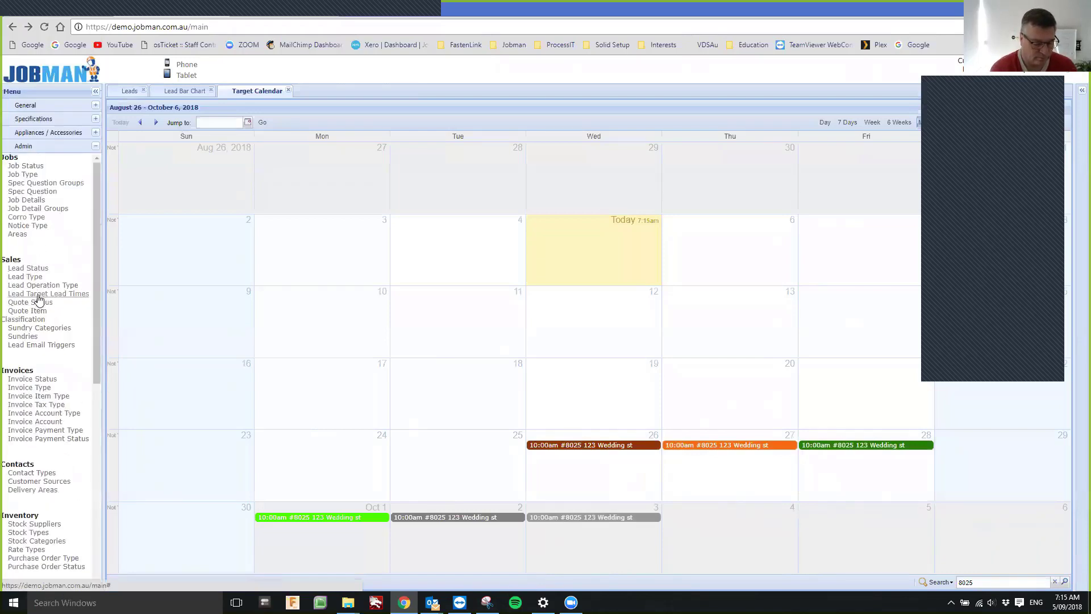
Step: Inspect the Meet Client overdue lead email trigger's recipient options and cancel without changes
left_click(35, 345)
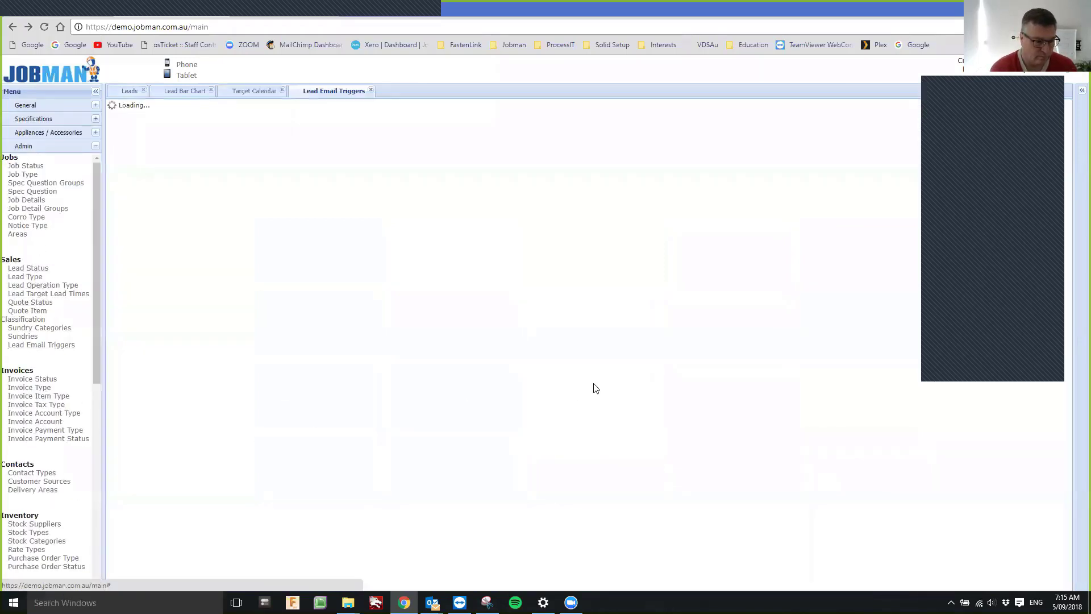
double_click(349, 161)
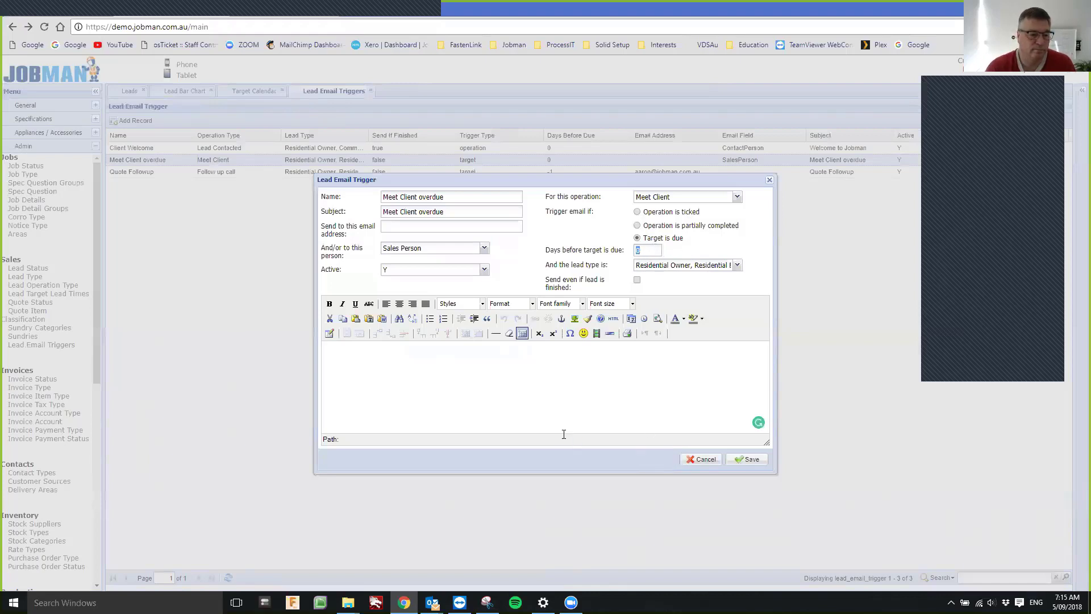
left_click(485, 248)
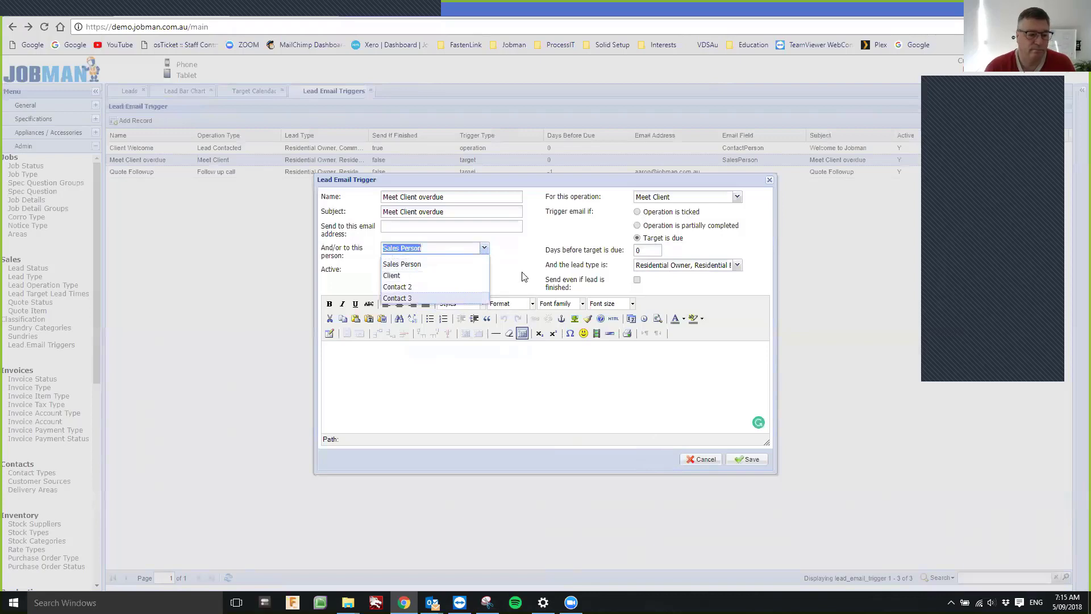
left_click(705, 461)
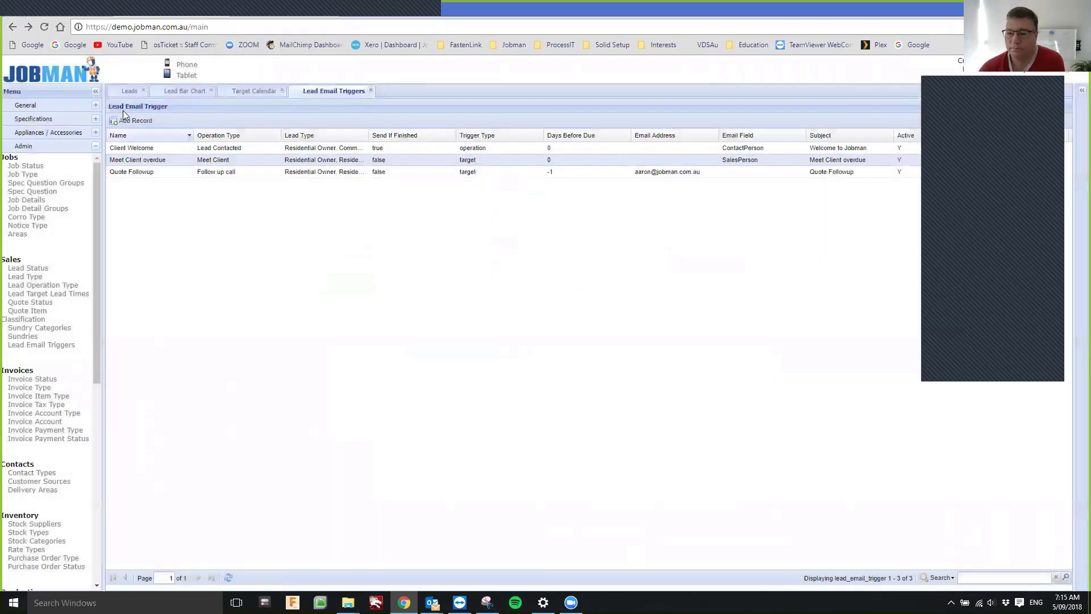
left_click(127, 94)
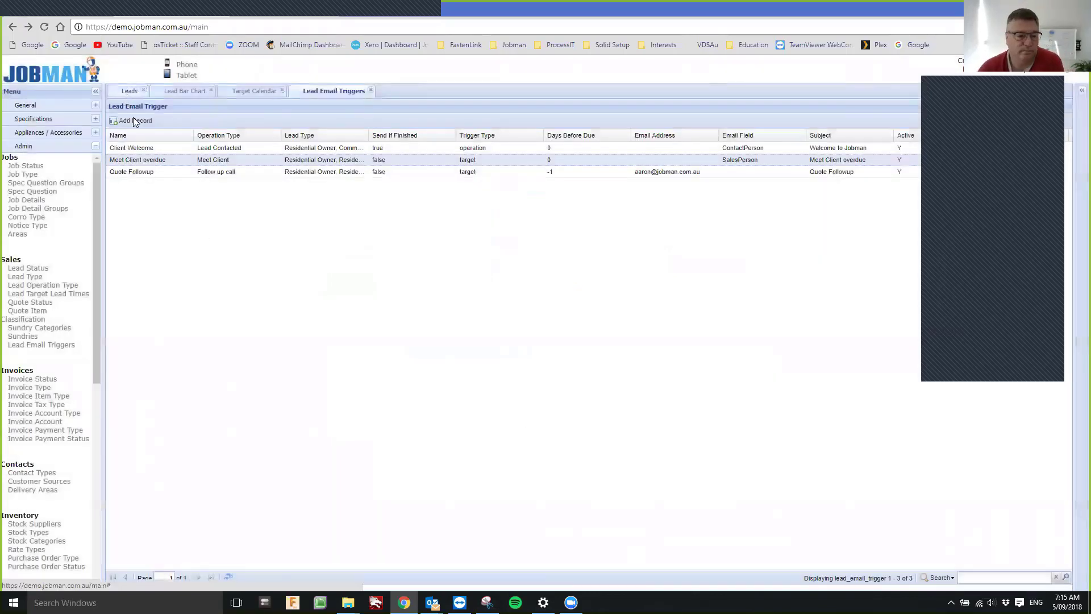
Step: Add a correspondence to lead 1809-002 from the Welcome New Contact template and start emailing it
double_click(216, 149)
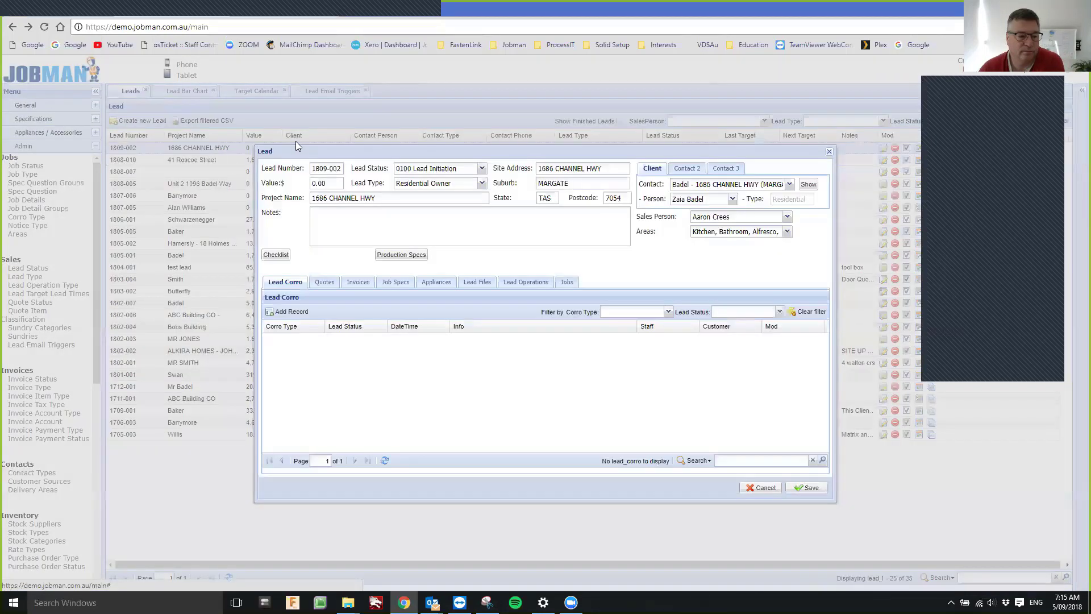
left_click_drag(296, 148, 424, 173)
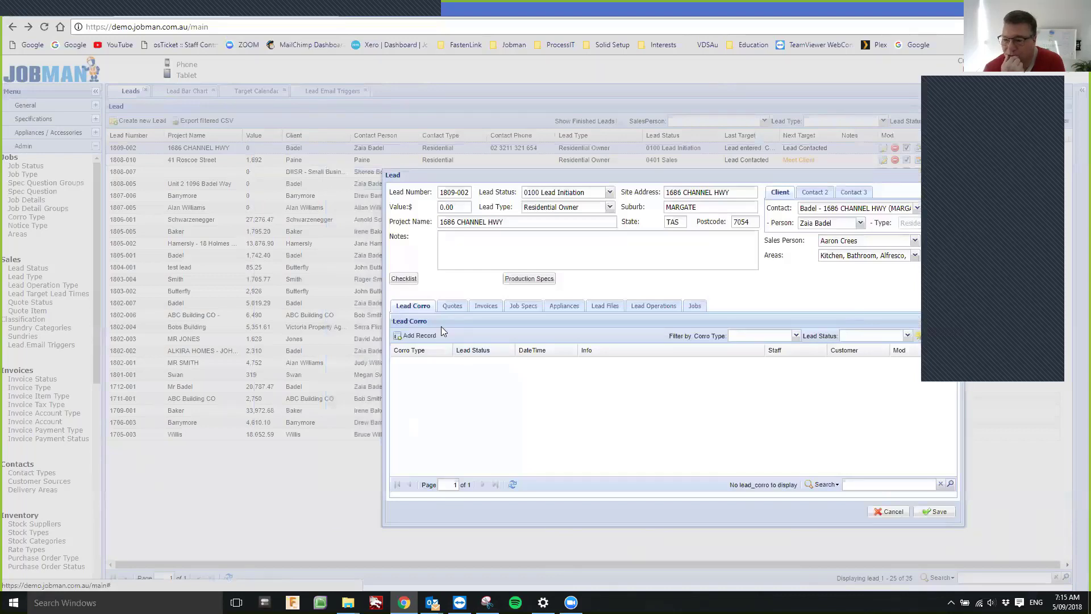
left_click(405, 337)
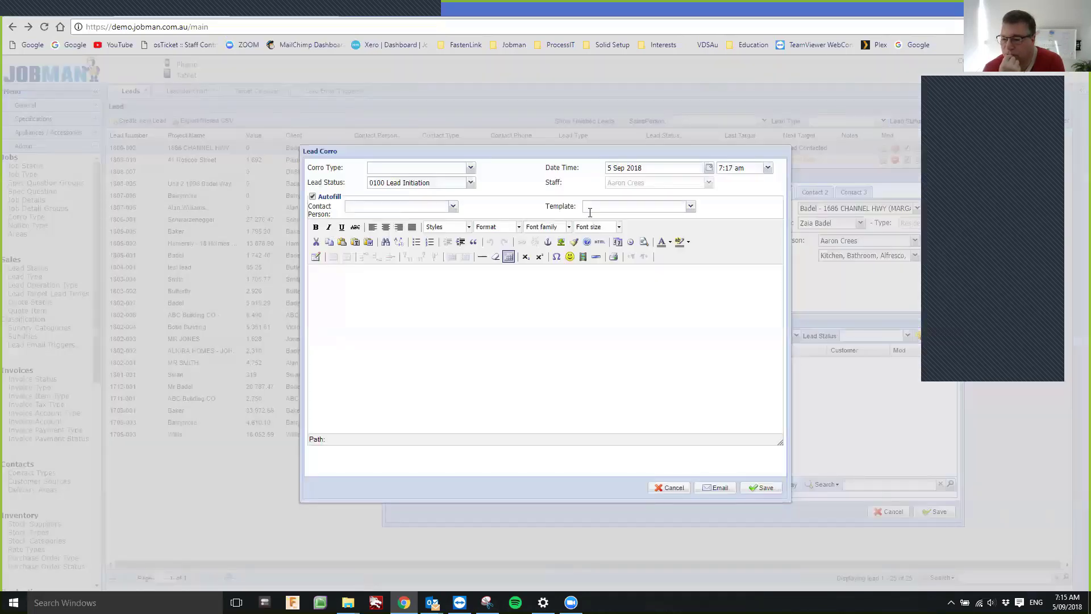
left_click(690, 206)
left_click(620, 221)
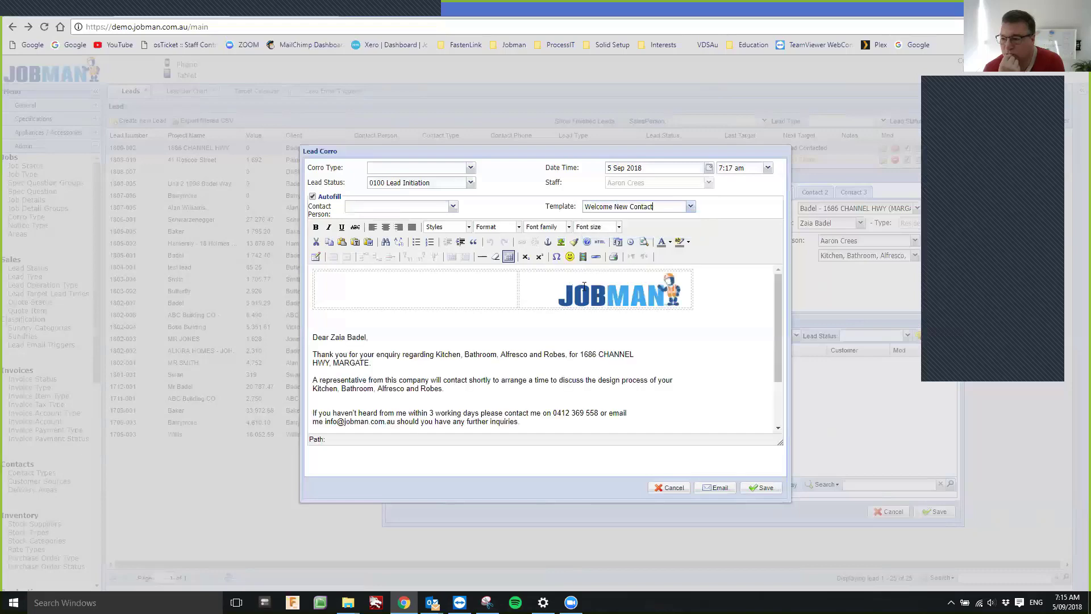
left_click(718, 487)
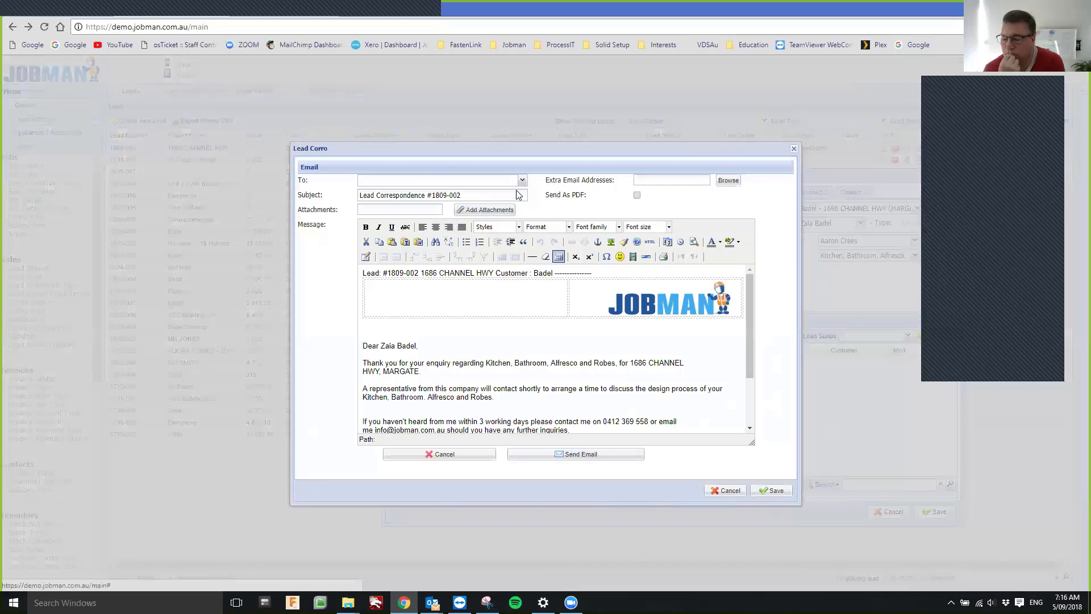
left_click(725, 491)
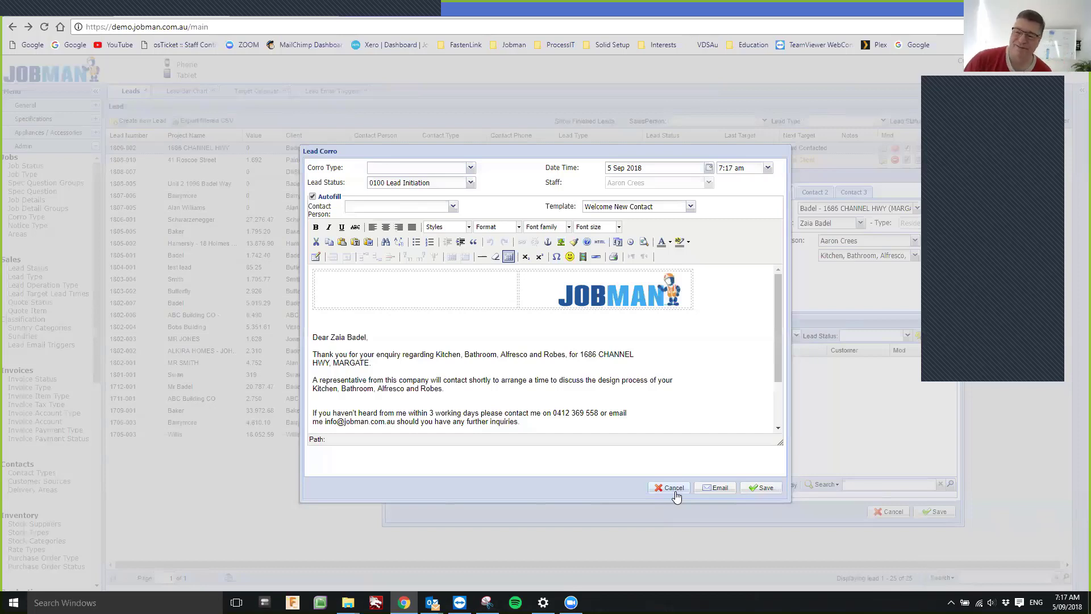
Step: Discard the welcome letter, show lead 1809-002's quotes, and check the lead types unchanged
left_click(670, 487)
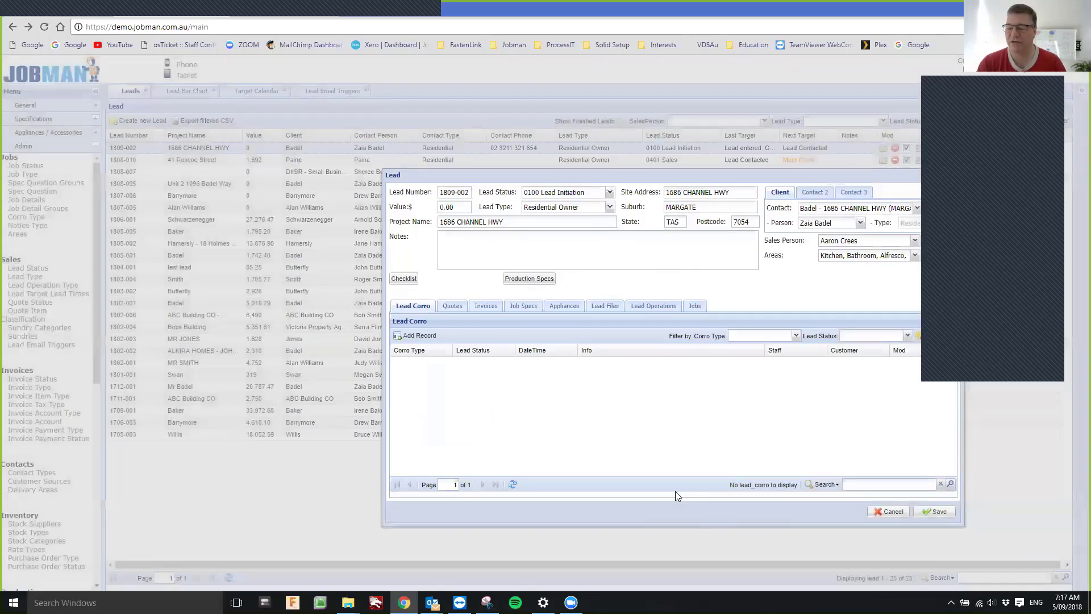
left_click(452, 311)
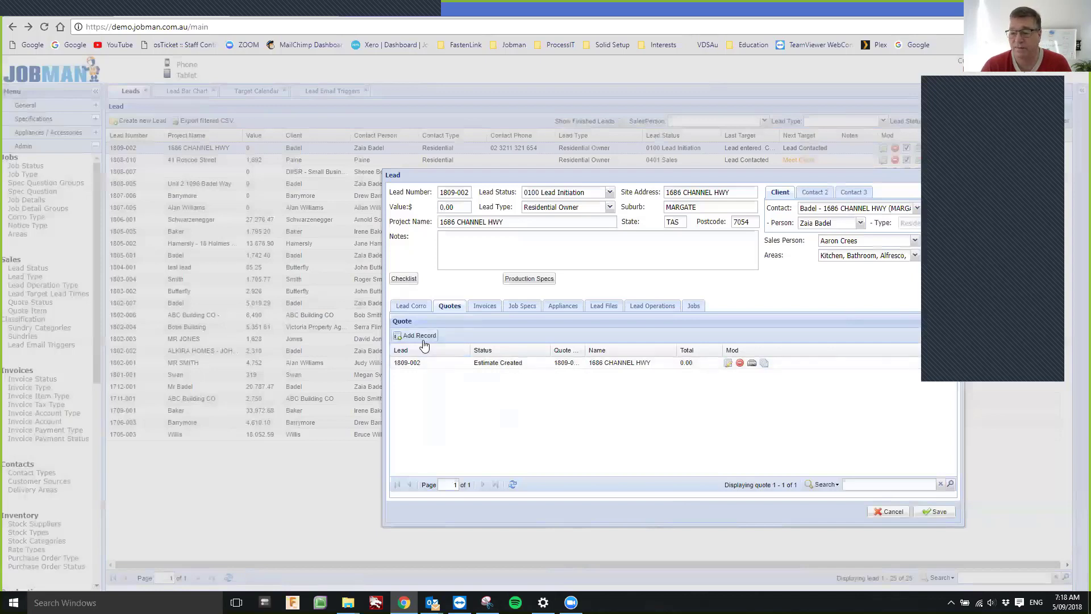
left_click(607, 211)
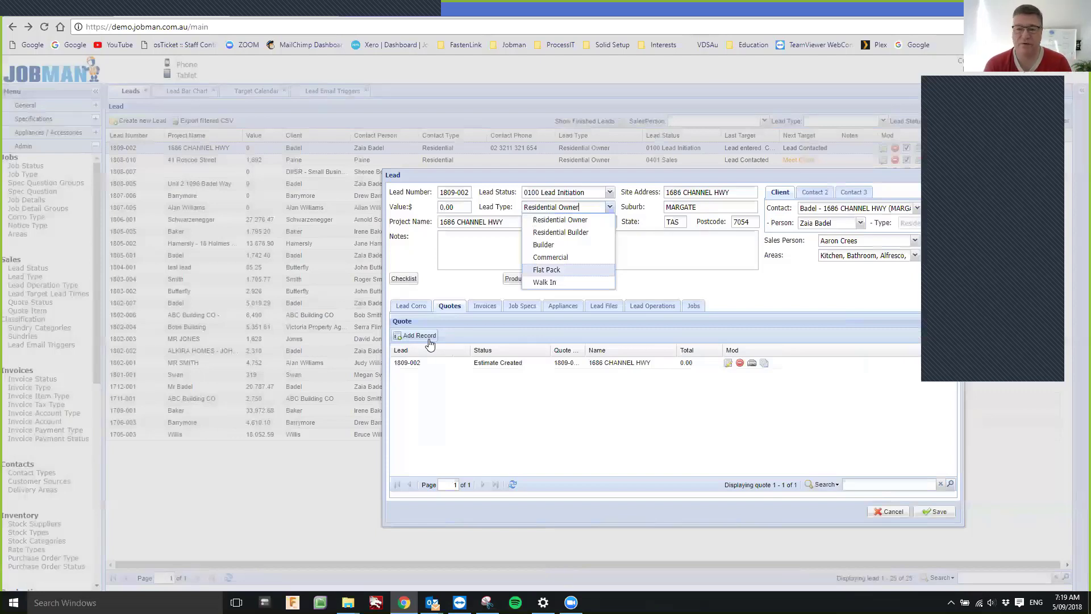
key("Escape")
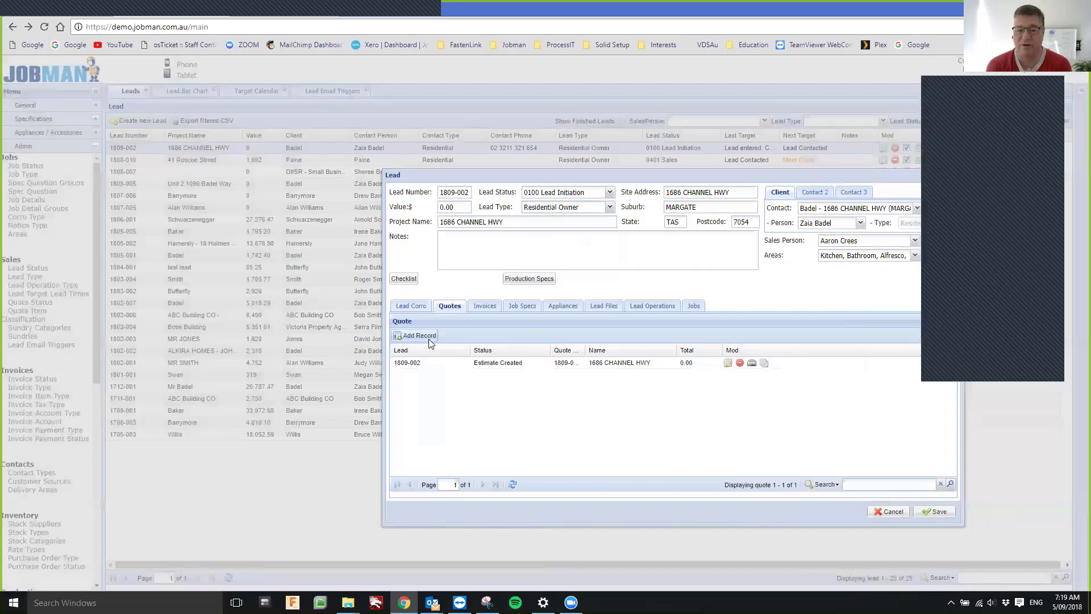
left_click(417, 336)
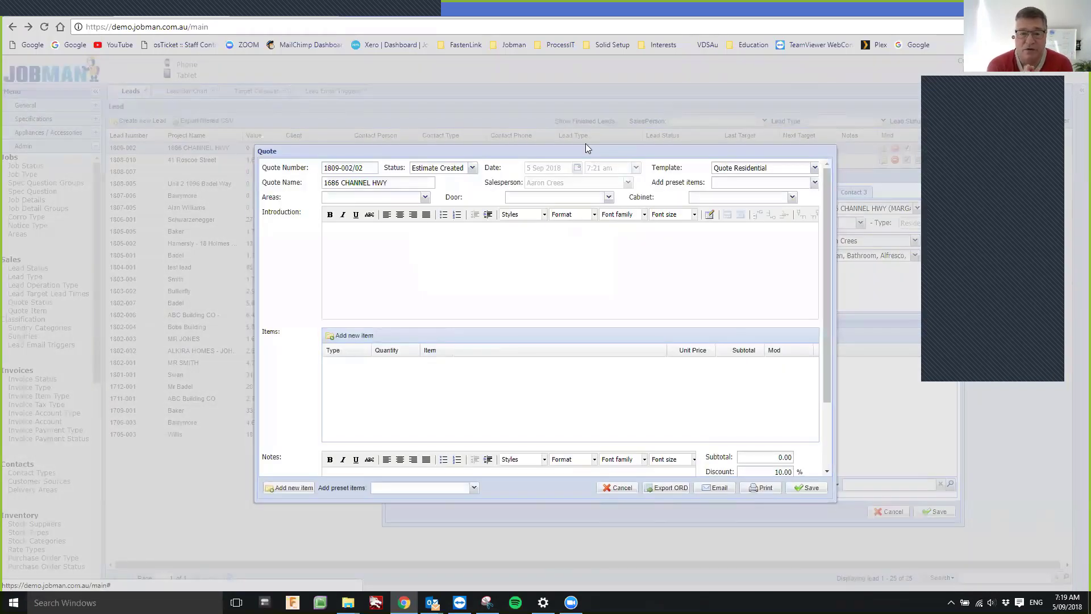
left_click_drag(586, 146, 591, 73)
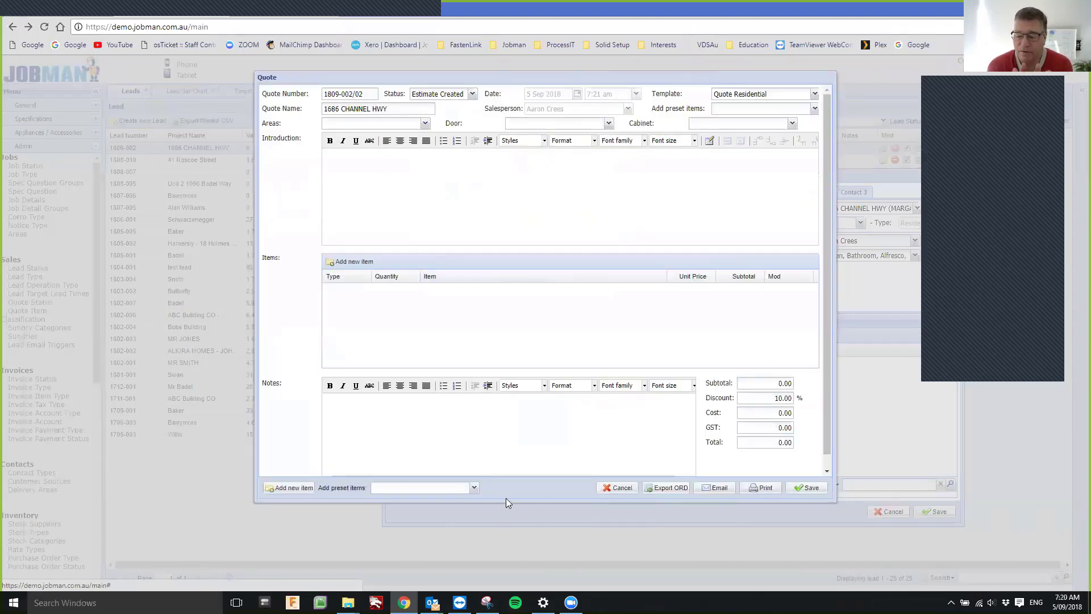
left_click_drag(506, 501, 500, 566)
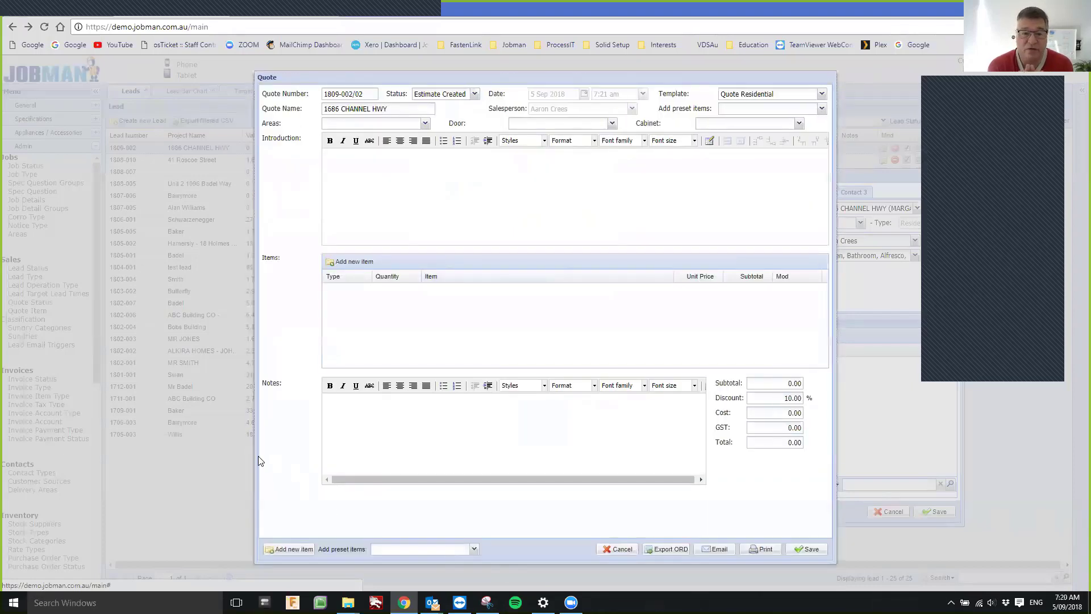
left_click_drag(255, 457, 88, 465)
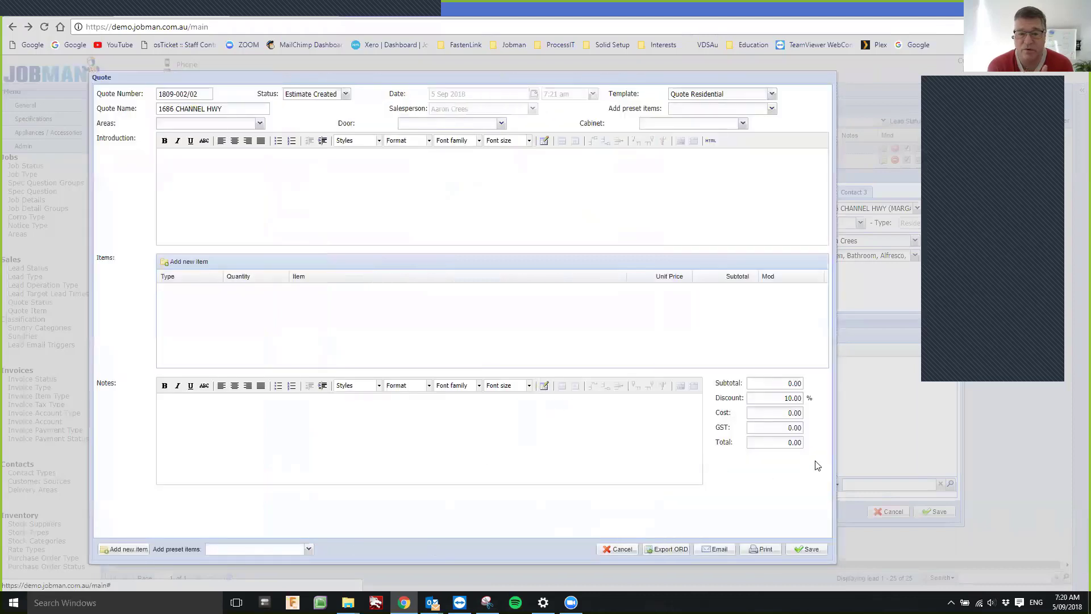
left_click_drag(834, 461, 901, 459)
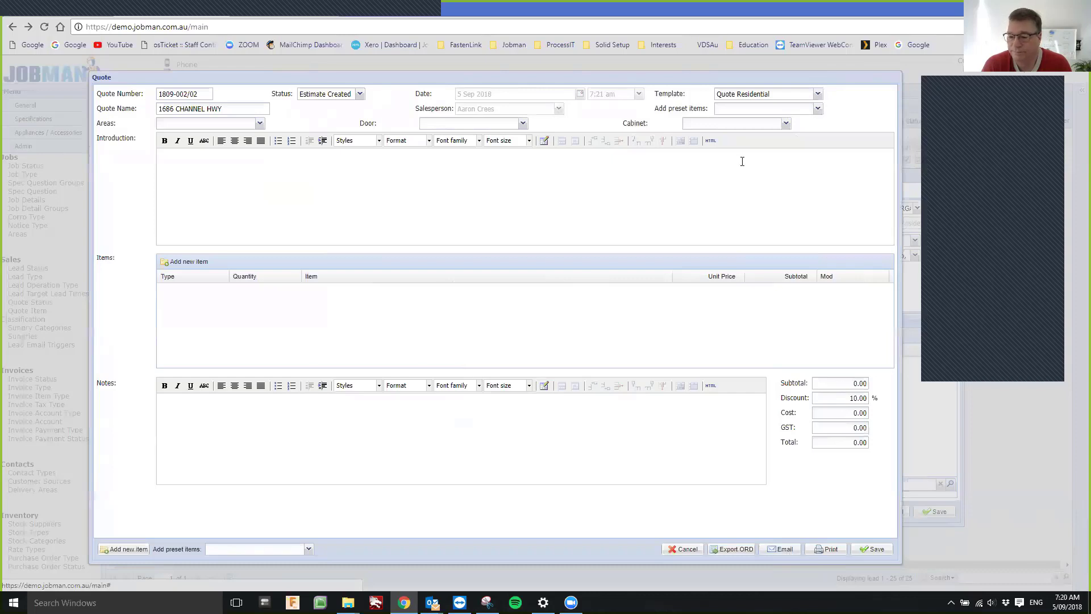
Step: Apply the Professional template, replacing the quote's introduction and notes text
left_click(818, 94)
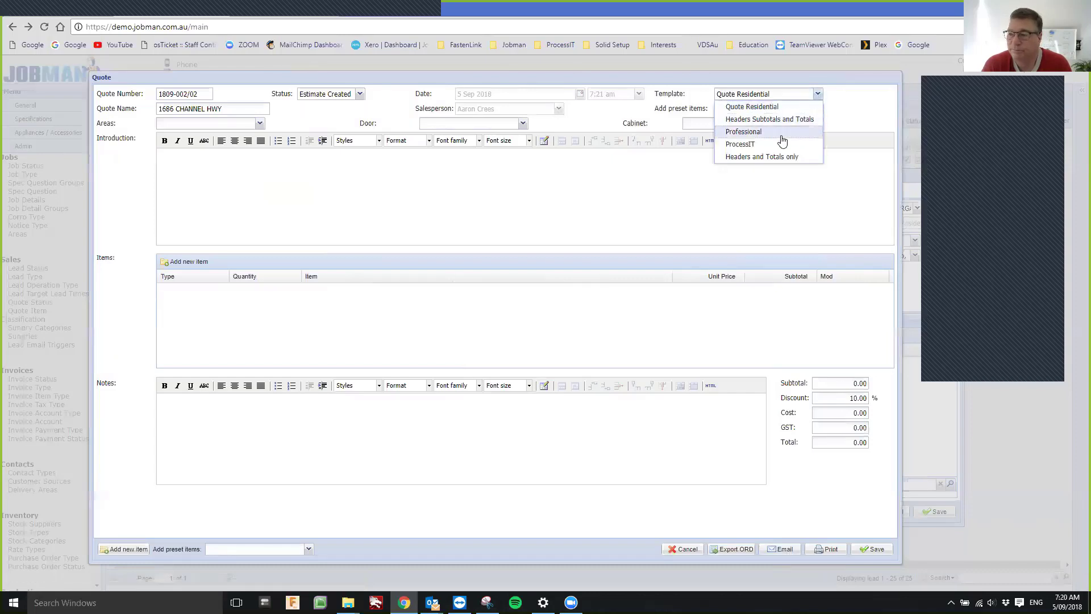
key("Return")
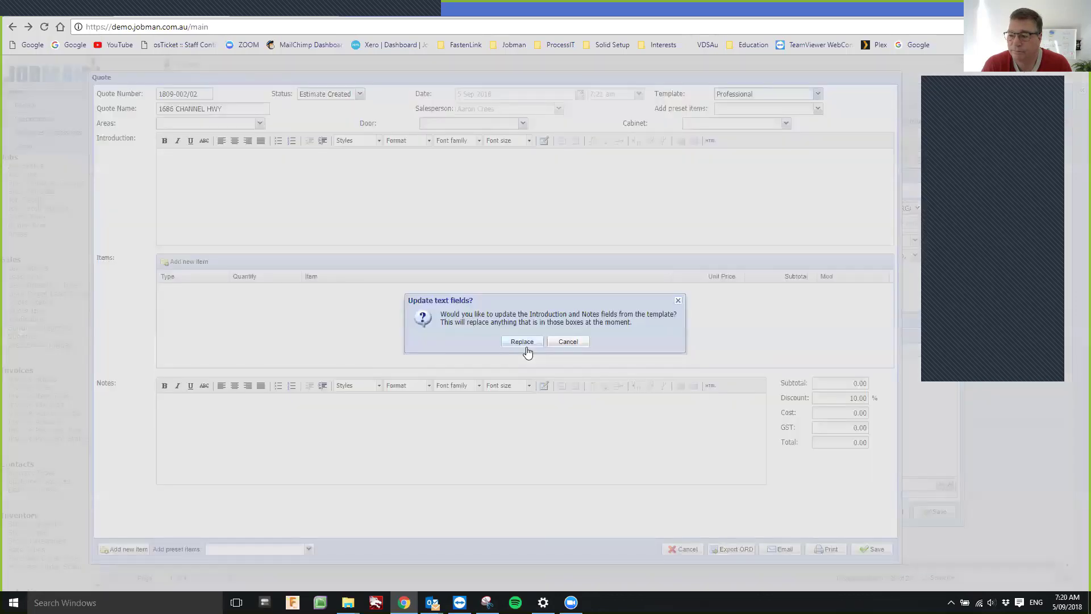
left_click(521, 342)
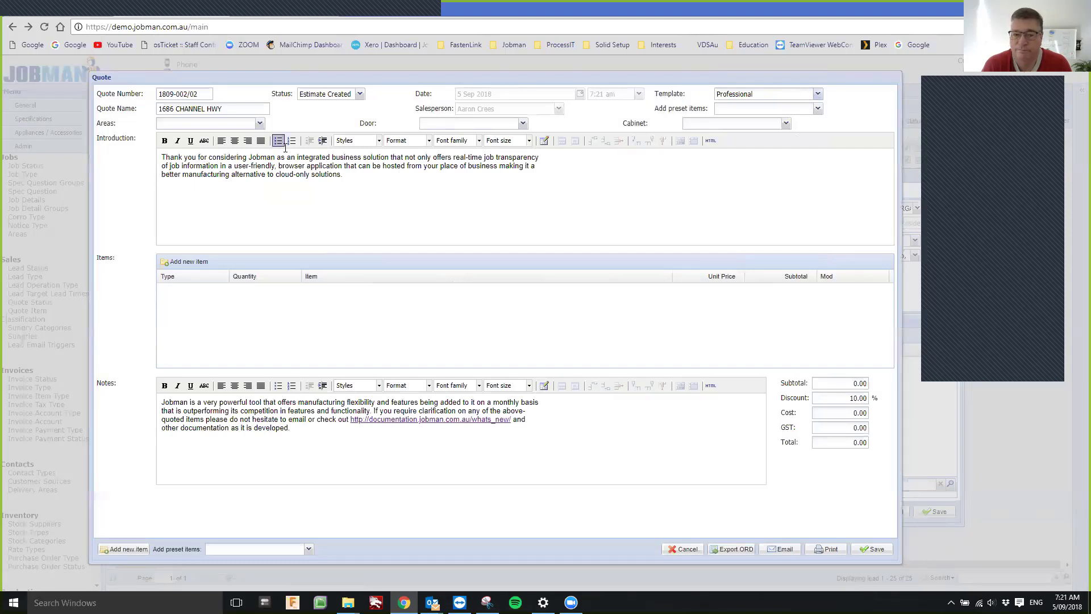
Step: Set the quote's area to Kitchen
left_click(259, 123)
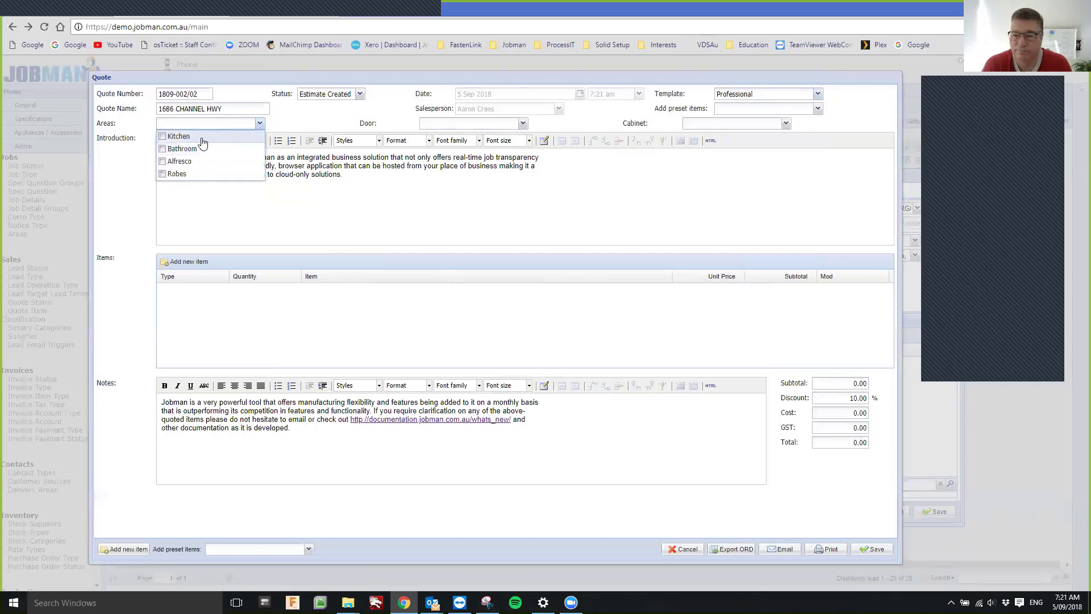
left_click(202, 138)
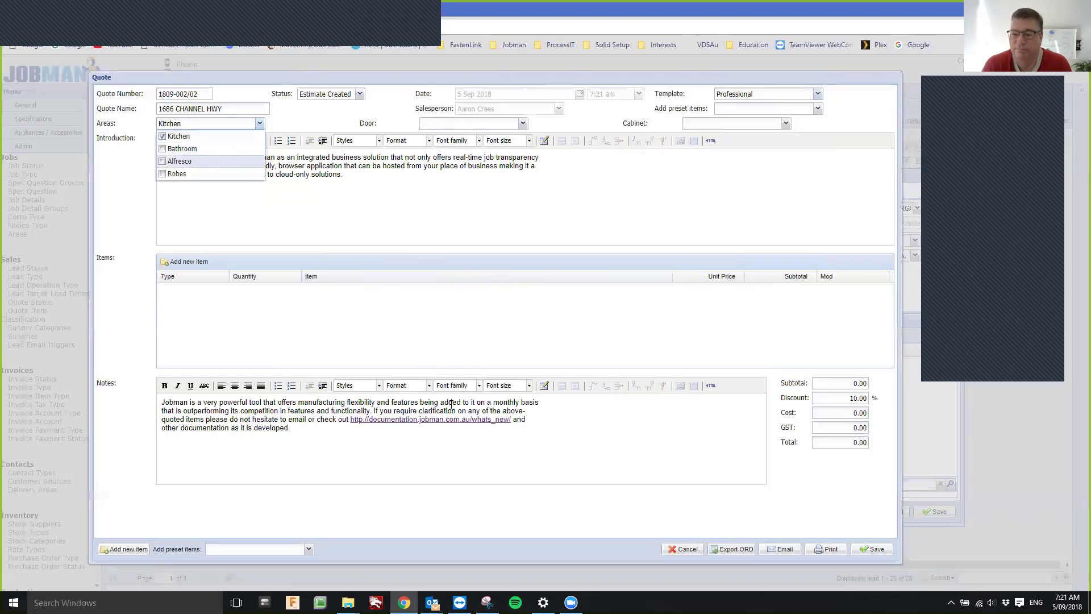
left_click(818, 109)
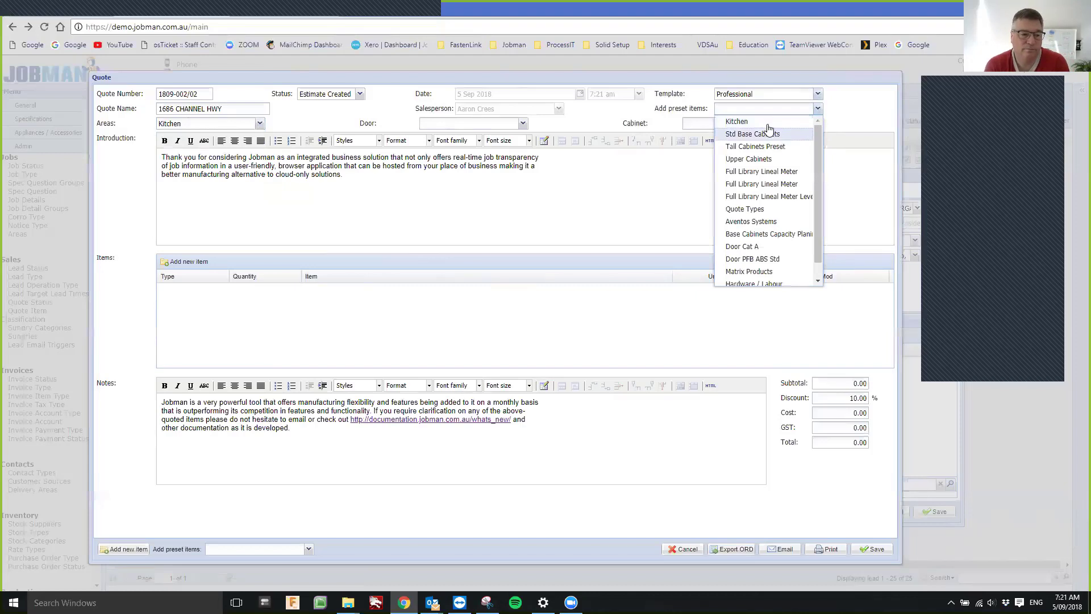
Step: Add the Matrix Products preset items and open an Upper Cabinets product row's Type list
left_click(778, 273)
left_click(524, 343)
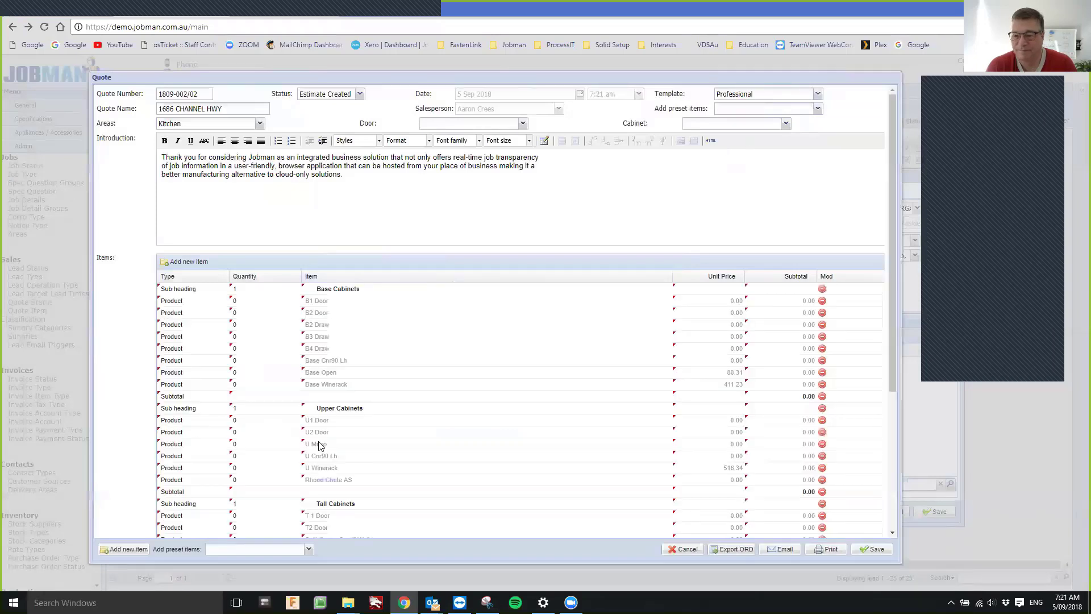
scroll(336, 370, "down", 5)
scroll(338, 285, "up", 3)
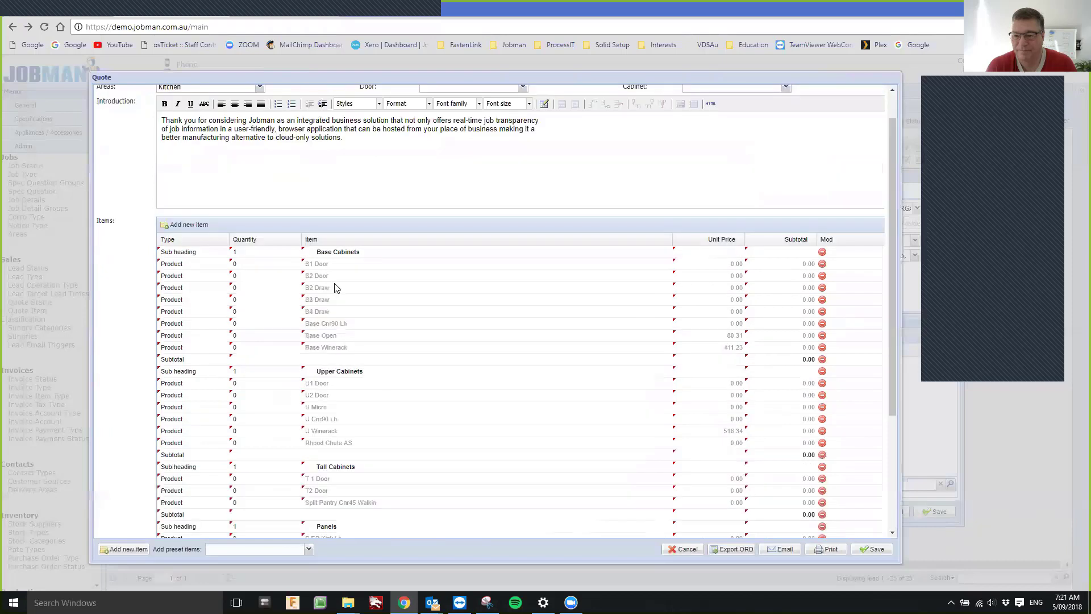
left_click(182, 385)
left_click(223, 386)
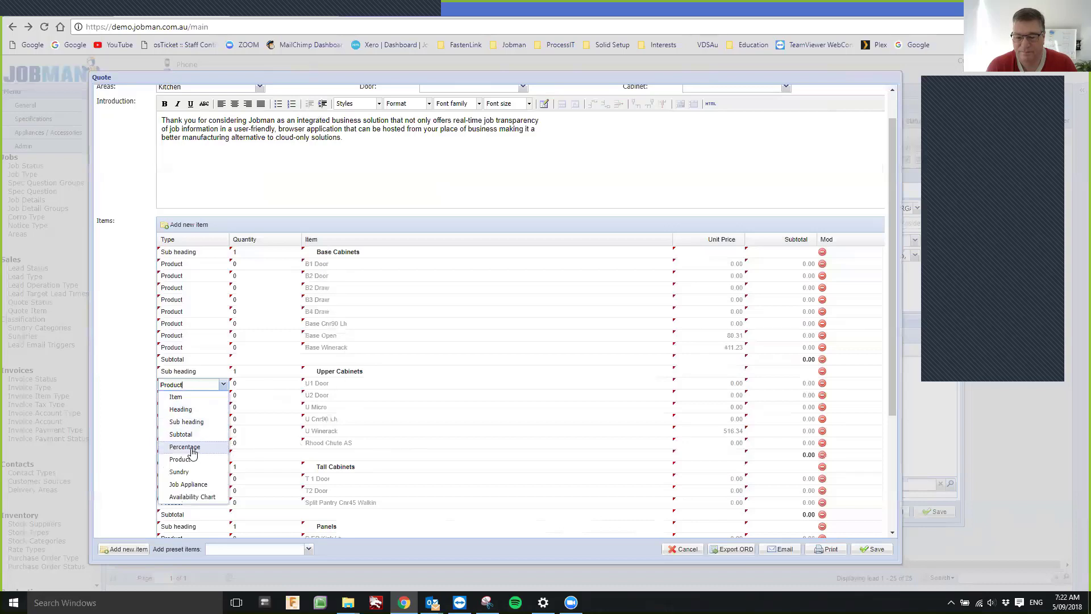
Step: Insert a Percentage line of -20 directly after the Upper Cabinets subtotal
left_click(291, 458)
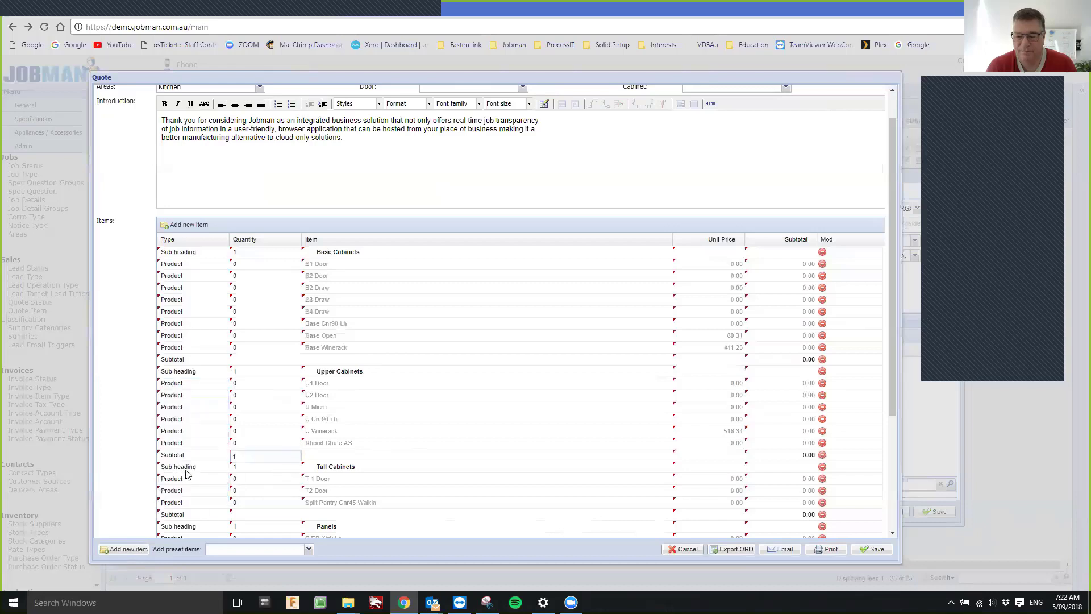
left_click(189, 456)
left_click(139, 550)
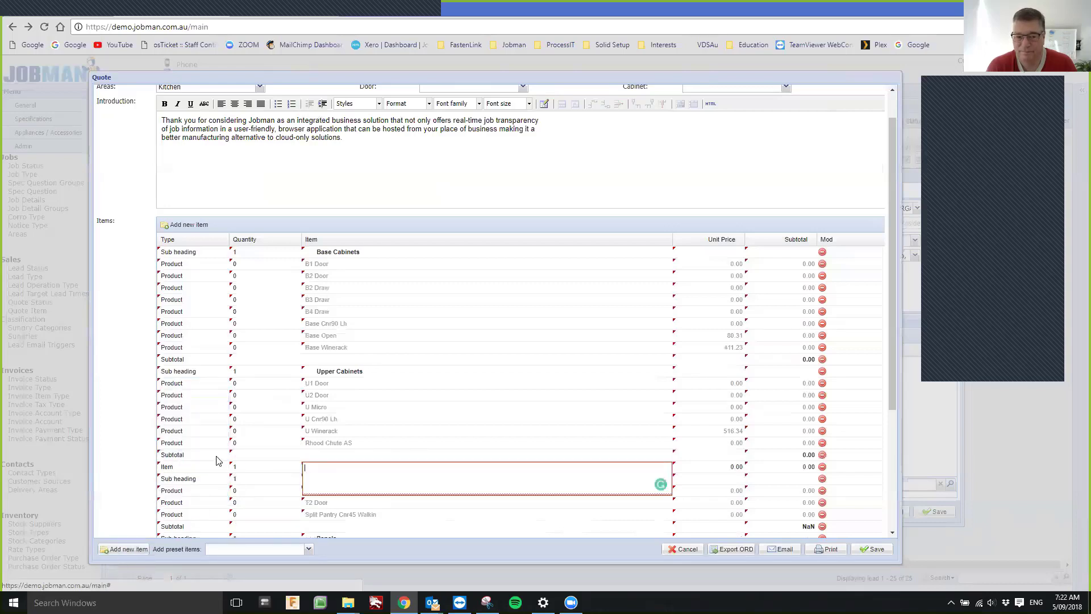
left_click(216, 468)
left_click(223, 468)
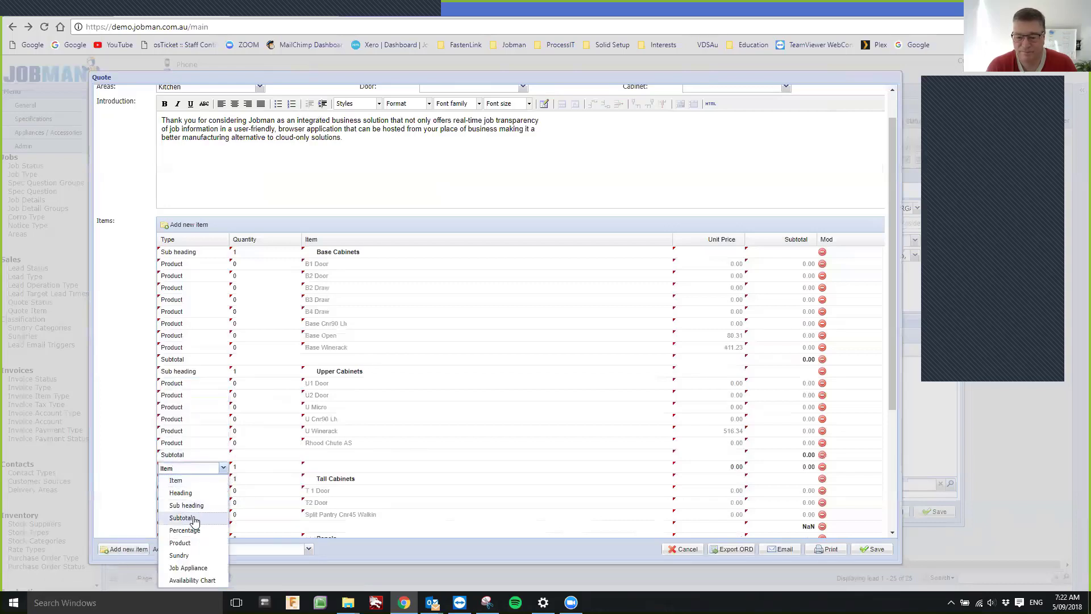
left_click(196, 530)
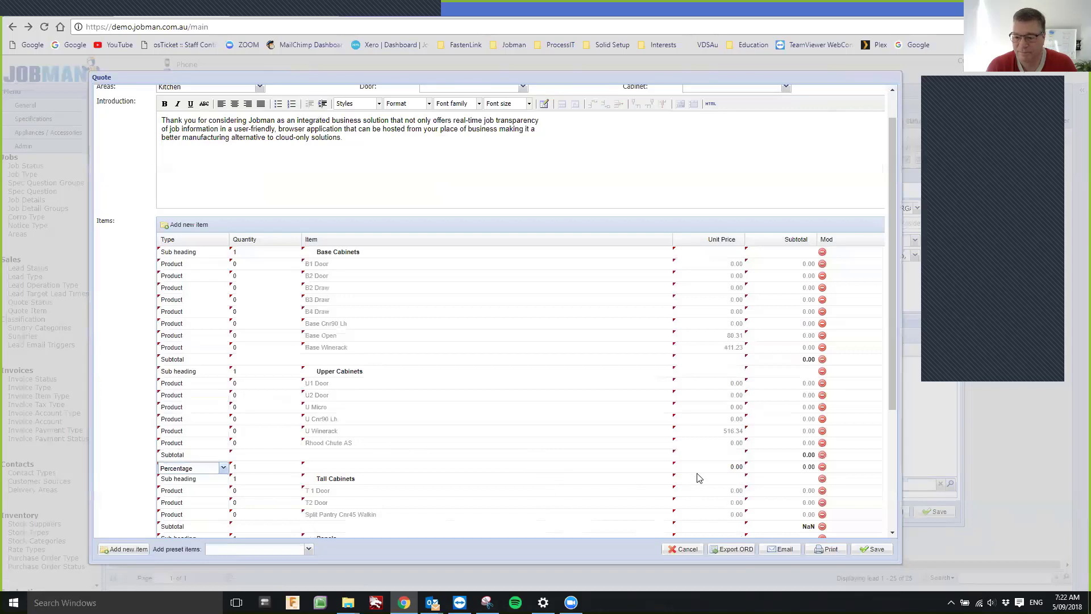
left_click(423, 478)
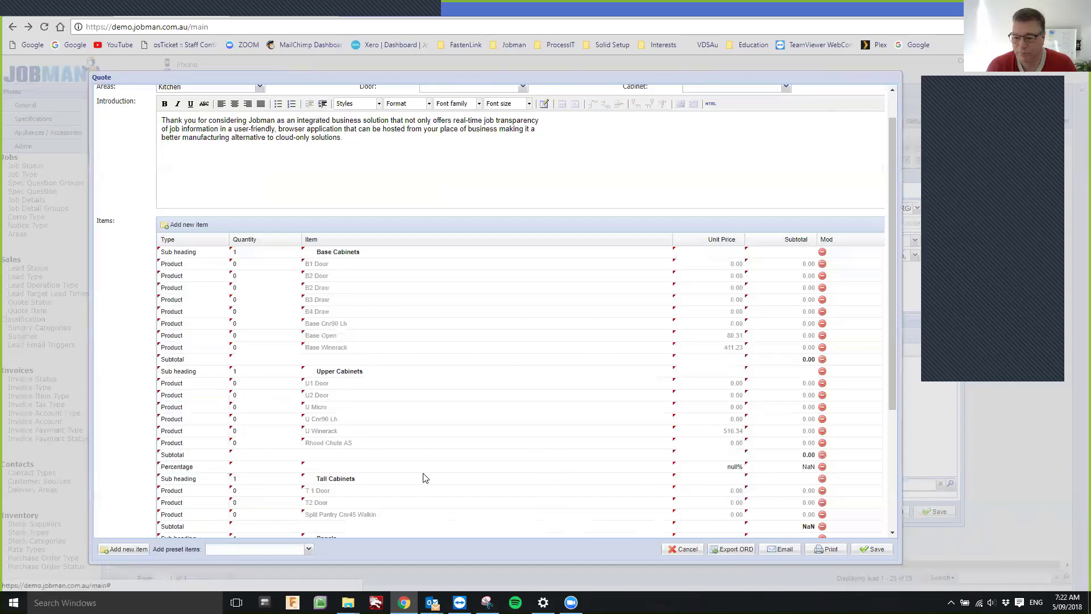
left_click(735, 468)
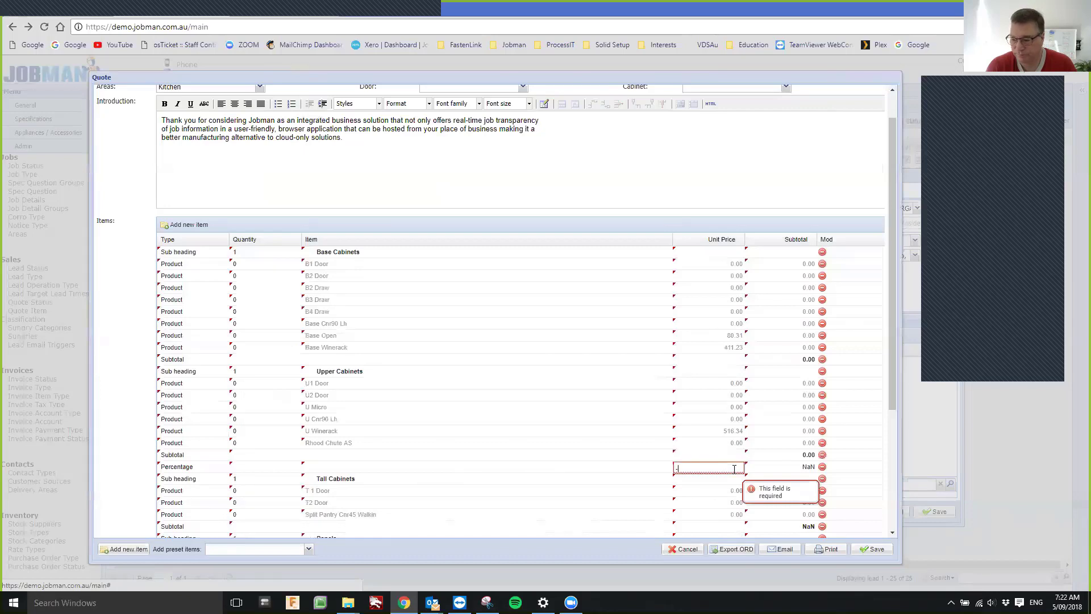
type("0")
key("Return")
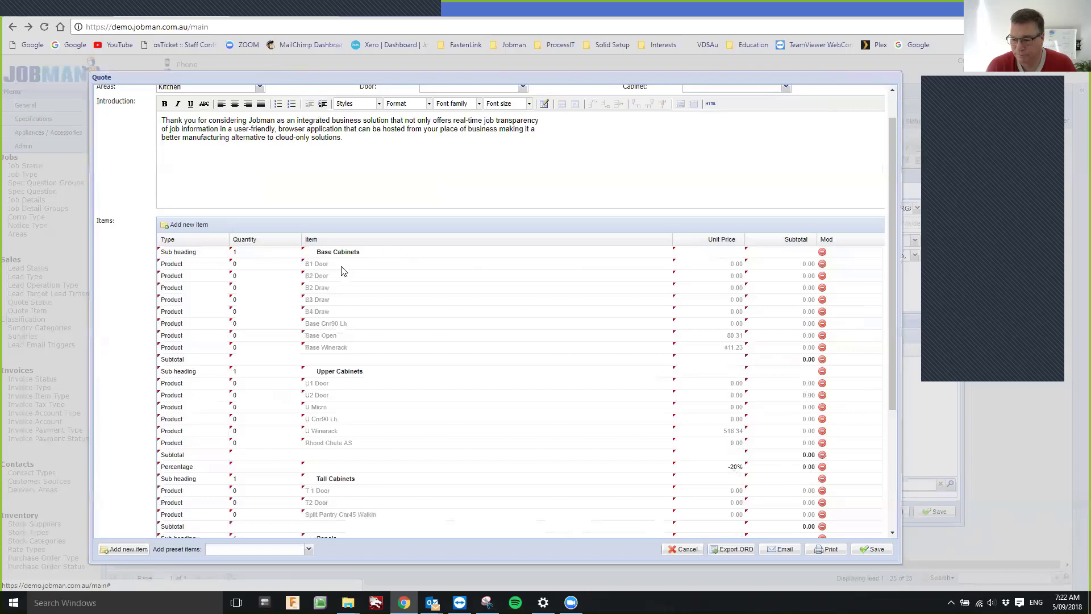
left_click(381, 265)
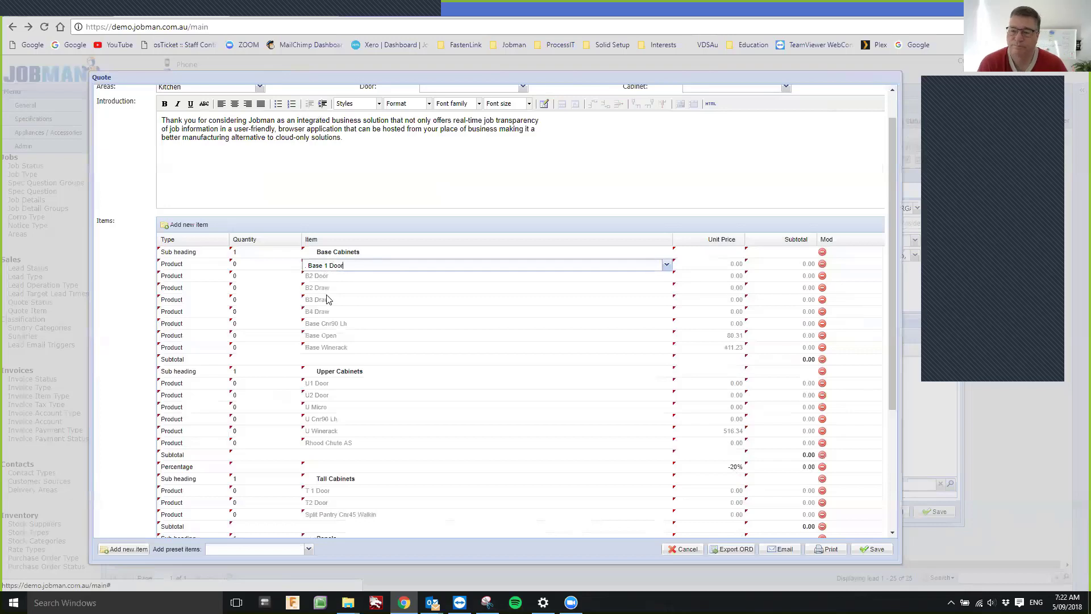
left_click(174, 265)
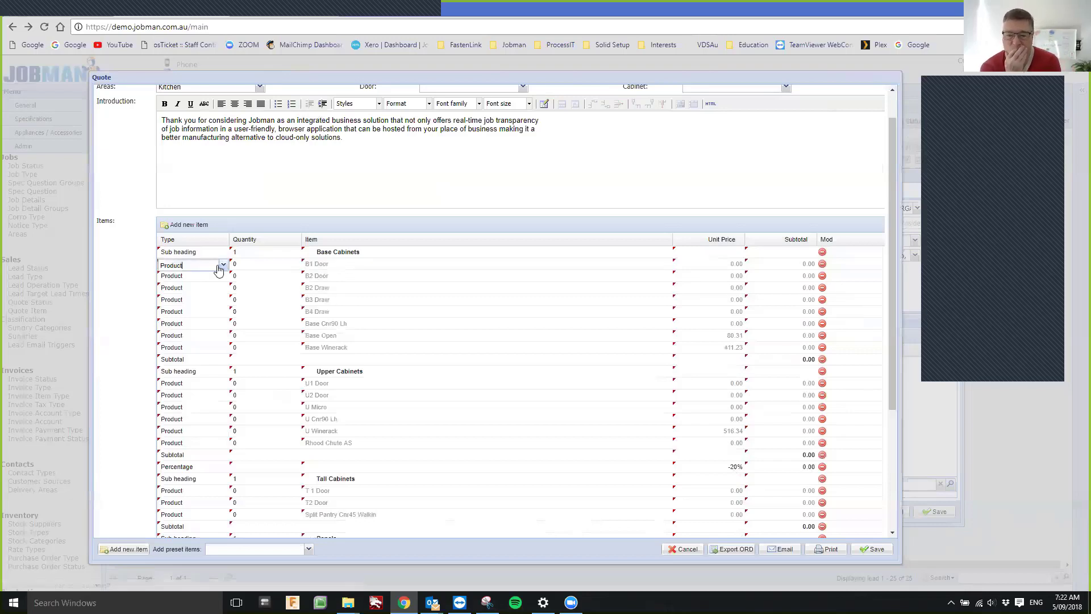
left_click(223, 265)
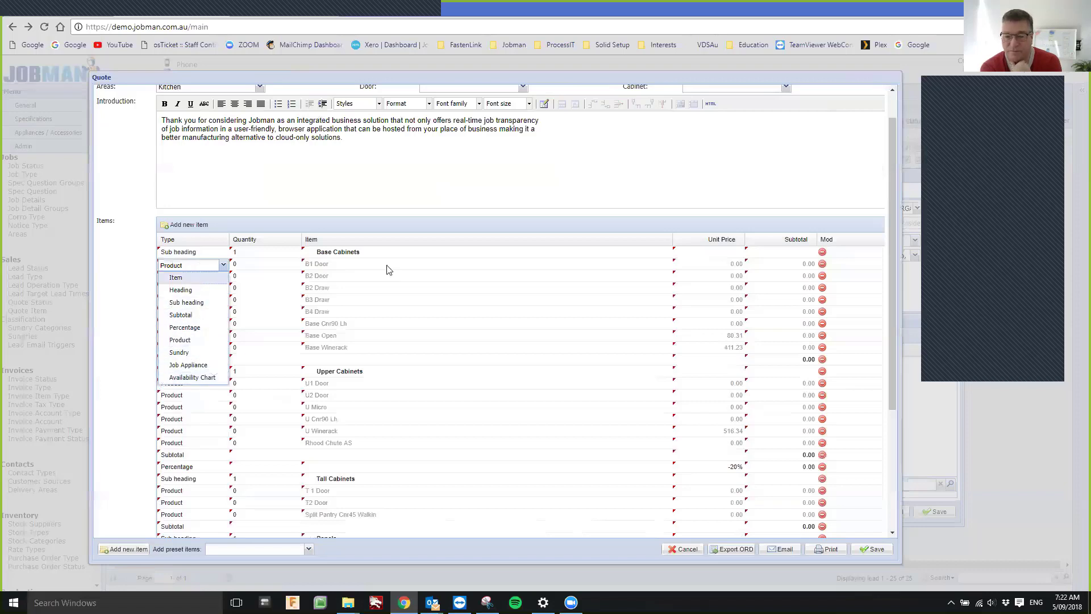
left_click(498, 289)
scroll(487, 249, "up", 2)
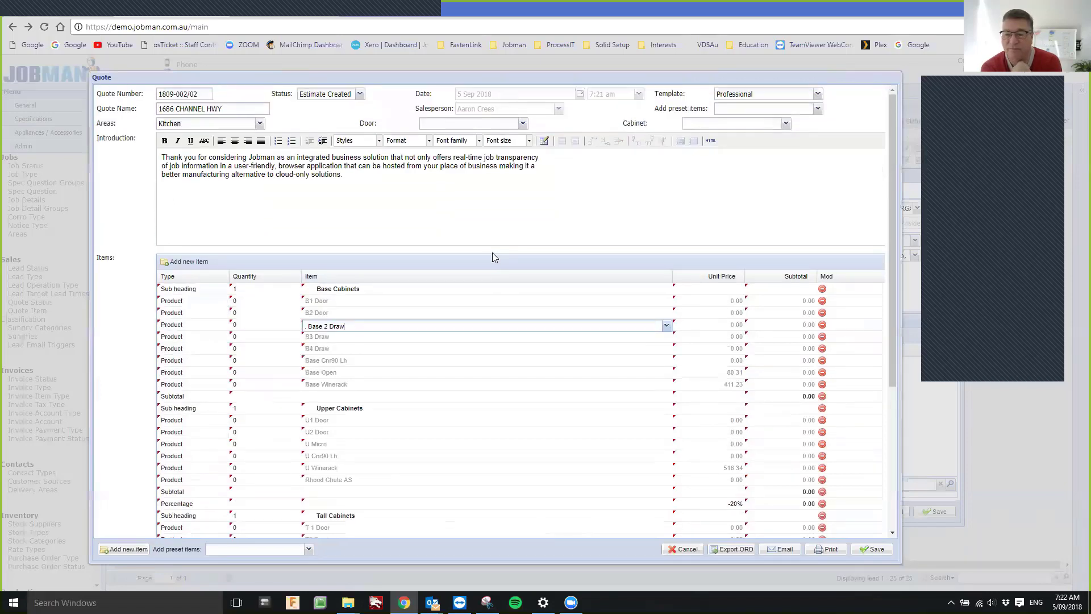
Step: Set the door to Door PFB Std and cabinet to Cab White 16 Mel, repricing all items
left_click(522, 123)
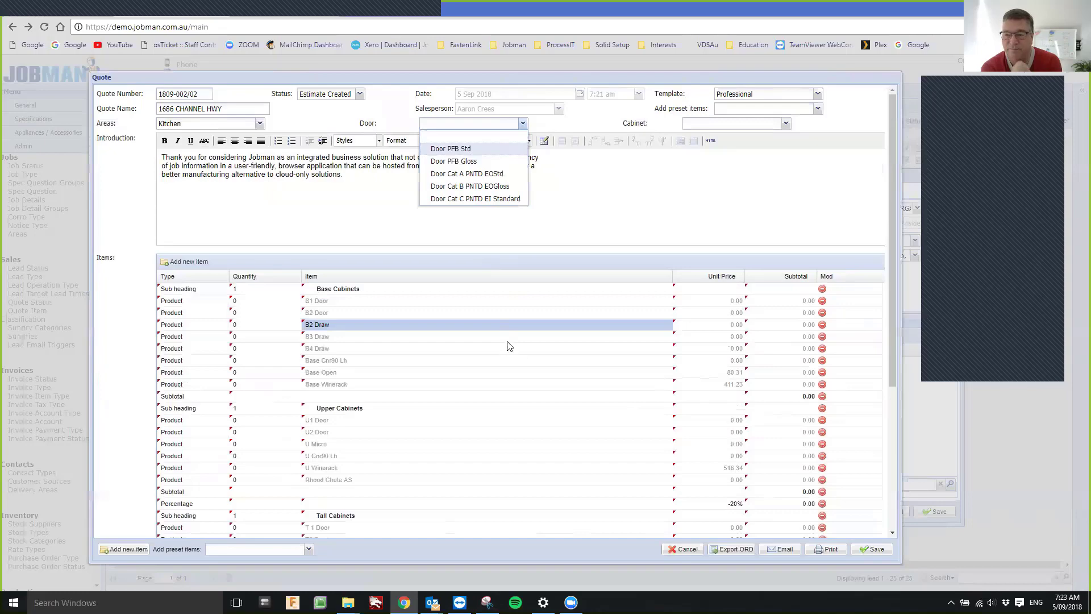
key("Return")
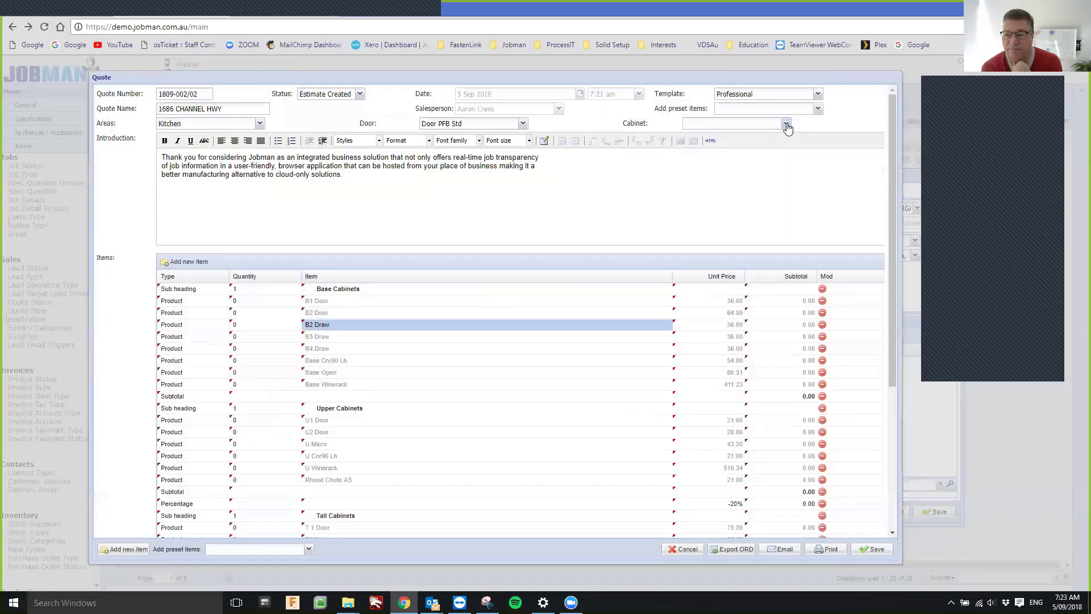
left_click(787, 128)
left_click(732, 202)
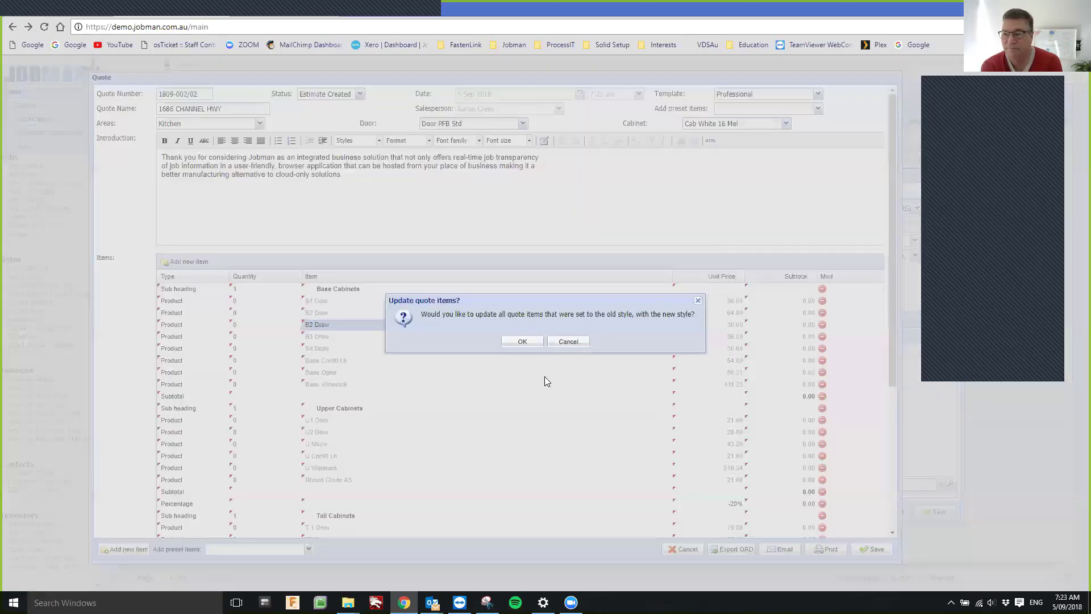
left_click(523, 341)
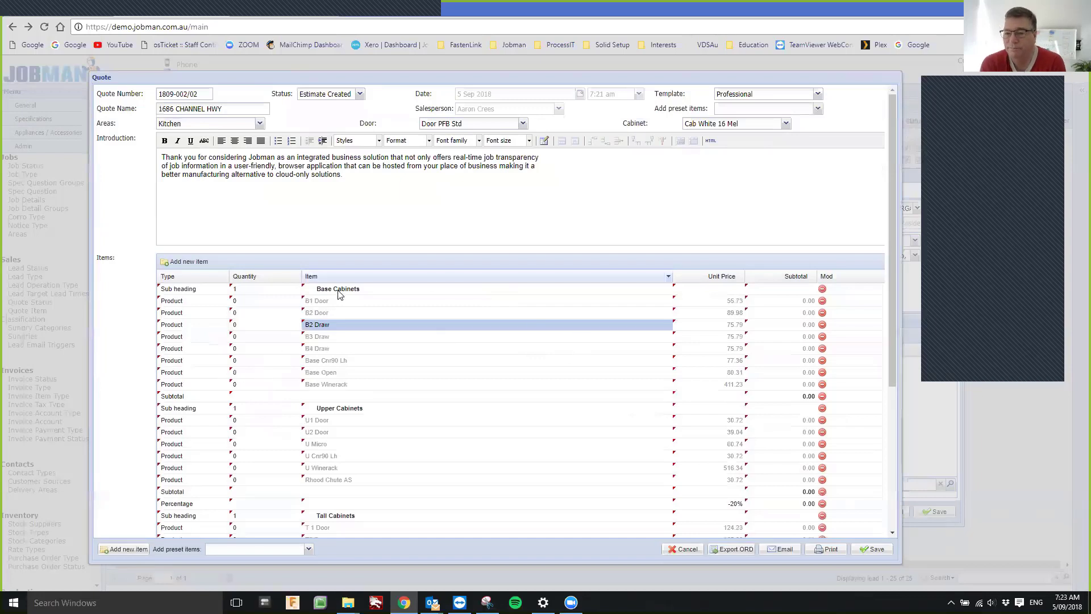
Step: Show the Cabinet column in the quote items grid
left_click(740, 277)
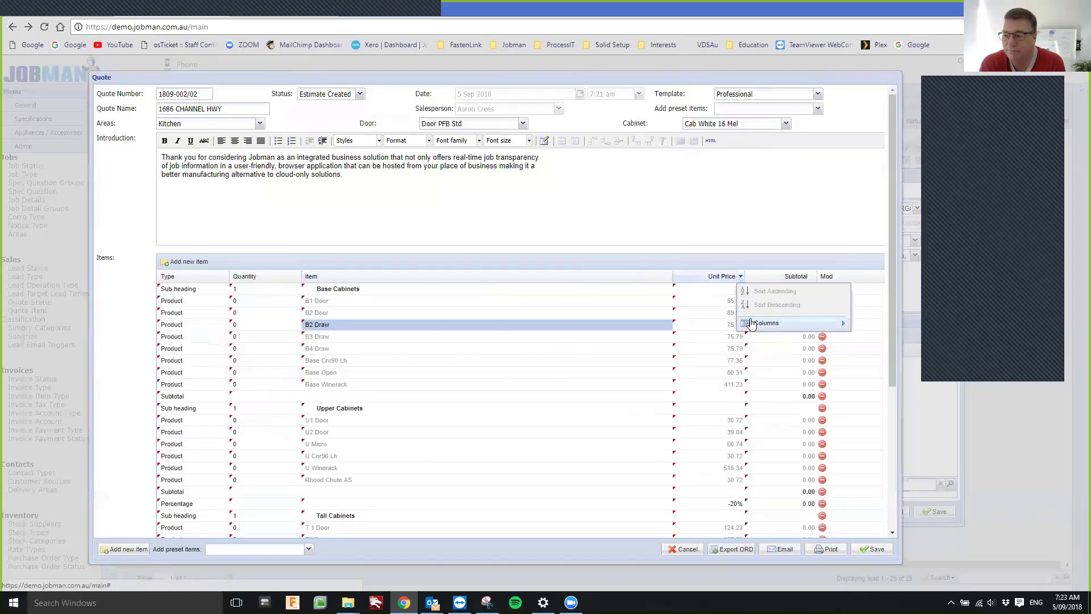
mouse_move(751, 324)
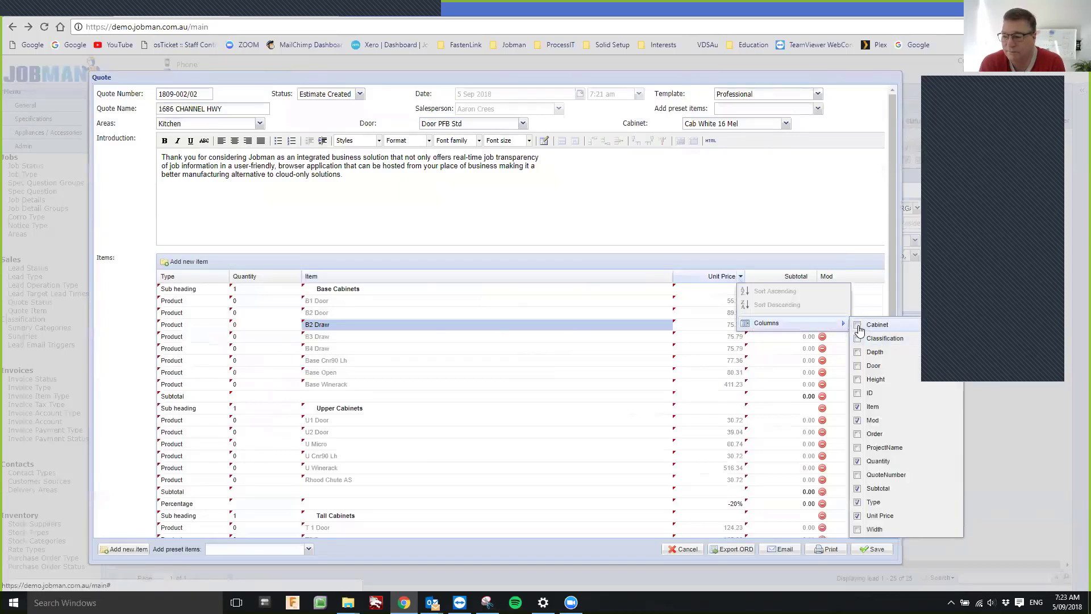
left_click(859, 328)
Step: Show the Door, Width and Height columns in the items grid
left_click(864, 368)
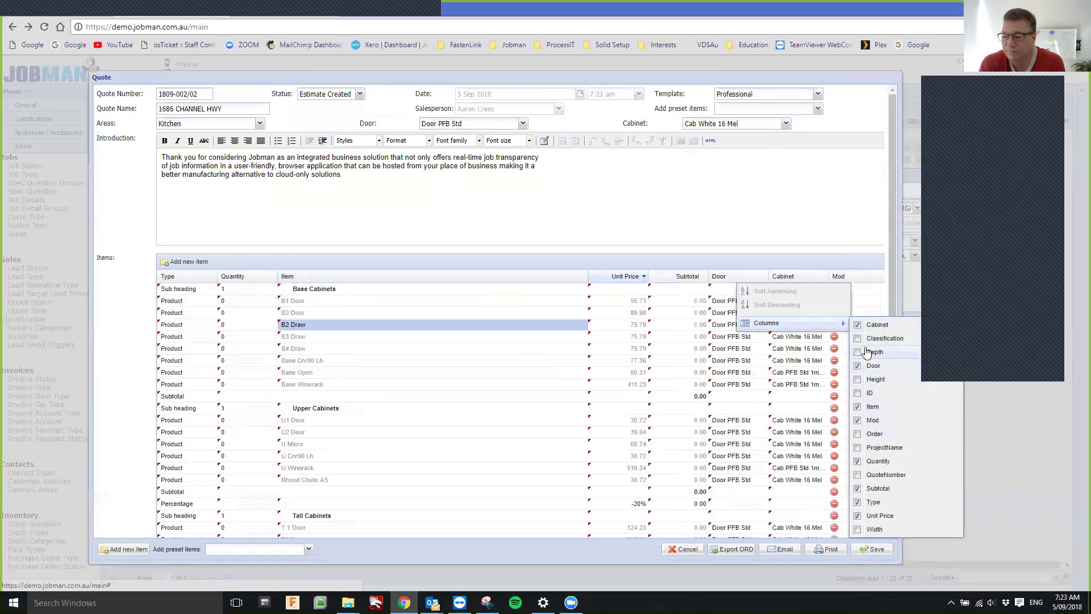
left_click(864, 529)
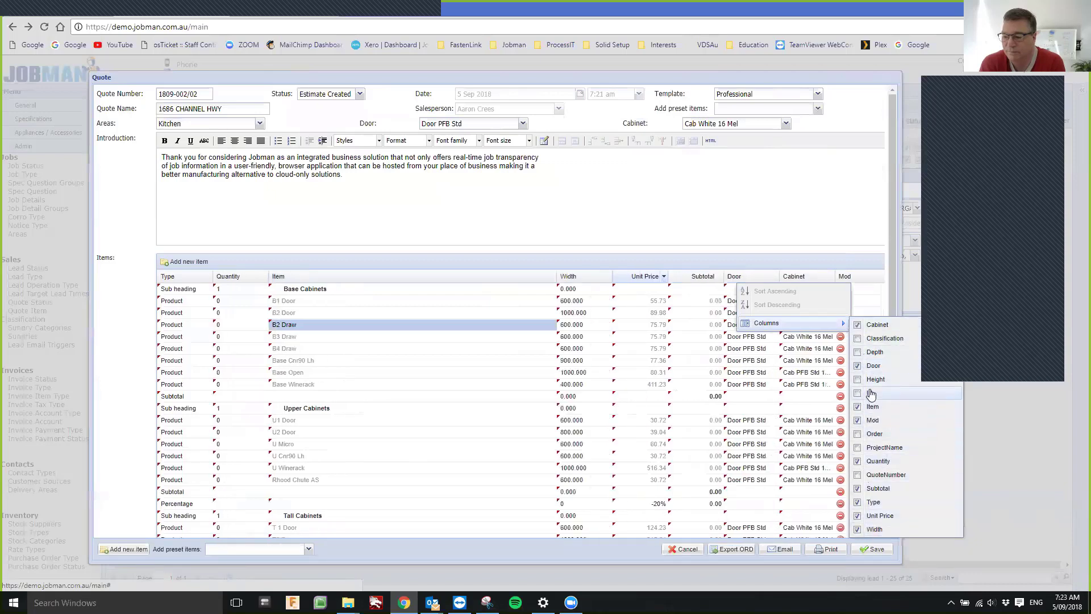
left_click(864, 379)
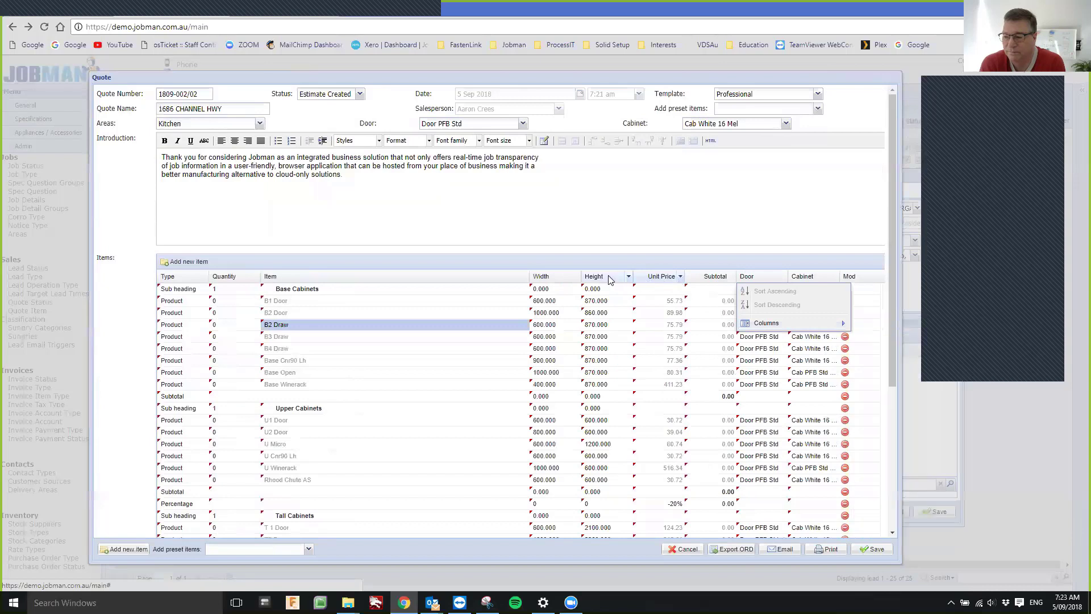
Step: Reorder columns: Height before Width, Door after Quantity, Cabinet moved further left
left_click_drag(608, 278, 556, 287)
left_click_drag(762, 280, 263, 287)
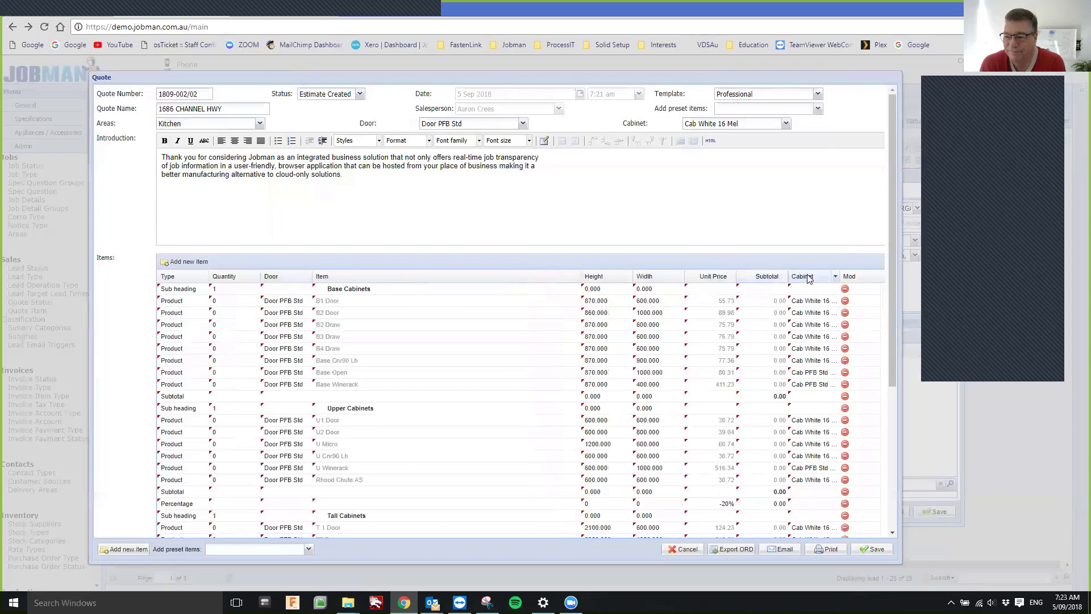
left_click_drag(806, 279, 598, 289)
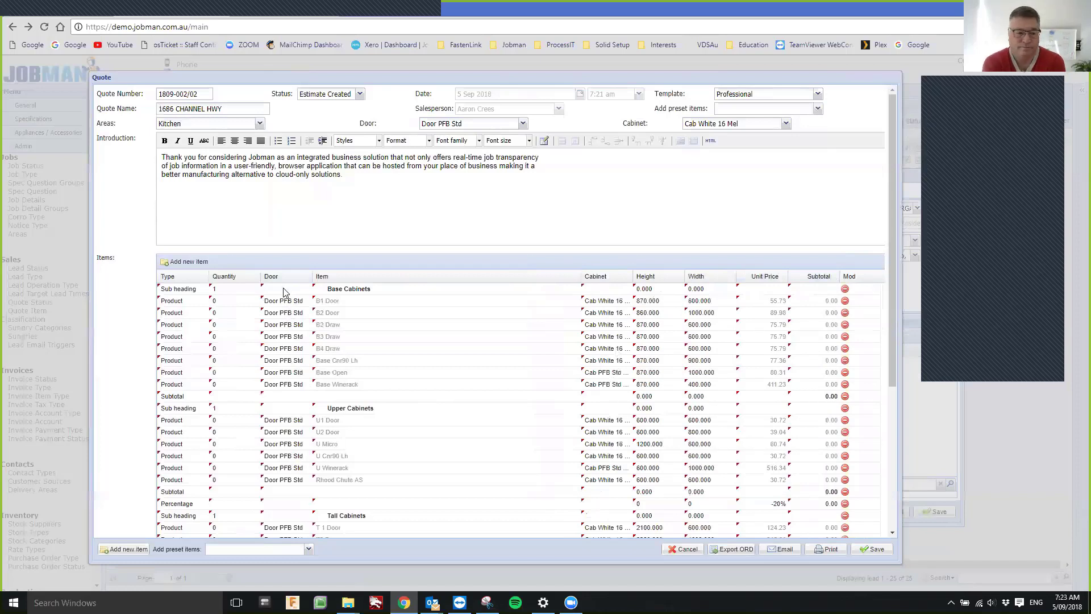
Step: Change the door to Door PFB Gloss; set quantities B1 Door 1, B2 Door 2, B2 Draw 1, Base Cnr90 Lh 3
left_click(523, 123)
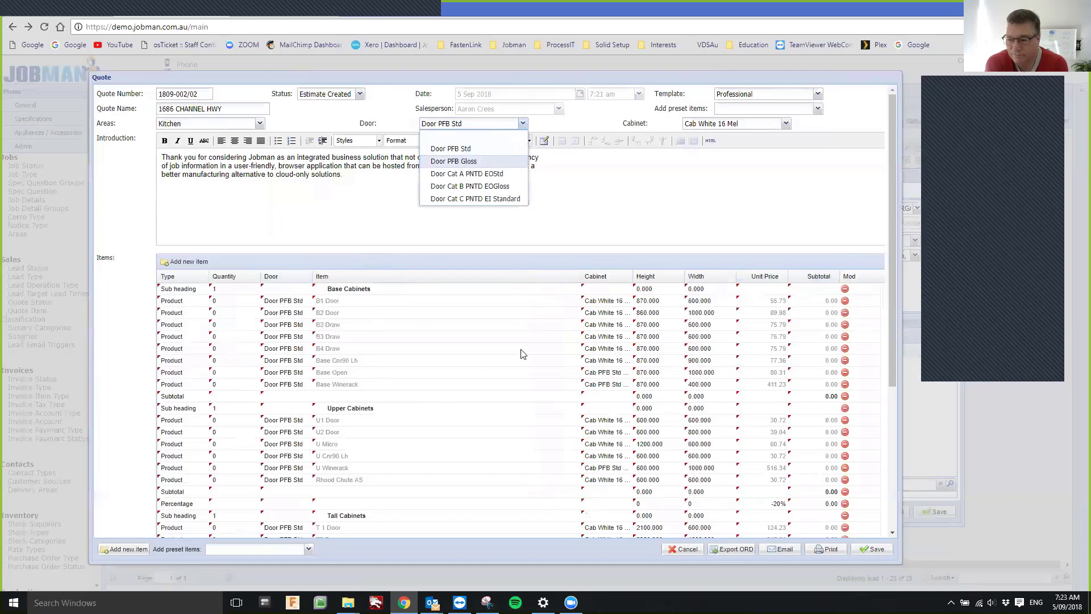
key("Return")
key("Return")
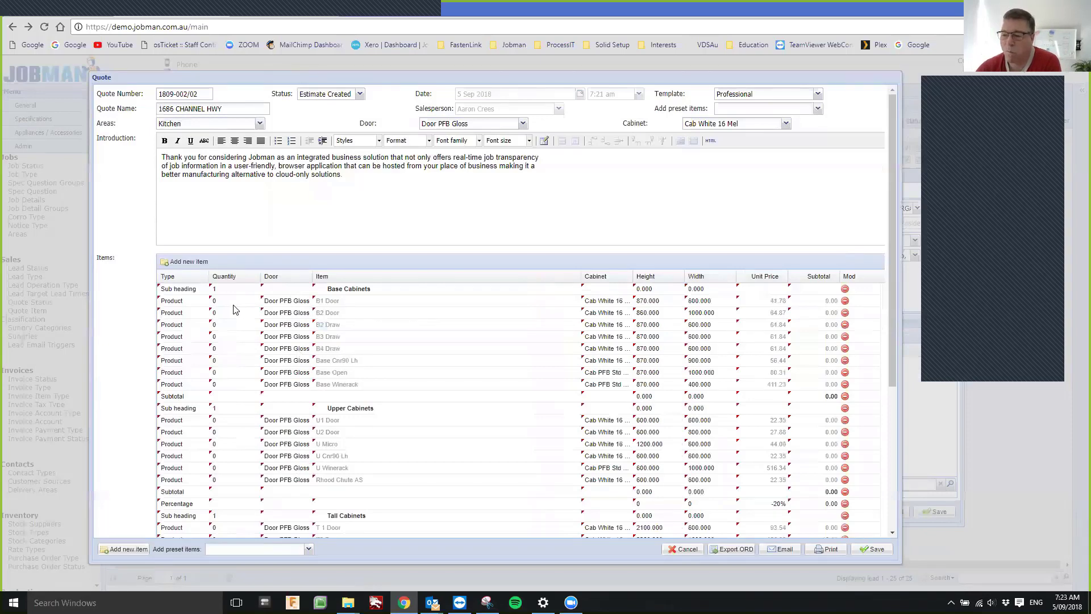
left_click(213, 301)
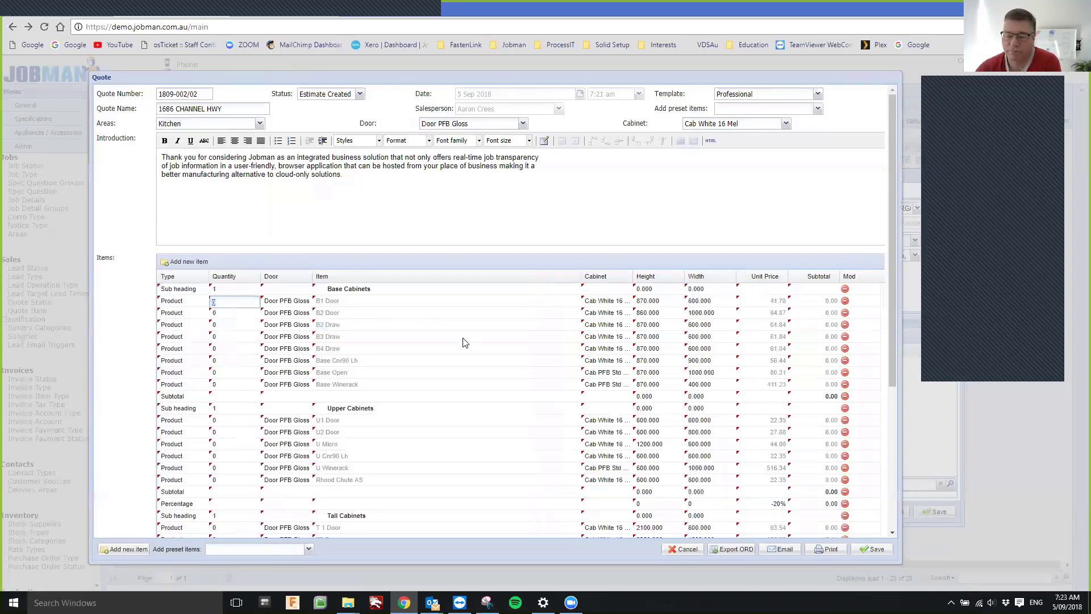
type("1")
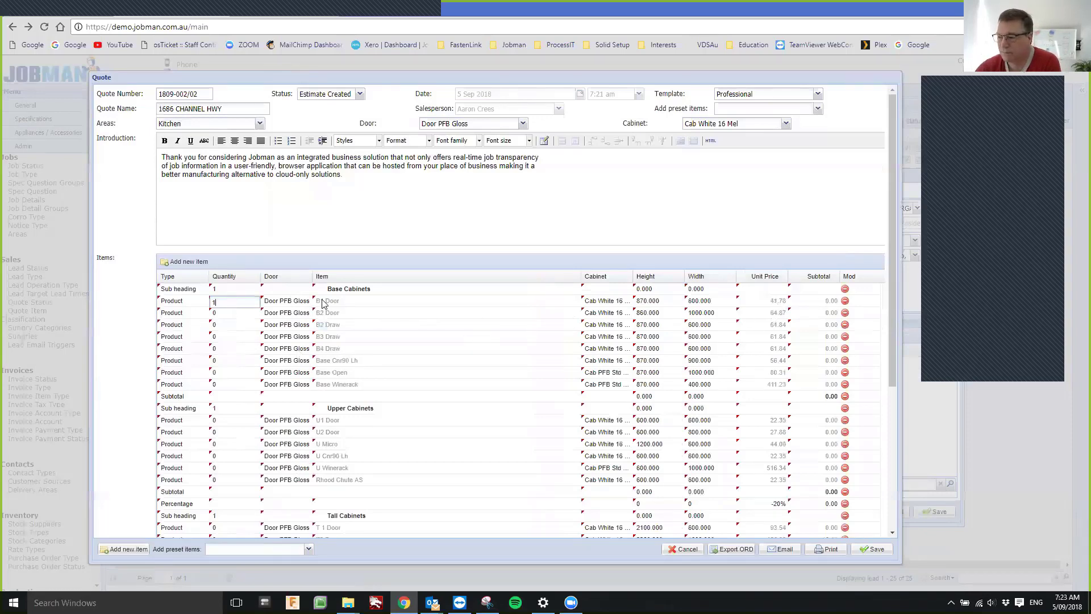
left_click(233, 314)
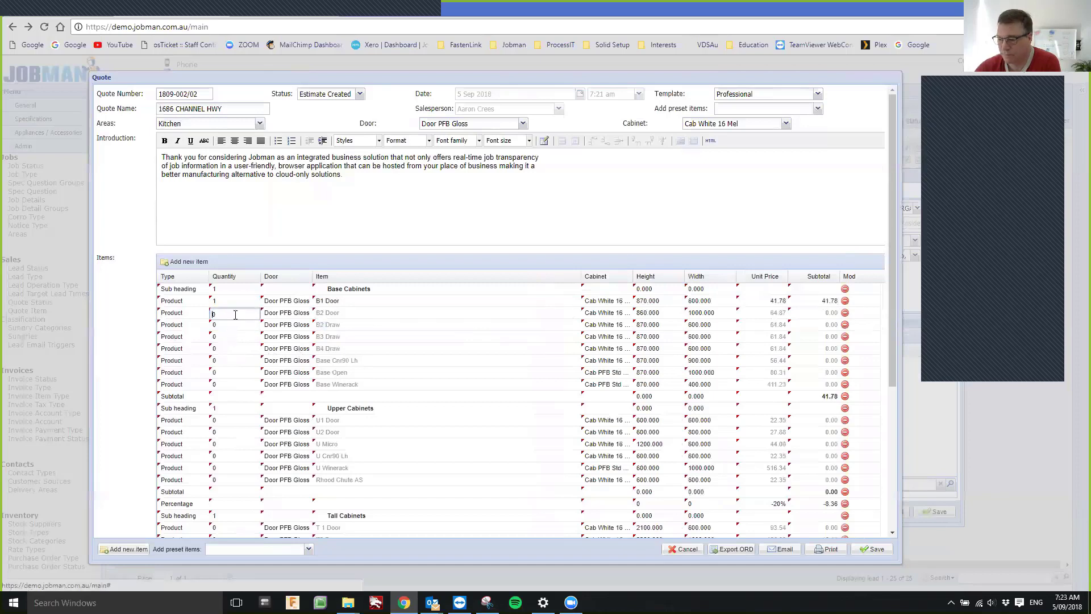
type("2")
left_click(232, 324)
type("1")
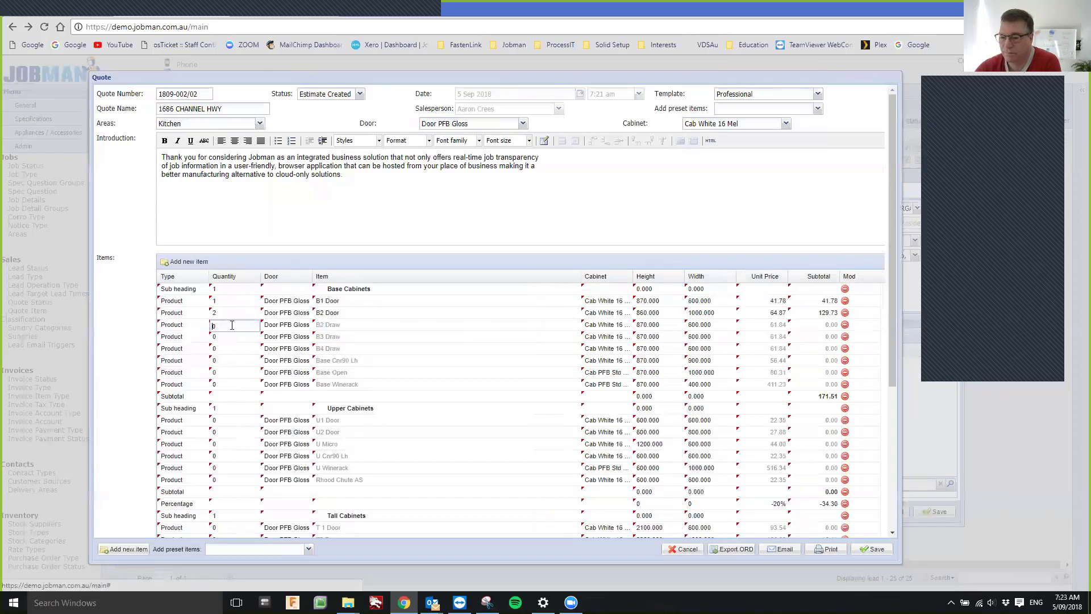
left_click(235, 363)
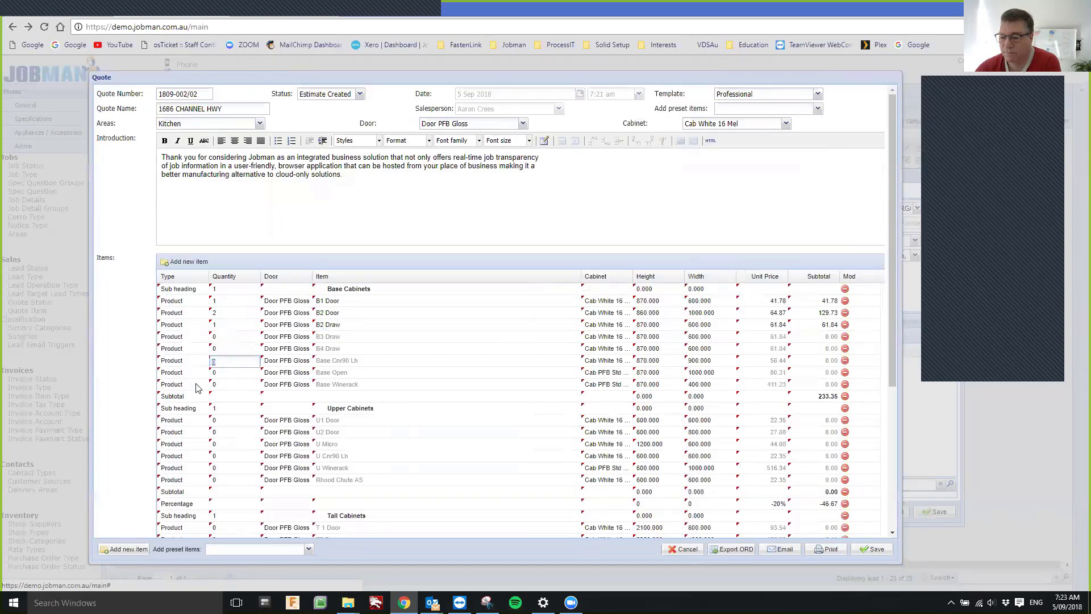
type("3")
key("Return")
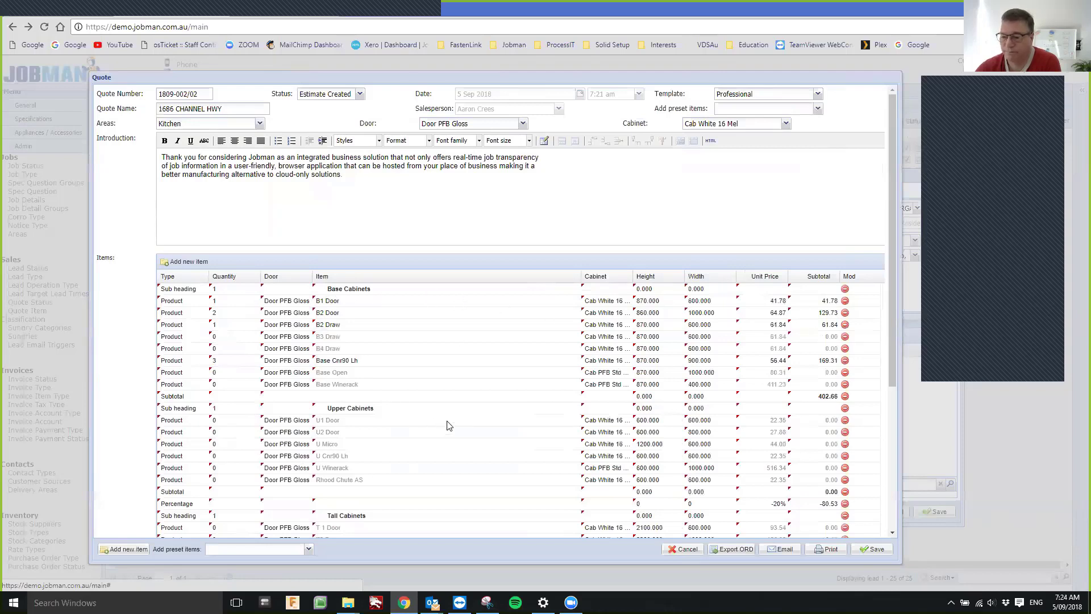
Step: Change the B1 Door height to 1200
left_click(670, 301)
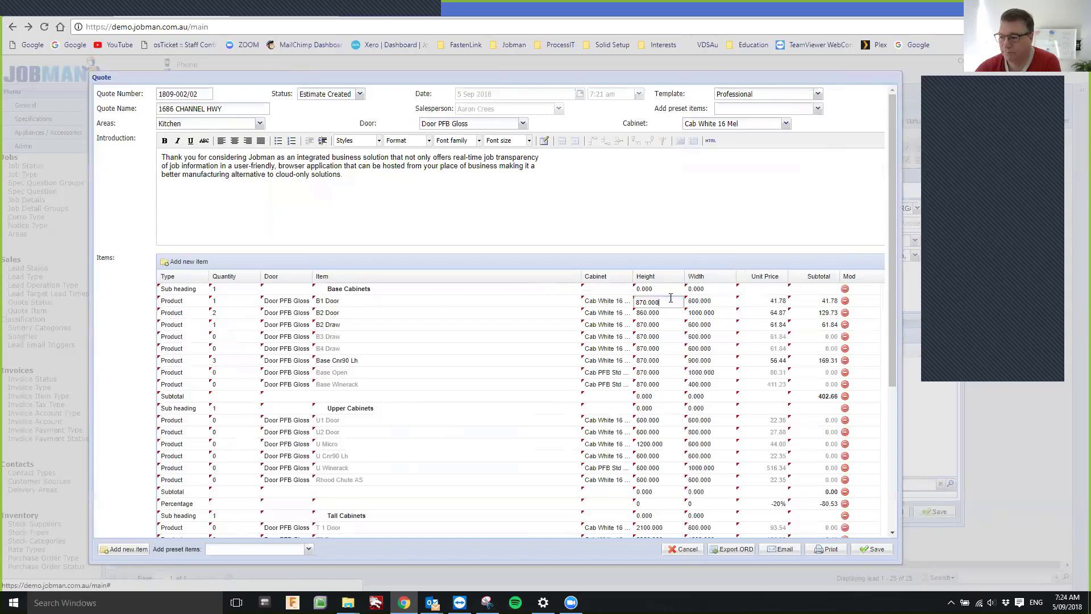
left_click_drag(671, 297, 614, 316)
type("1")
key("BackSpace")
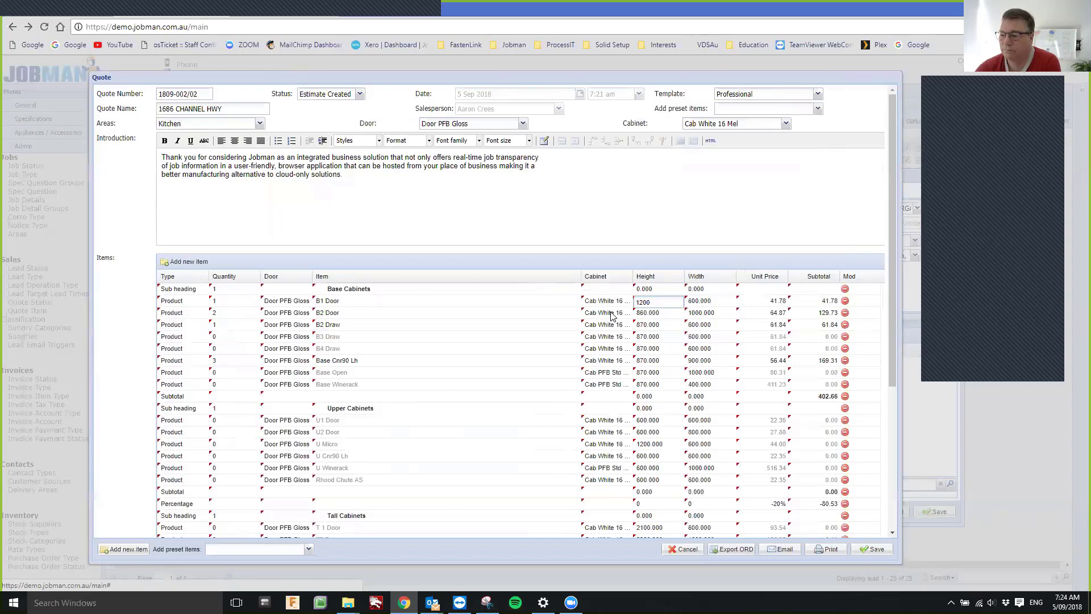
key("Return")
Step: Set the B2 Door width to 900 and the U2 Door quantity to 1
left_click(705, 314)
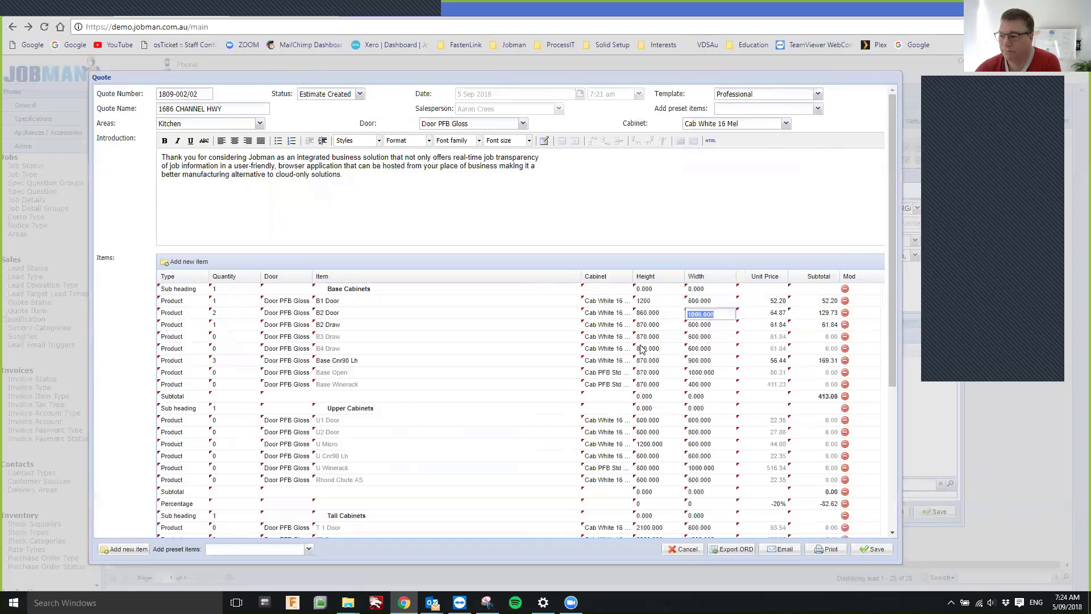
type("9")
key("Return")
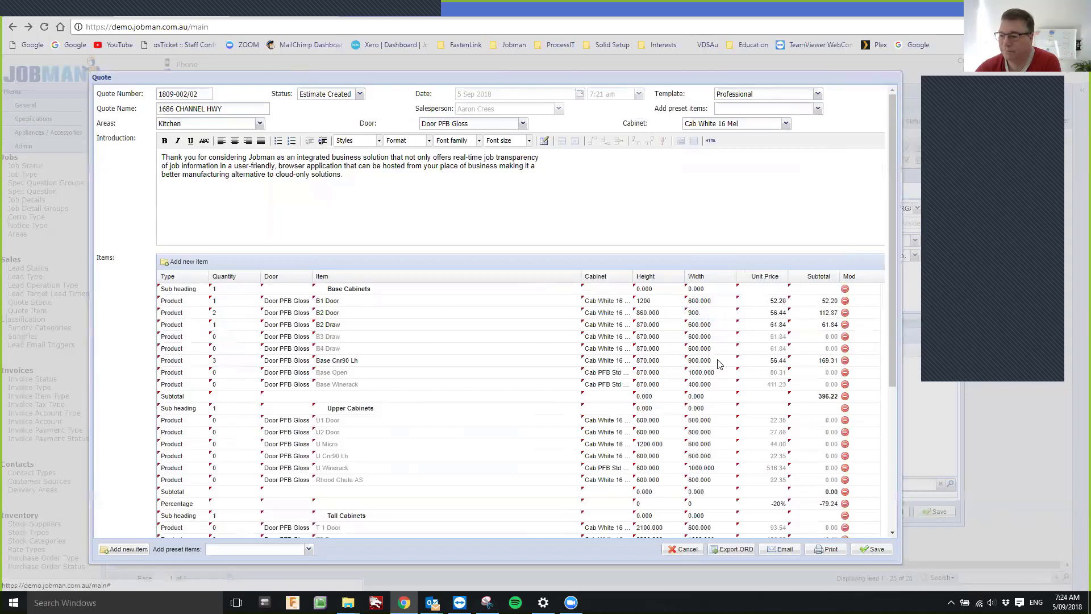
left_click(225, 435)
type("1")
key("Return")
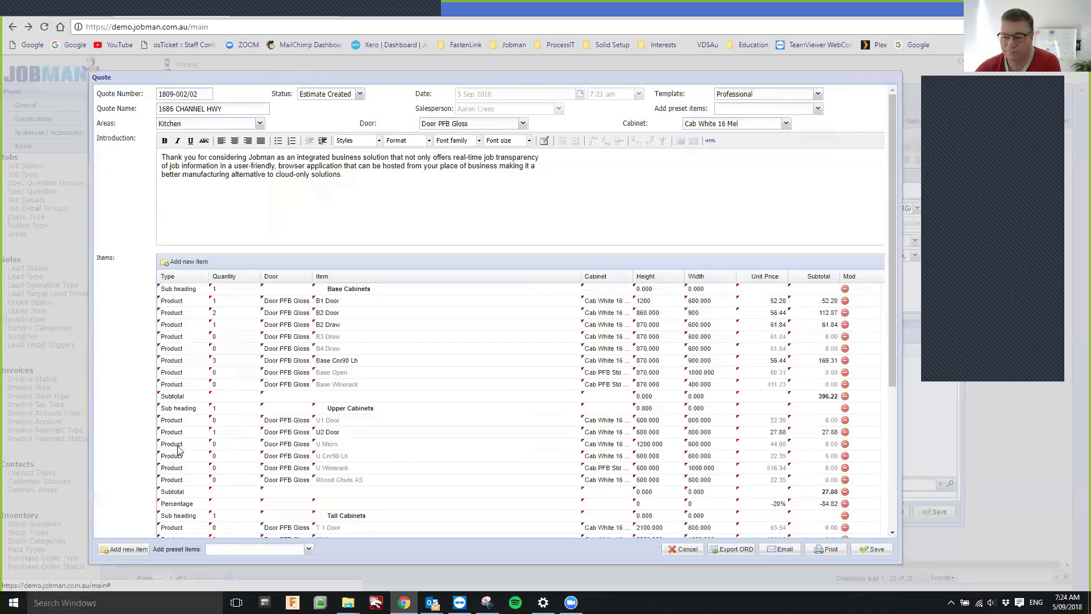
scroll(222, 448, "down", 8)
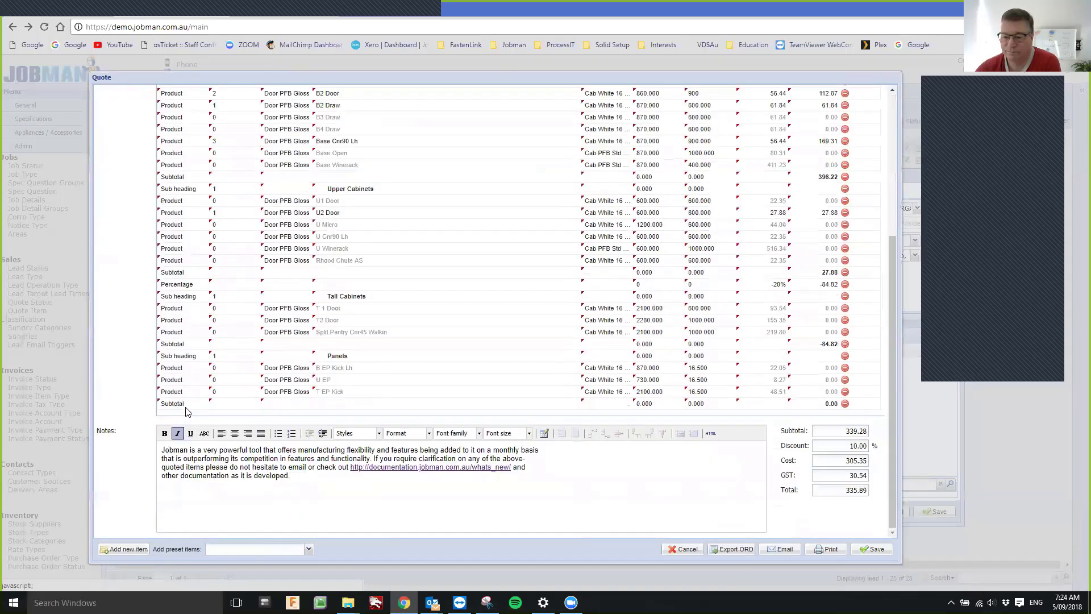
Step: Add the Hardware / Labour preset items to the quote
left_click(188, 405)
left_click(308, 550)
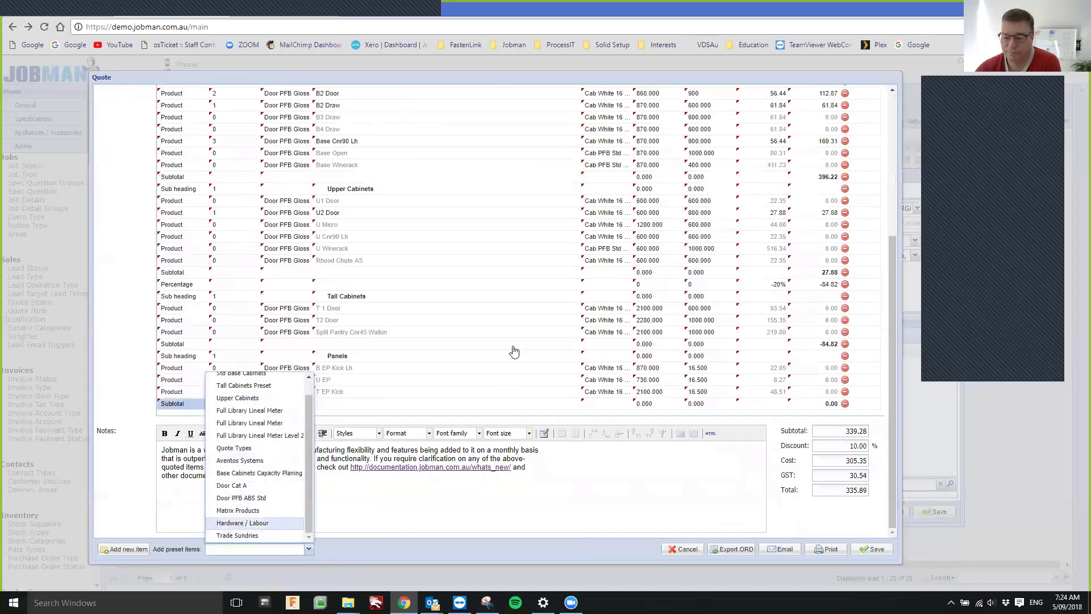
key("Return")
key("Return")
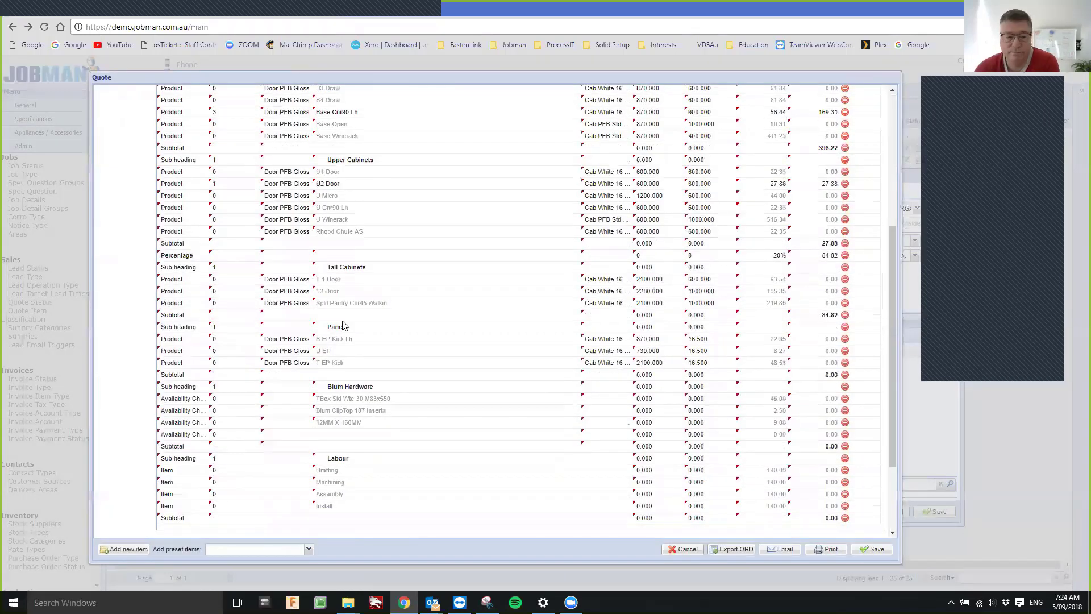
scroll(349, 290, "down", 3)
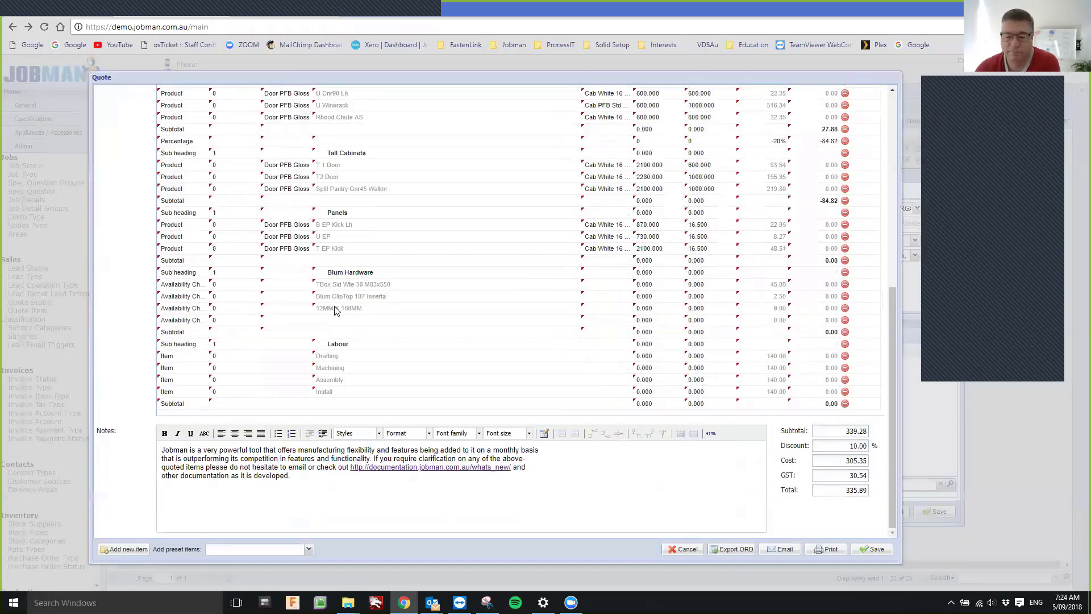
Step: Set the Drafting labour quantity to 25 and Assembly to 10
left_click(212, 356)
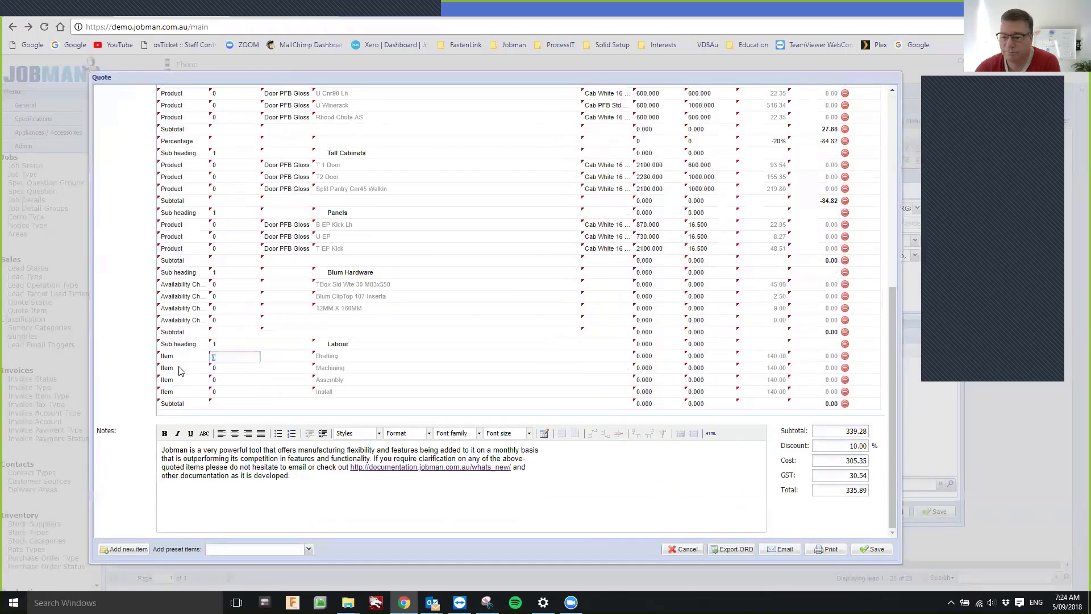
type("25")
left_click(219, 380)
type("1")
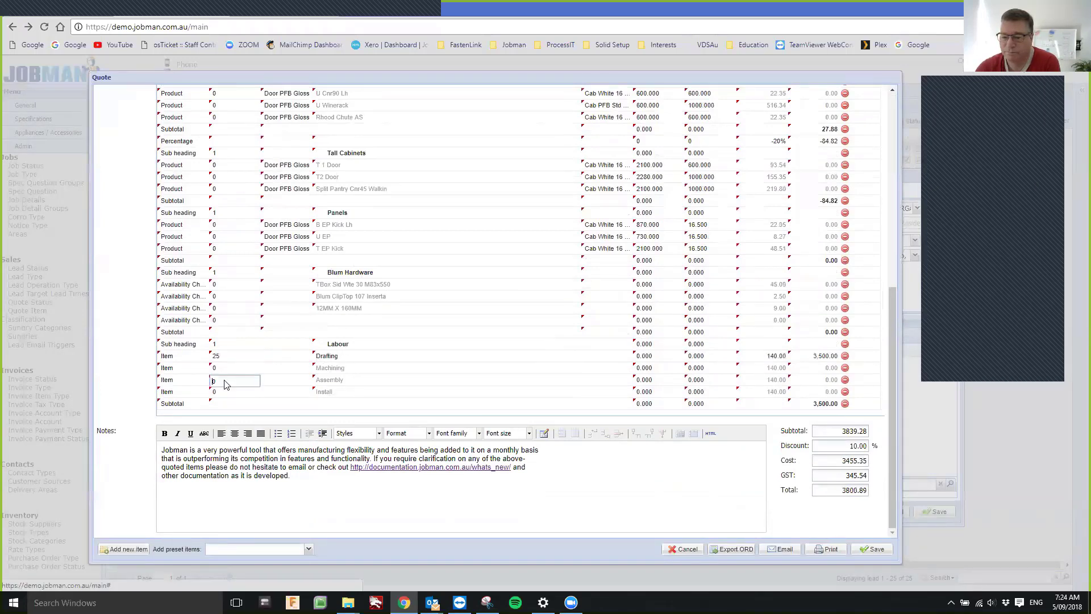
type("0")
key("Return")
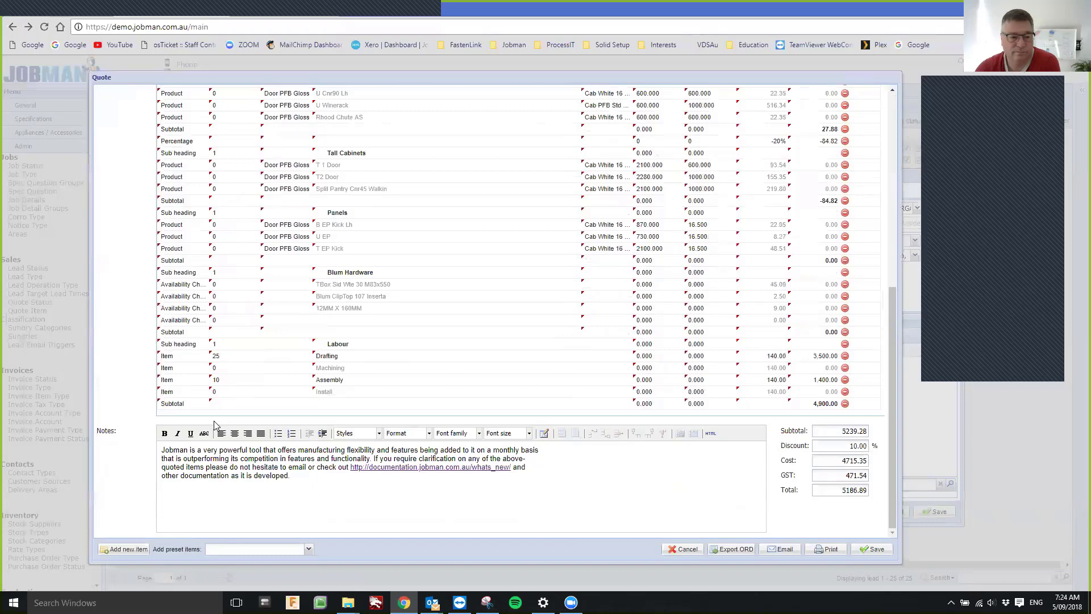
Step: Add a new blank item row to the quote
left_click(180, 404)
left_click(124, 549)
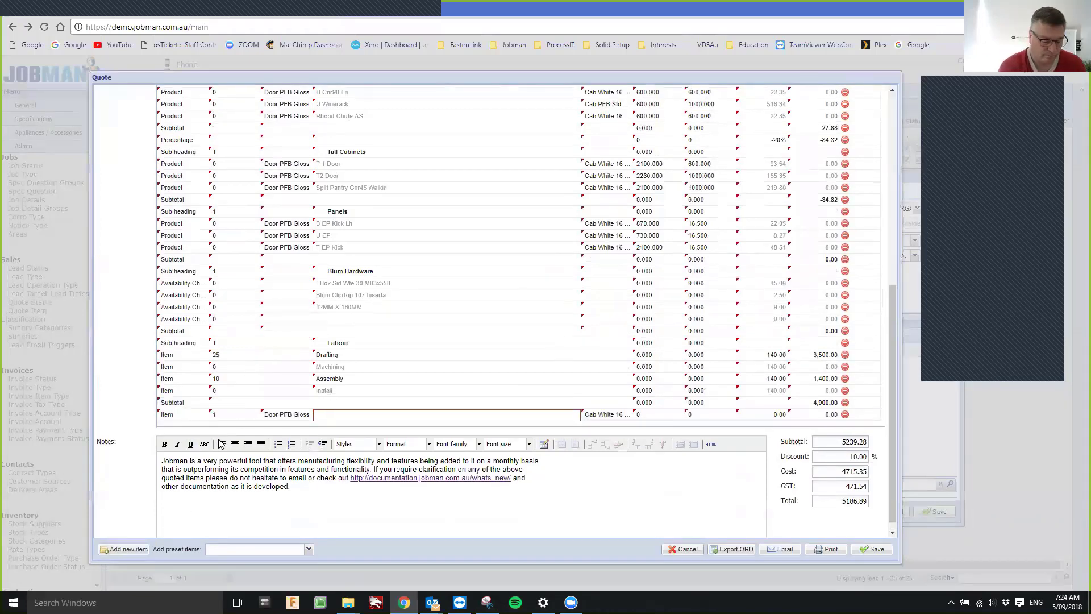
left_click(199, 415)
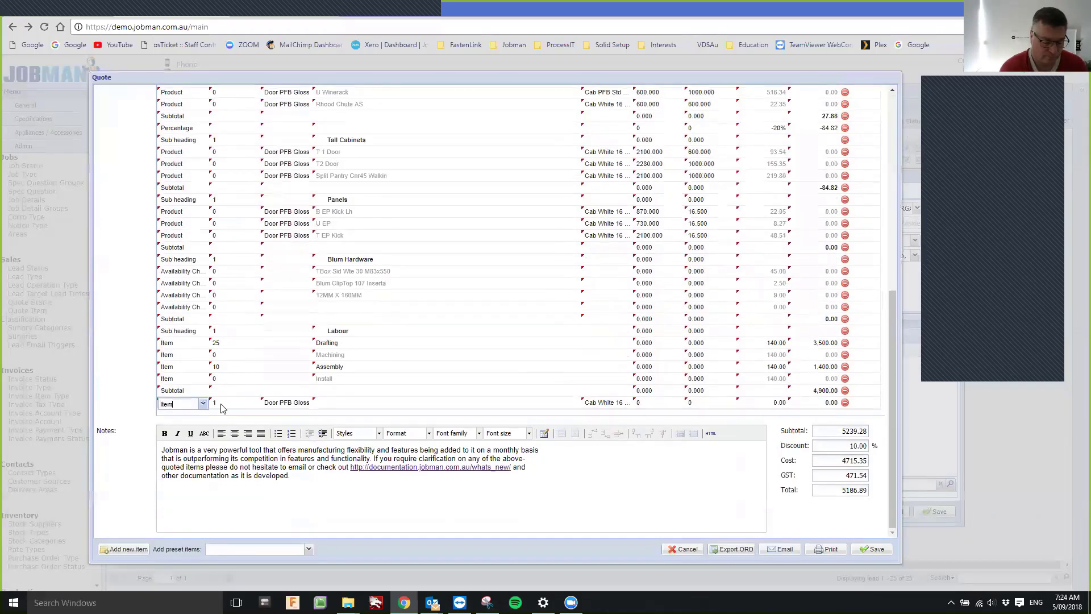
left_click(308, 549)
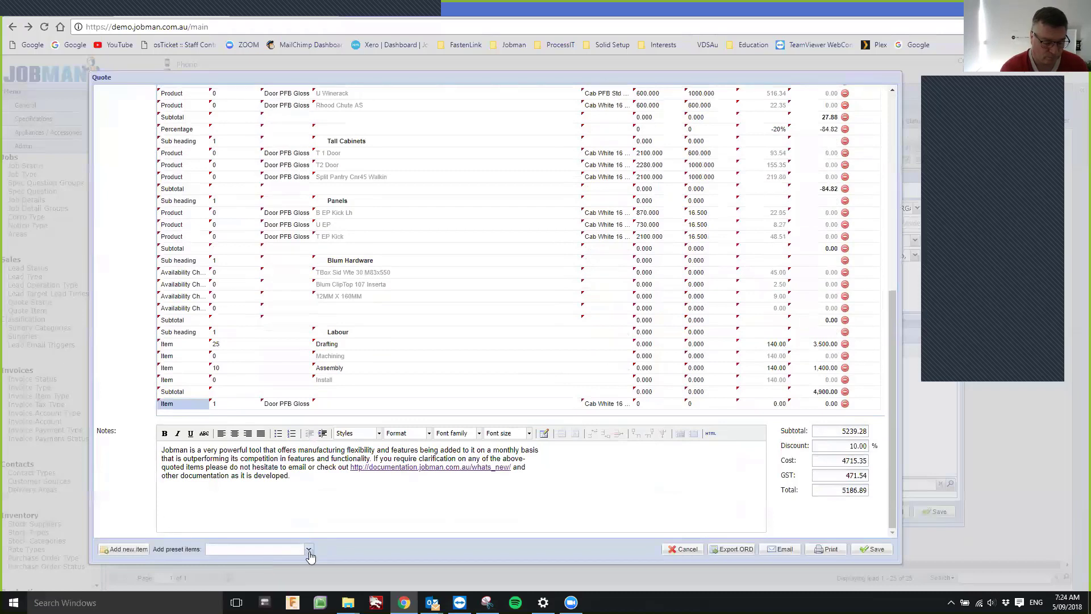
Step: Append the Trade Sundries preset items to the quote
left_click(222, 535)
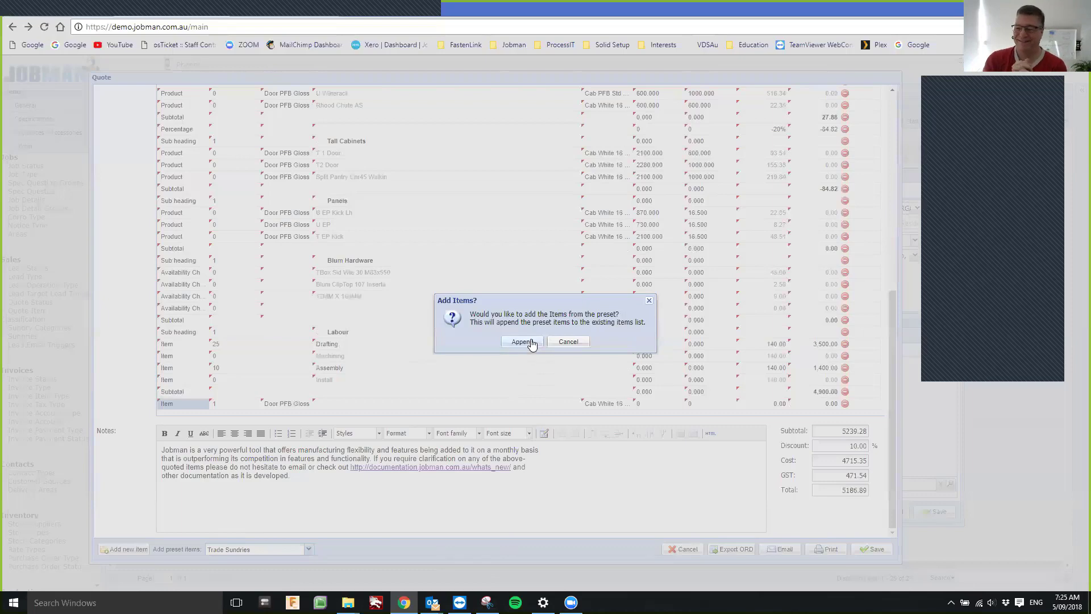
key("Return")
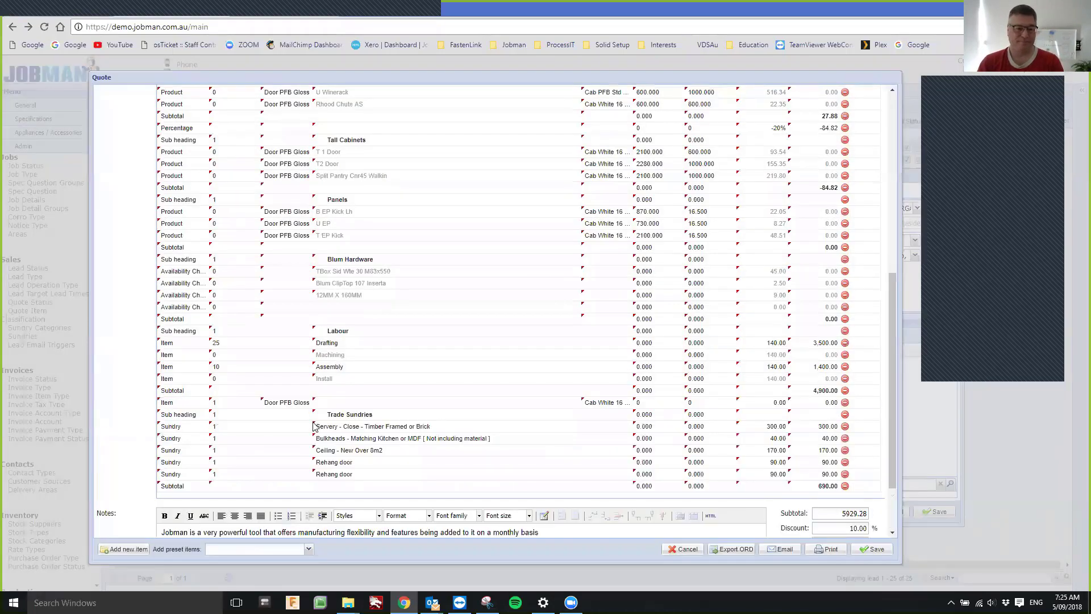
scroll(268, 349, "down", 3)
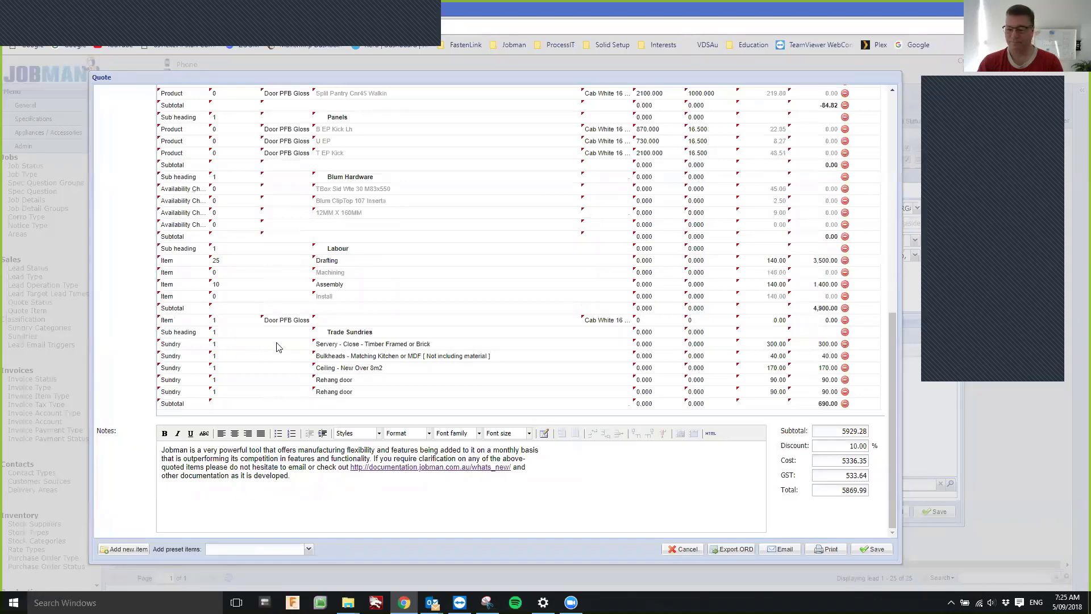
Step: Raise the Servery sundry quantity to 3
left_click(237, 350)
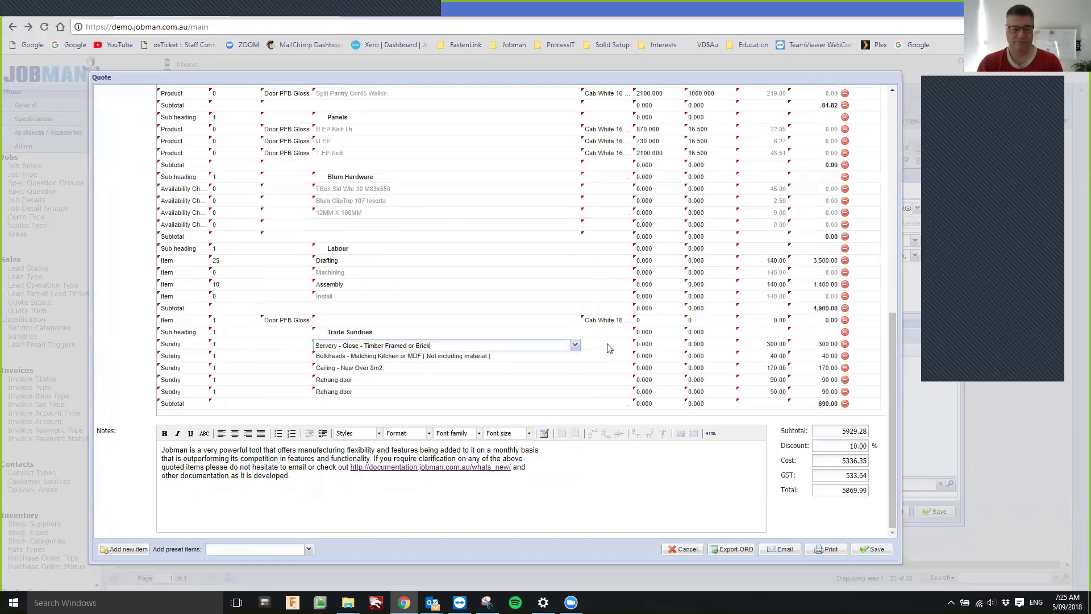
scroll(609, 357, "up", 5)
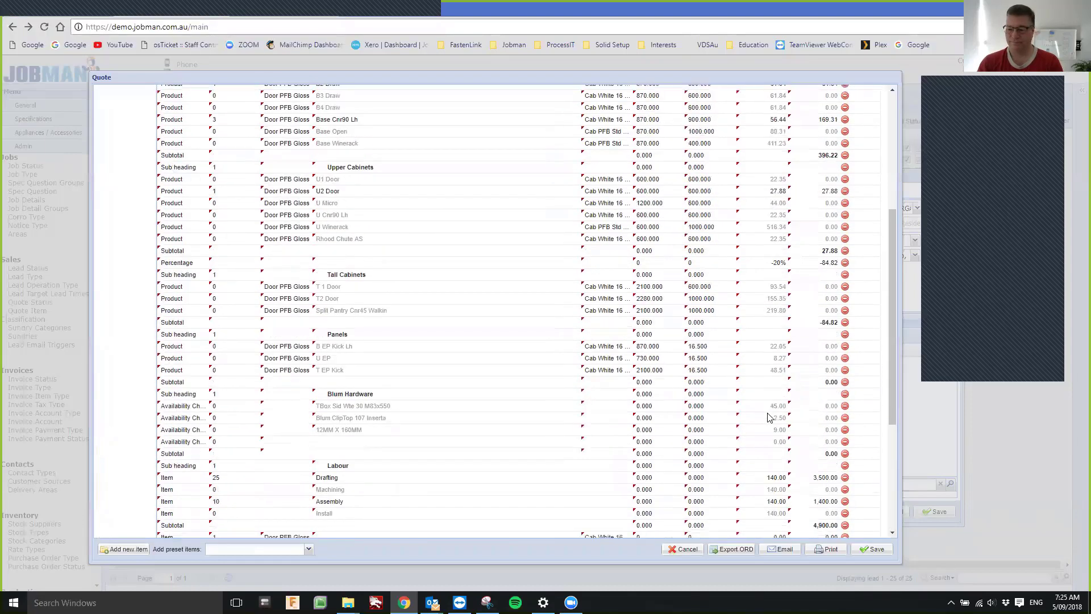
scroll(841, 344, "down", 3)
scroll(841, 344, "down", 2)
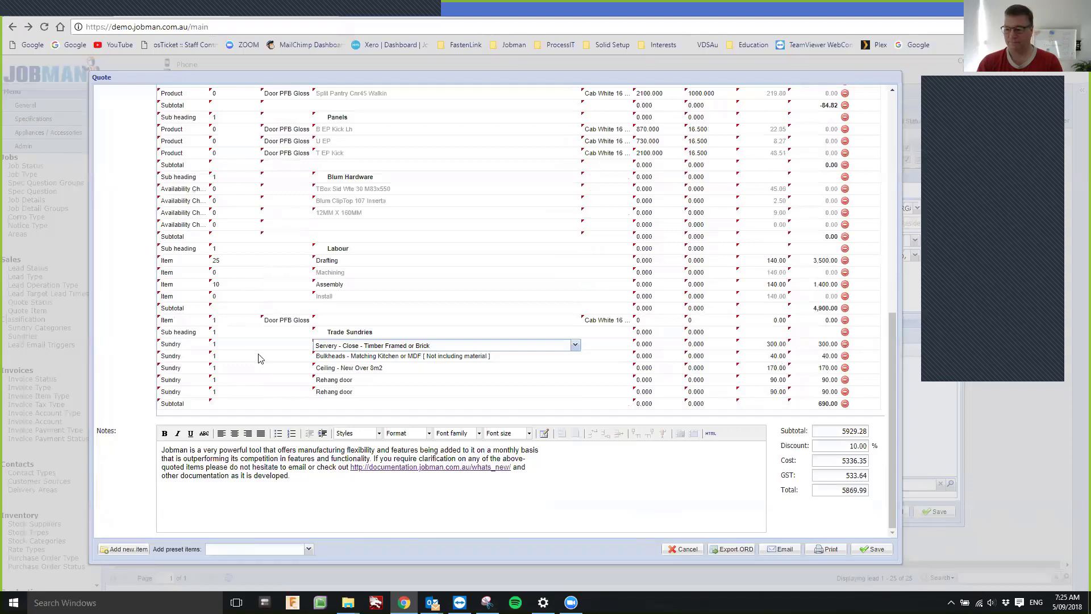
left_click(222, 345)
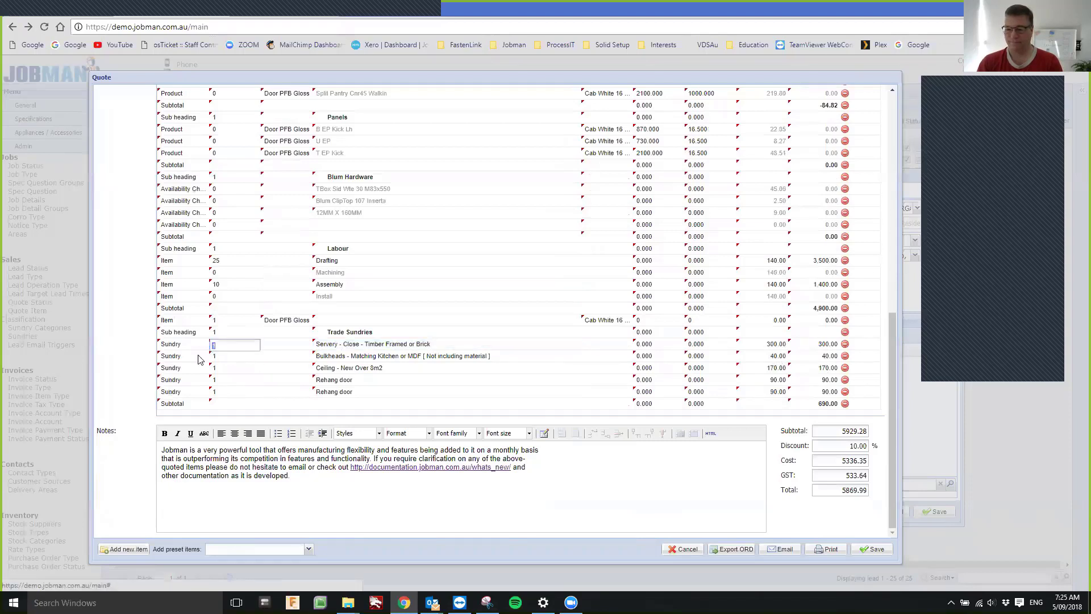
type("3")
key("Return")
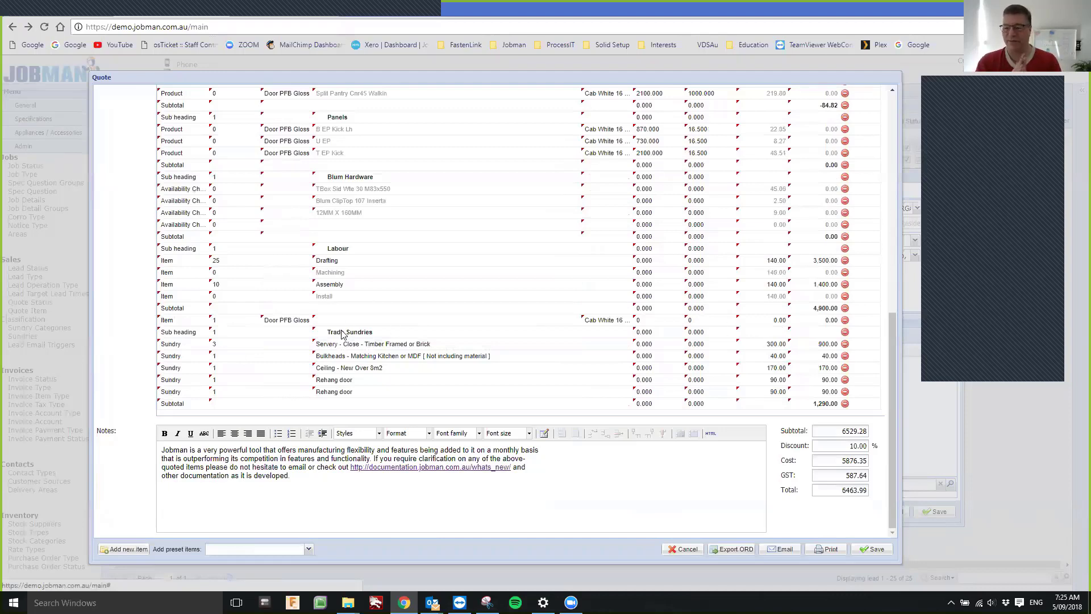
scroll(485, 324, "up", 5)
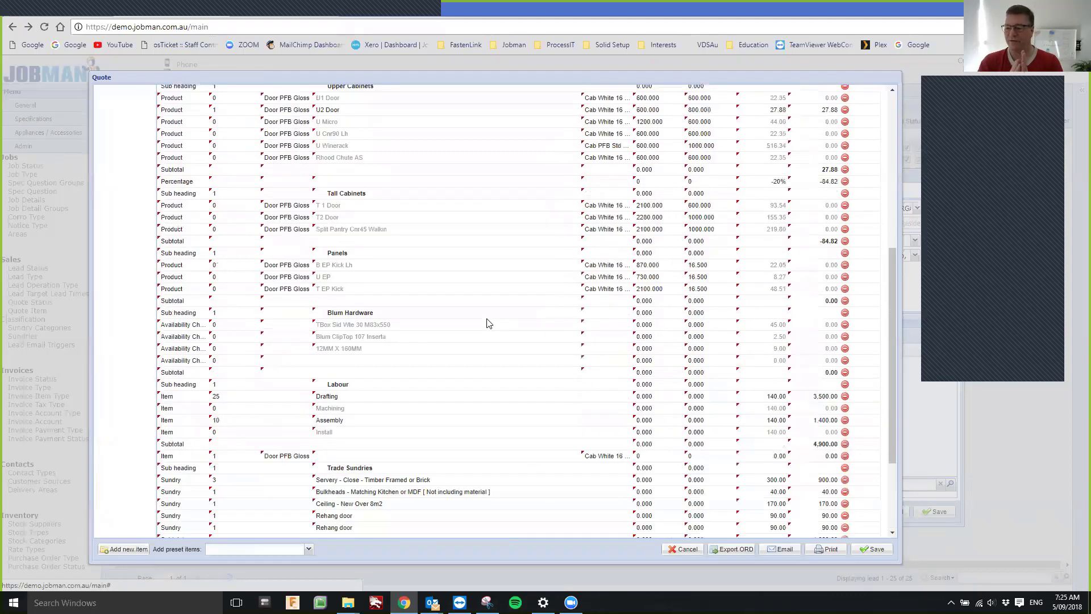
scroll(546, 229, "up", 4)
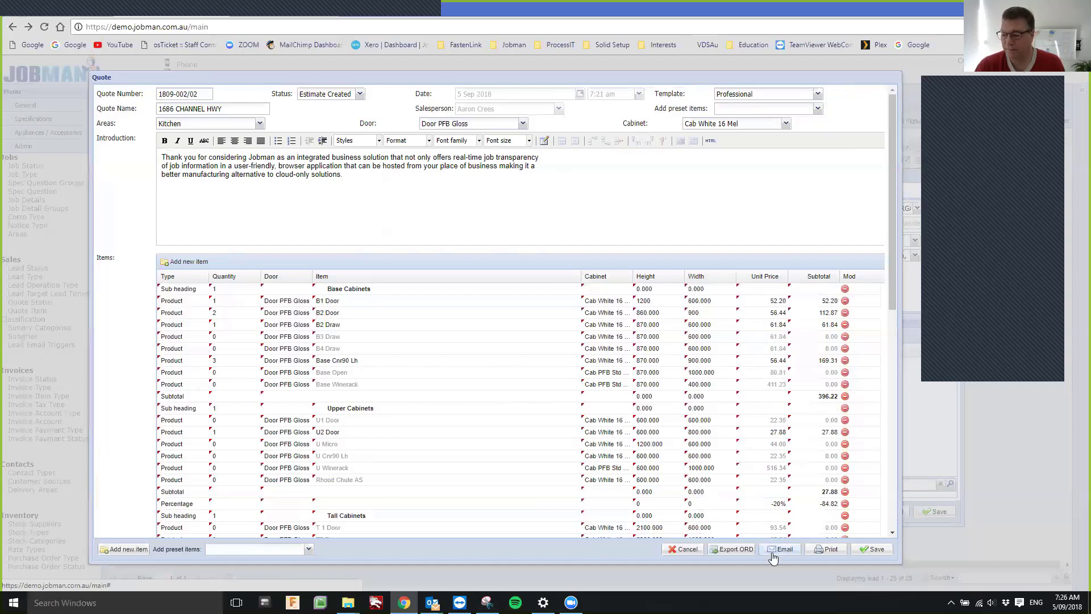
Step: Try printing the quote, back out of the PDF error, and close the quote
left_click(830, 556)
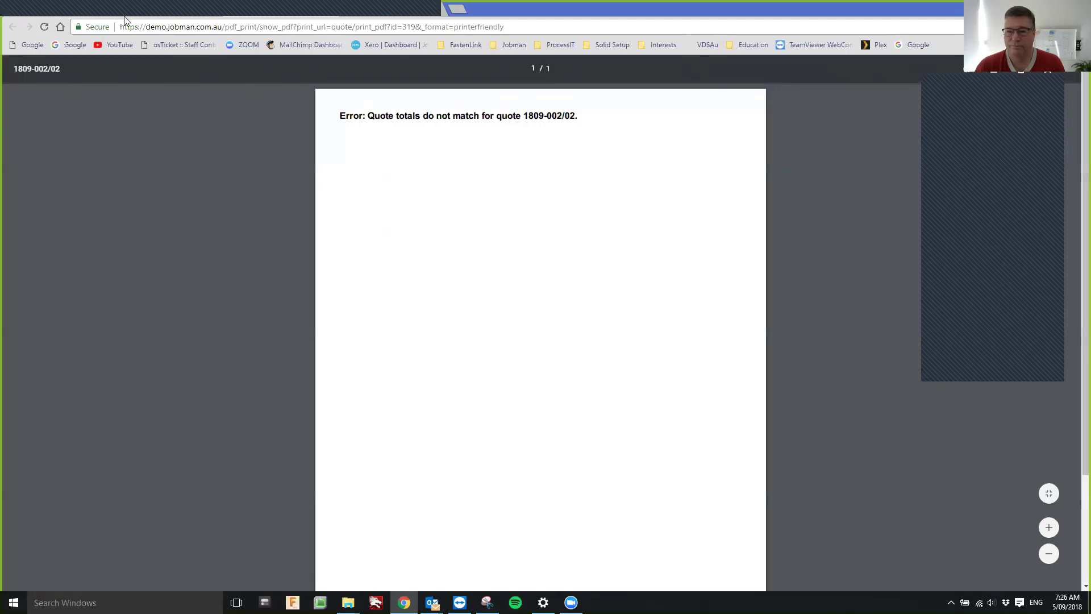
key("alt+Left")
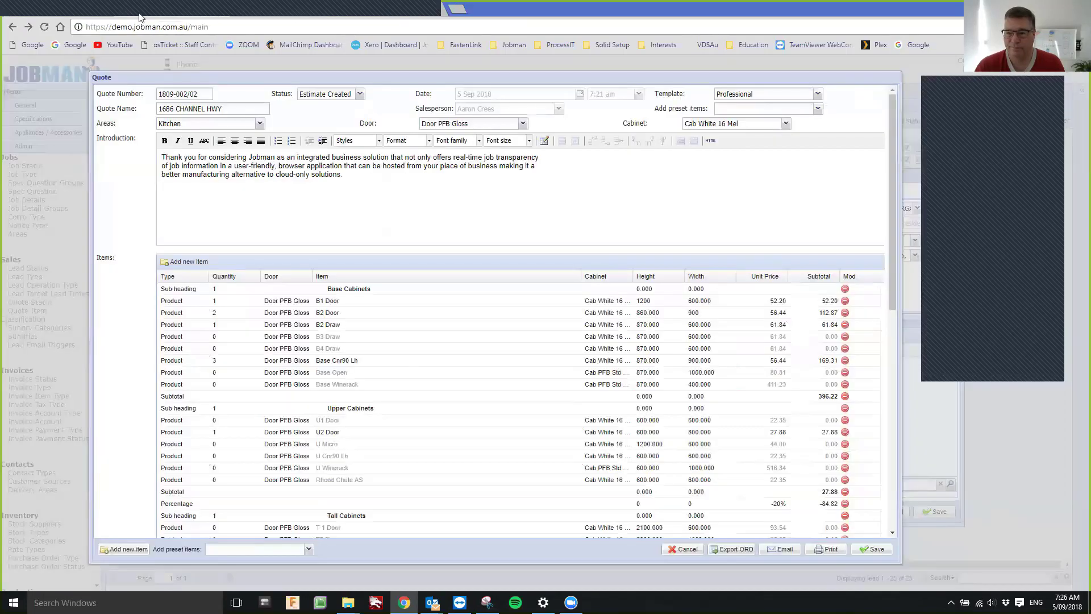
scroll(732, 432, "down", 4)
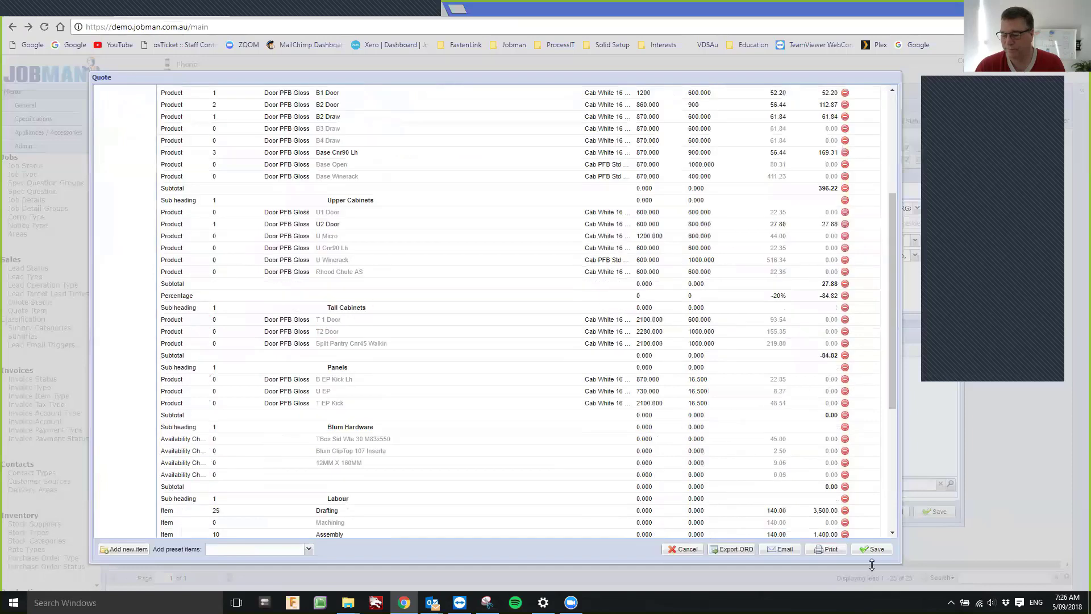
scroll(566, 506, "down", 4)
key("Escape")
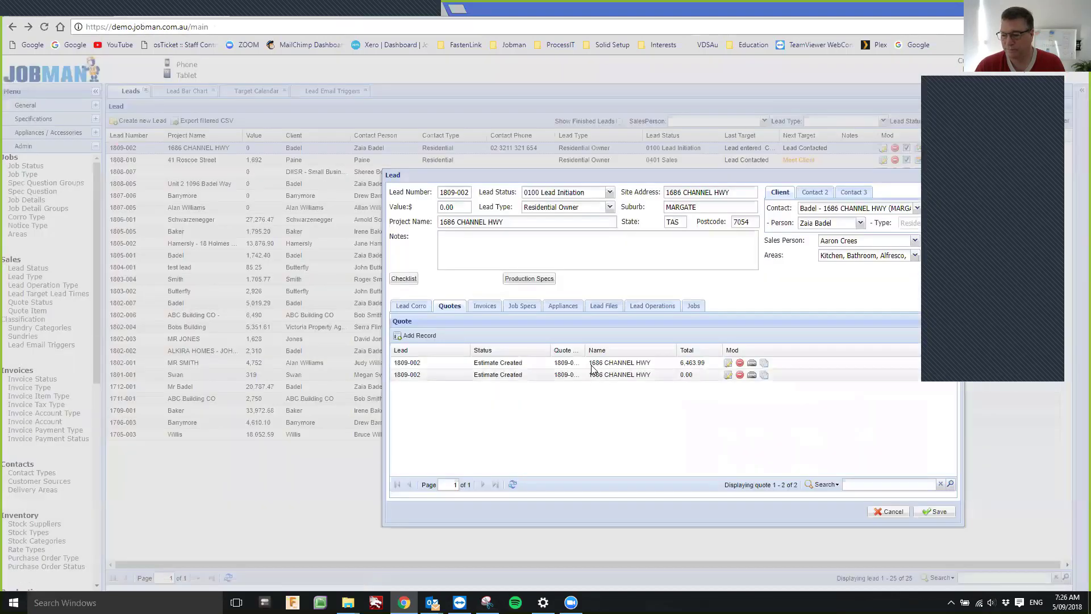
Step: Scroll through the first quote's PDF, then return to lead 1809-002
left_click(752, 362)
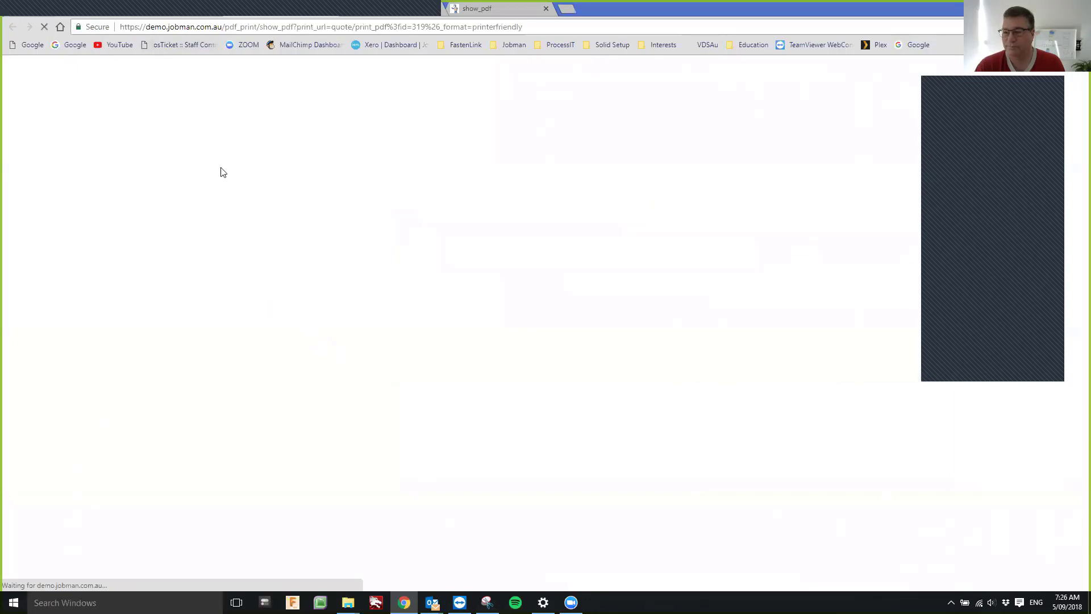
scroll(528, 314, "down", 5)
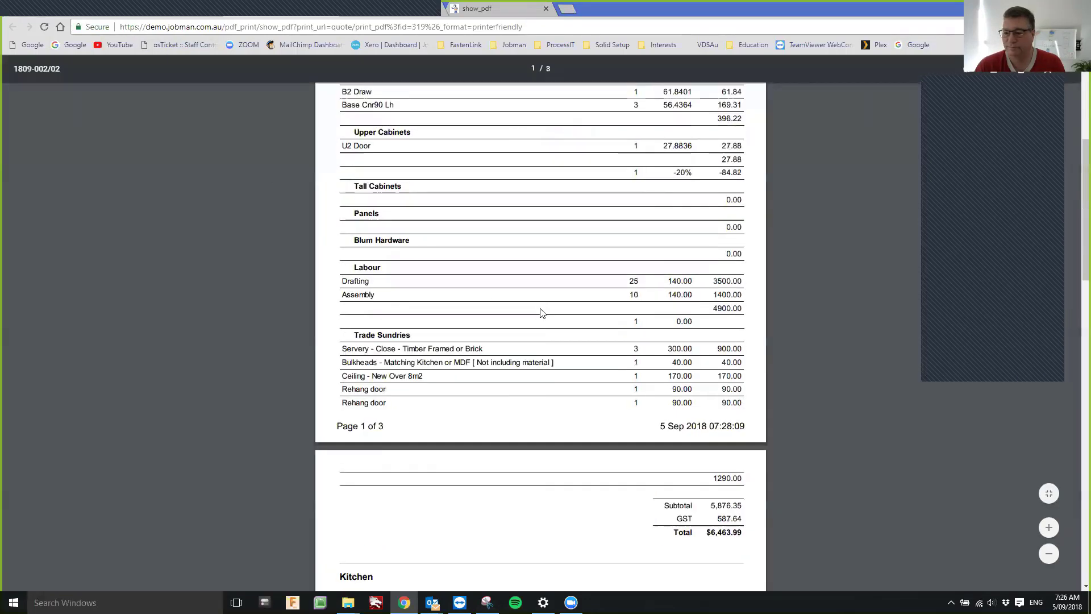
scroll(541, 313, "down", 4)
scroll(539, 349, "down", 2)
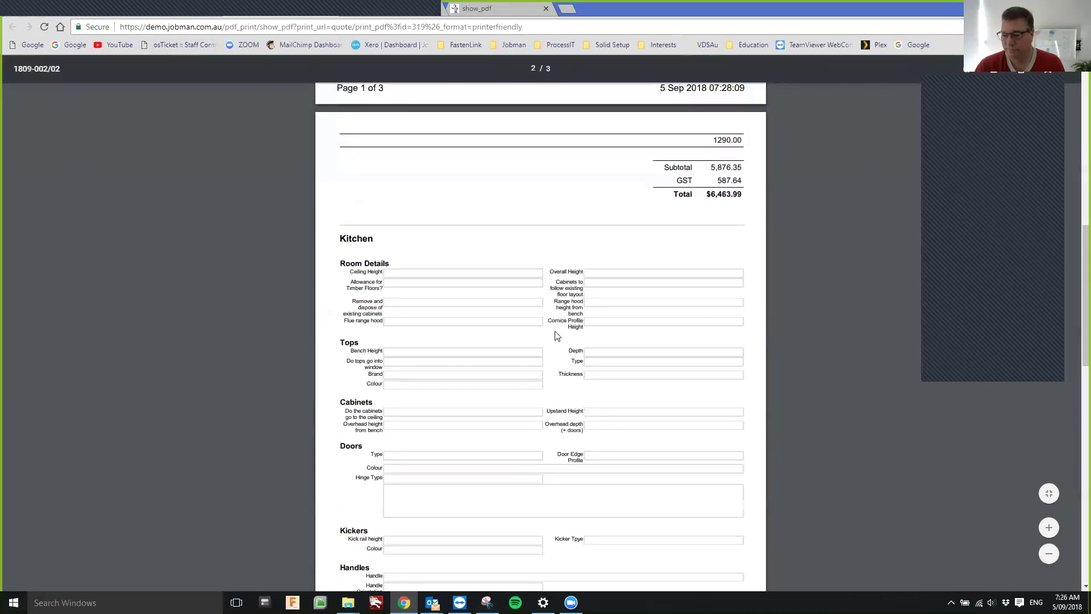
scroll(704, 364, "up", 6)
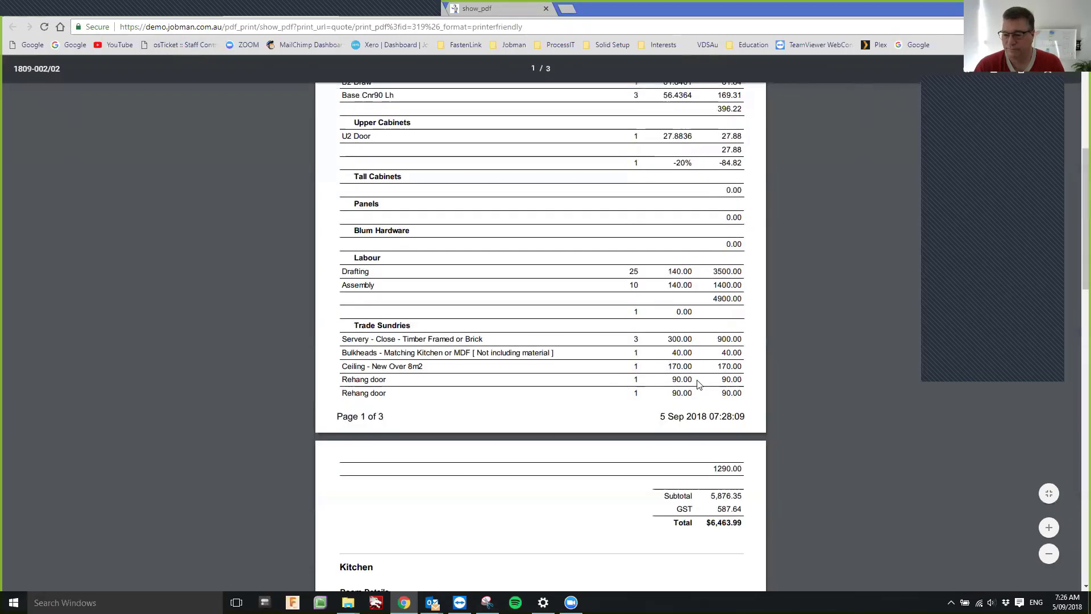
scroll(698, 384, "down", 2)
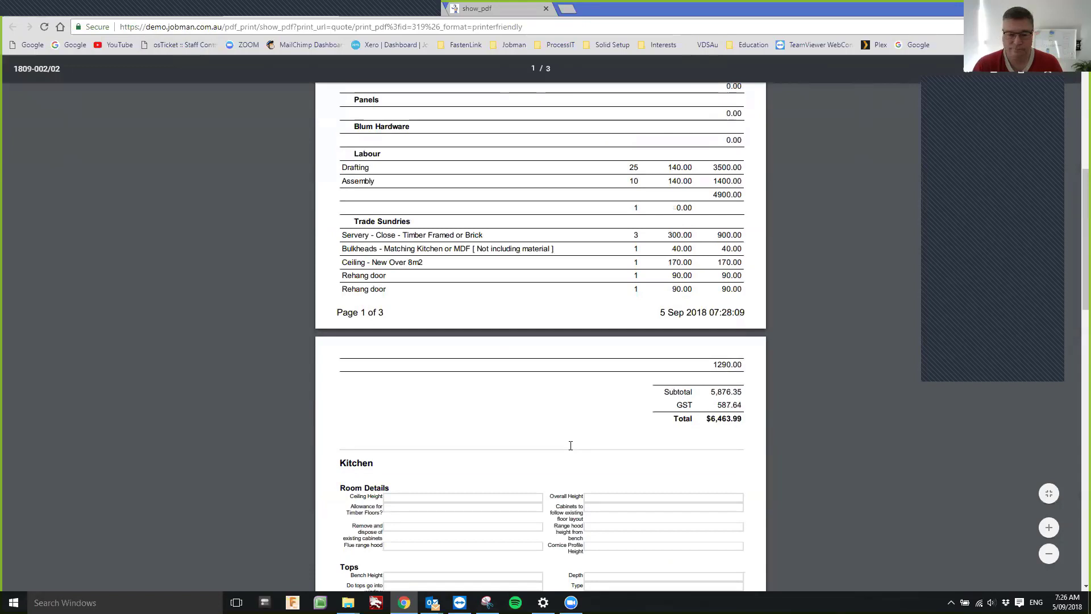
scroll(570, 446, "up", 3)
scroll(591, 443, "down", 7)
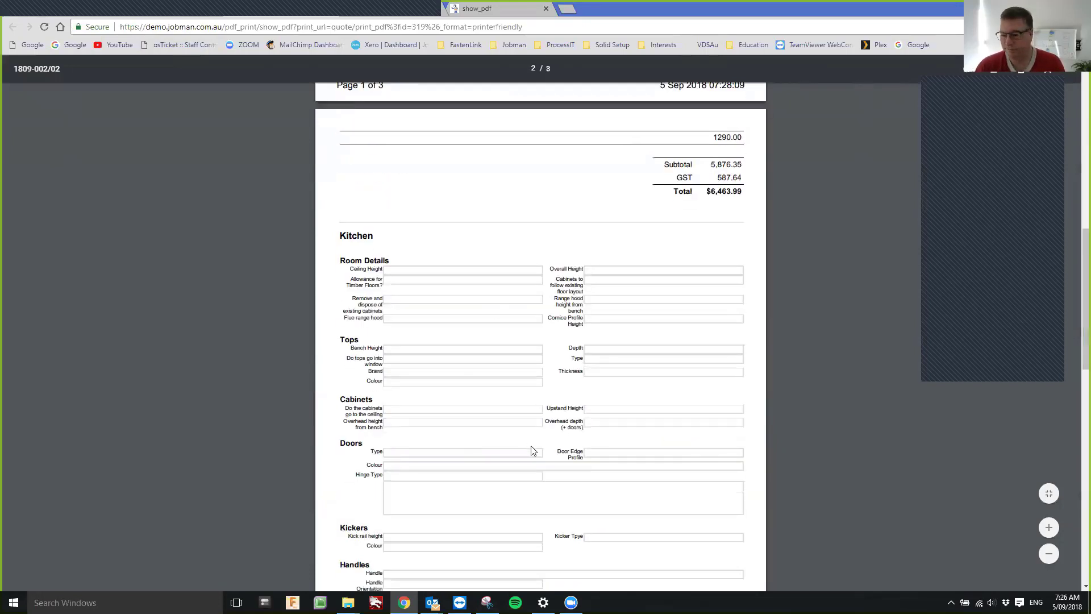
scroll(545, 424, "down", 3)
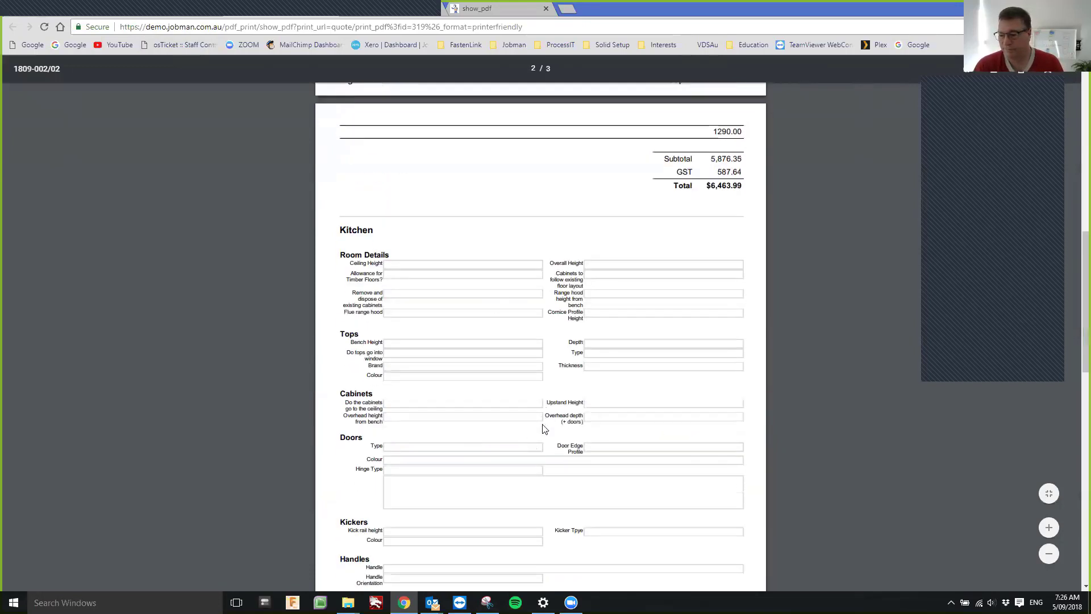
scroll(586, 395, "down", 1)
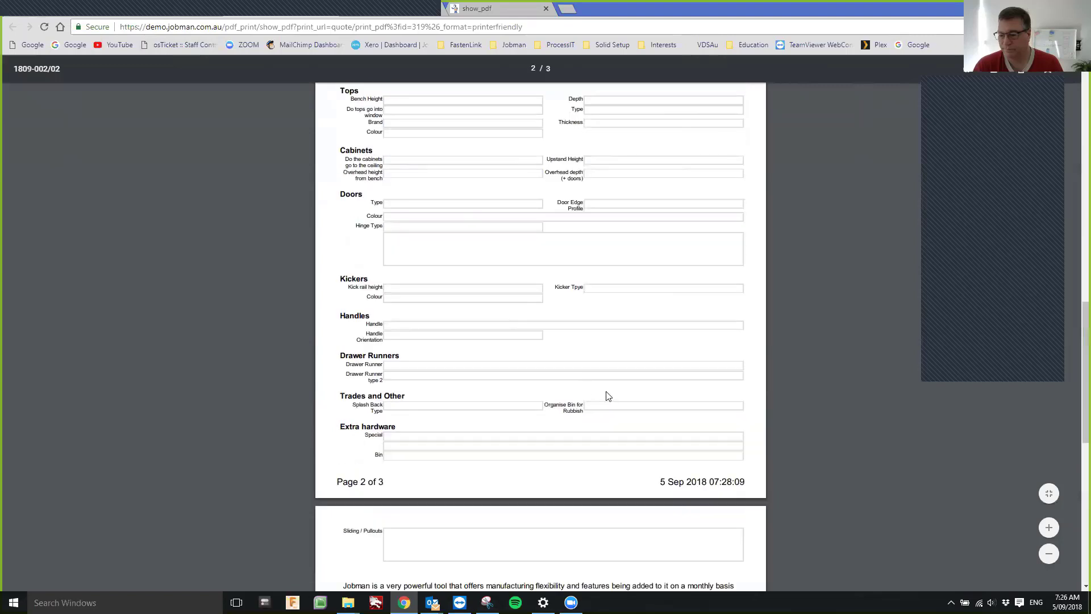
scroll(608, 395, "down", 2)
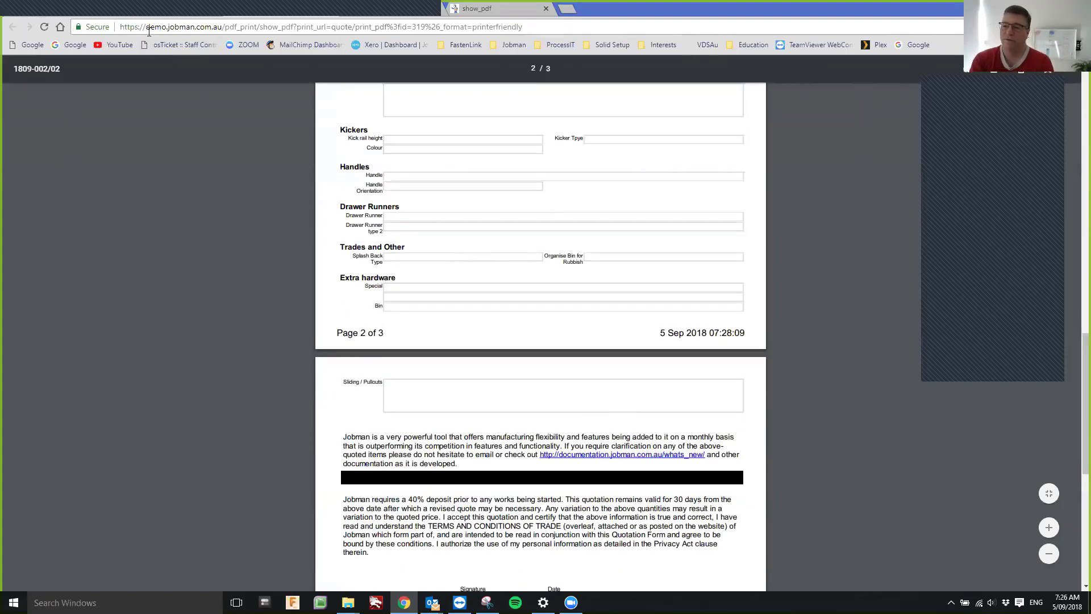
key("alt+Left")
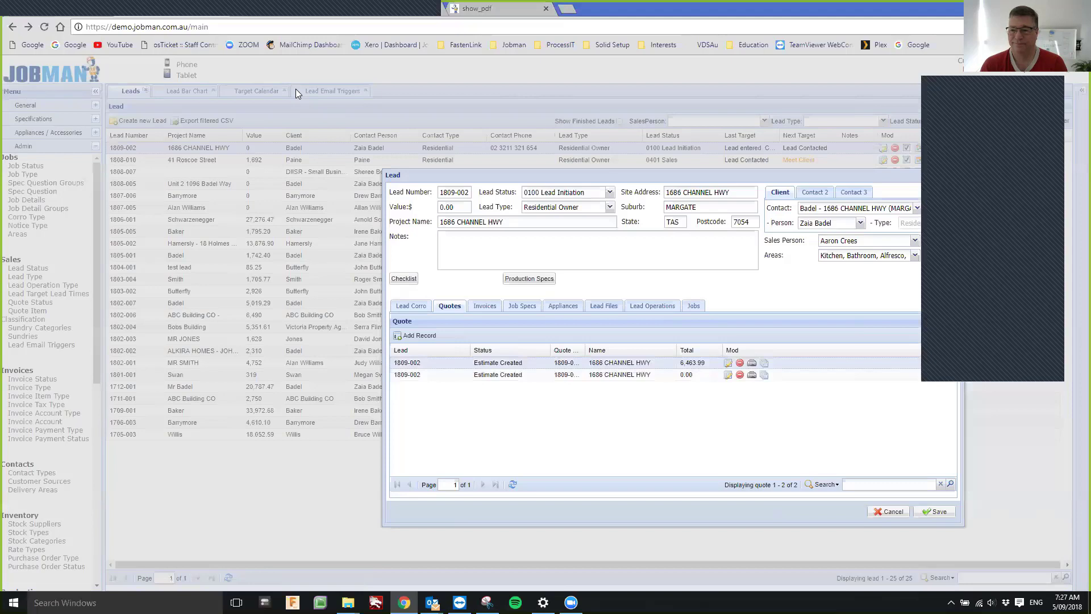
Step: Set quote 1809-002/02 to Accepted and save, then add a new invoice record
left_click(491, 311)
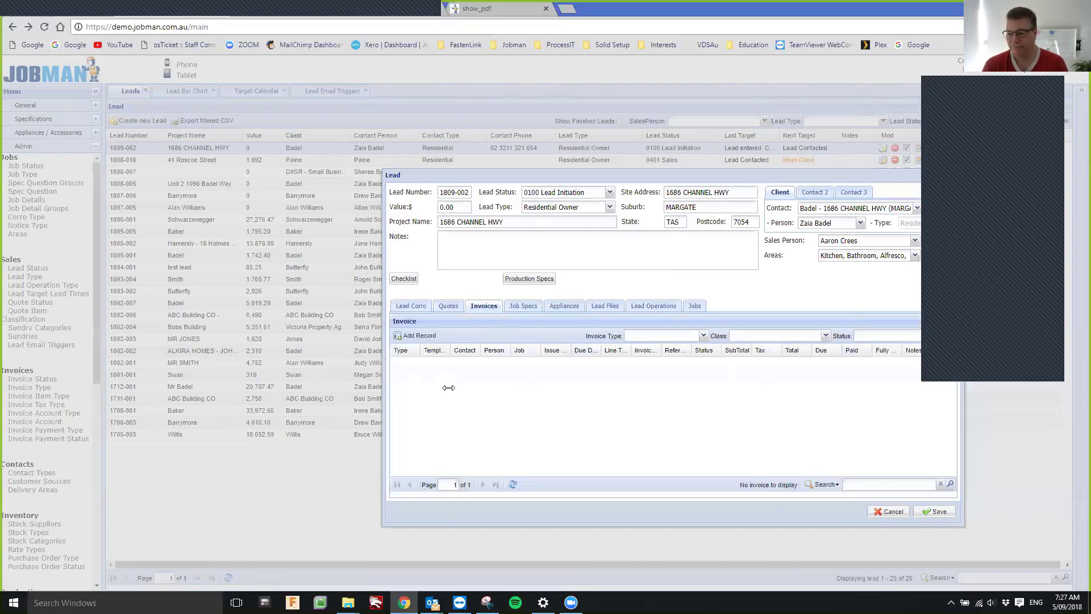
left_click(445, 307)
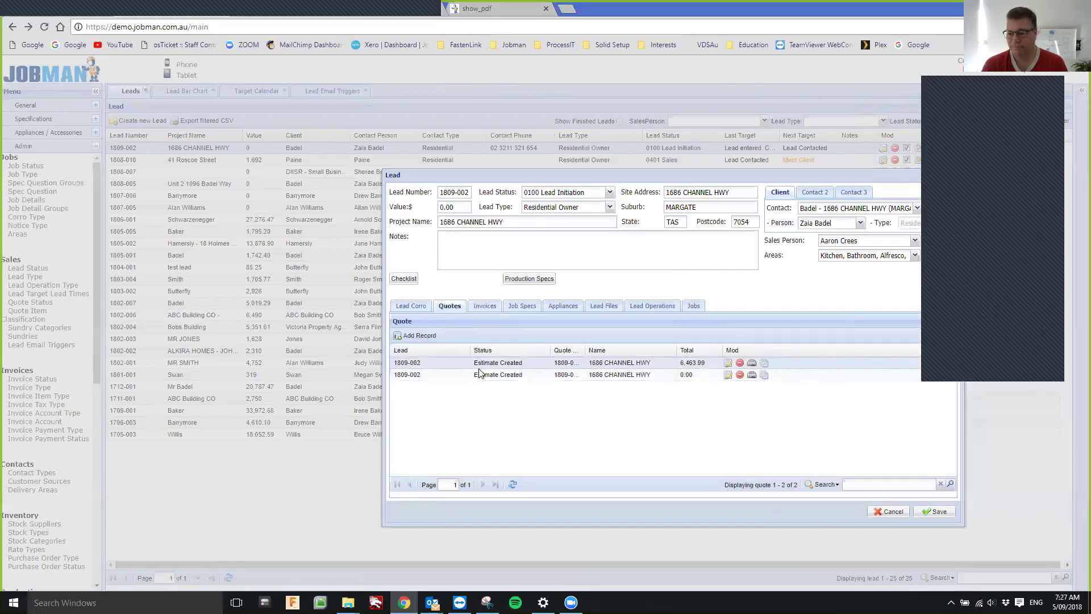
double_click(478, 373)
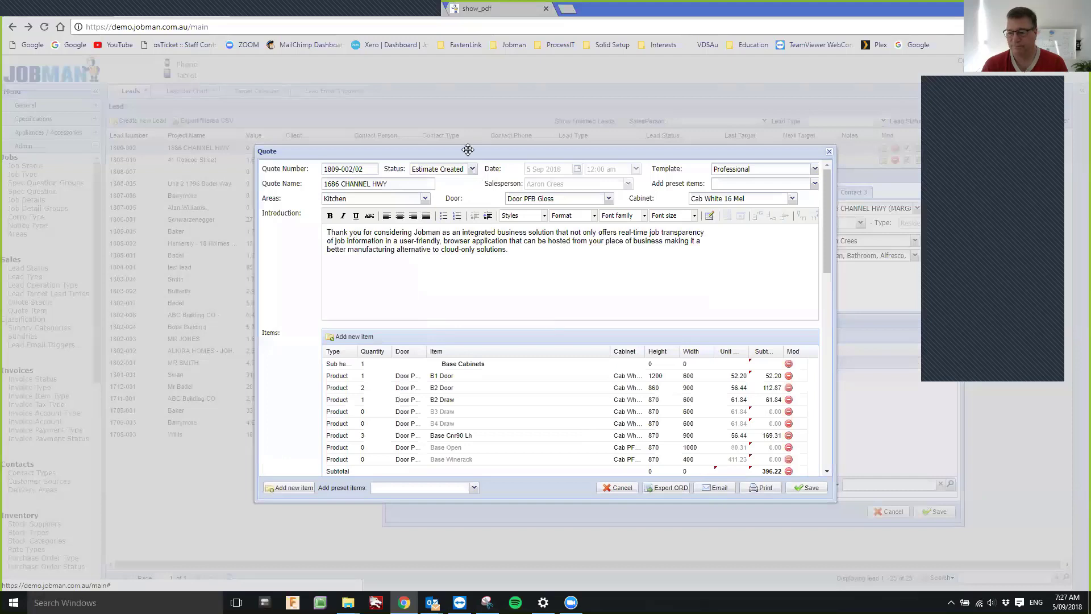
left_click(472, 169)
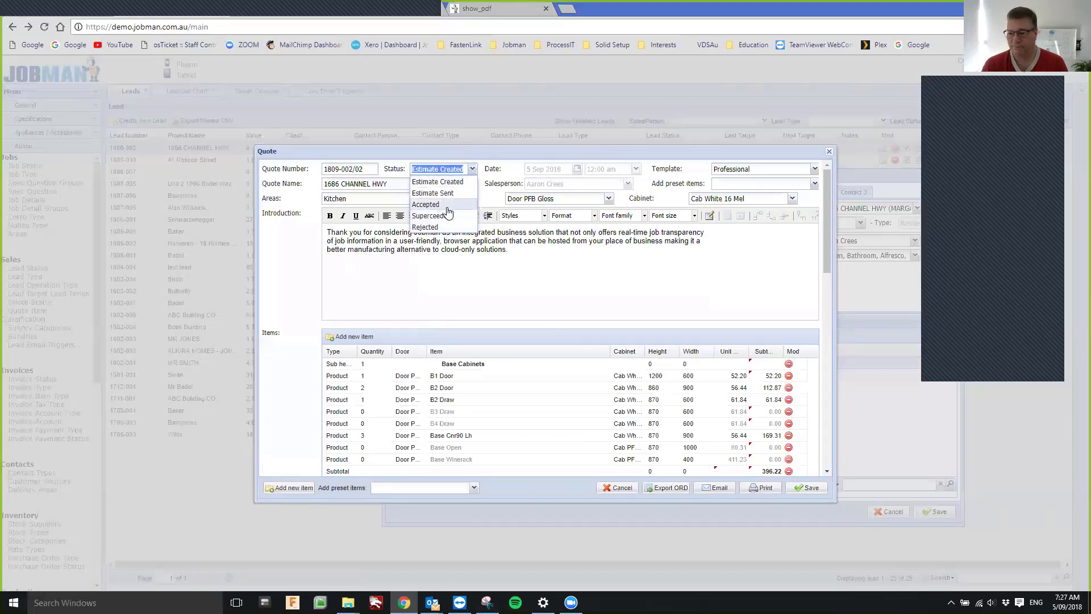
left_click(446, 210)
left_click(808, 488)
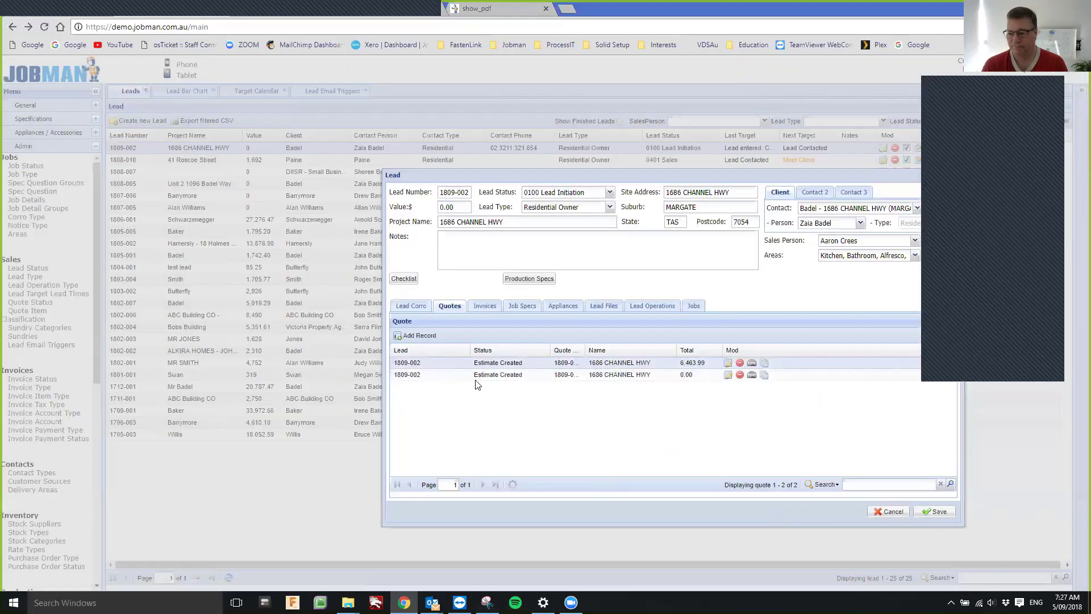
left_click(483, 307)
left_click(426, 337)
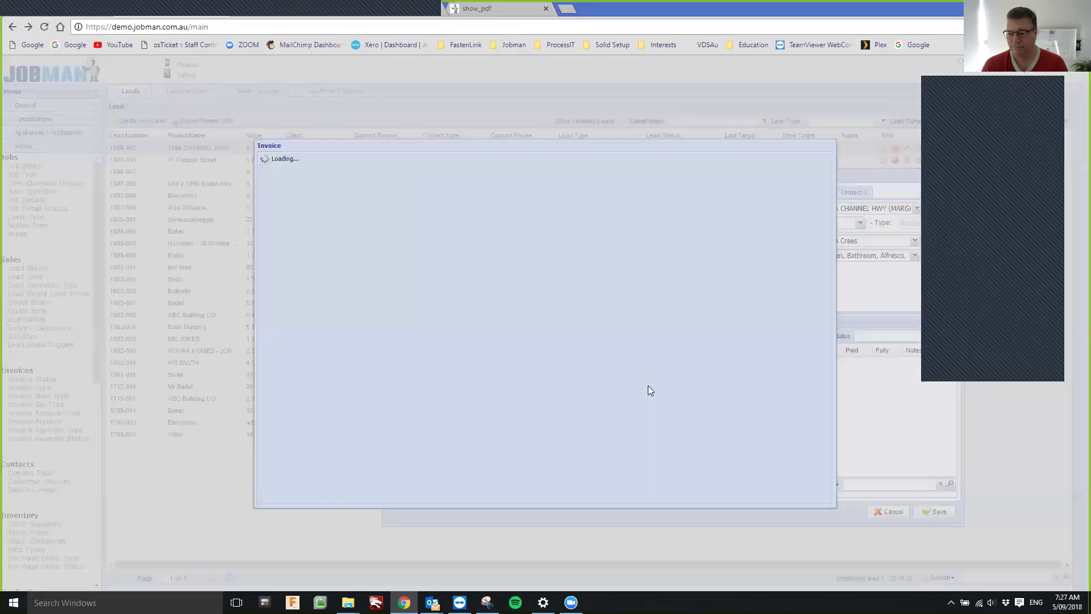
left_click(418, 189)
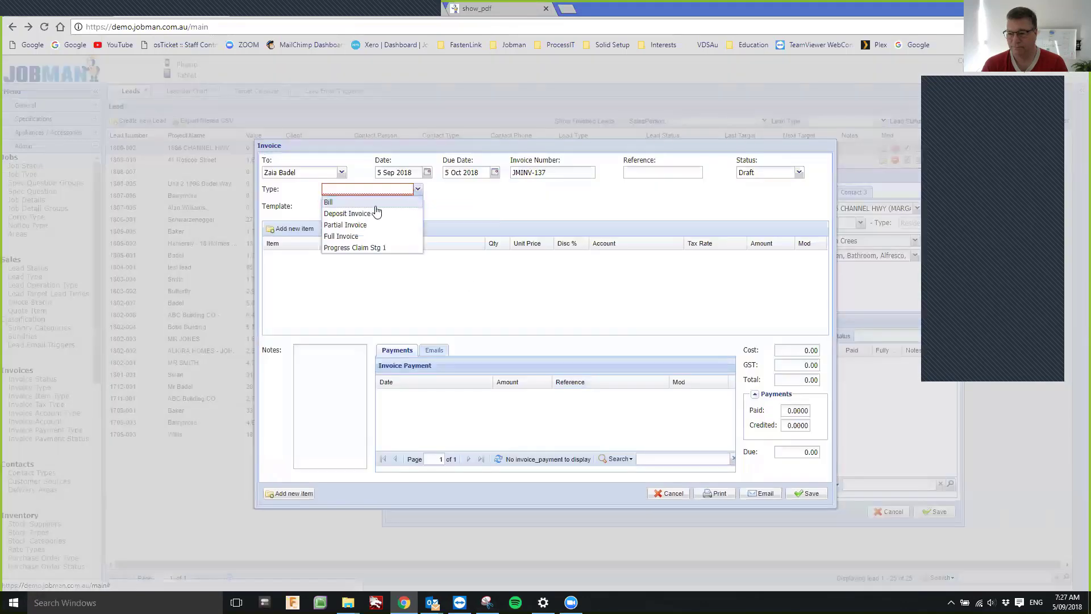
left_click(352, 225)
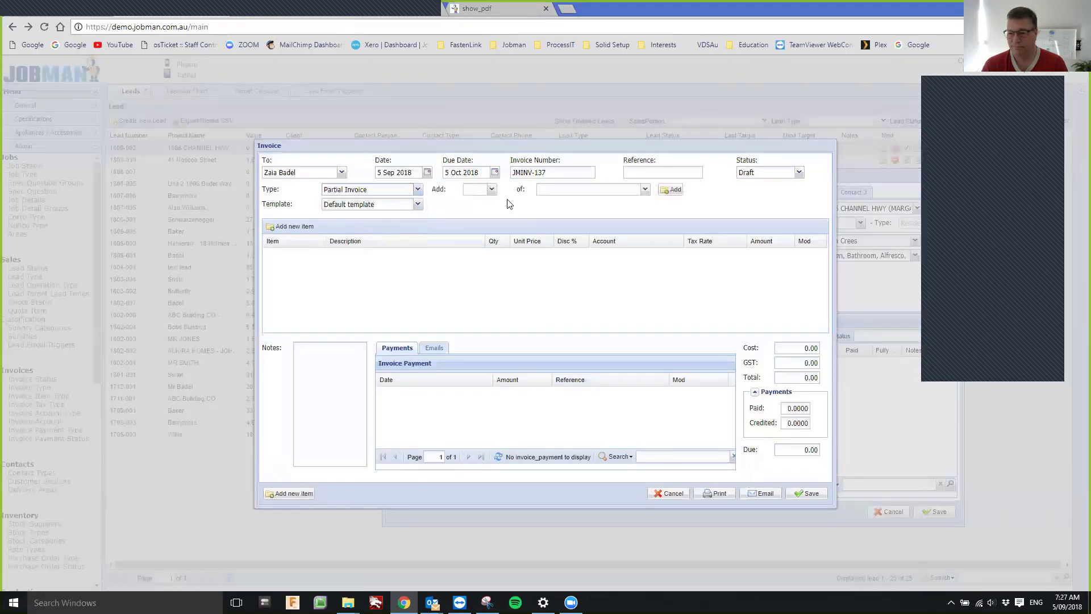
left_click(491, 190)
left_click(472, 248)
left_click(646, 192)
left_click(569, 209)
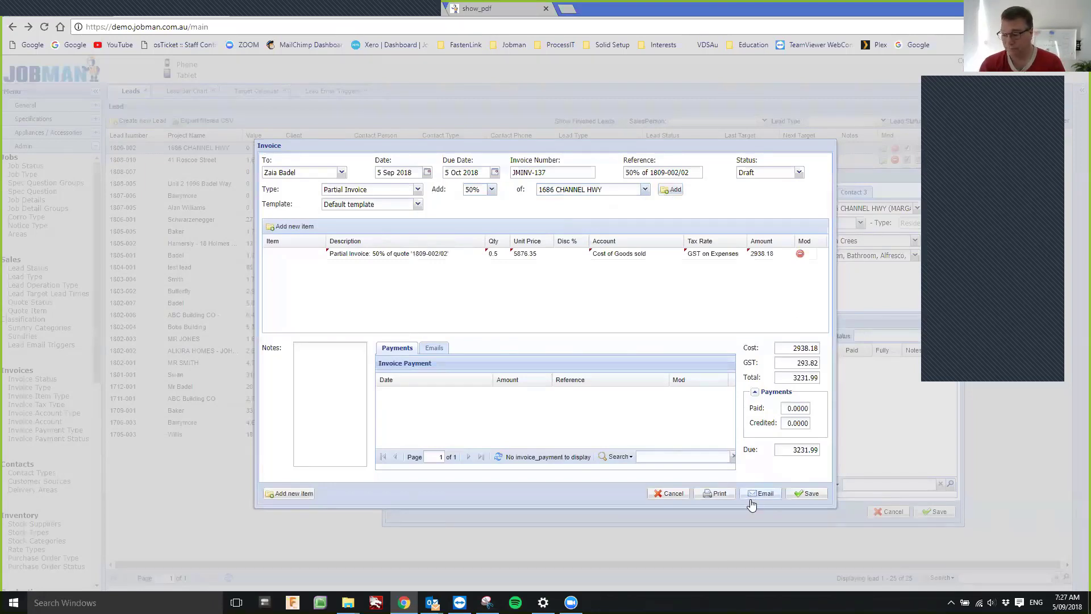
left_click(800, 173)
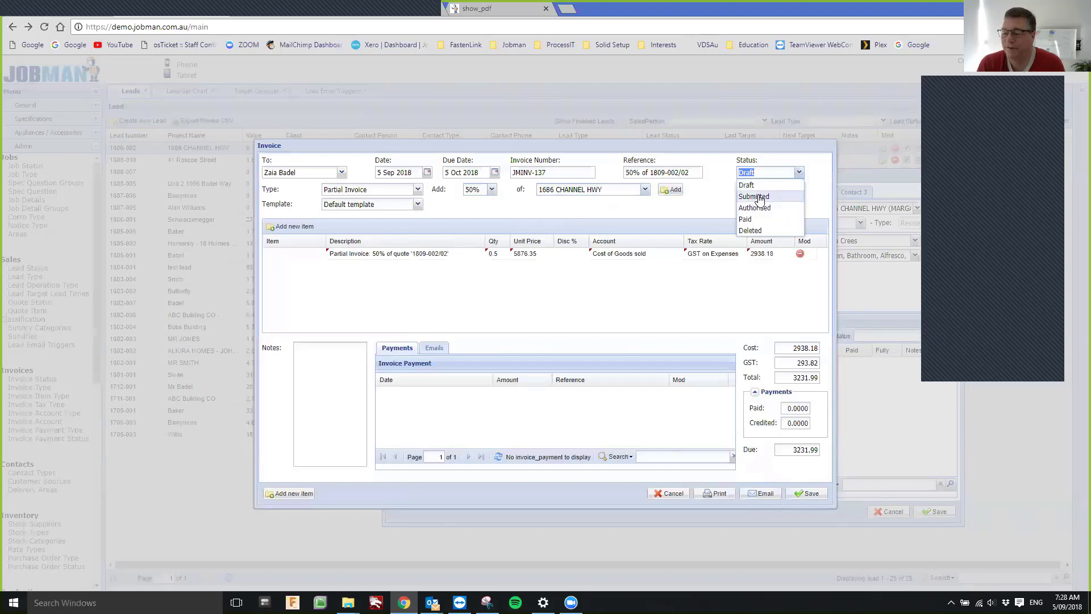
Step: Cancel emailing, save the 3231.99 partial invoice as a draft, and show the lead checklist
left_click(767, 497)
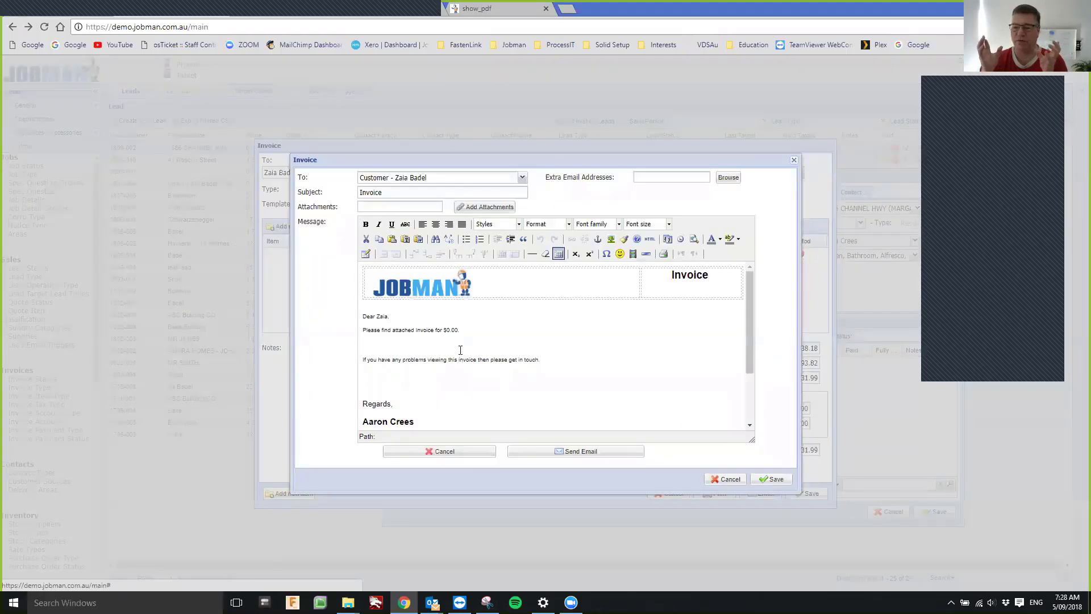
scroll(459, 353, "down", 1)
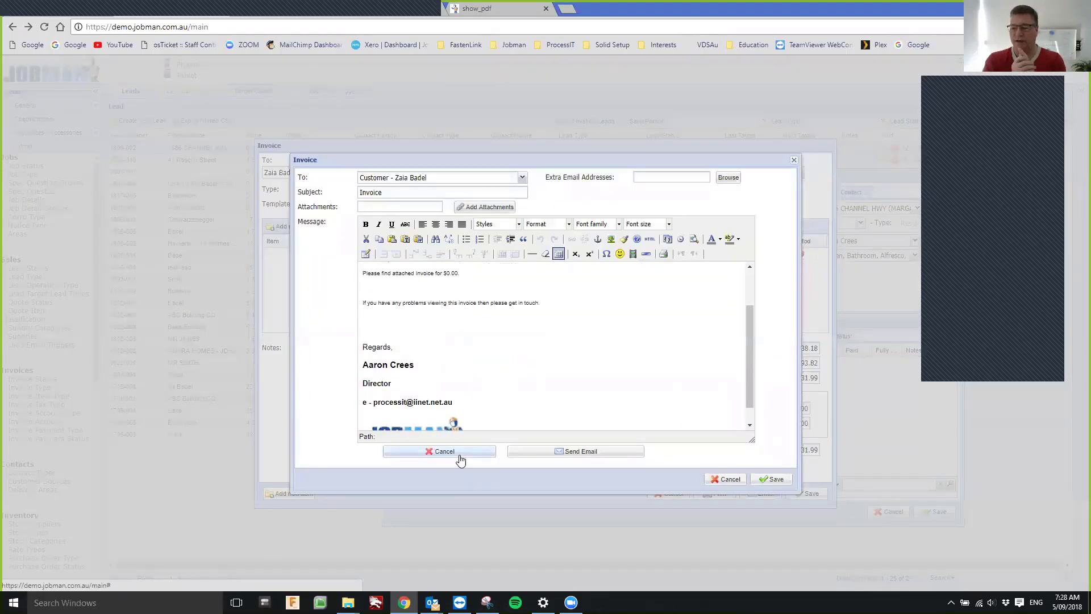
left_click(738, 479)
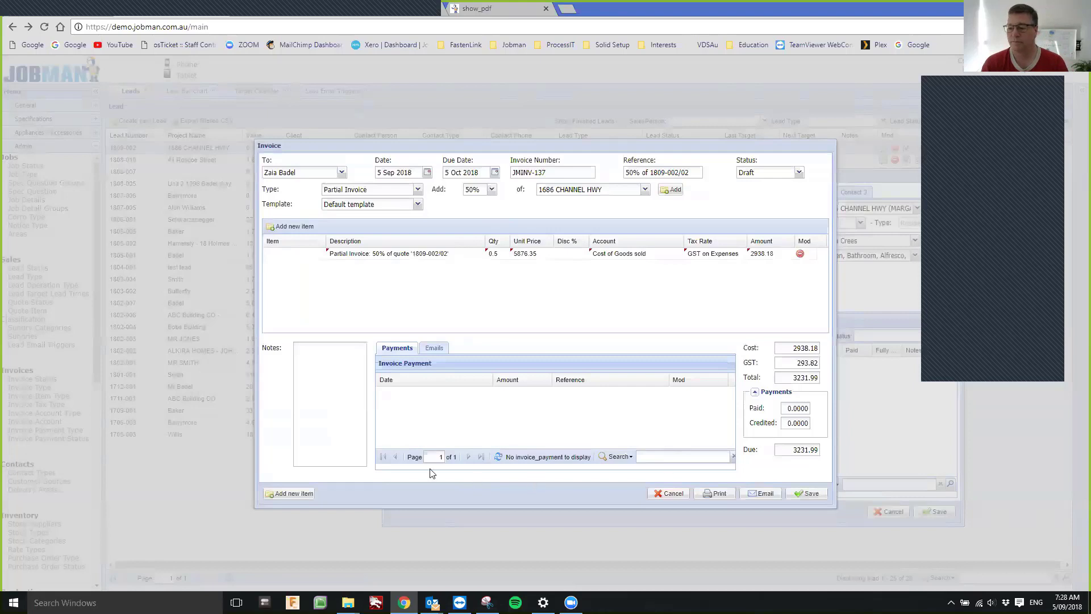
left_click_drag(253, 464, 178, 464)
mouse_move(459, 603)
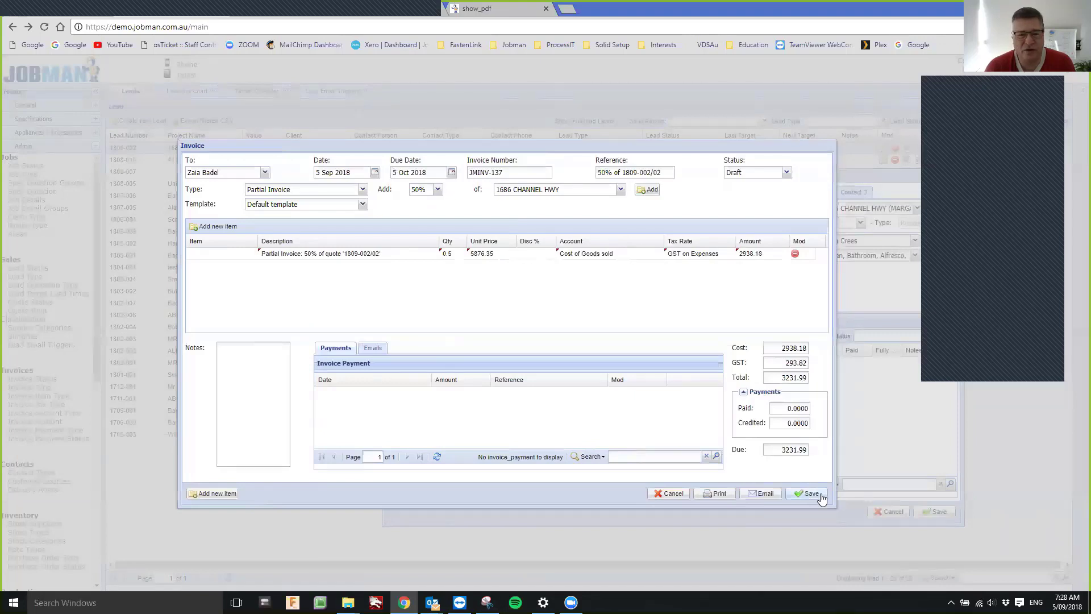
left_click(810, 493)
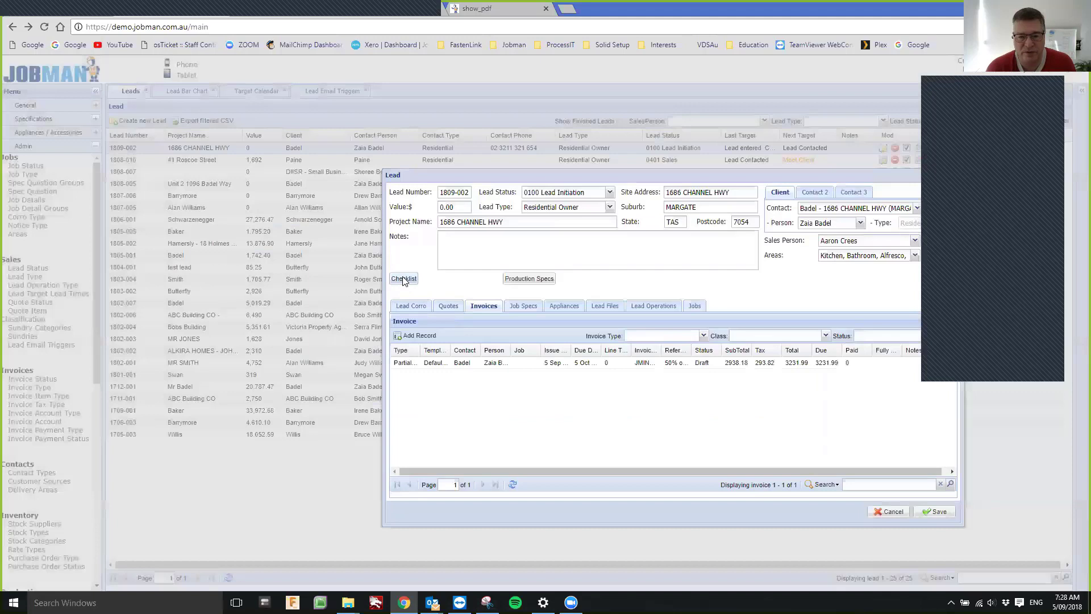
left_click(404, 279)
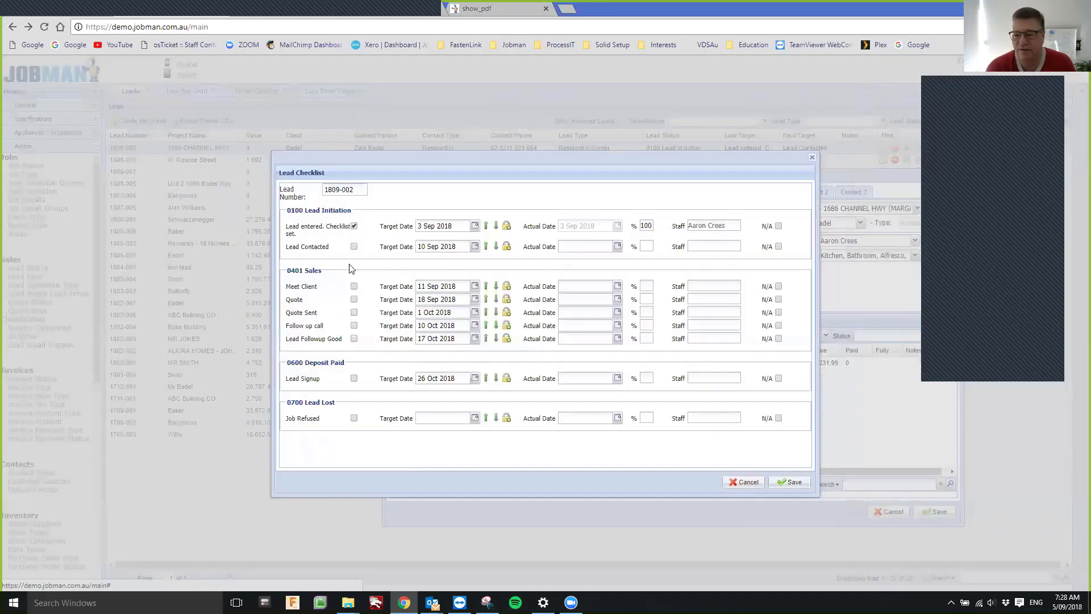
Step: Tick Lead Contacted, Meet Client, Quote, Quote Sent, Follow up call, Lead Followup Good and Lead Signup, then save
left_click(353, 246)
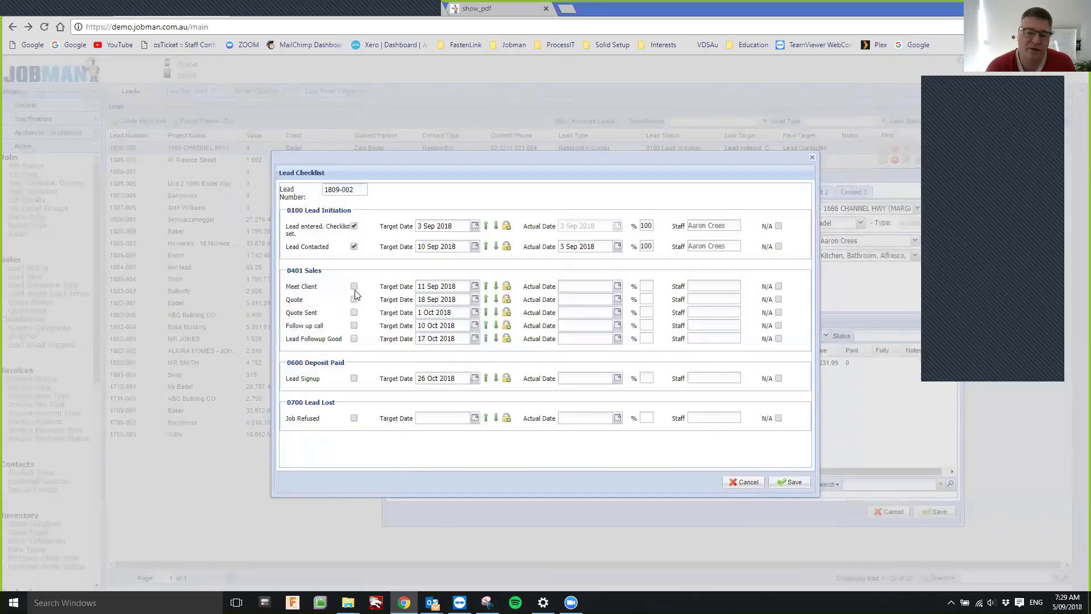
left_click(354, 286)
left_click(354, 300)
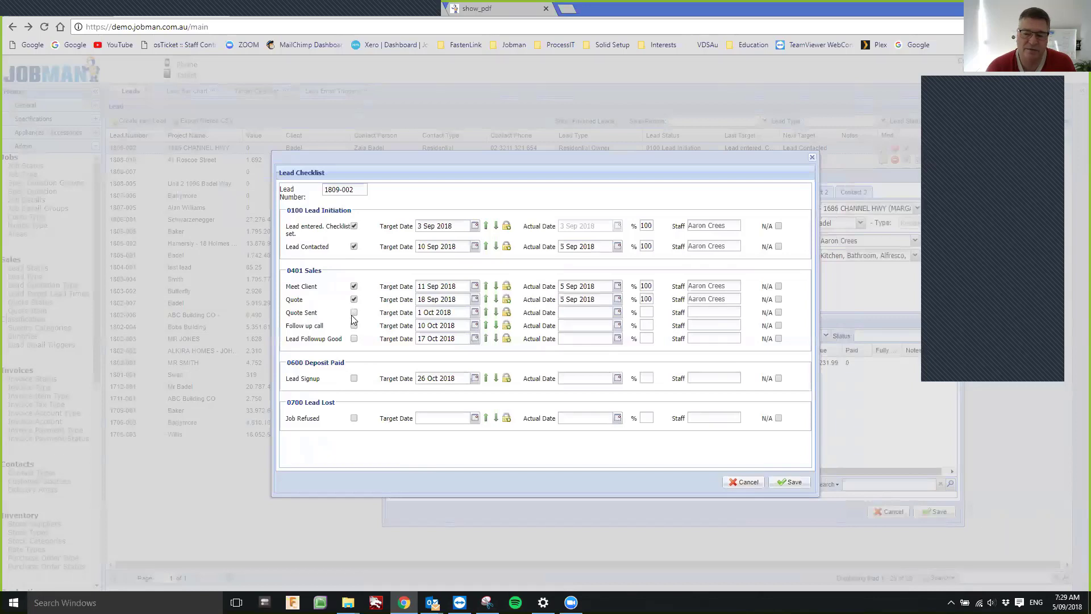
left_click(353, 312)
left_click(354, 326)
left_click(354, 338)
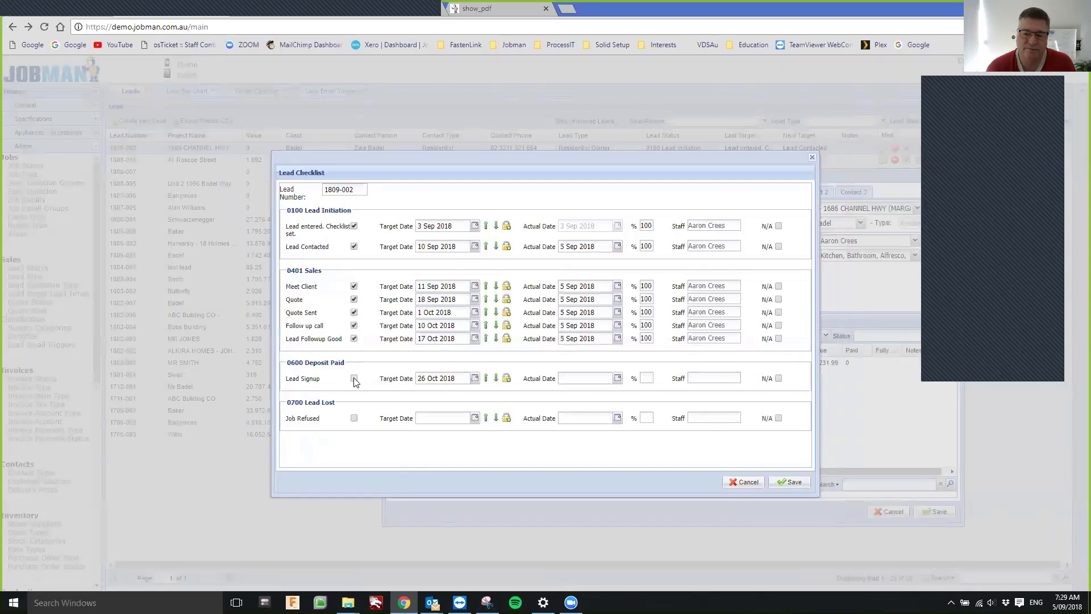
left_click(354, 378)
left_click(795, 483)
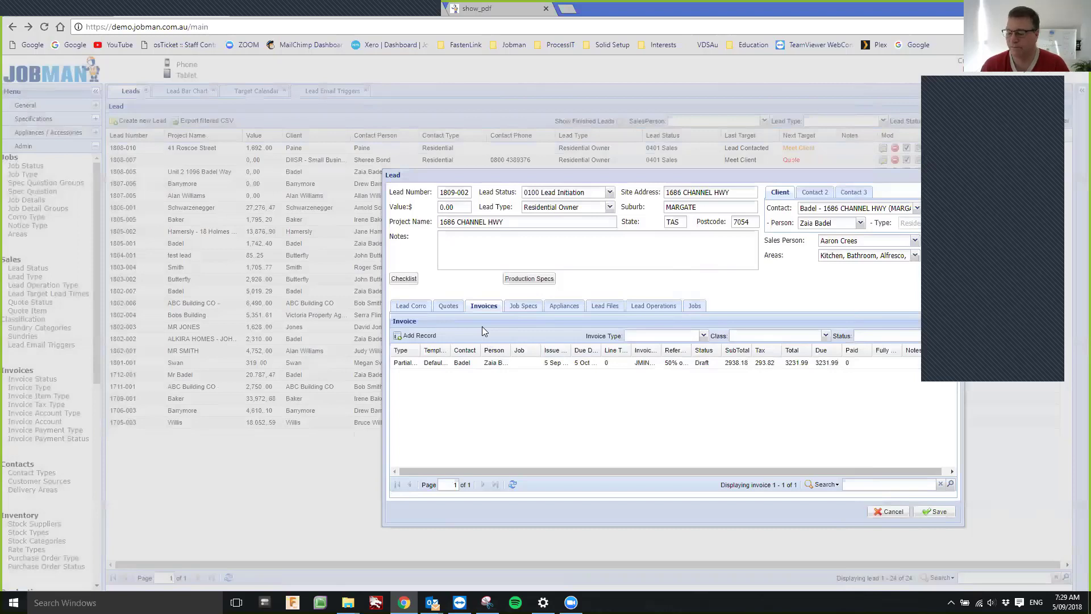
left_click(406, 280)
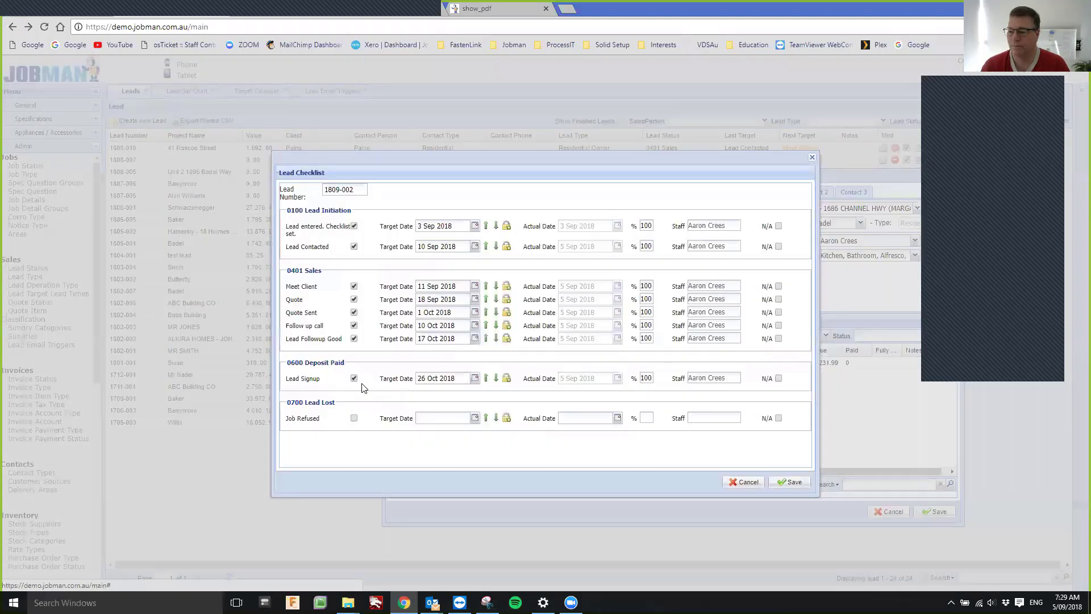
left_click(354, 378)
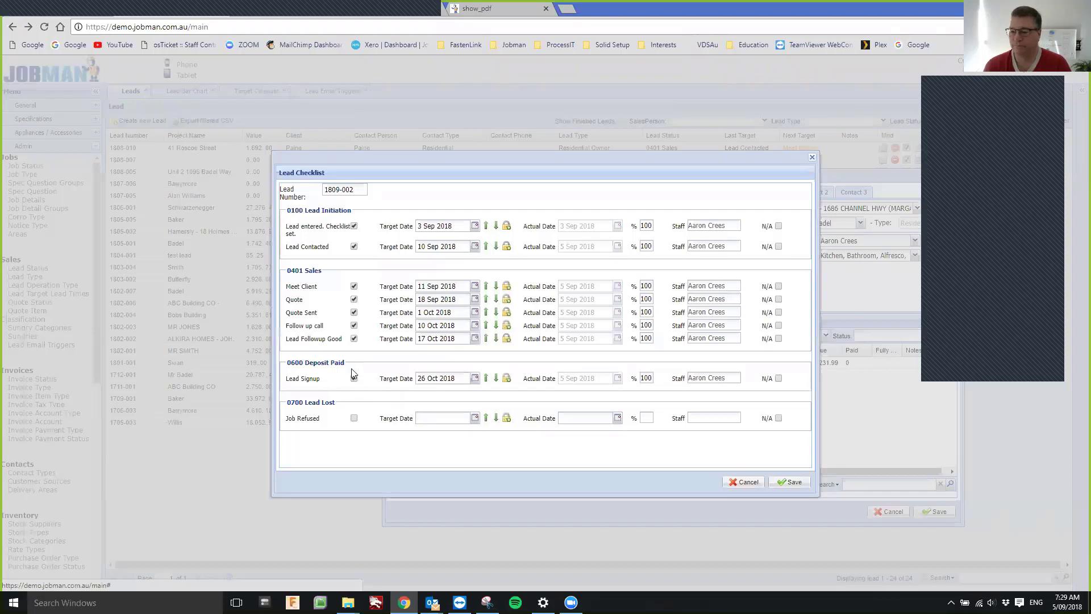
left_click(790, 482)
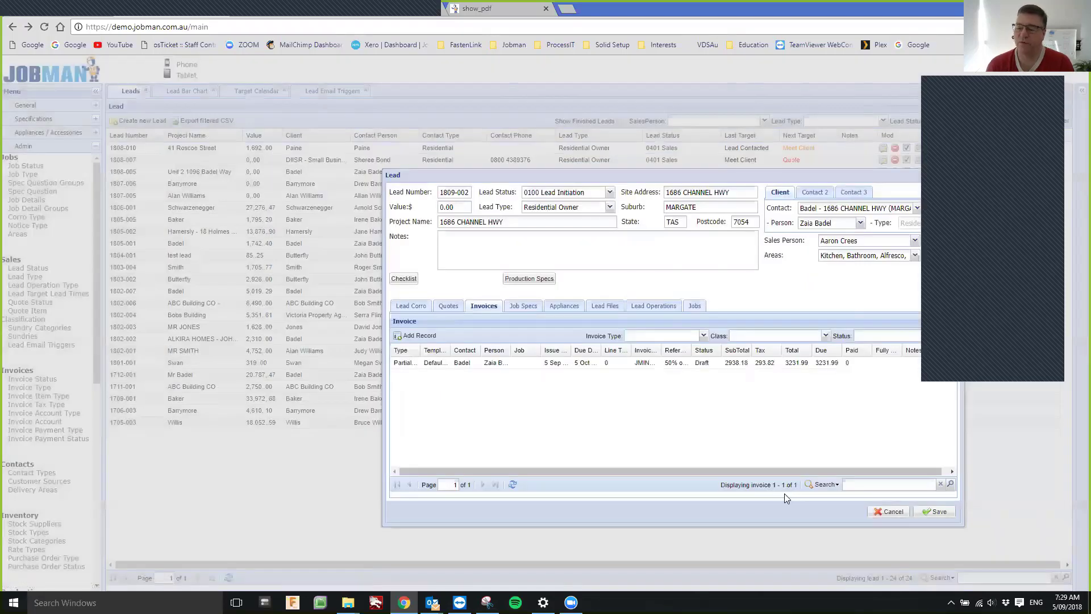
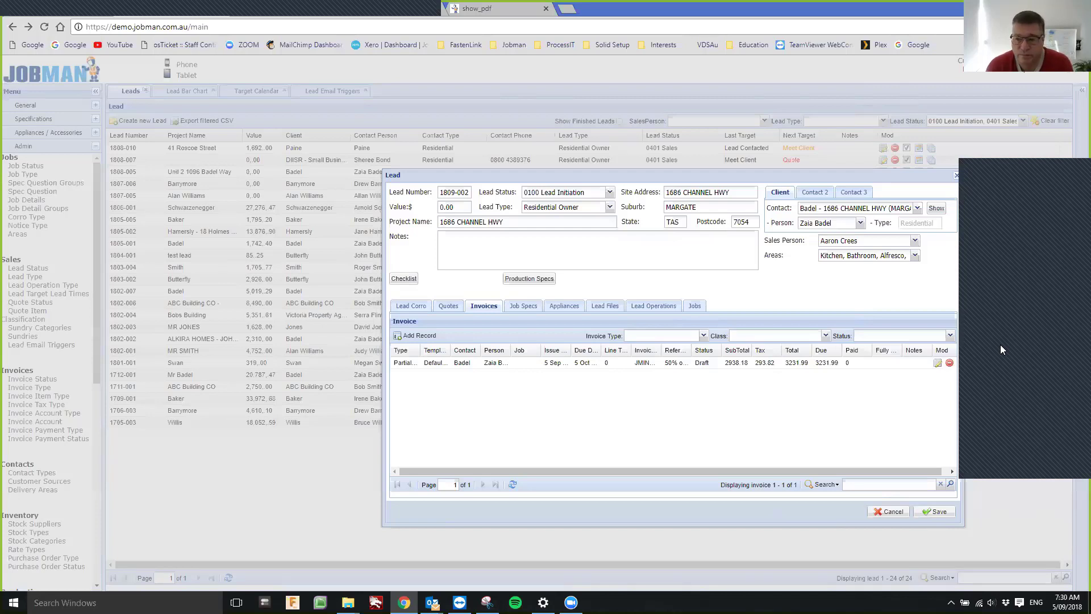
Step: Move the Lead Signup target date to 30 Oct 2018, updating neighbouring targets, and save the checklist
left_click(404, 279)
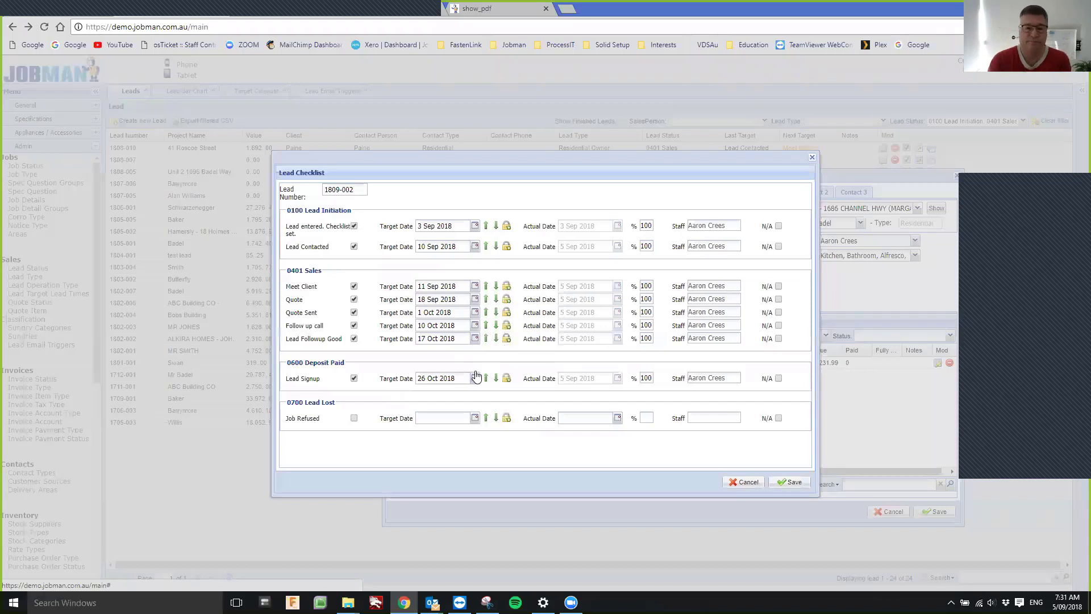
left_click(475, 378)
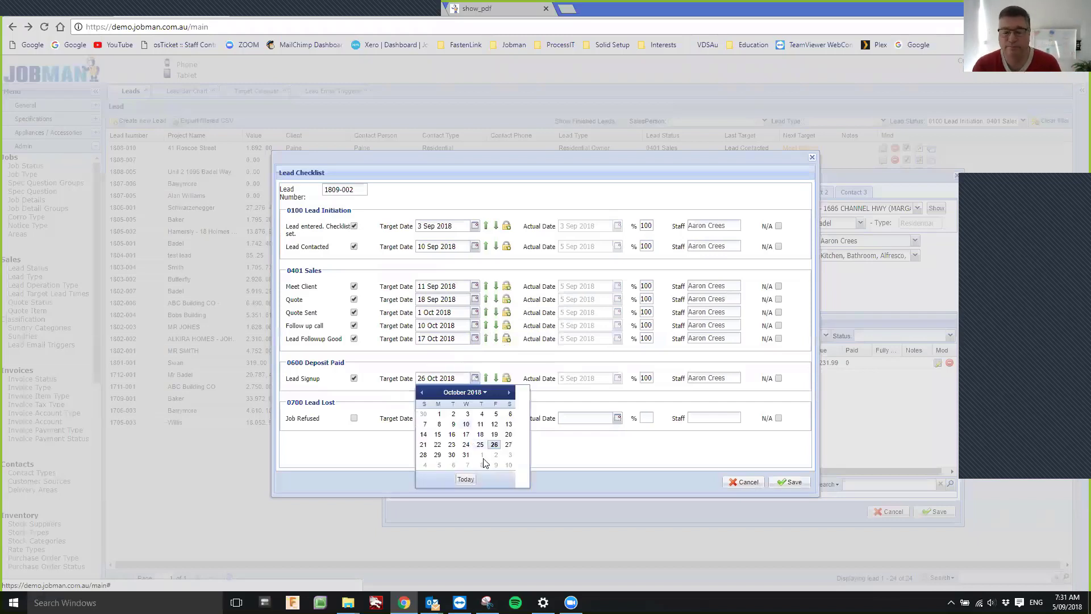
left_click(452, 455)
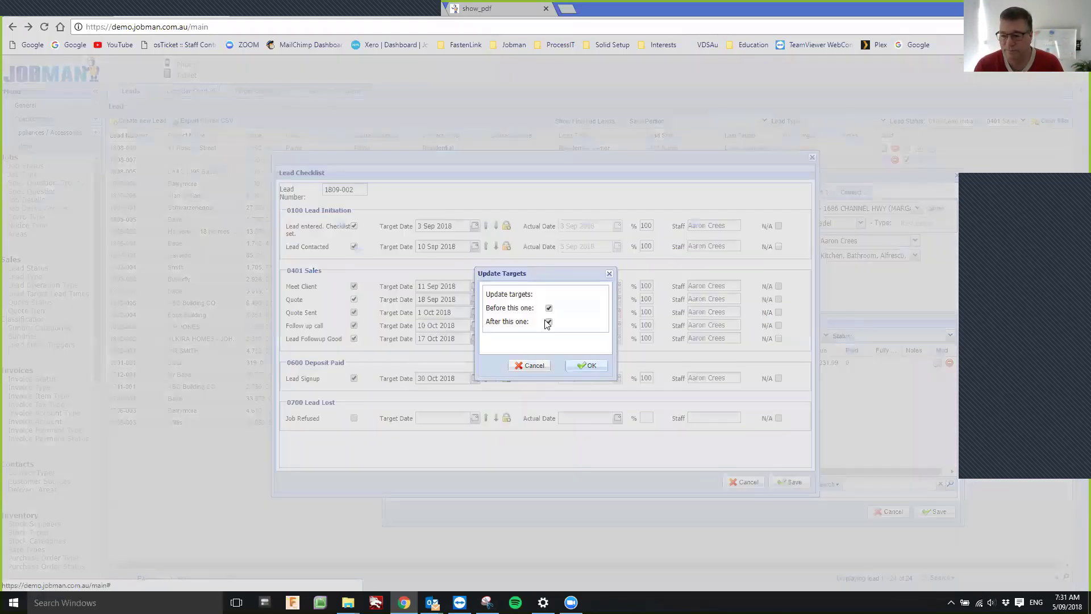
left_click(585, 367)
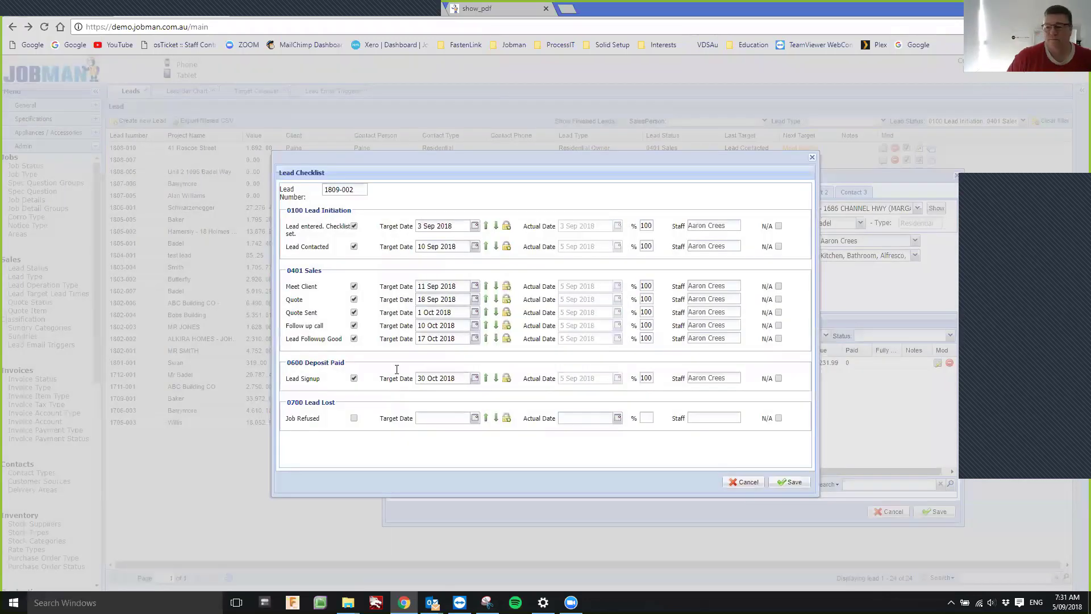
left_click(781, 483)
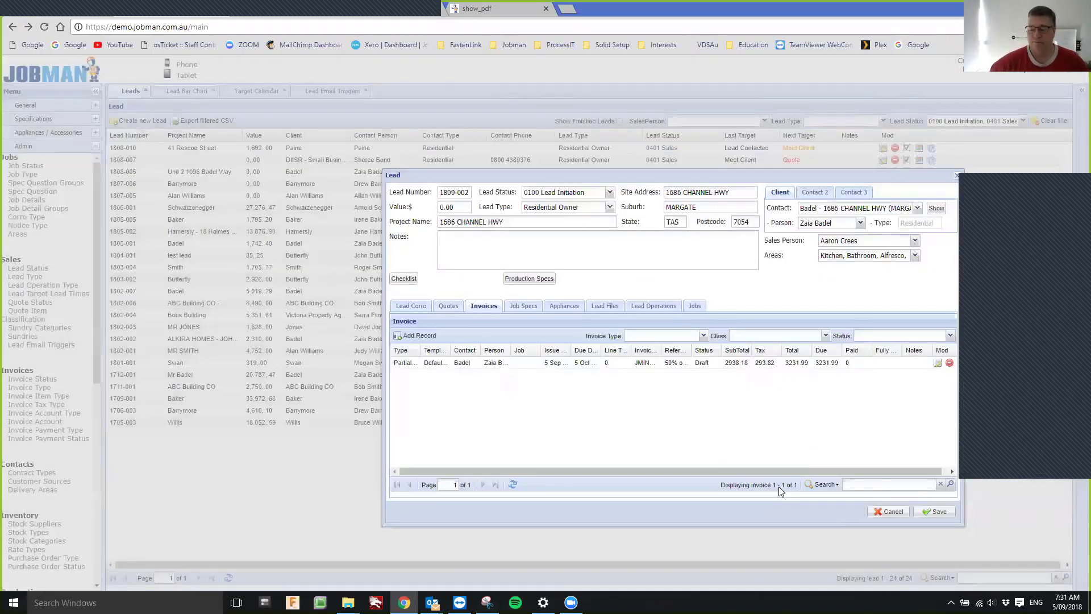
Step: Open the lead's Kitchen job spec and widen its form
left_click(527, 307)
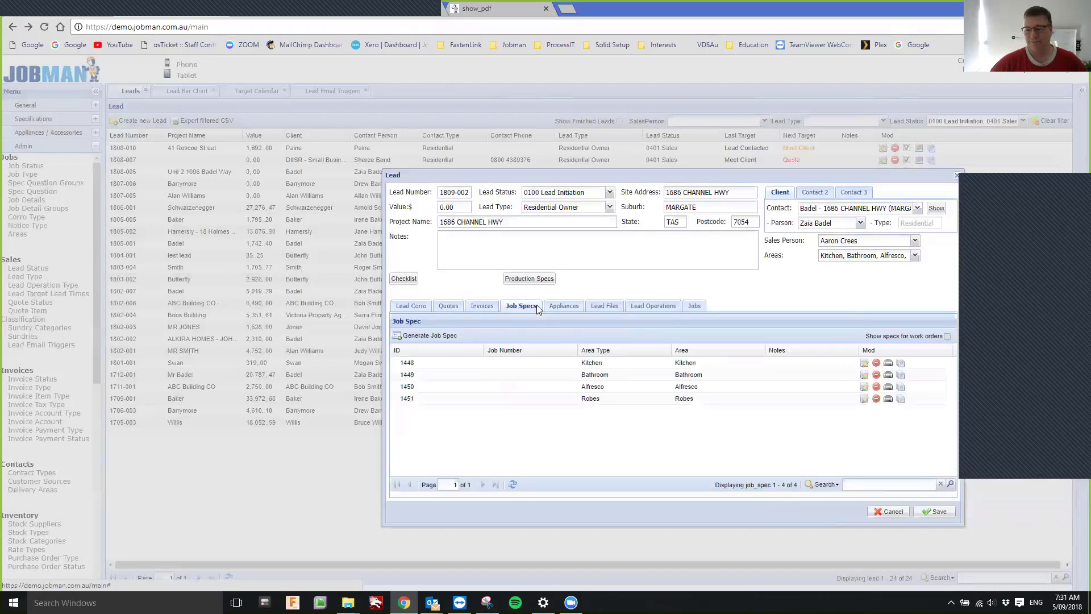
double_click(521, 363)
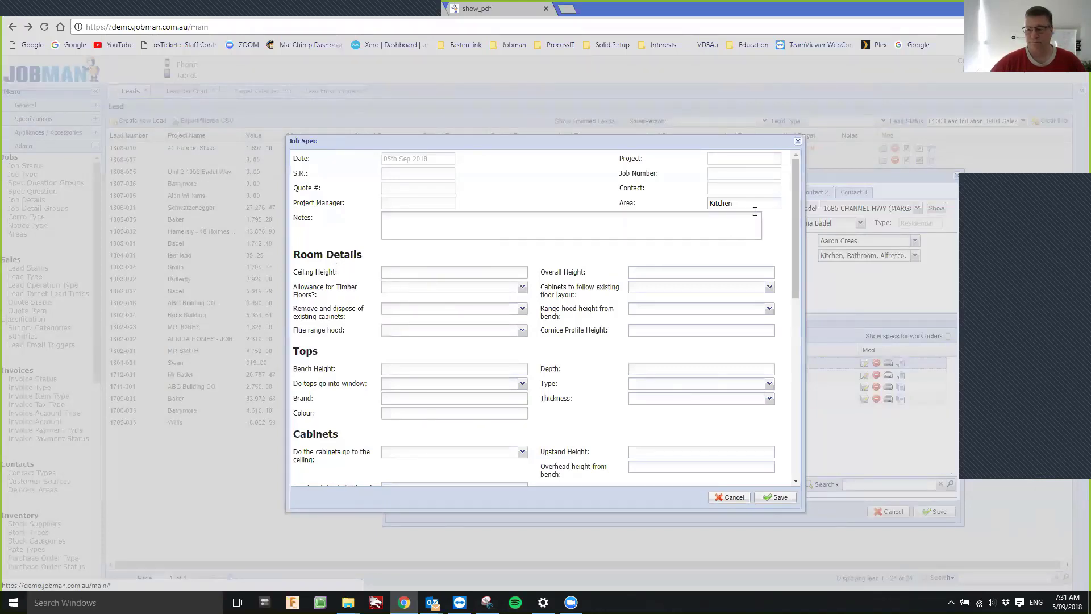
left_click_drag(807, 305, 838, 316)
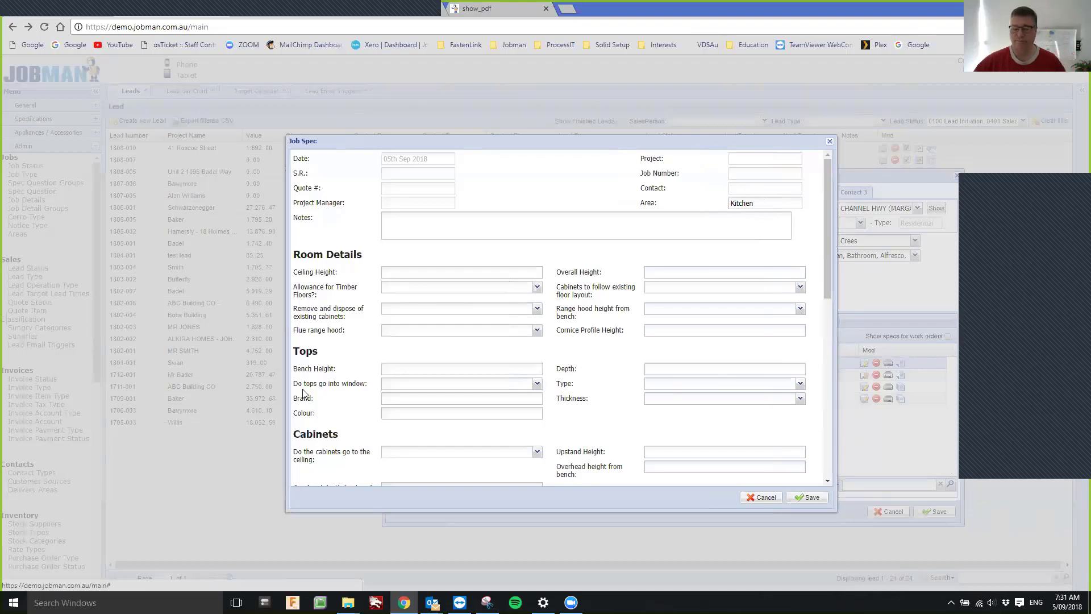
Step: Set the Kitchen spec's door type to Pre-finished and bring up stock items for the door colour
scroll(392, 378, "down", 2)
scroll(391, 378, "down", 4)
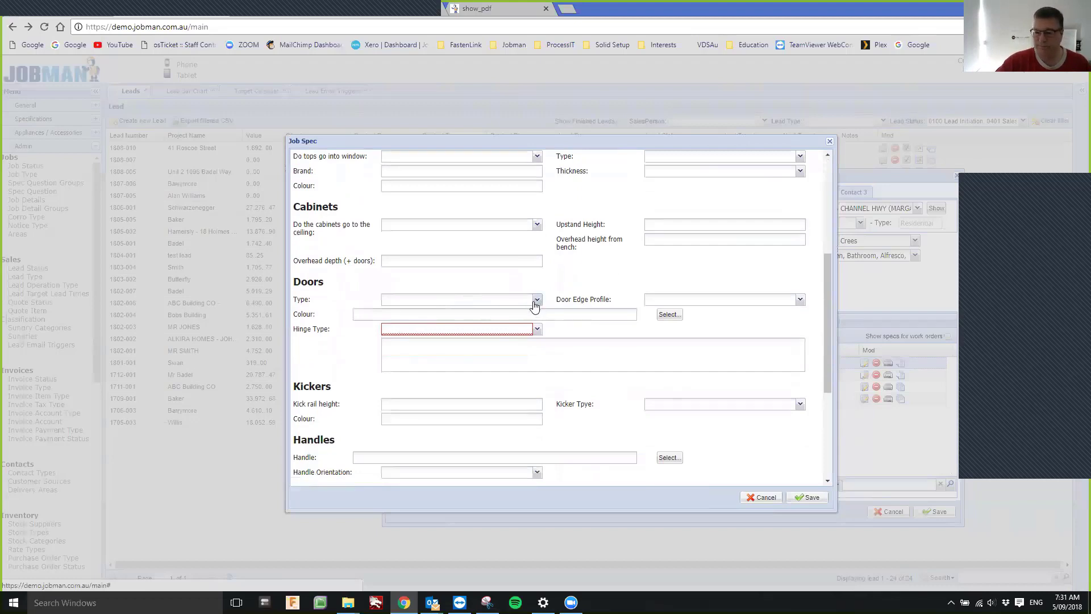
left_click(537, 301)
left_click(480, 335)
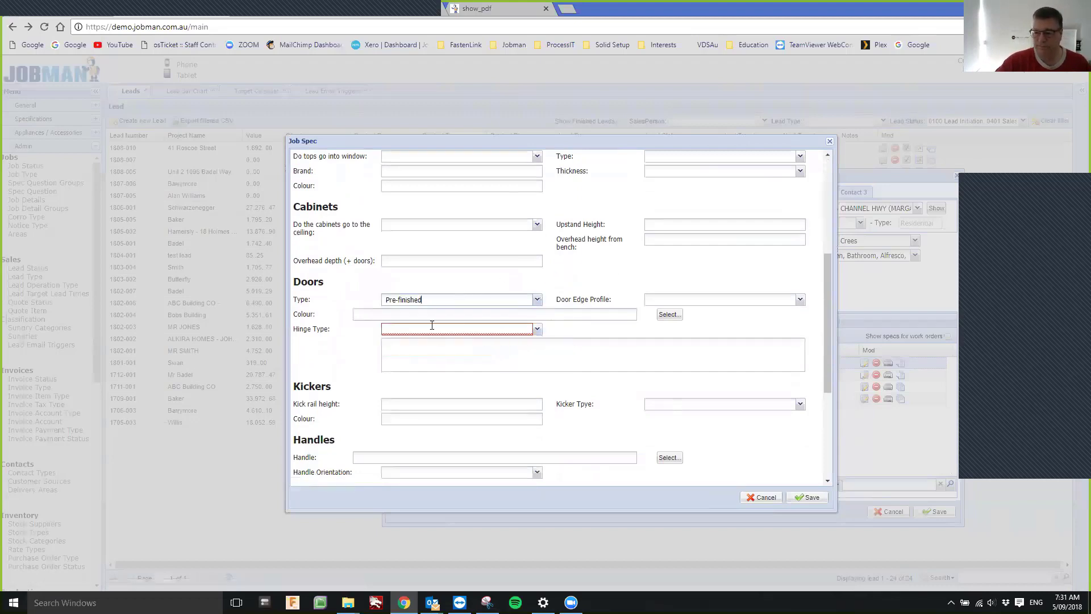
left_click(665, 316)
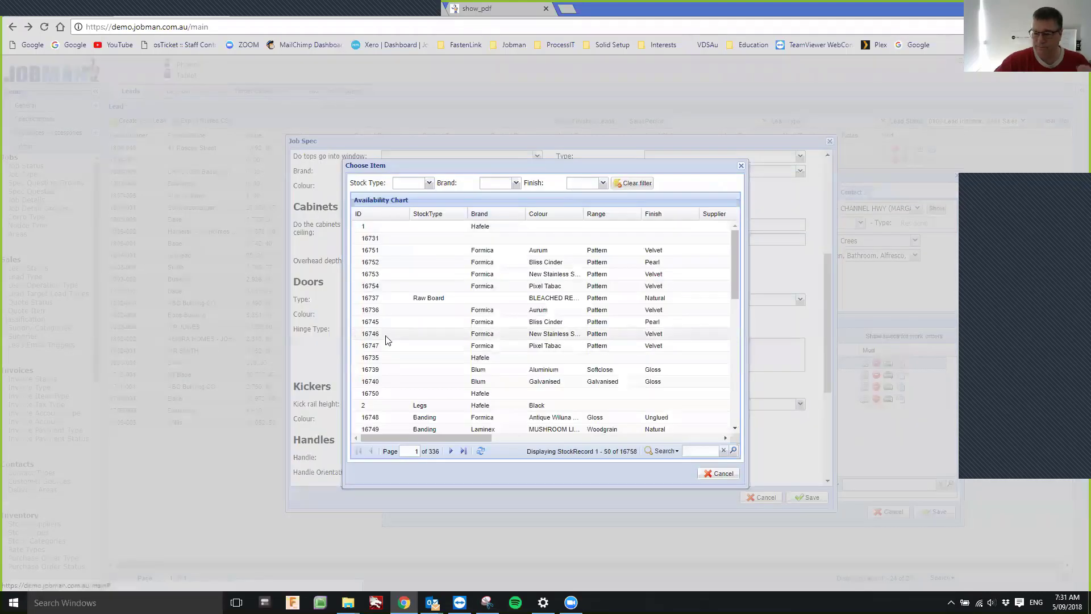
Step: Set the door colour to Formica Bliss Cinder Pearl and hinge type to Hettich, then save the Kitchen spec
left_click(395, 324)
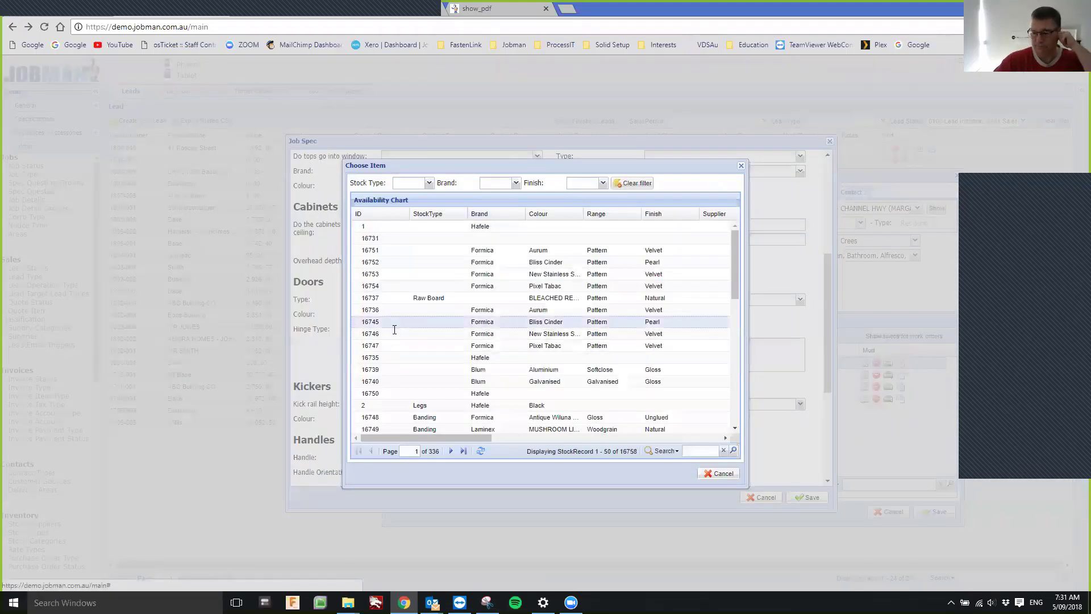
double_click(395, 324)
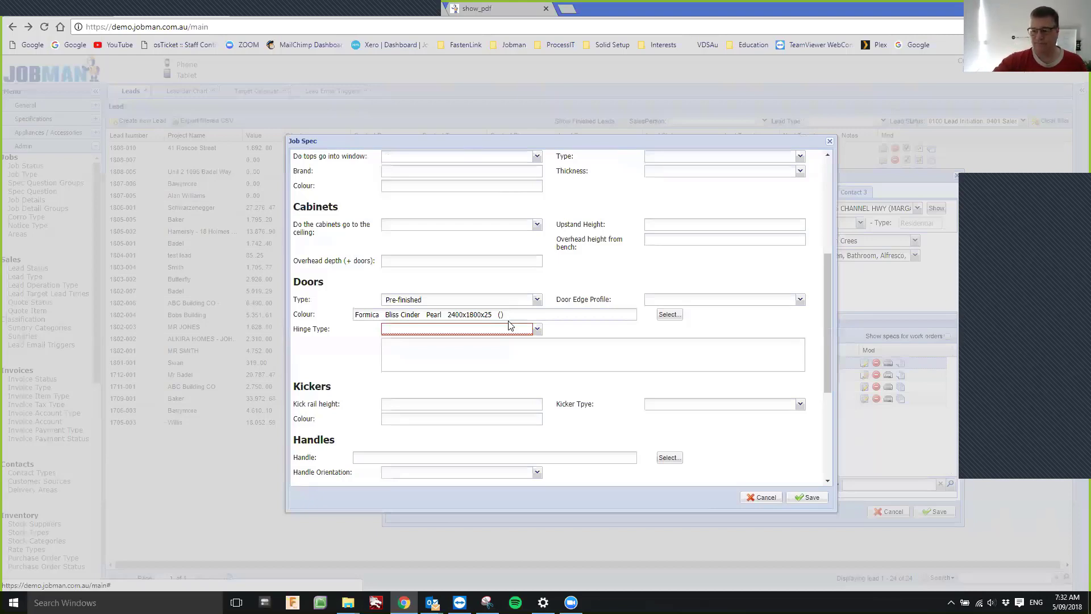
left_click(537, 329)
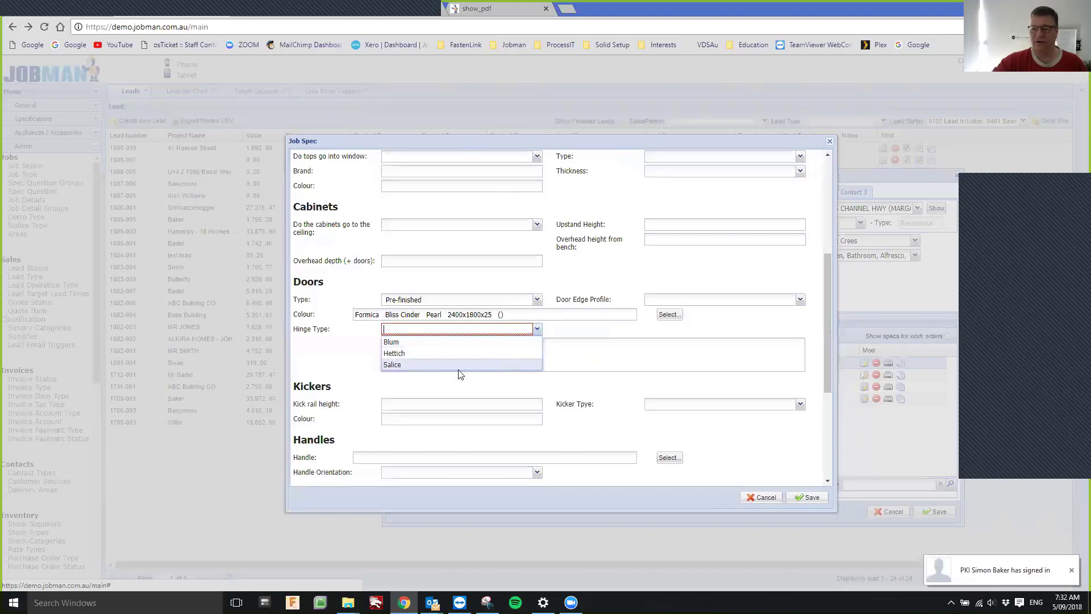
left_click(434, 353)
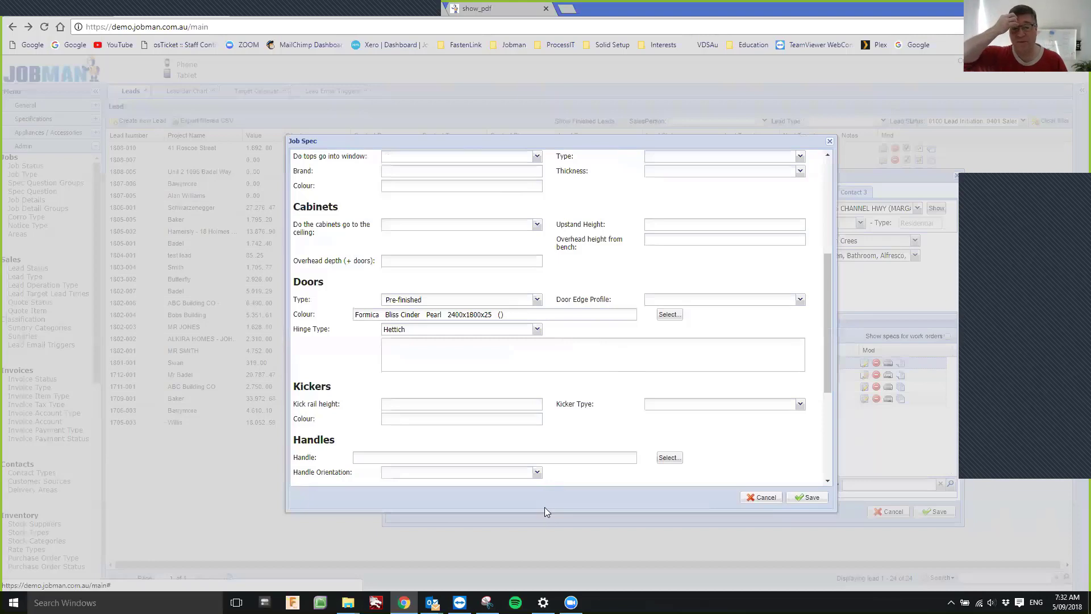
left_click_drag(546, 510, 543, 562)
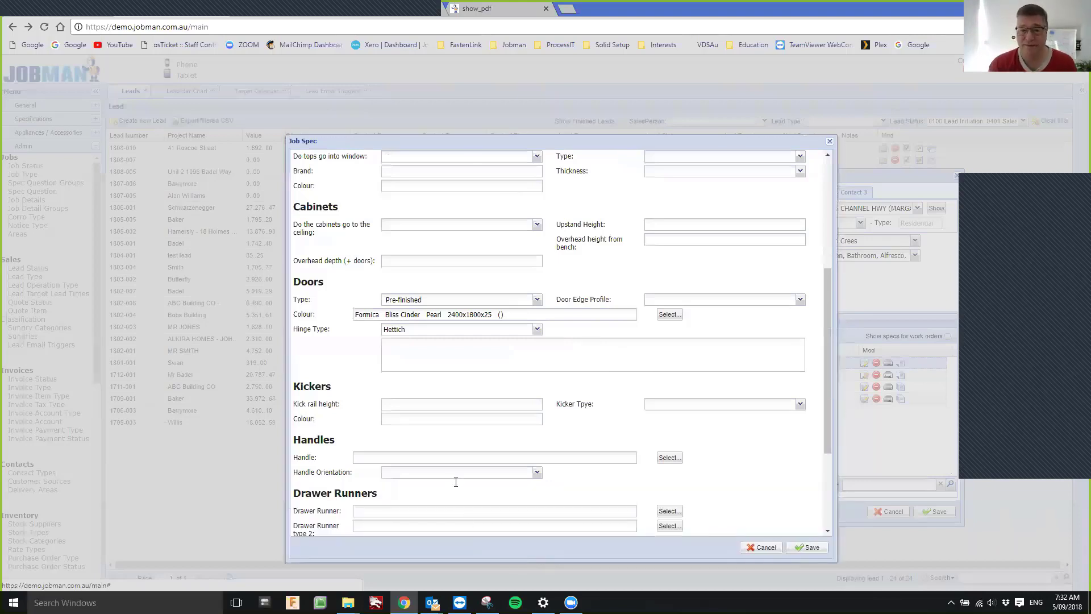
scroll(546, 348, "down", 3)
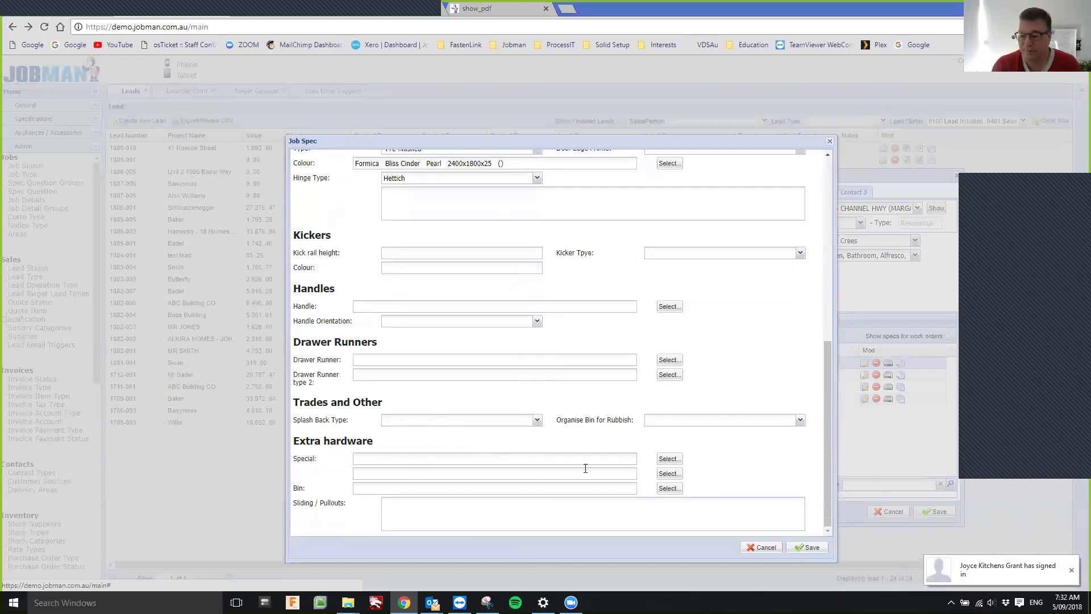
left_click(807, 548)
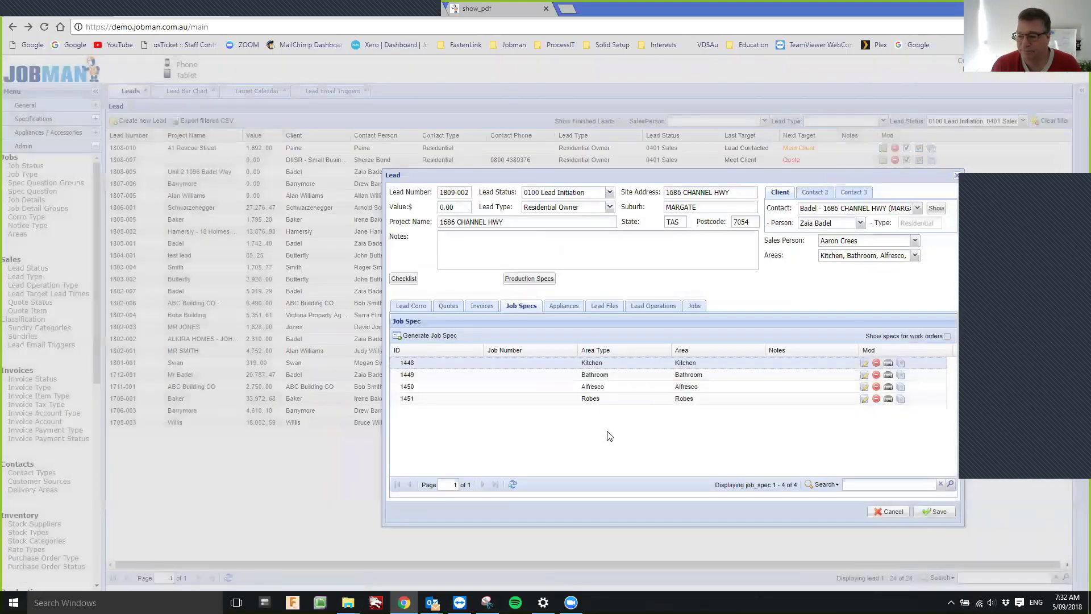
Step: Reopen the Kitchen spec, append 'ette' so the Area reads Kitchenette, and save
double_click(682, 364)
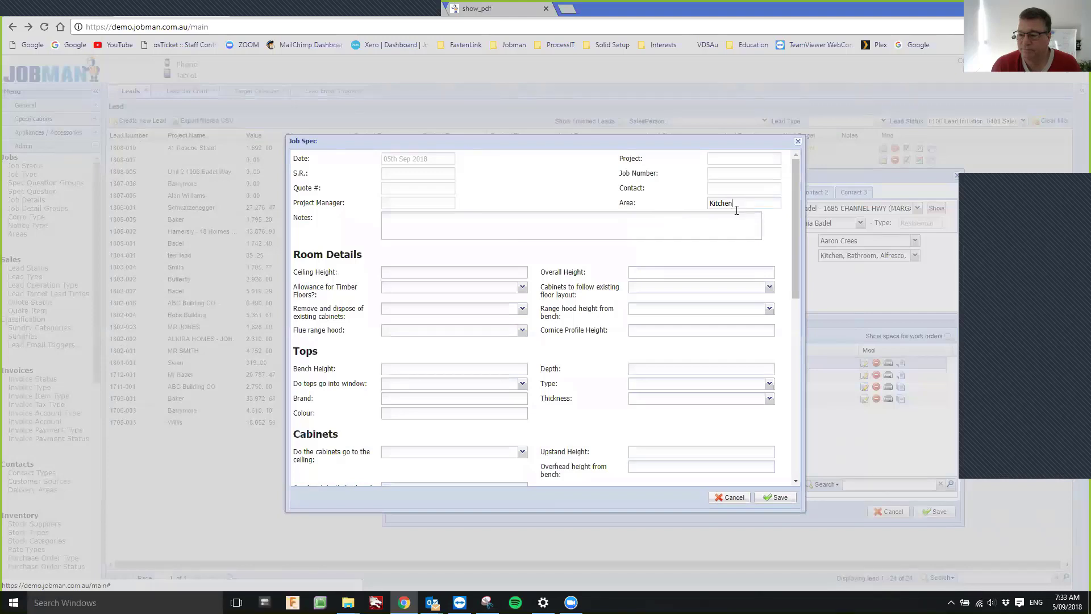
type("ette")
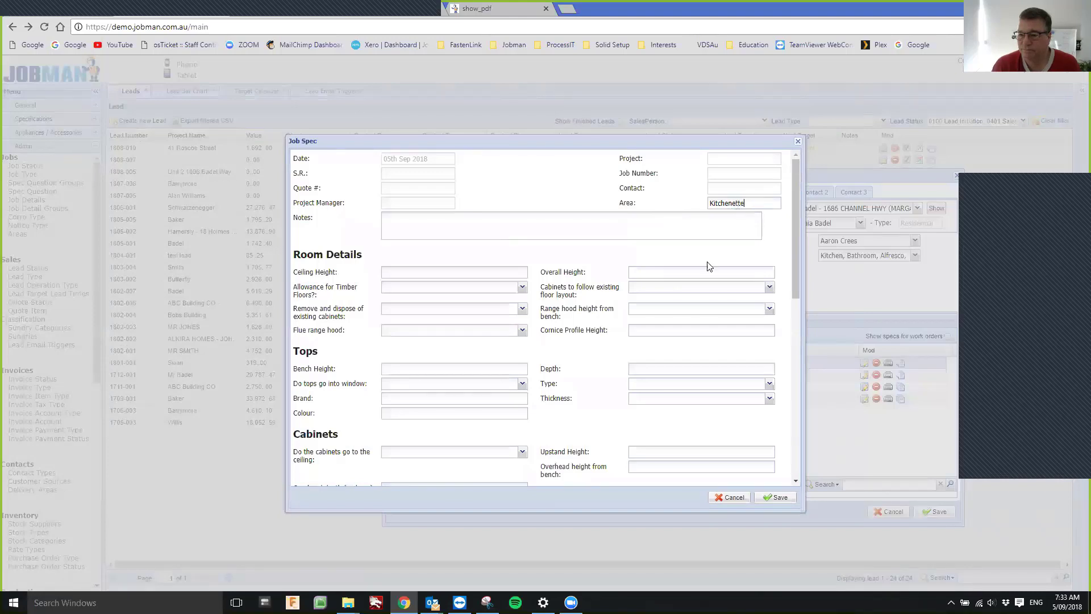
left_click(775, 498)
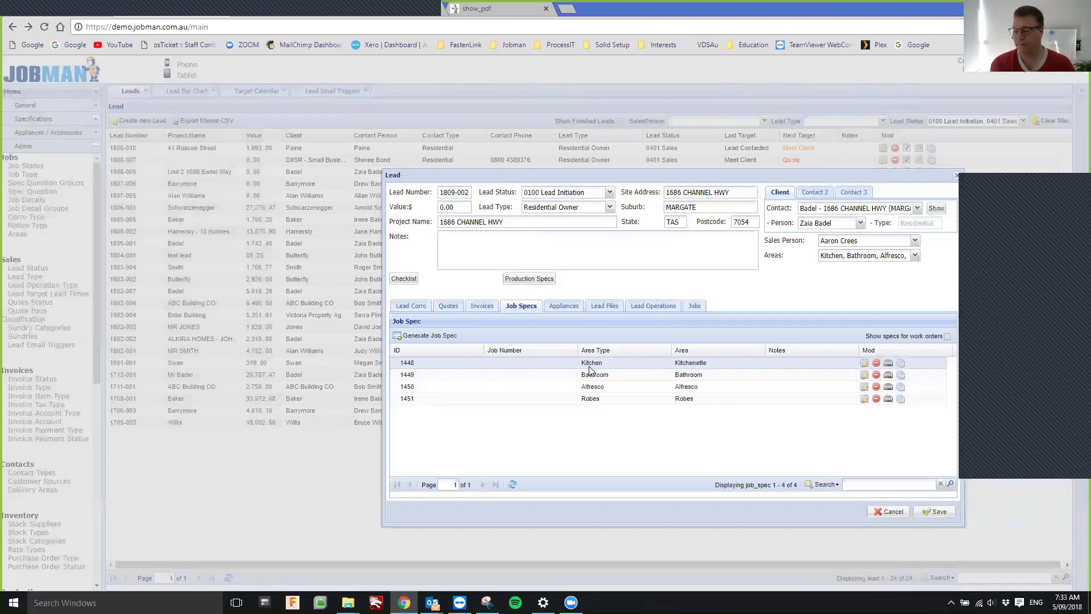
Step: Open the kitchen Oven's details, turn on autofill, and save Westinghouse WVE617S as its model
left_click(564, 305)
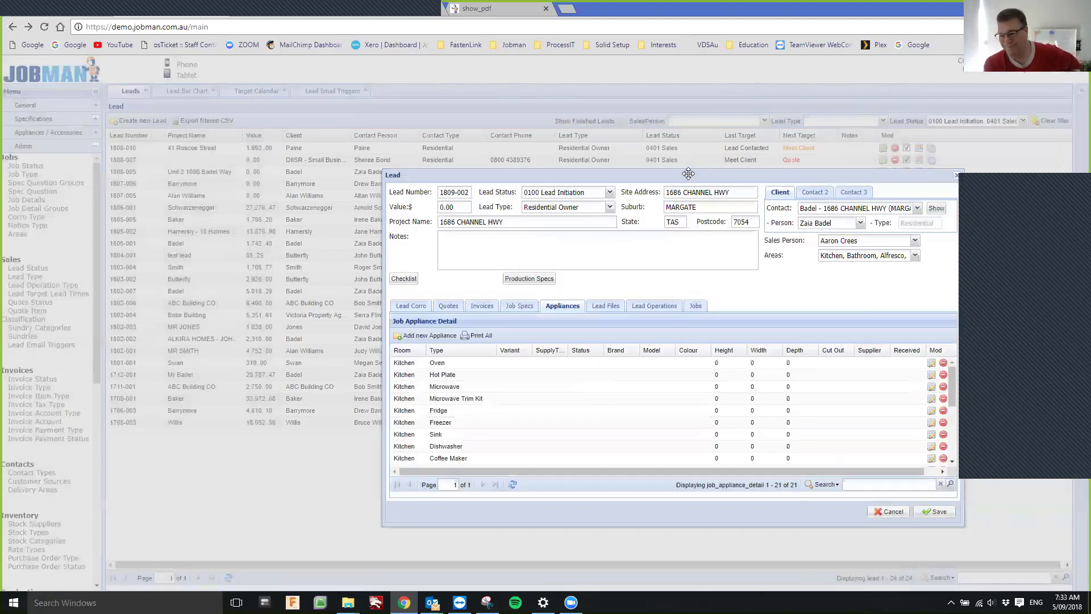
left_click_drag(688, 174, 688, 107)
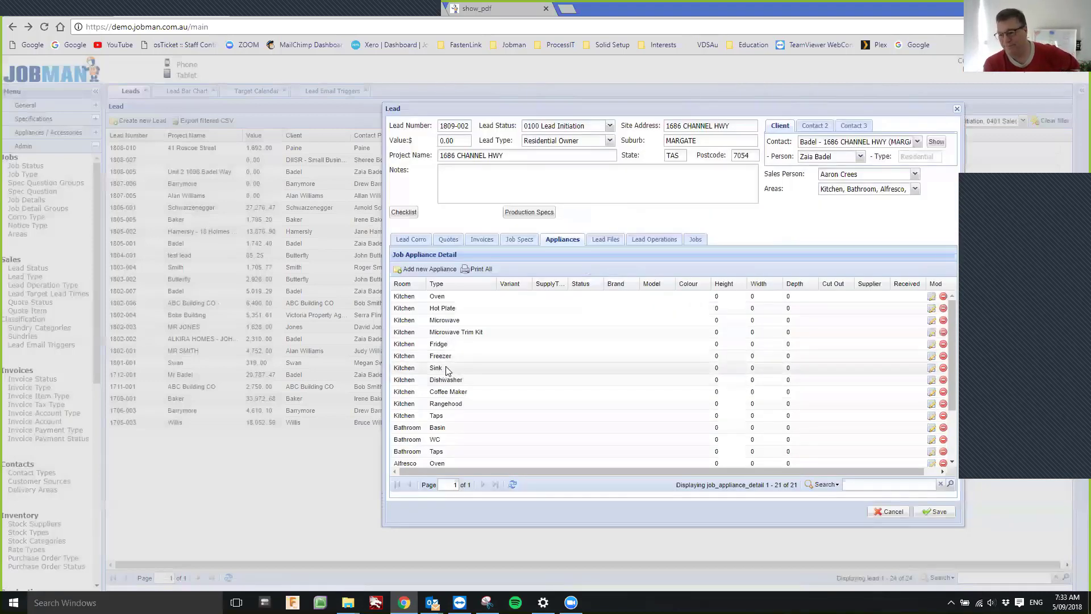
double_click(452, 297)
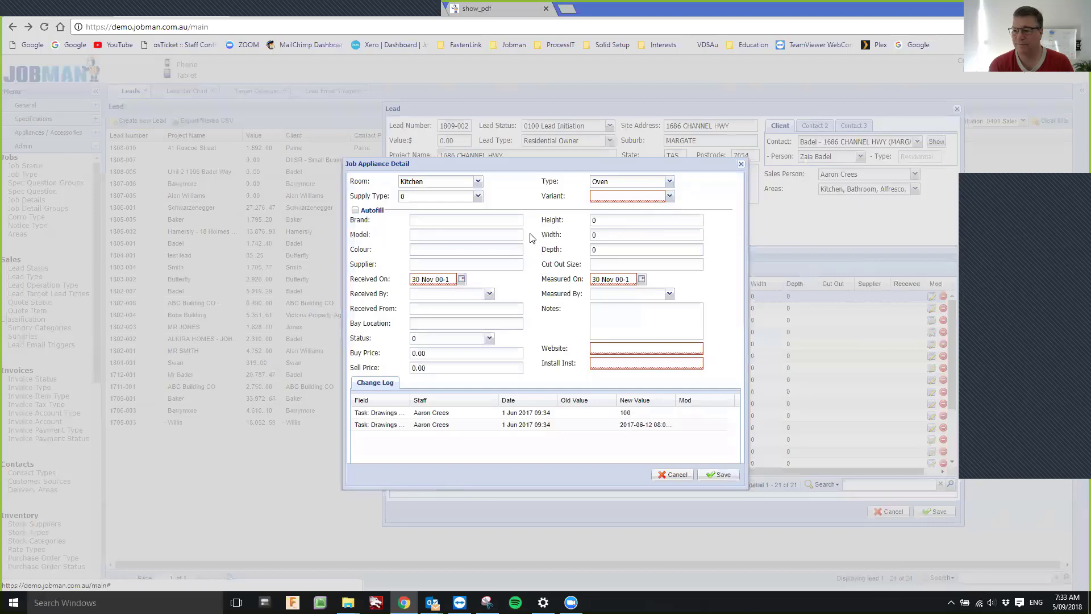
left_click(355, 211)
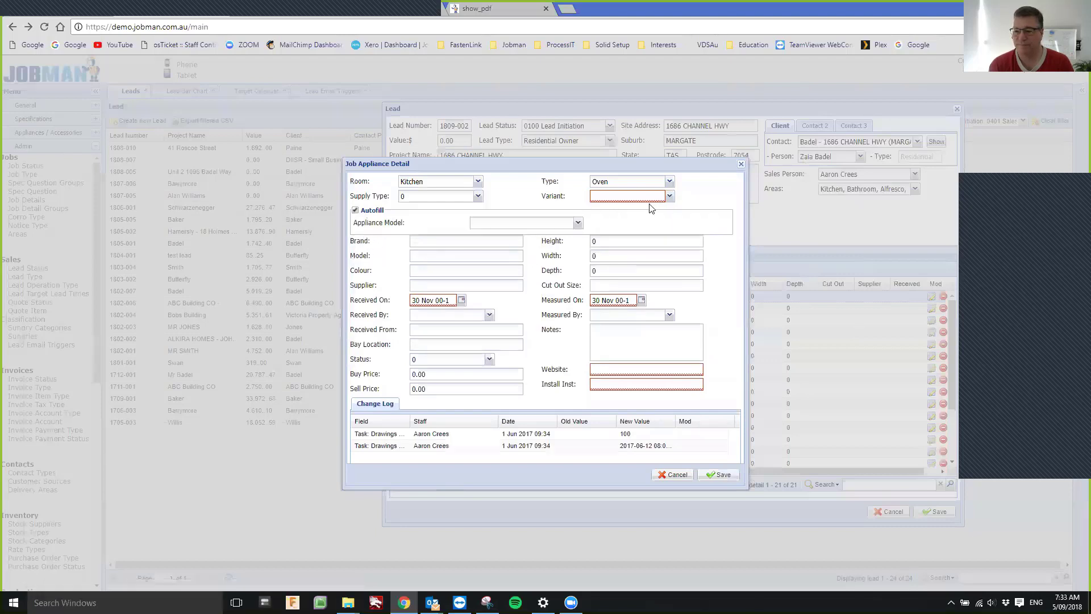
left_click(577, 223)
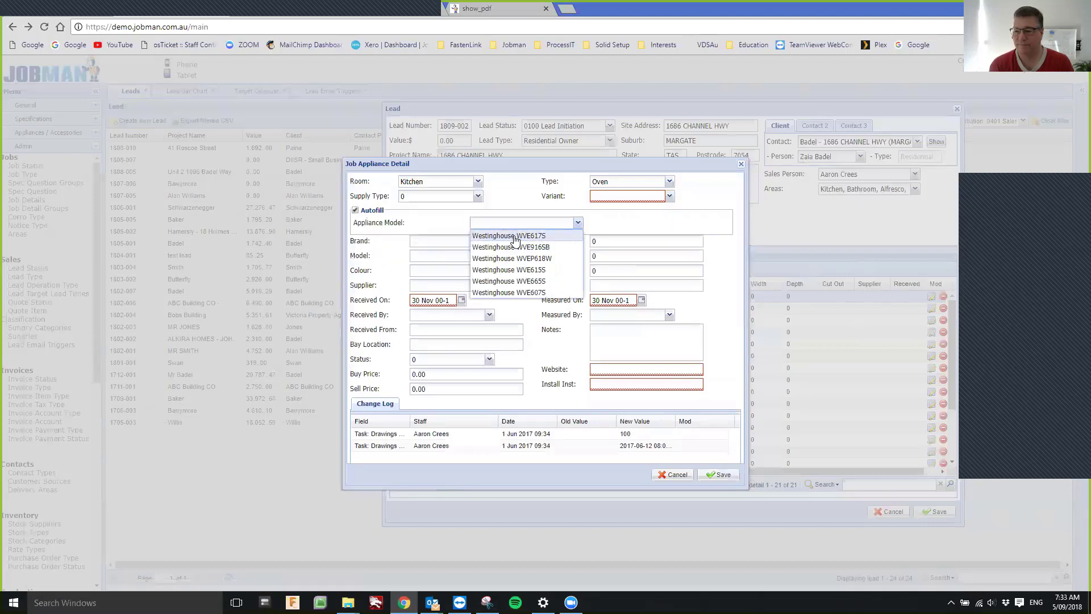
left_click(512, 236)
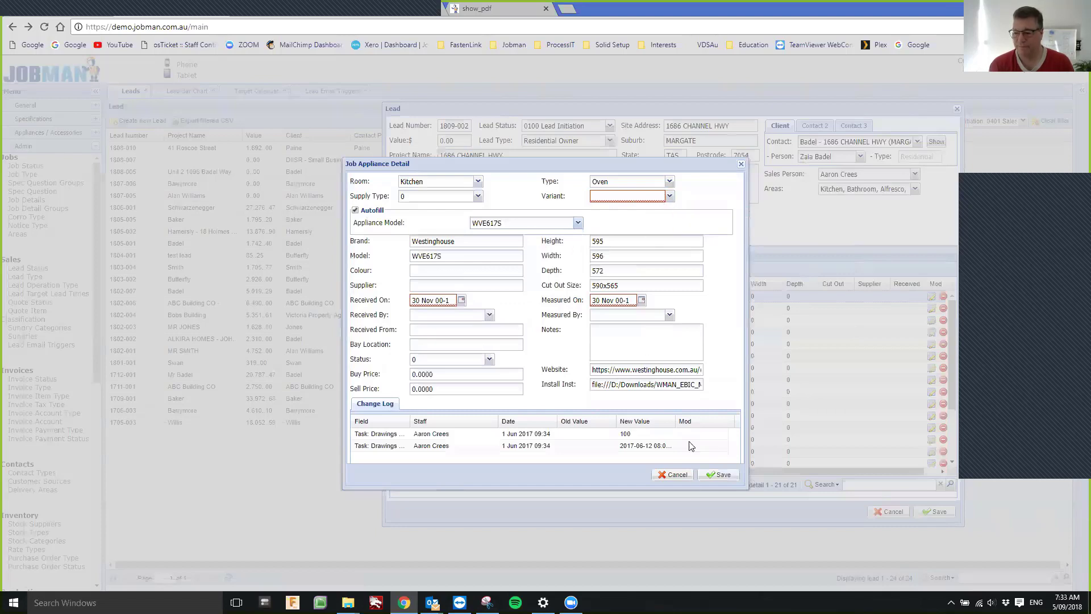
left_click(720, 475)
Step: Set the oven's variant to Under Bench and status to On site, saving the details
left_click(670, 196)
left_click(620, 210)
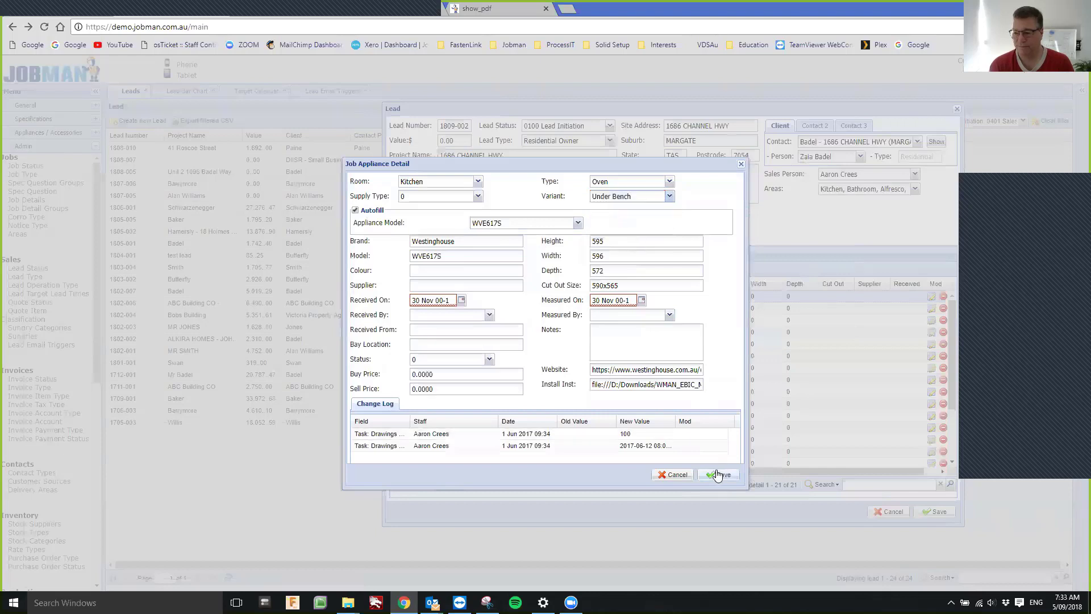
left_click(718, 475)
left_click(490, 364)
left_click(492, 397)
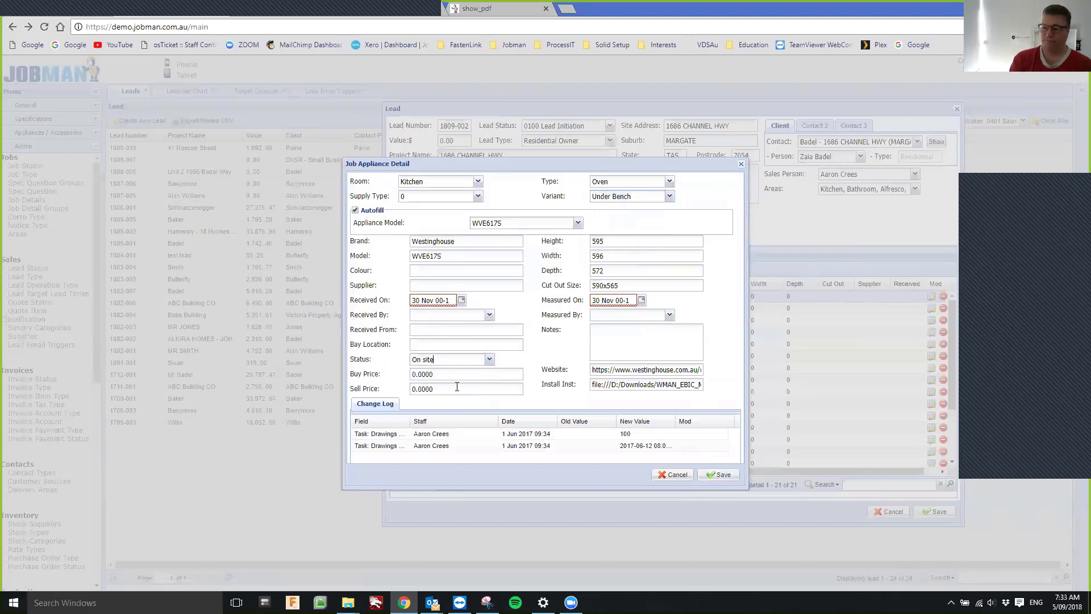
left_click(440, 378)
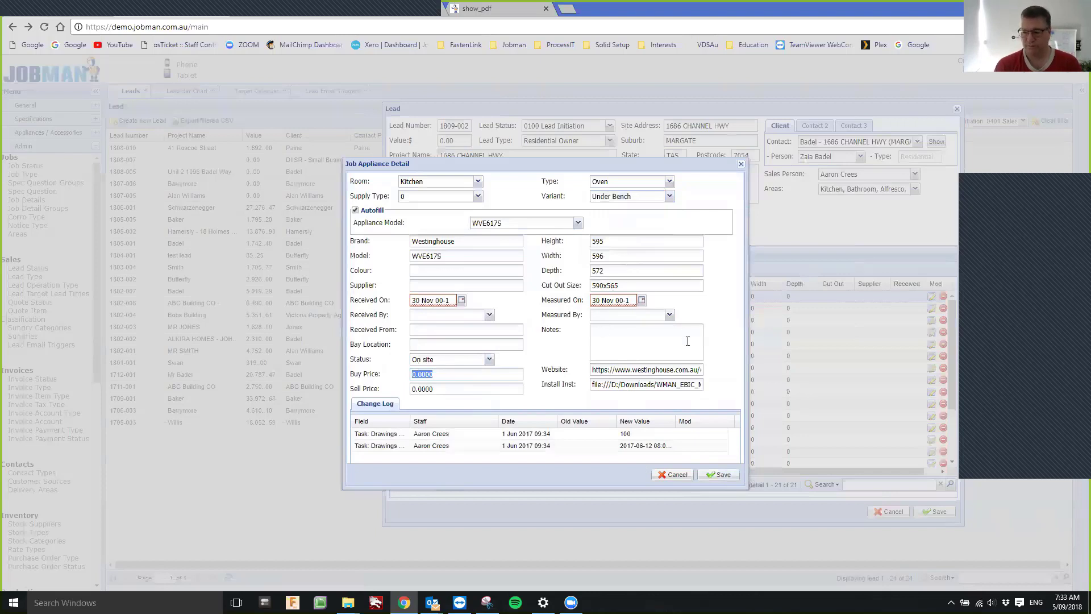
left_click(732, 481)
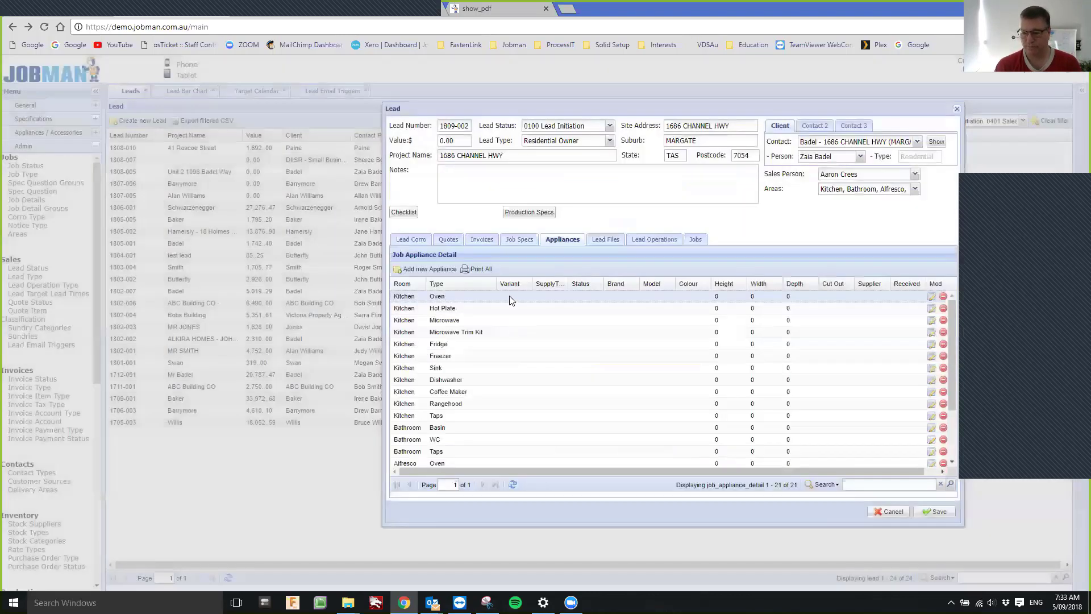
Step: Reopen the kitchen Oven's details to view the Under Bench, Westinghouse and WVE617S change log entries
double_click(672, 296)
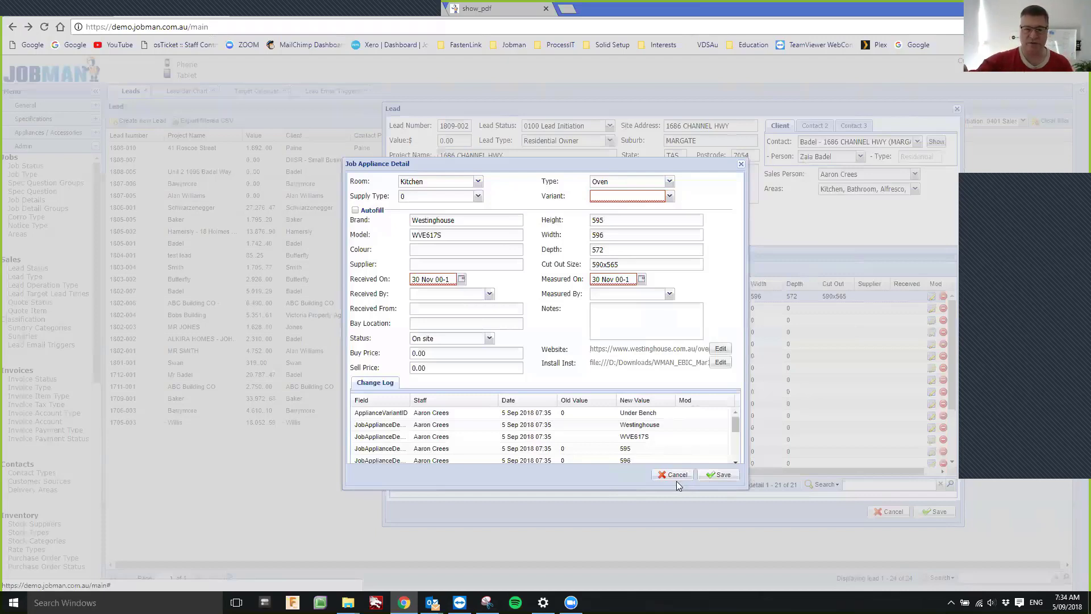
Step: In the documents Explorer window, browse up to Dropbox and into a lead folder in lead_database
mouse_move(348, 602)
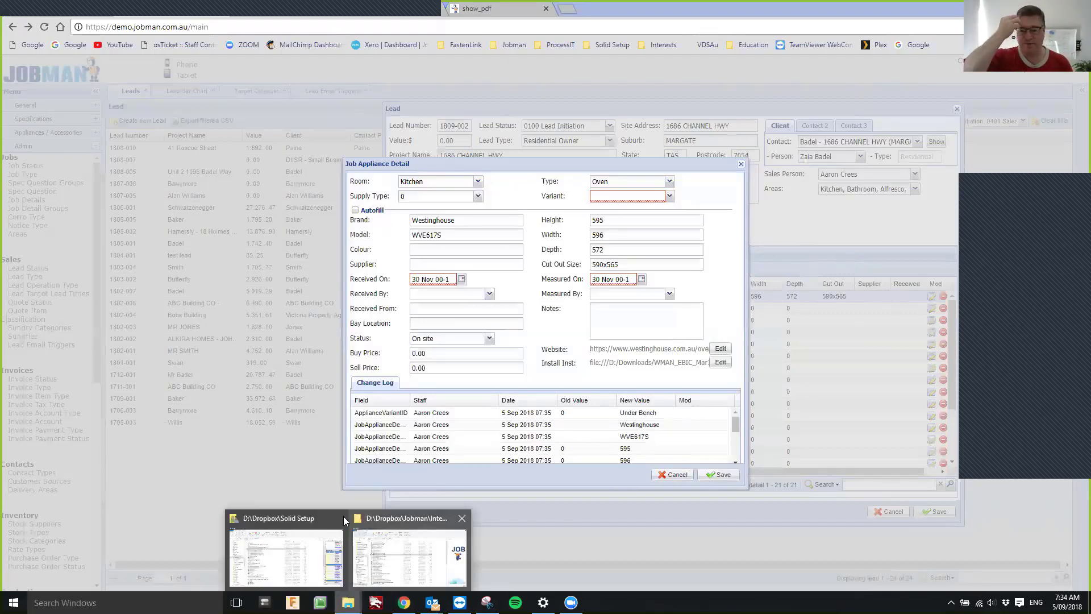
left_click(402, 518)
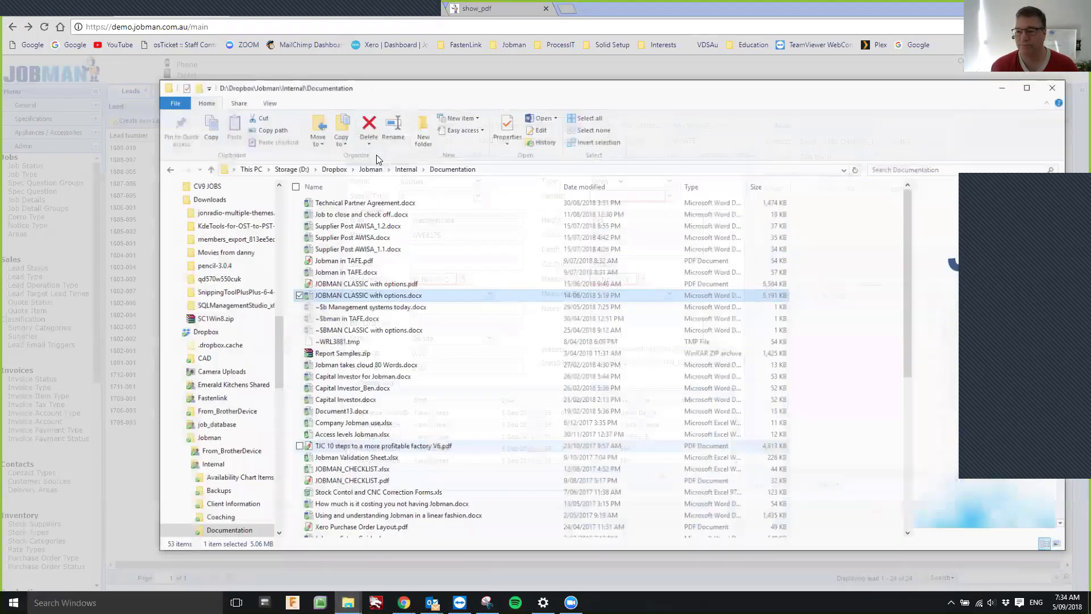
left_click(377, 153)
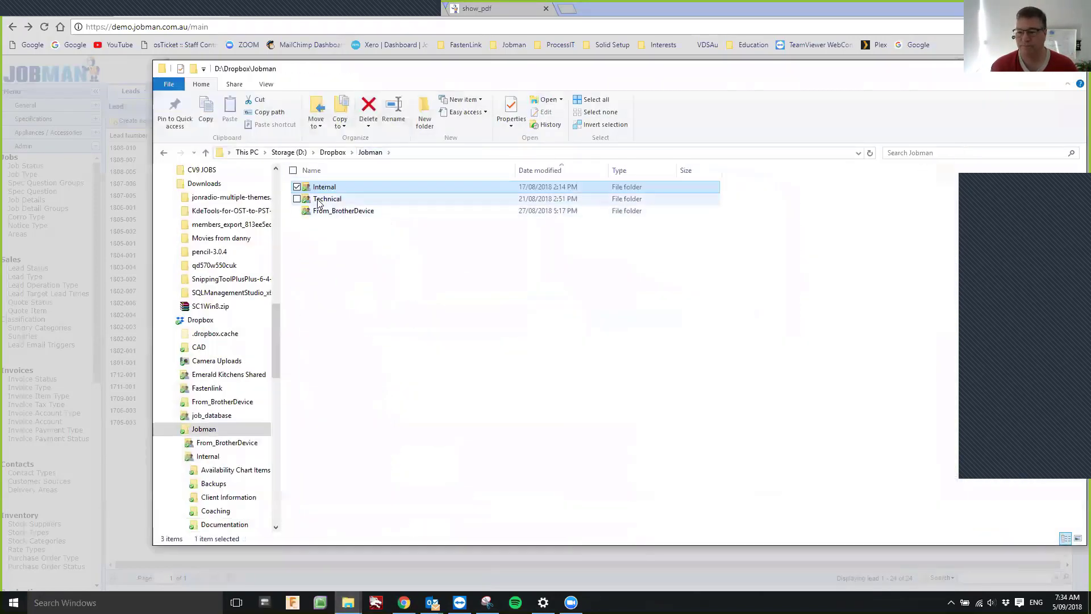
left_click(332, 152)
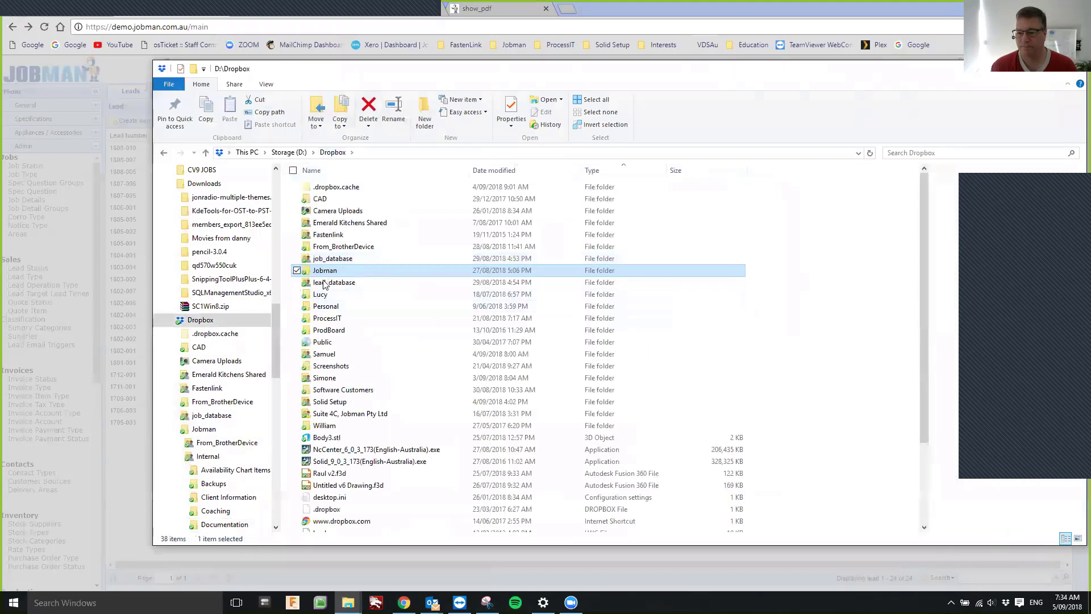
double_click(319, 283)
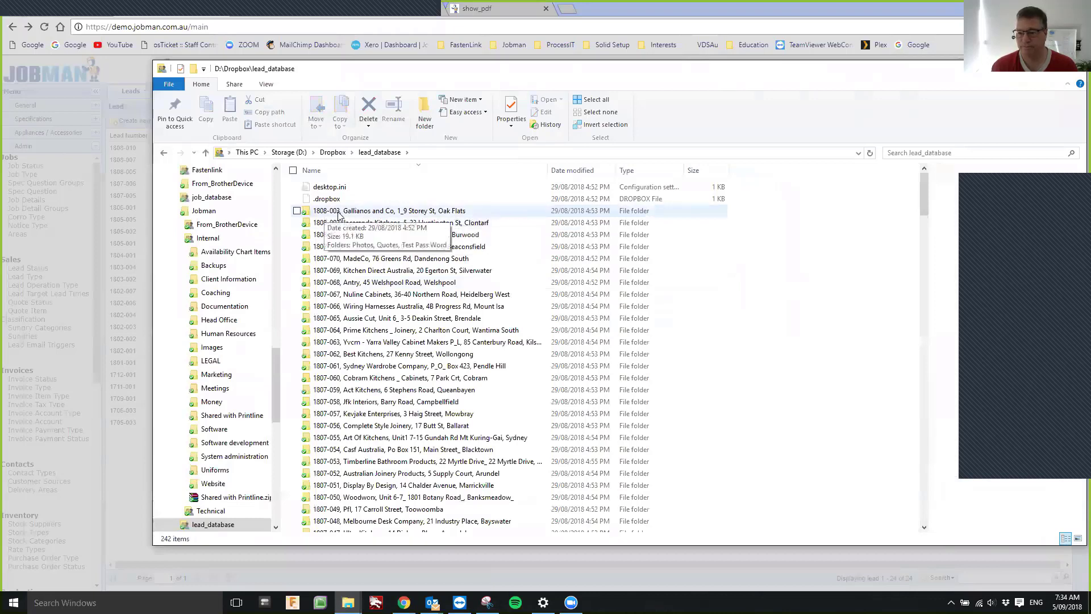
double_click(342, 218)
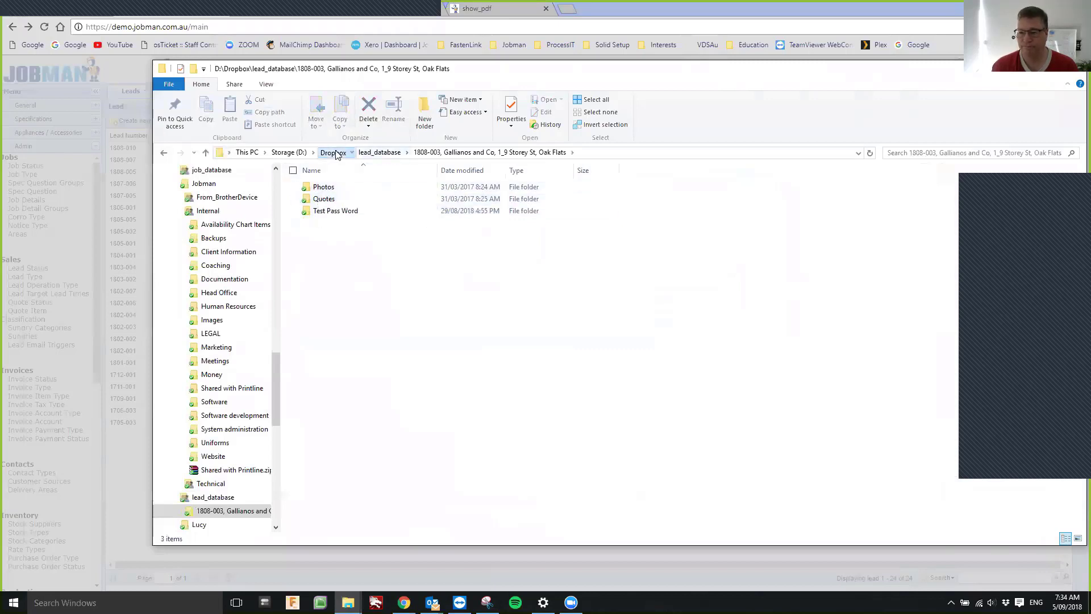
Step: Go to Dropbox > job_database, search 'car', and open the Carrera By Design job folder
key("alt+Up")
key("alt+Up")
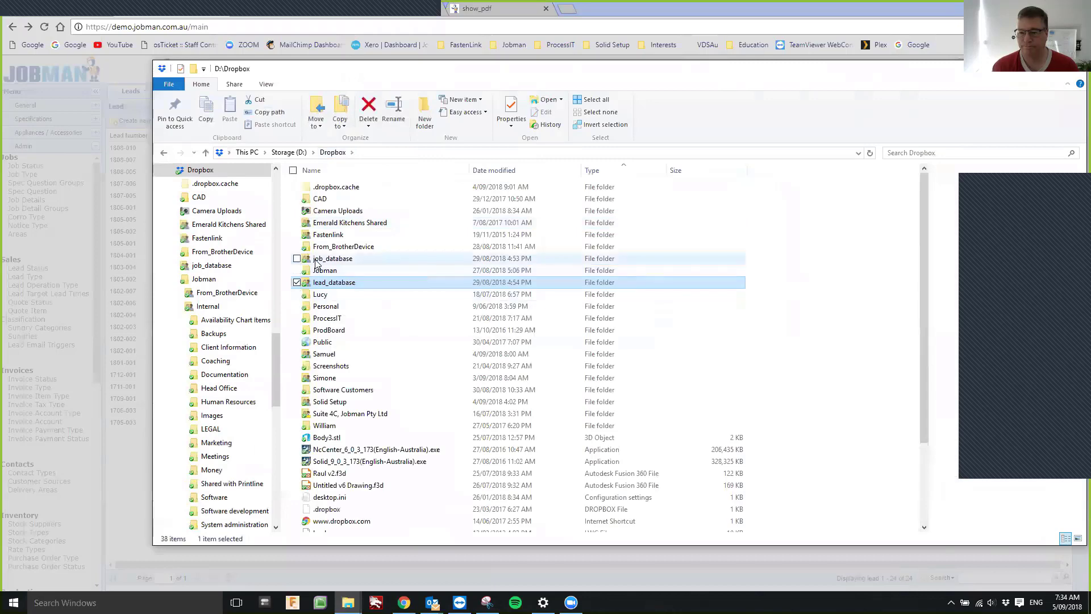
double_click(317, 266)
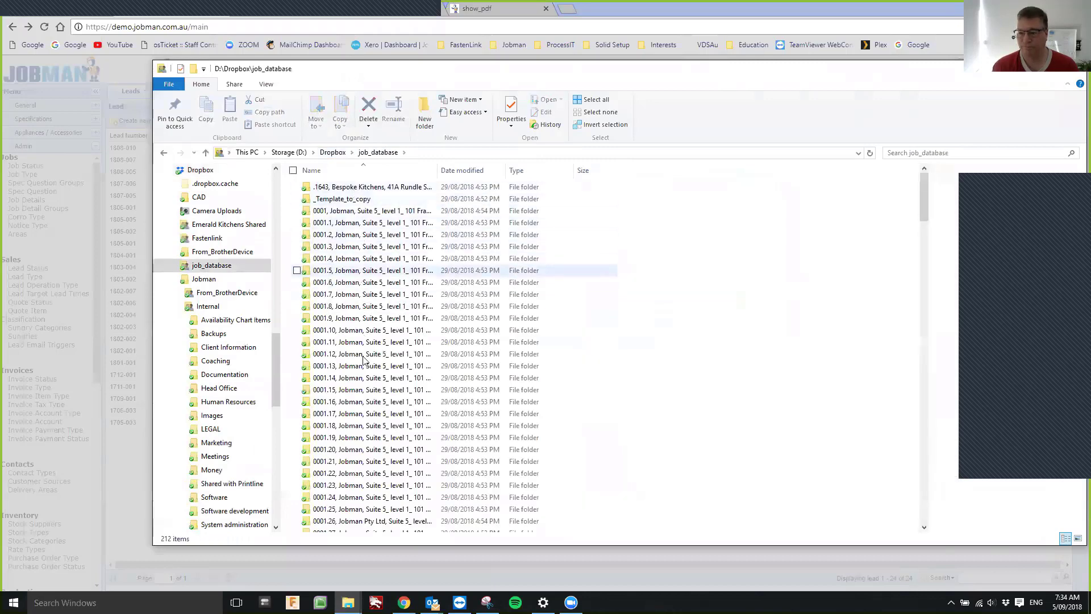
scroll(423, 439, "down", 10)
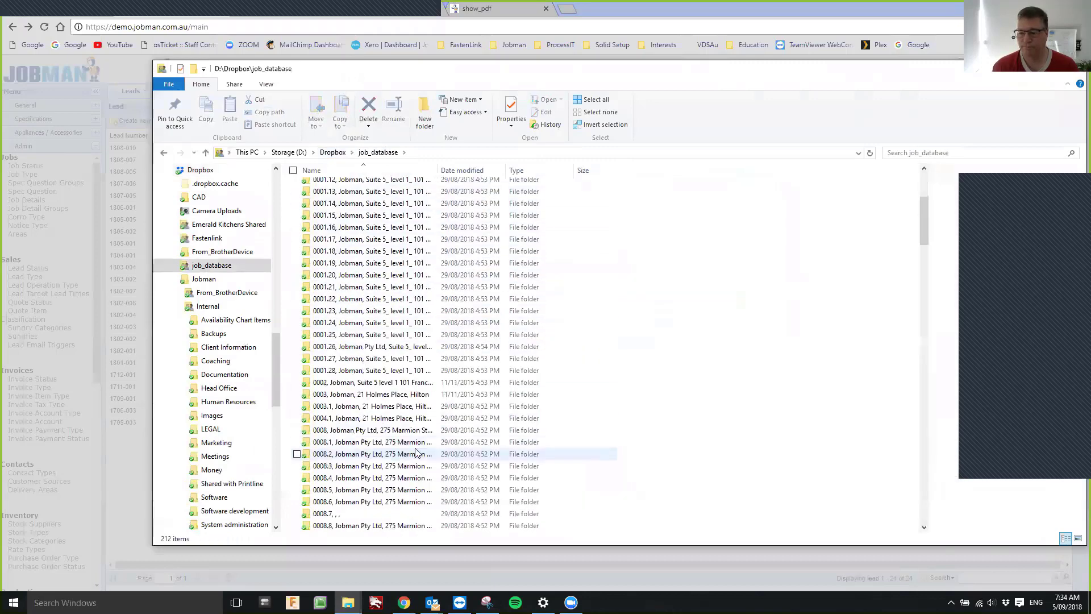
left_click(903, 153)
scroll(902, 154, "down", 1)
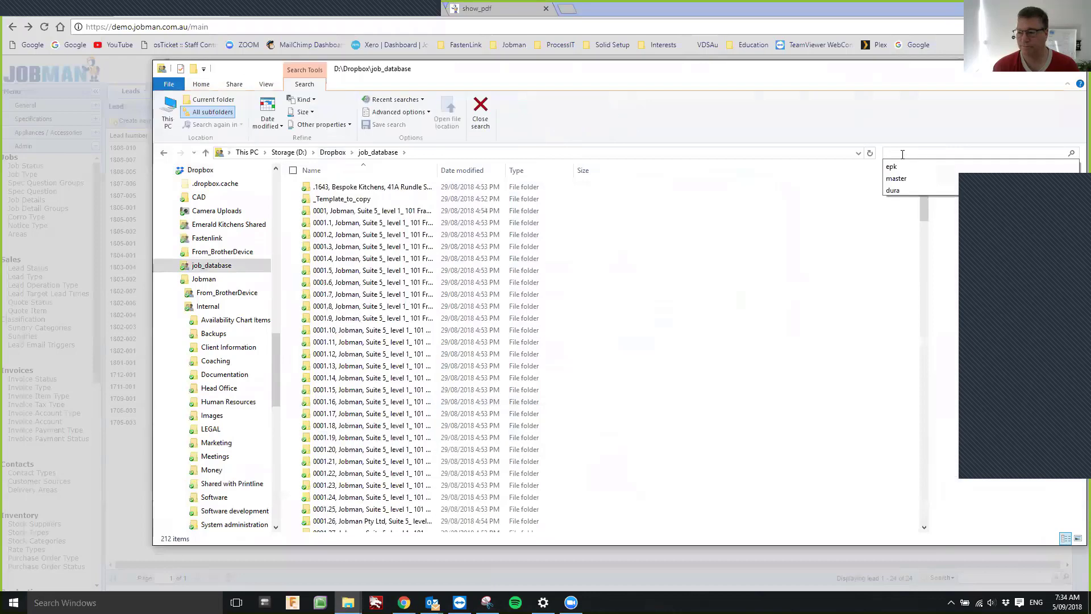
type("ca")
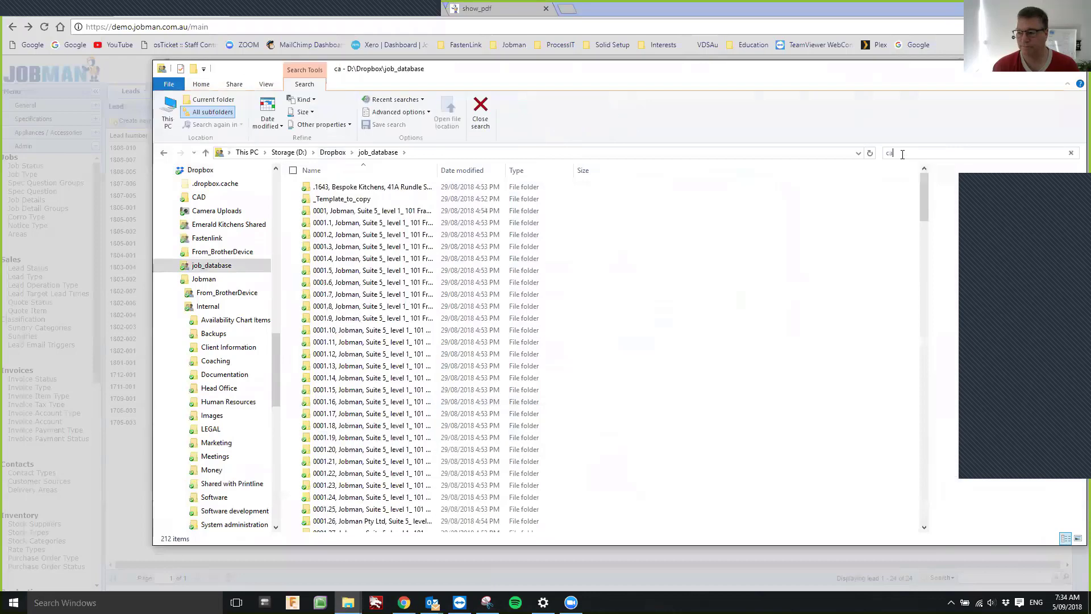
type("r")
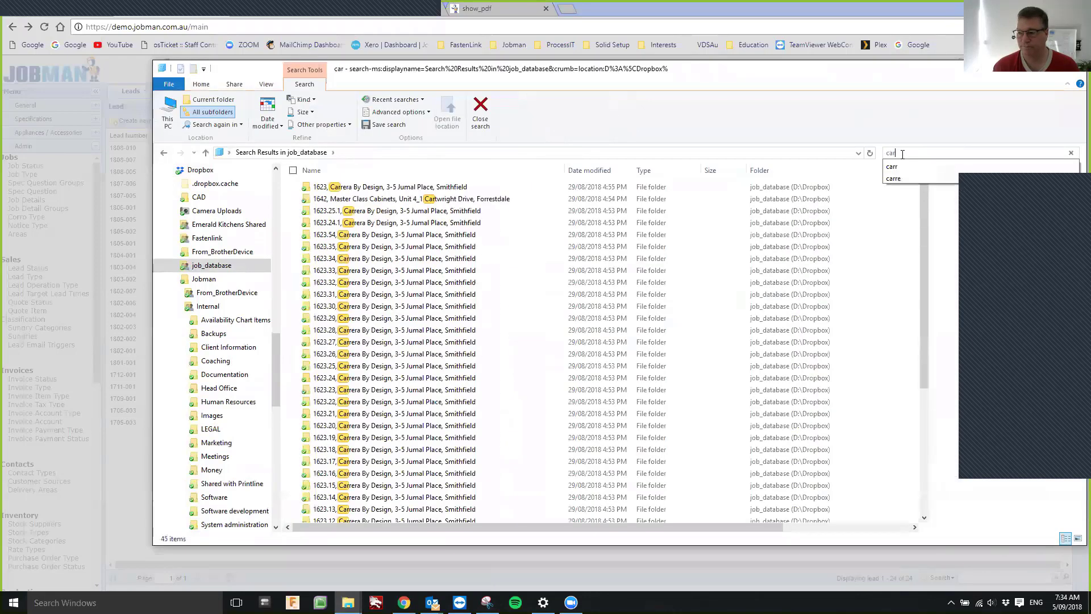
double_click(377, 192)
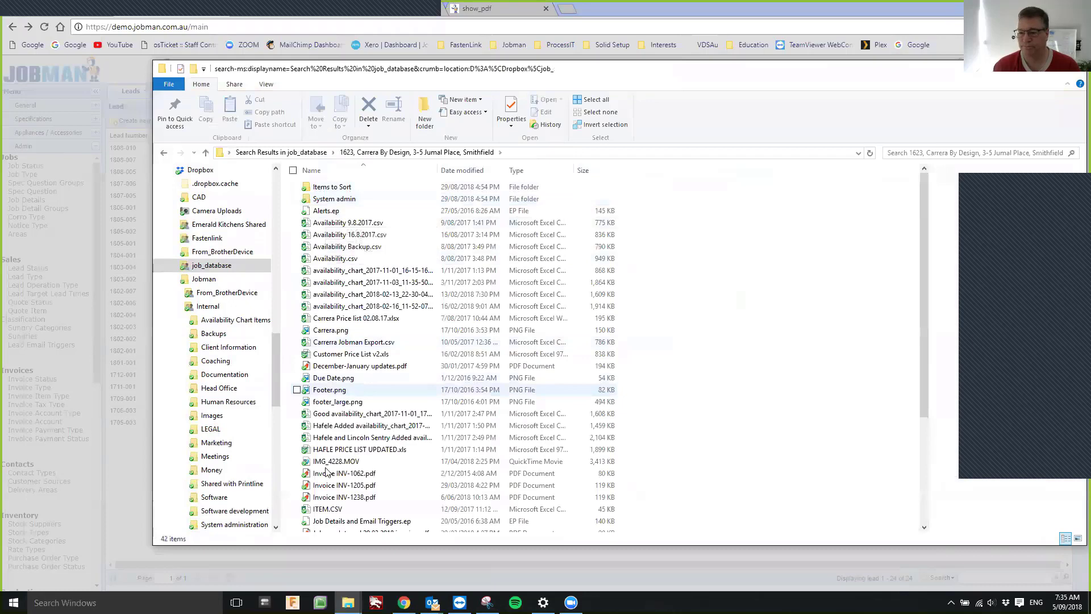
scroll(398, 352, "down", 2)
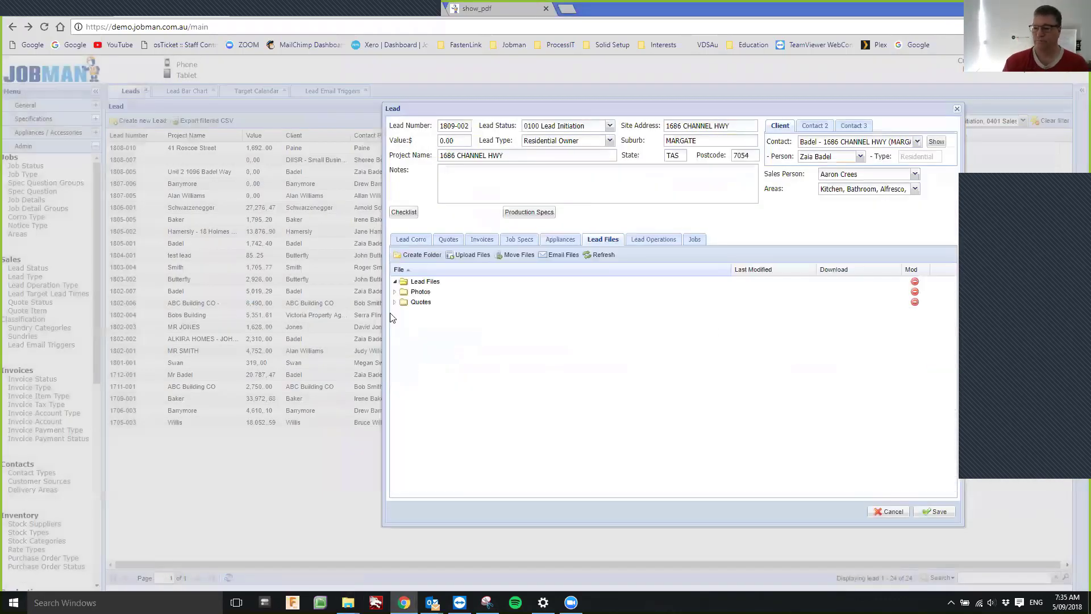
Step: Expand the empty Photos folder, open and cancel the Email Files form, then view Lead Operations
left_click(394, 291)
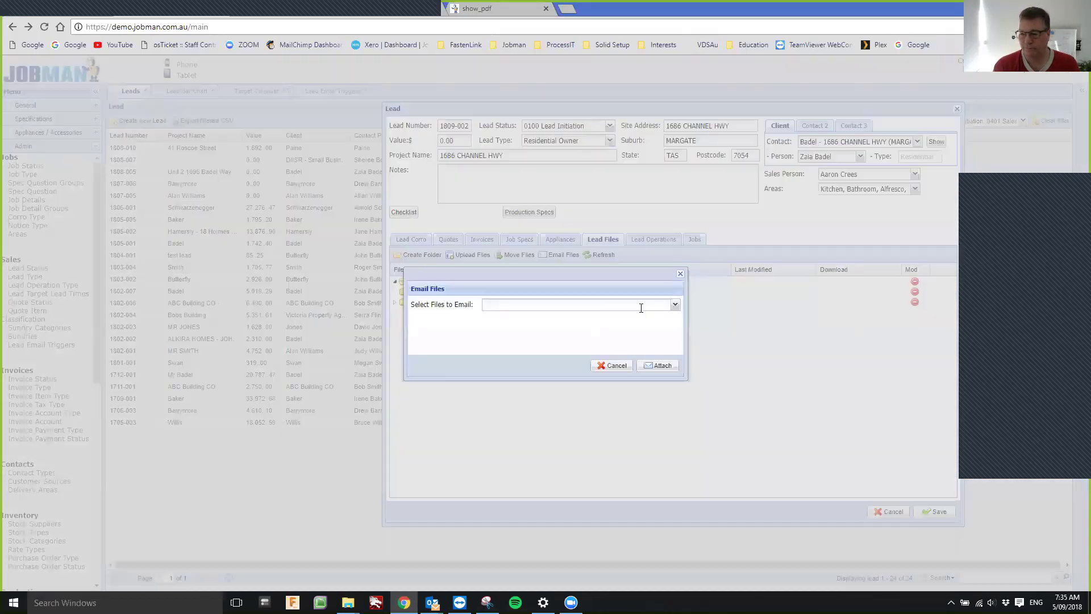
left_click(674, 305)
left_click(622, 368)
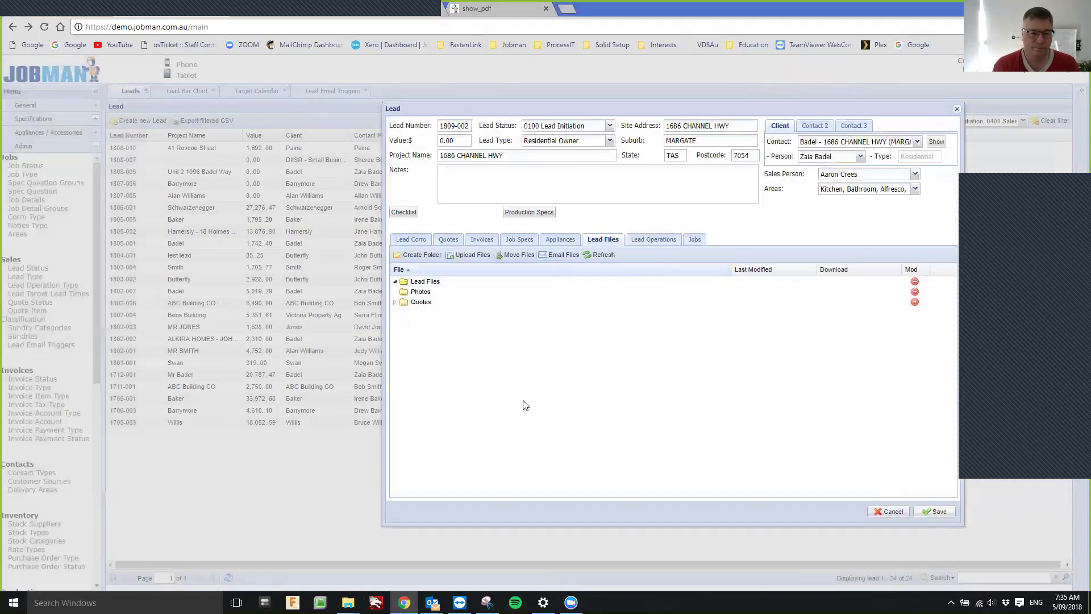
left_click(654, 240)
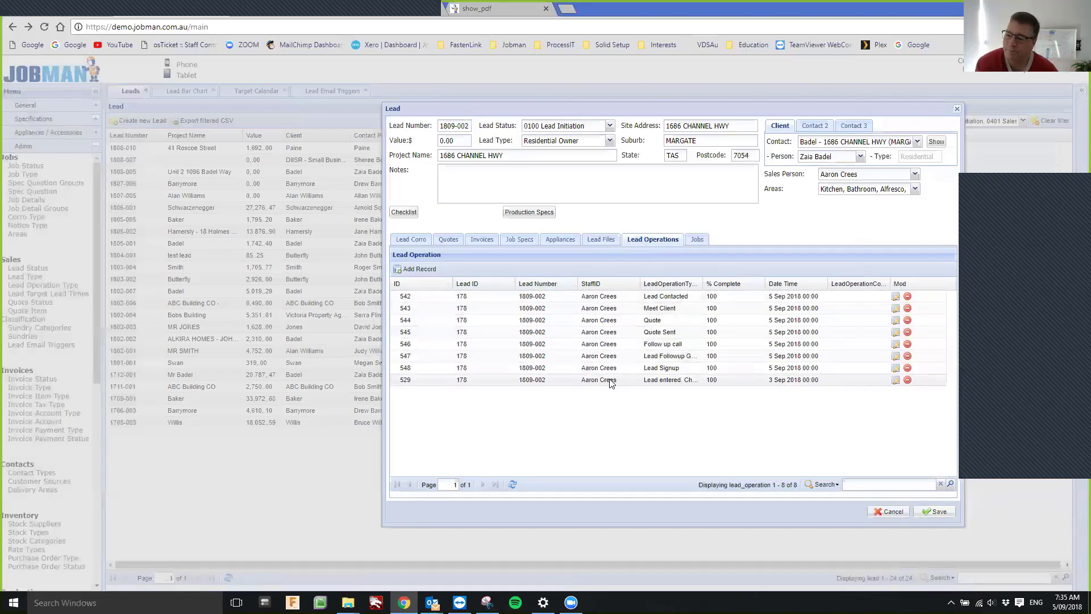
left_click(698, 238)
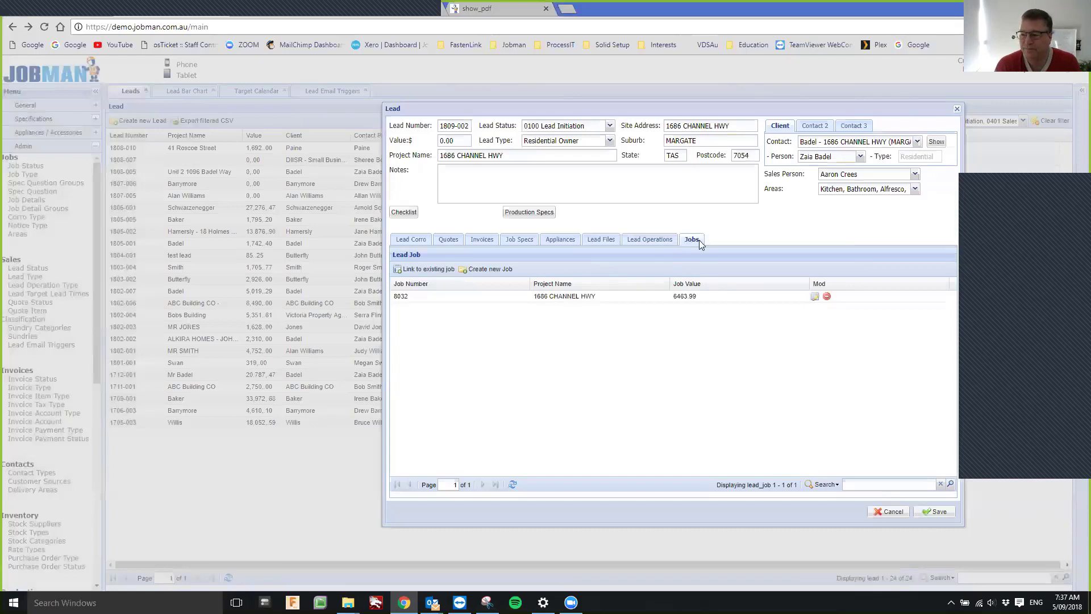
Step: Open and cancel the lead checklist, close the lead, and go to General > Job Book > Jobs
double_click(403, 213)
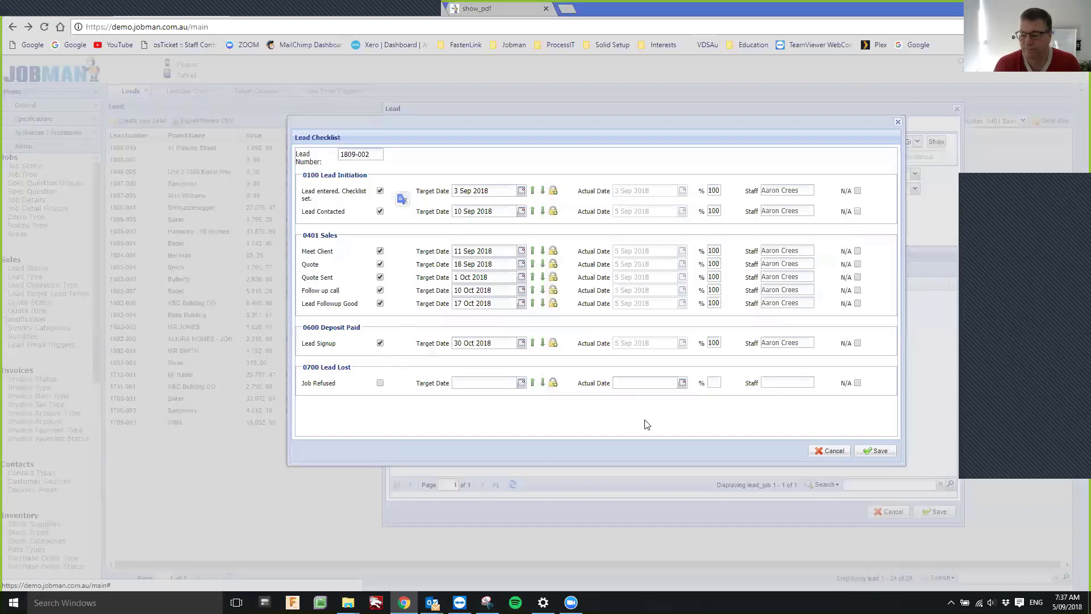
left_click(831, 450)
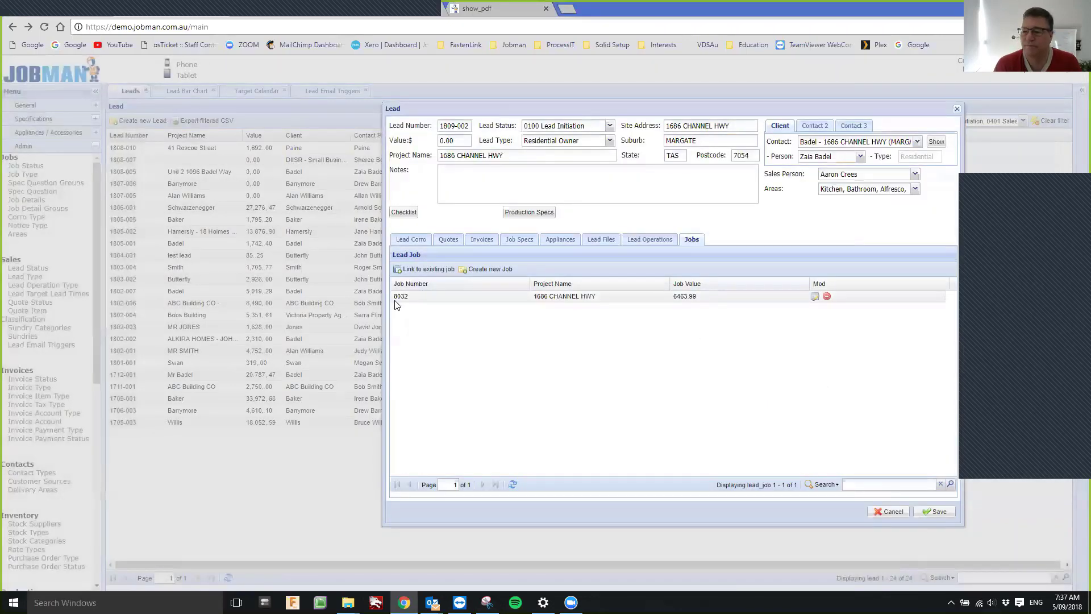
left_click(878, 512)
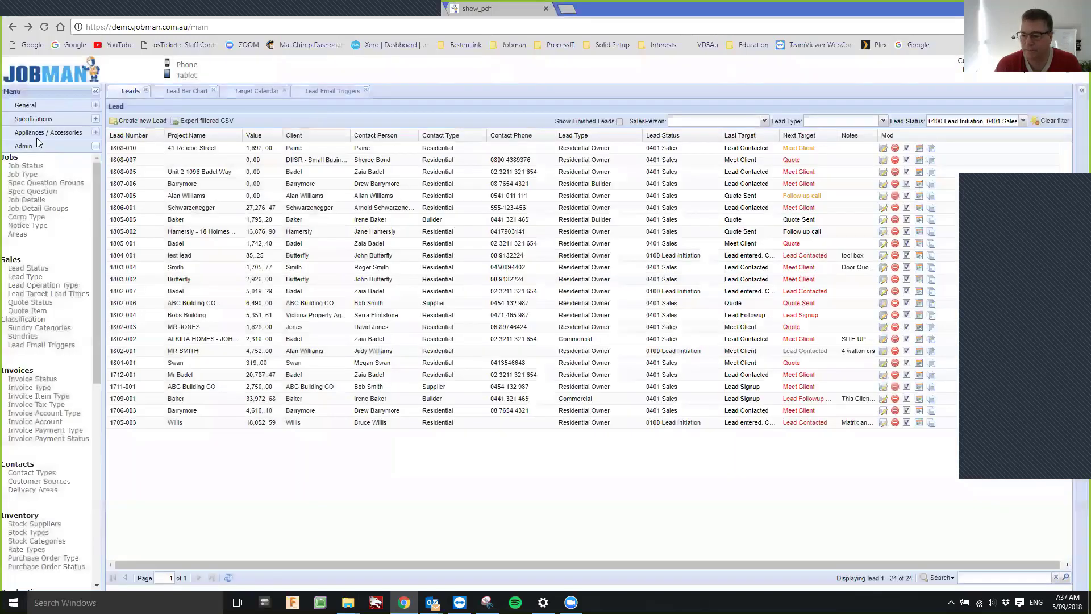
left_click(25, 105)
left_click(15, 133)
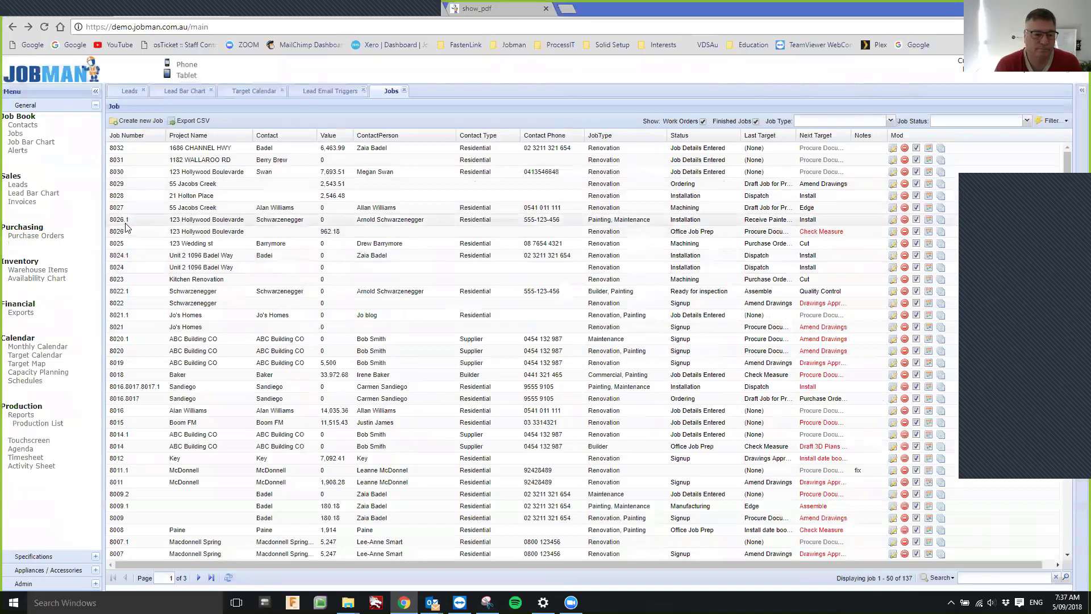
Step: Open job 8032 from the Jobs grid and show its Job Checklist
scroll(176, 462, "down", 2)
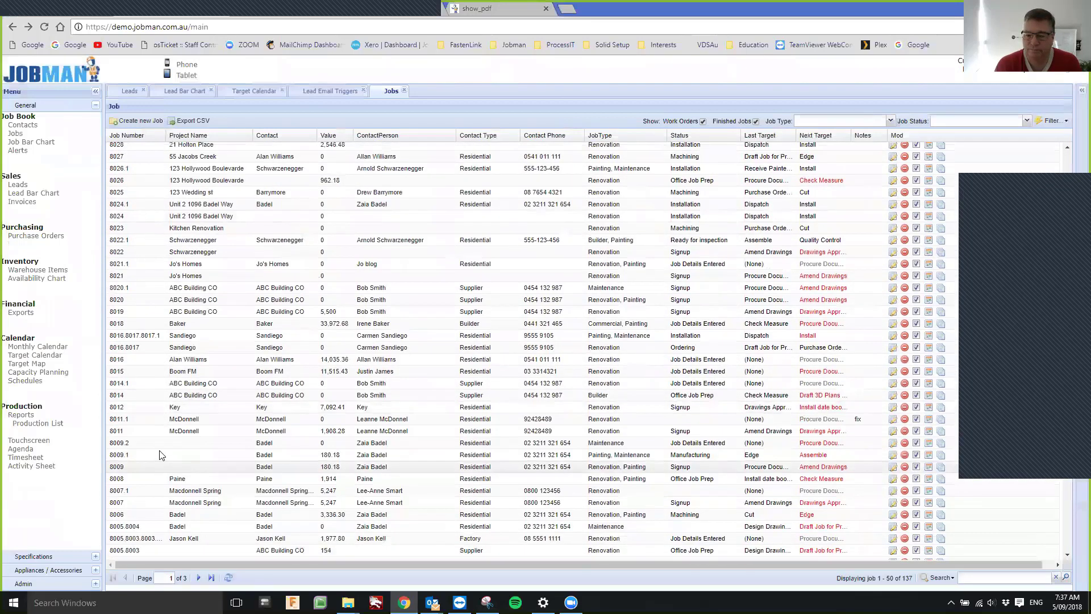
scroll(154, 398, "up", 2)
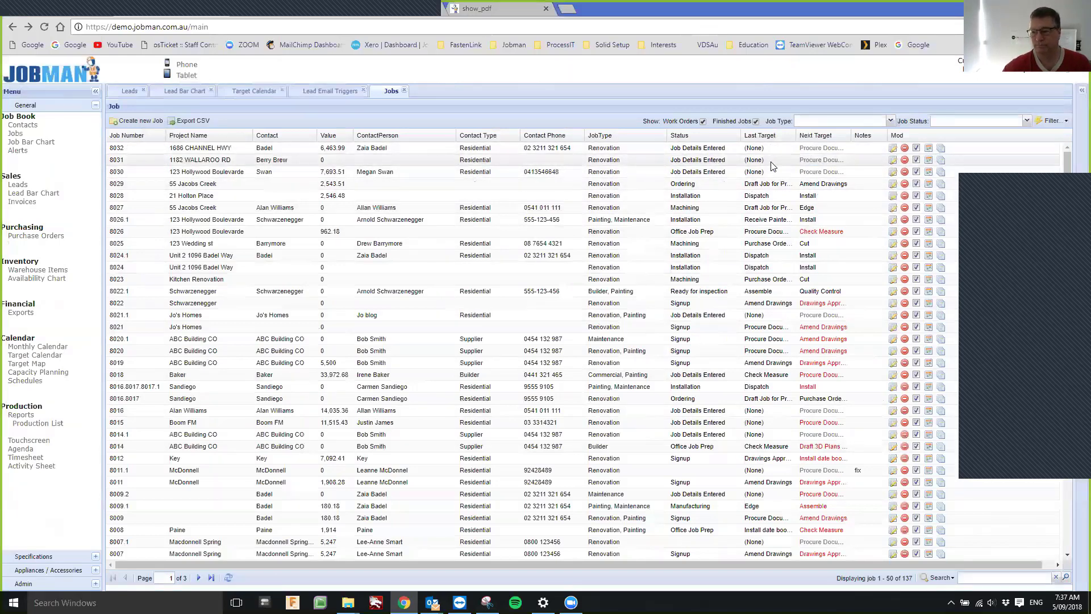
double_click(420, 147)
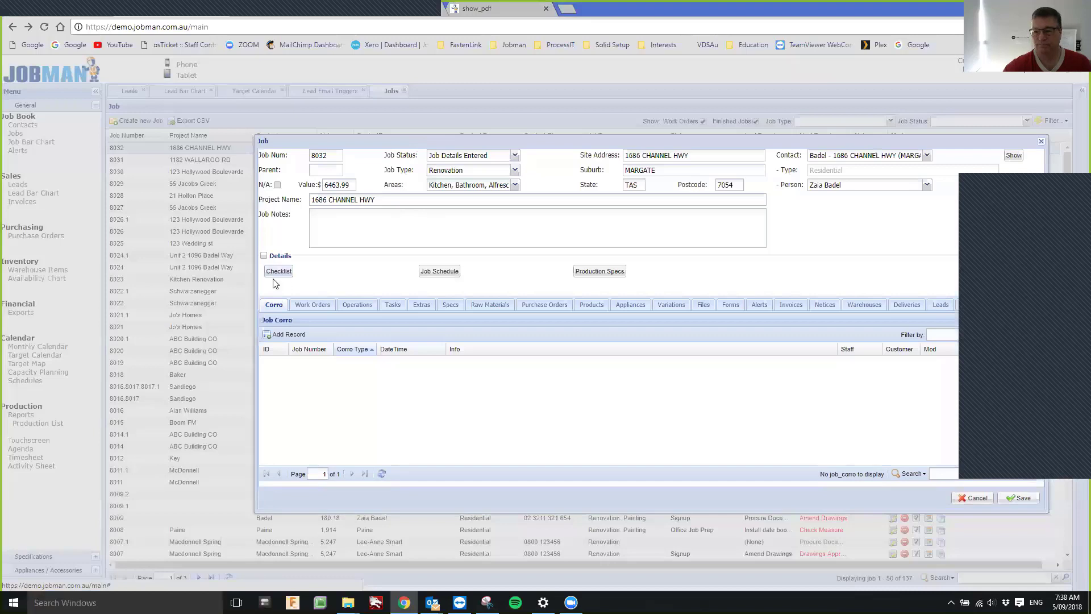
left_click(421, 268)
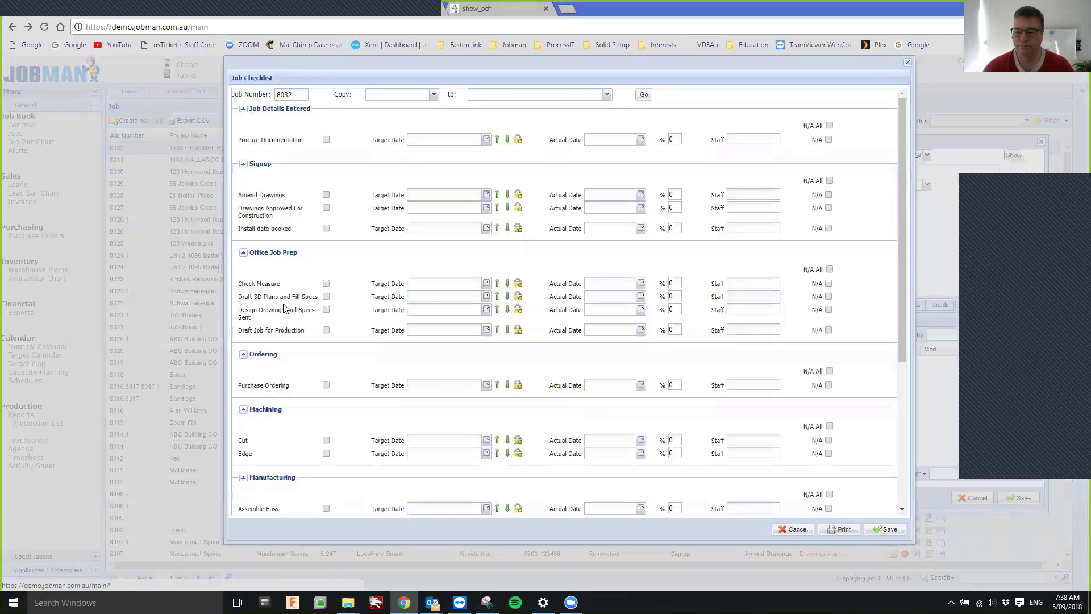
Step: Set Procure Documentation's target to today (5 Sep 2018) and shift all later targets to follow
left_click(486, 139)
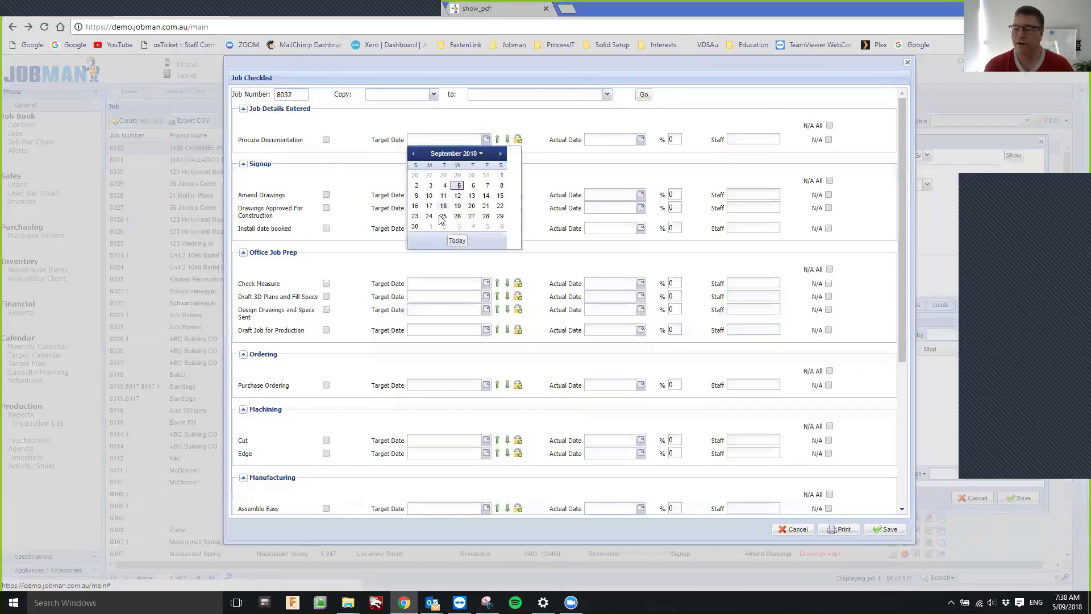
left_click(457, 240)
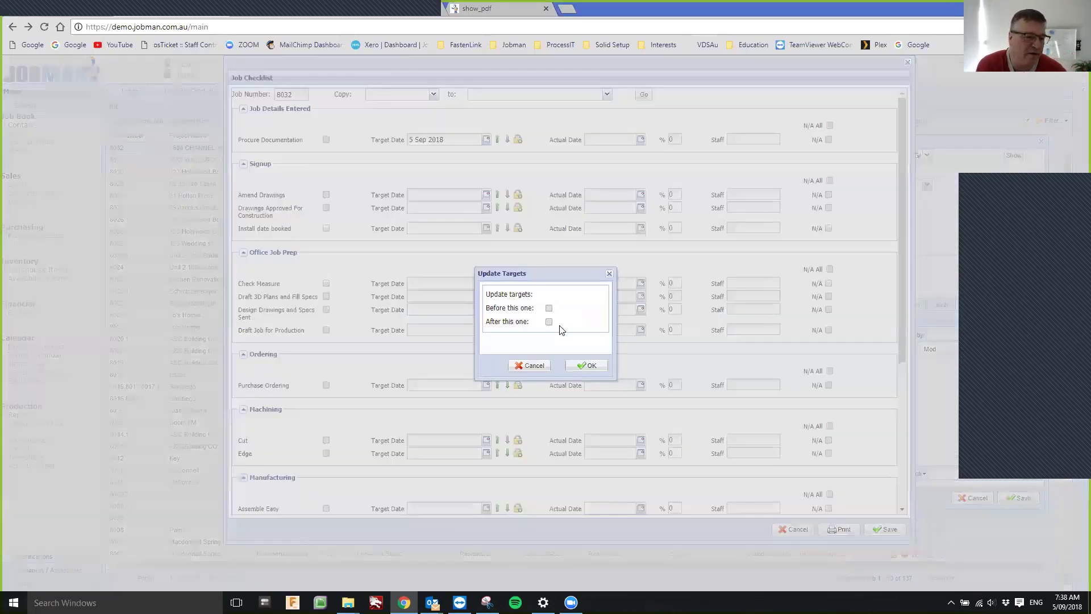
left_click(549, 321)
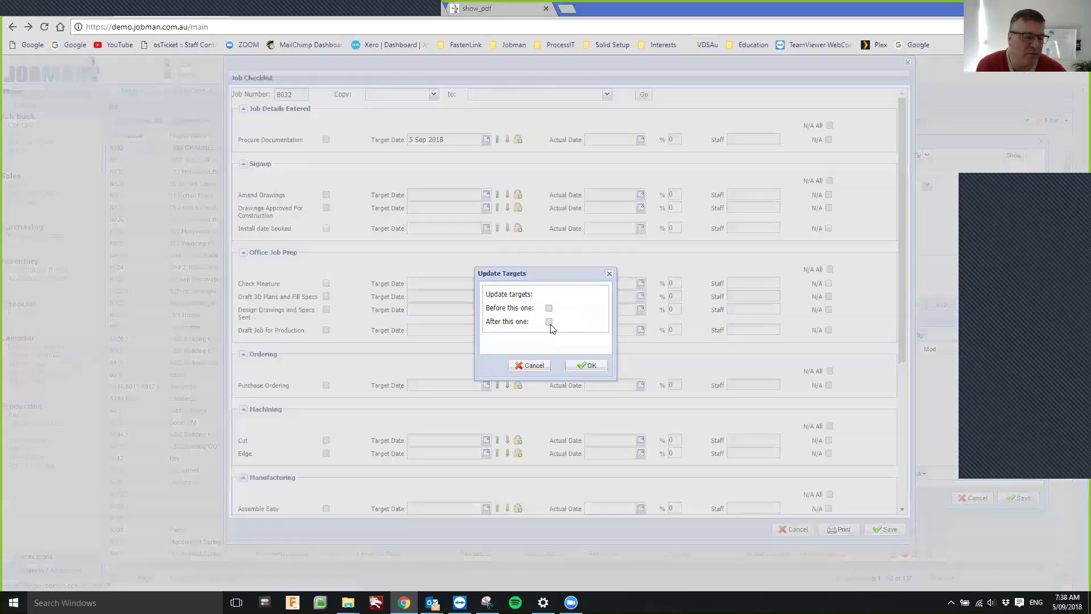
left_click(603, 373)
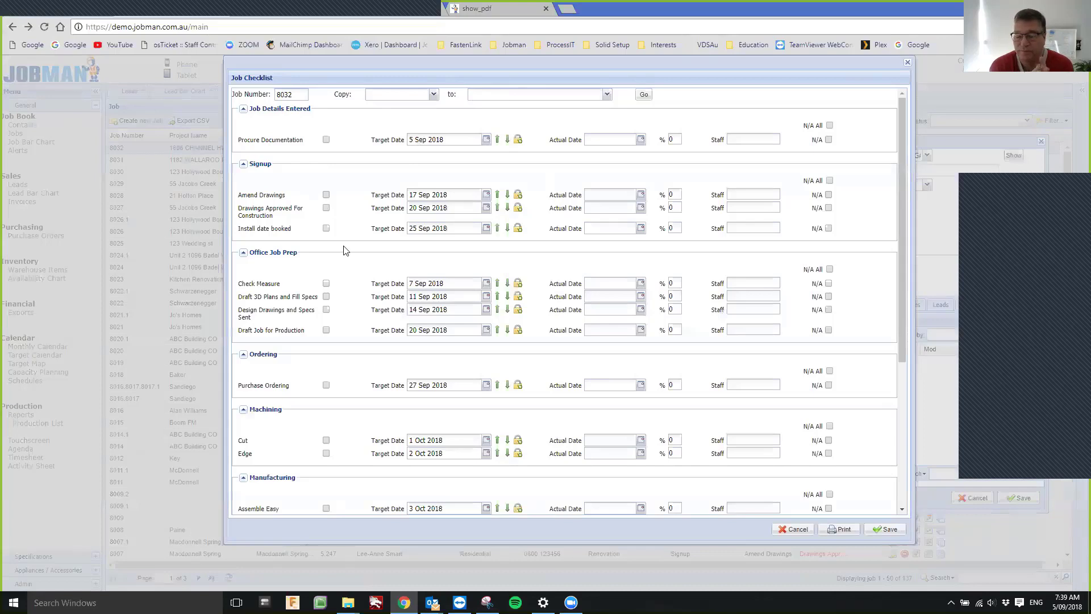
Step: Move the Install target date to 18 Oct 2018, also shifting earlier tasks
scroll(365, 482, "down", 4)
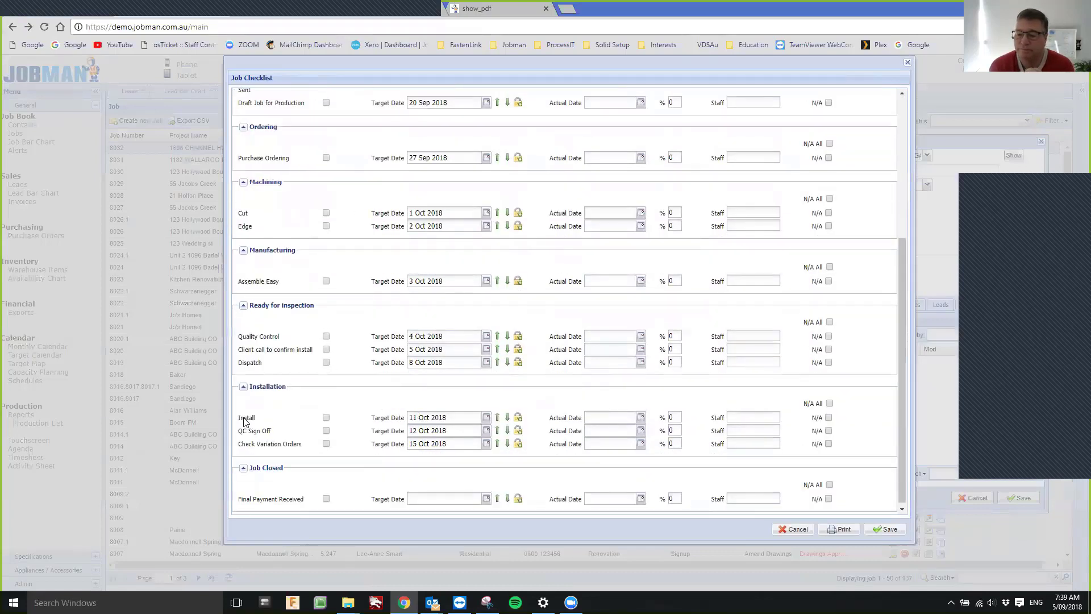
left_click(486, 418)
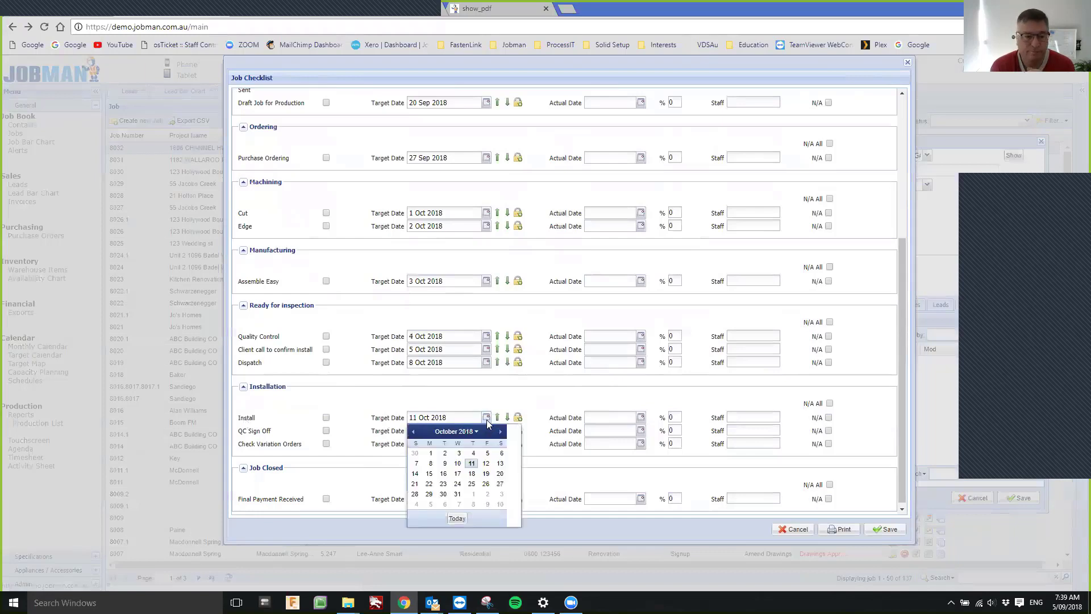
left_click(472, 475)
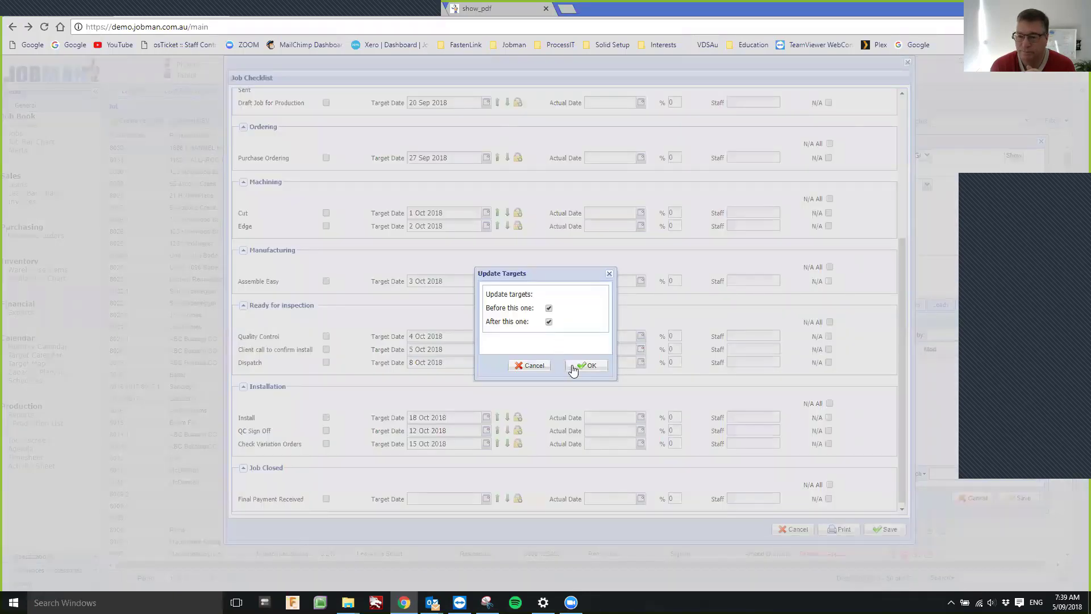
left_click(586, 365)
Step: Accept the shifted earlier targets and lock the 18 Oct 2018 Install target date
scroll(471, 278, "up", 4)
scroll(471, 279, "up", 1)
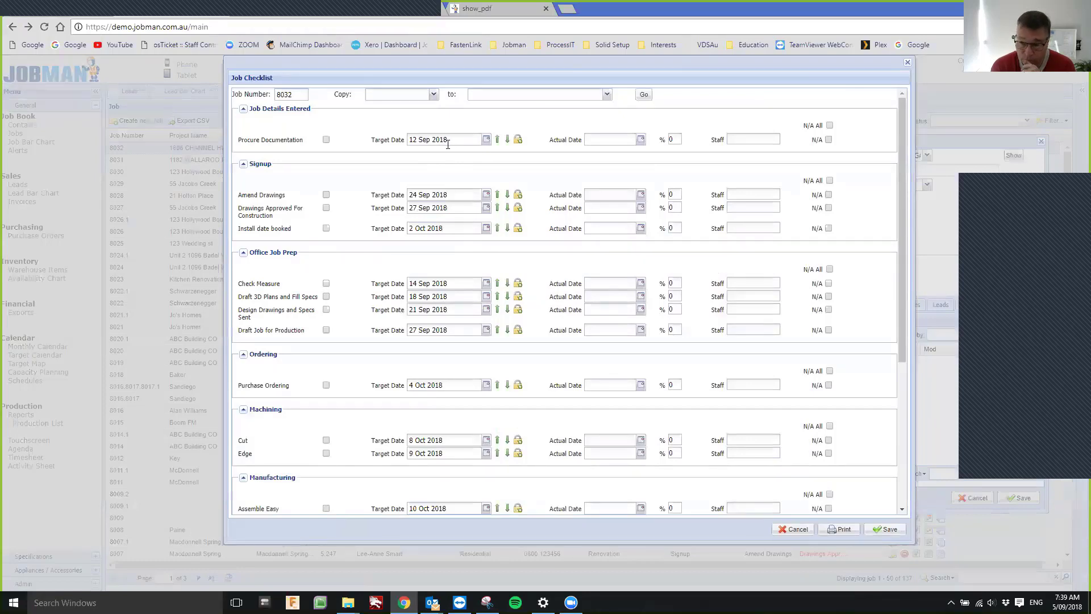
scroll(468, 398, "down", 5)
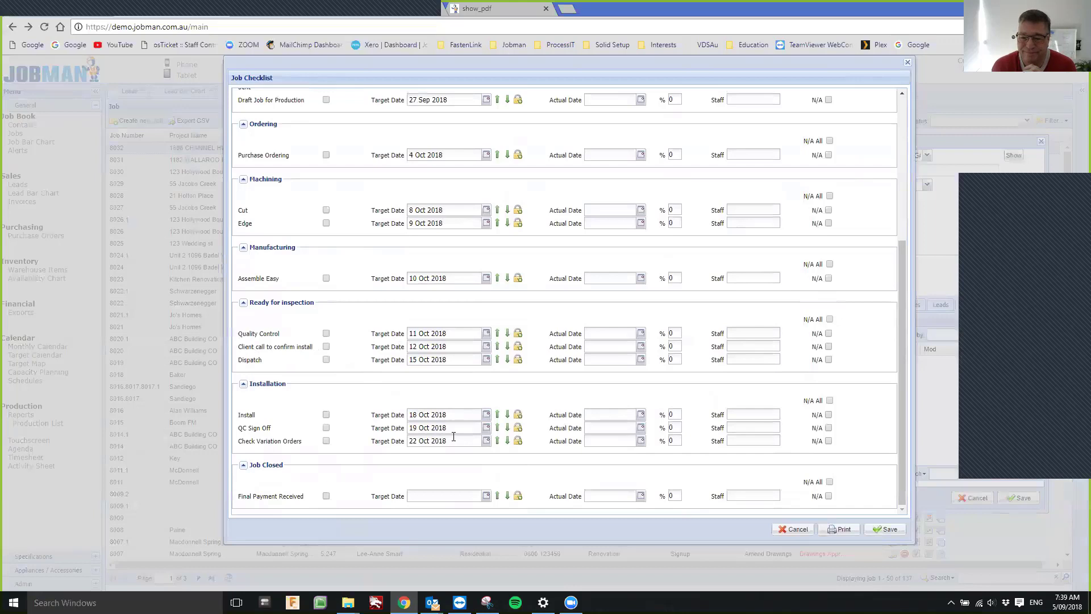
left_click(519, 415)
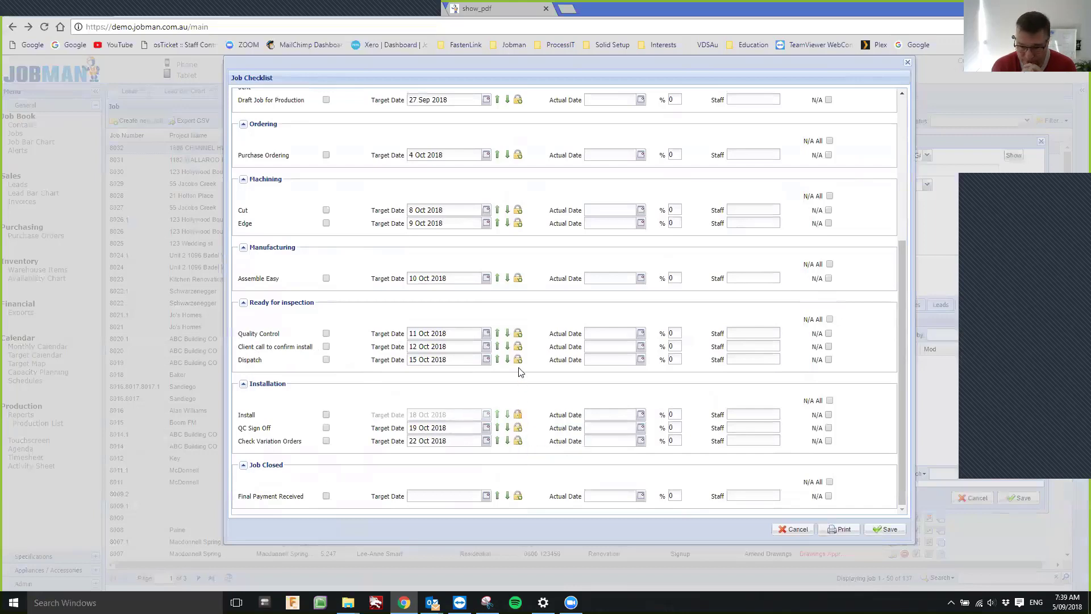
scroll(494, 324, "up", 5)
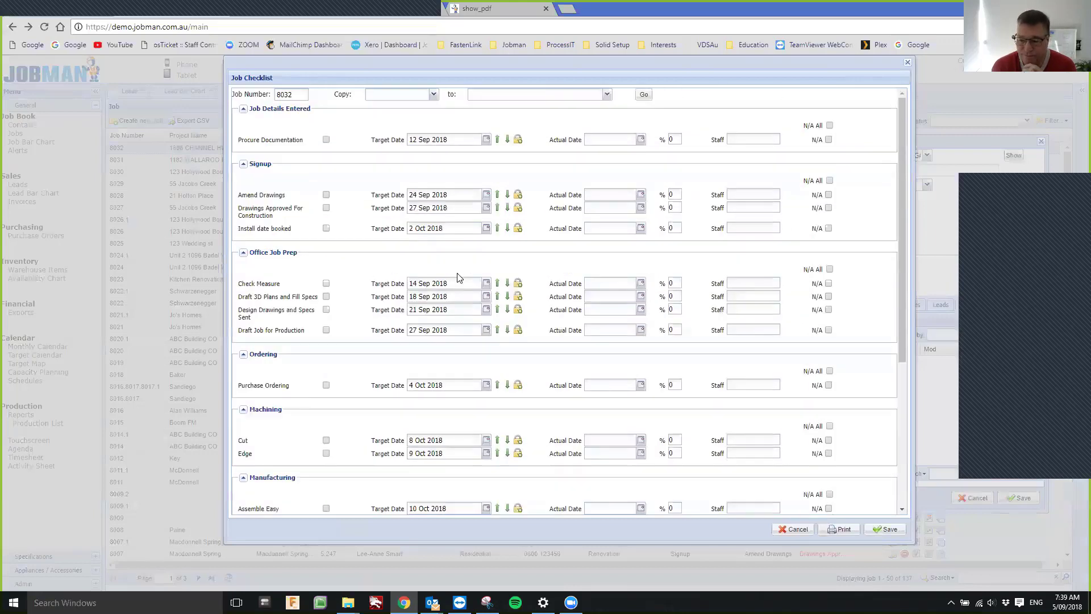
Step: Complete Procure Documentation, Amend Drawings, Drawings Approved and Install date booked, dated 12 Sep 2018
left_click(326, 140)
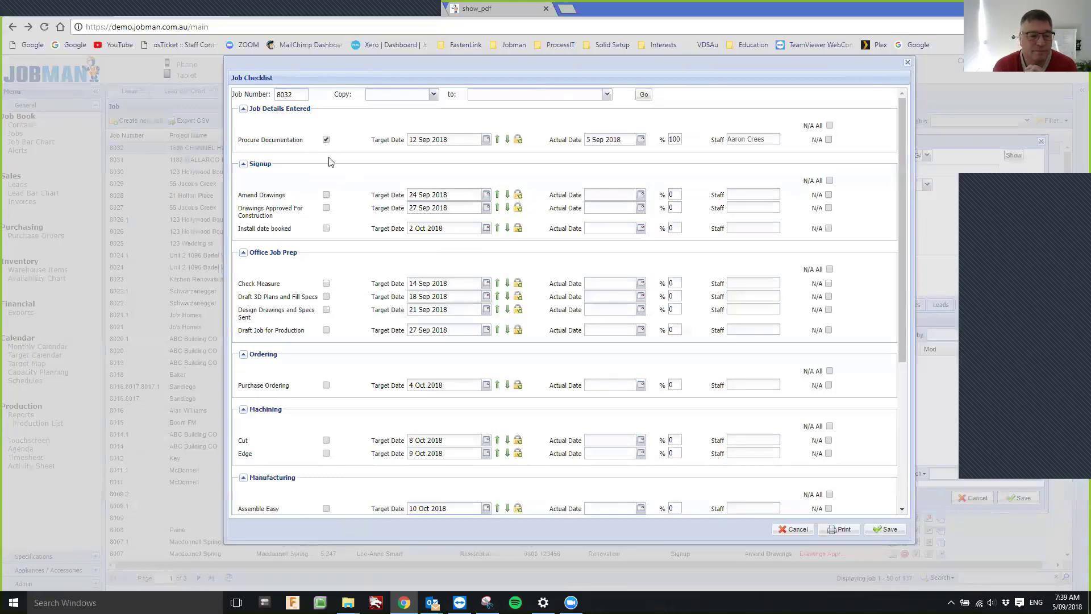
left_click(326, 194)
left_click(326, 207)
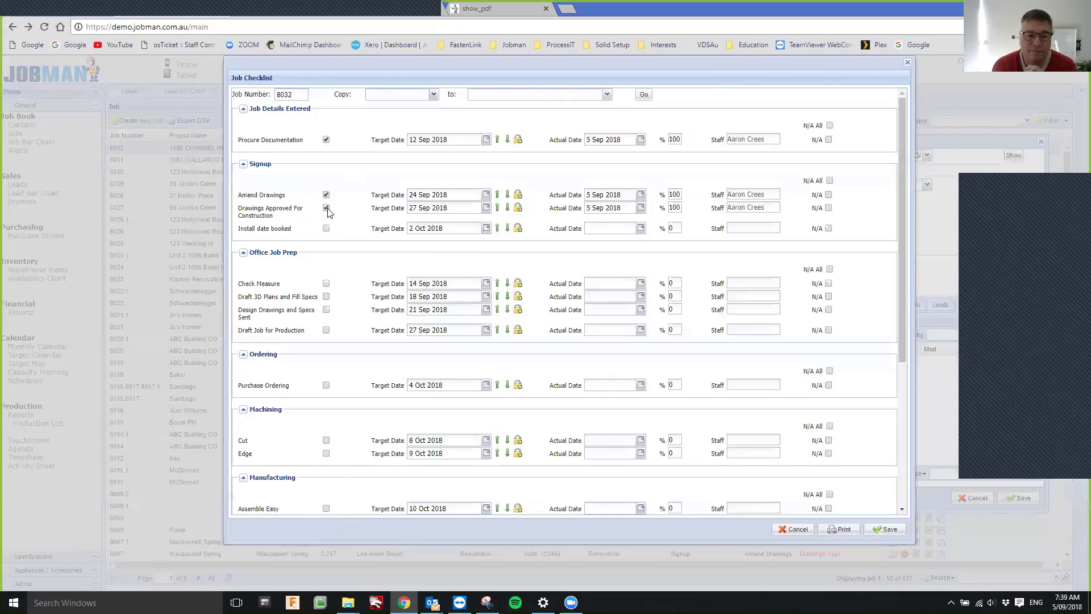
left_click(326, 229)
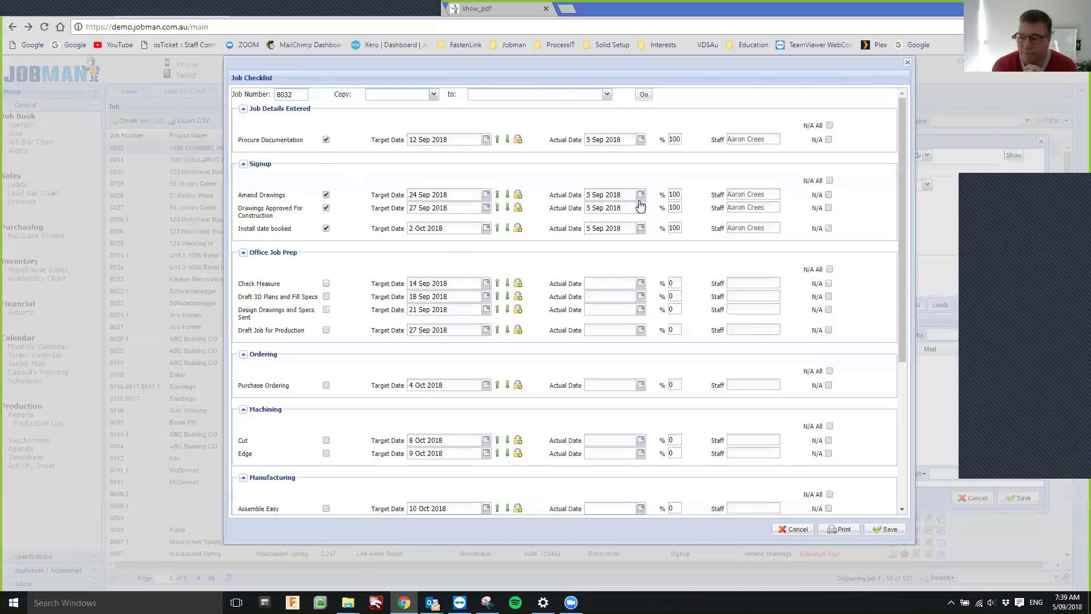
left_click(641, 229)
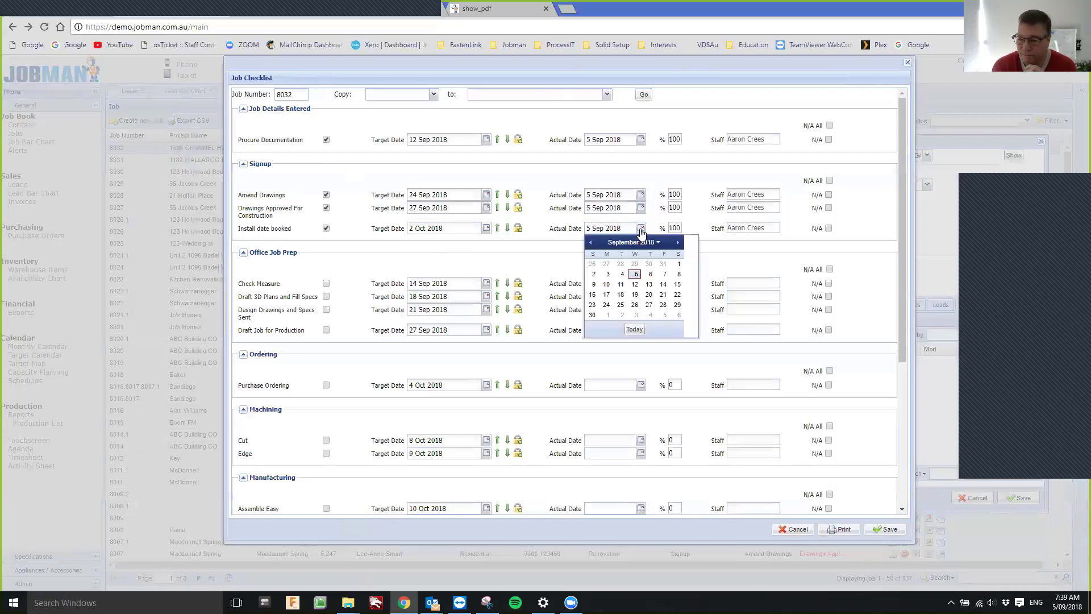
left_click(637, 287)
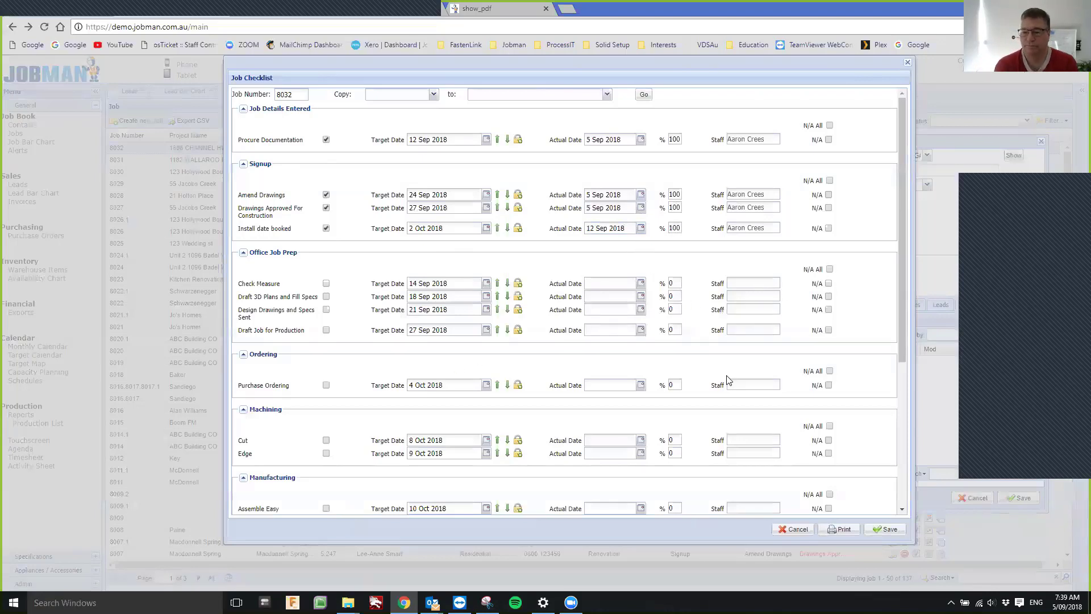
Step: Mark all Ordering tasks, including Purchase Ordering, as not applicable
left_click(829, 372)
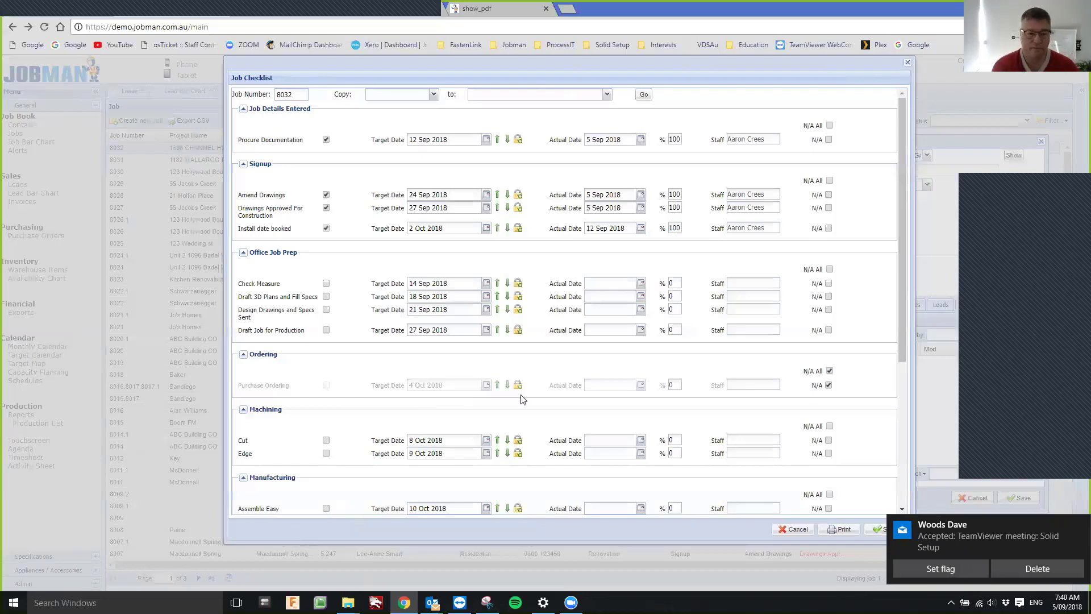
scroll(522, 400, "down", 3)
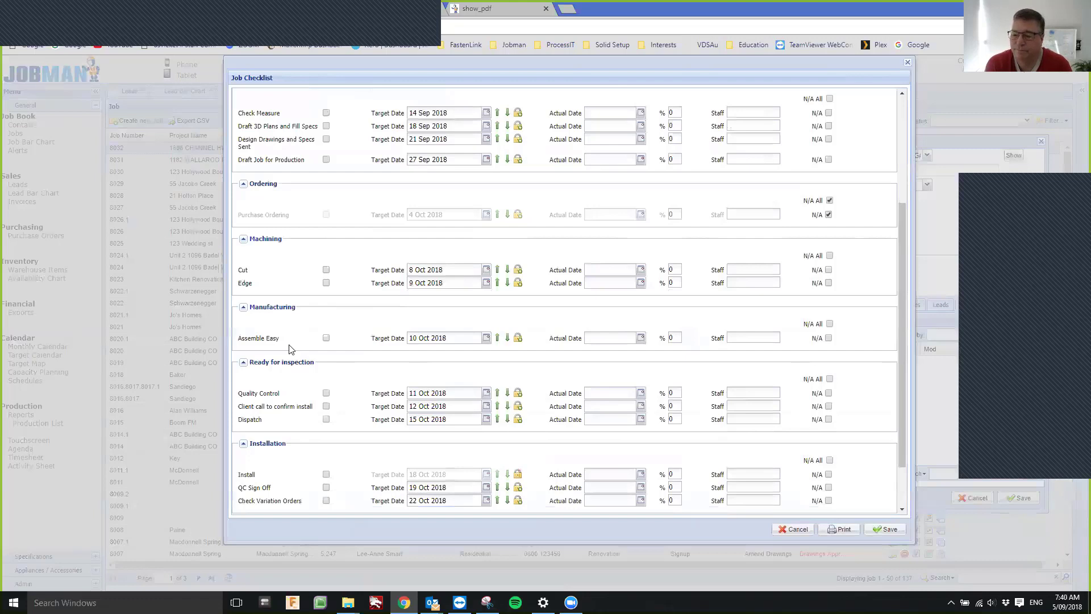
scroll(414, 208, "up", 3)
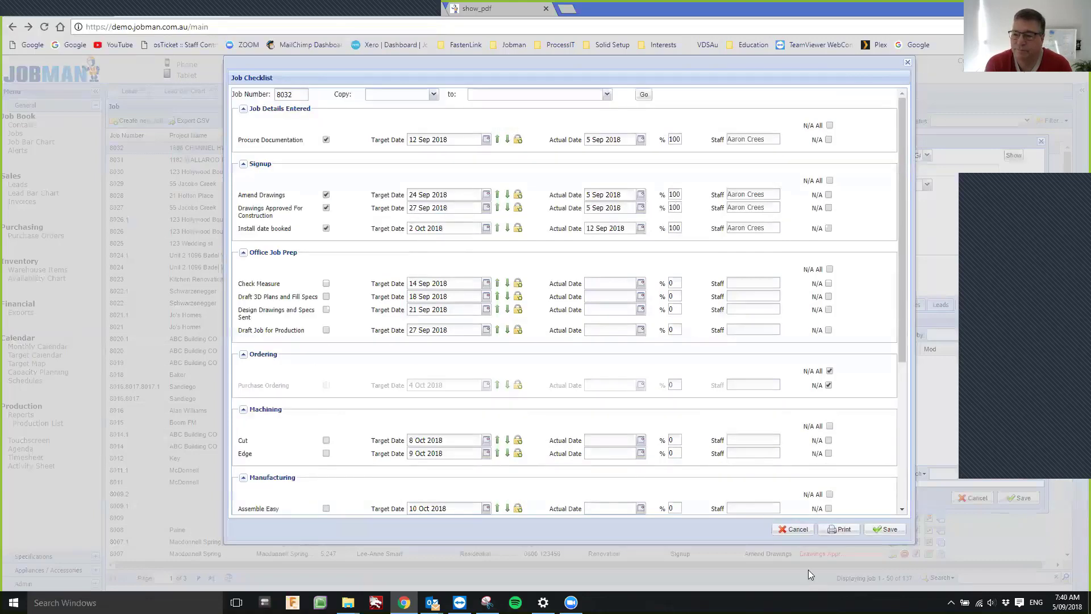
Step: Save the checklist and add Painting to job 8032's job type
left_click(882, 530)
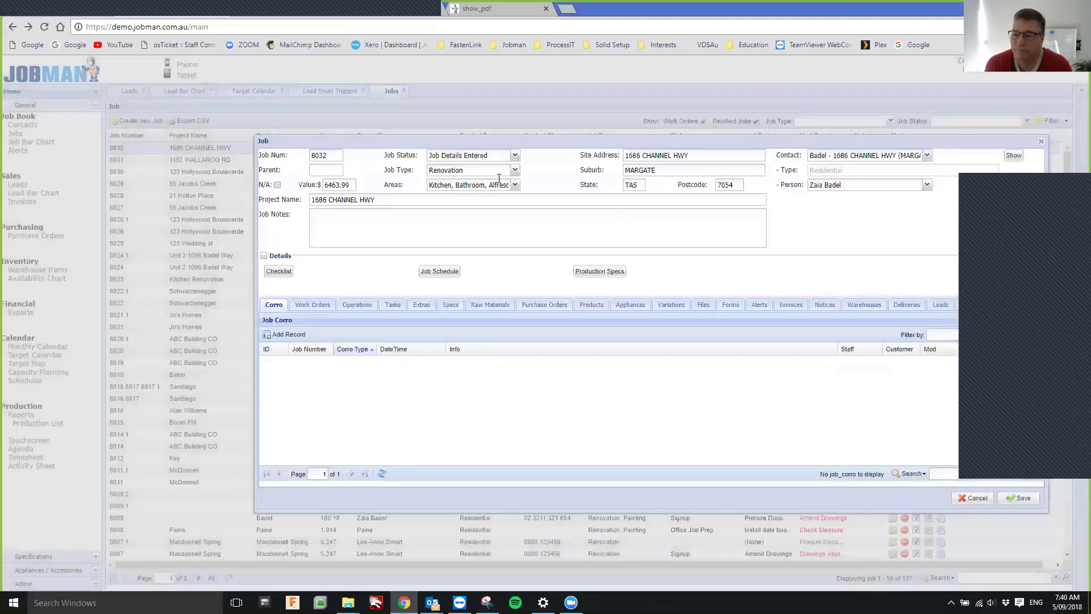
left_click(513, 171)
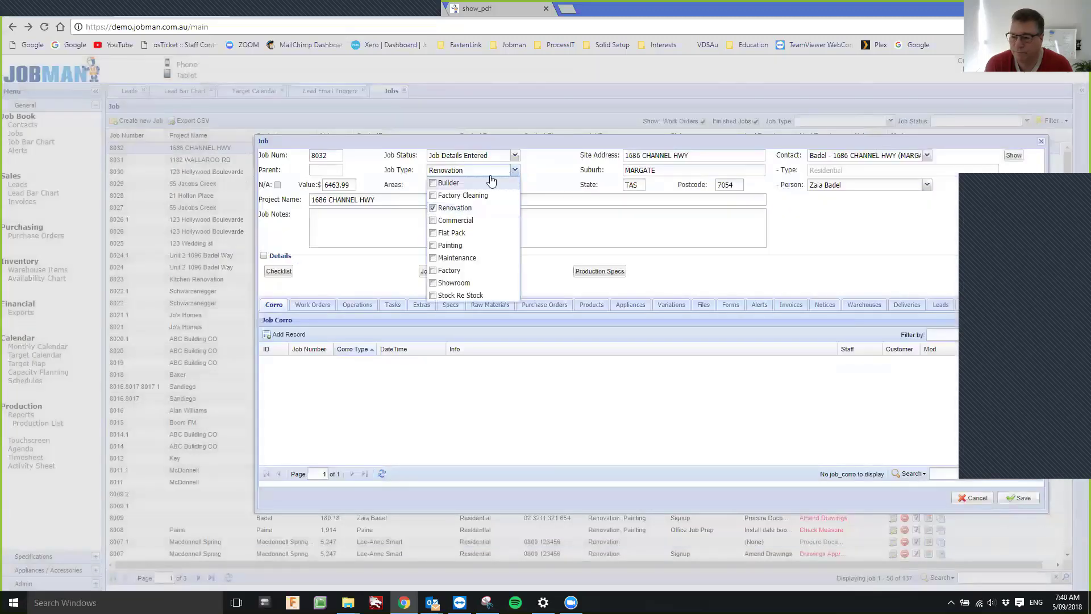
left_click(450, 248)
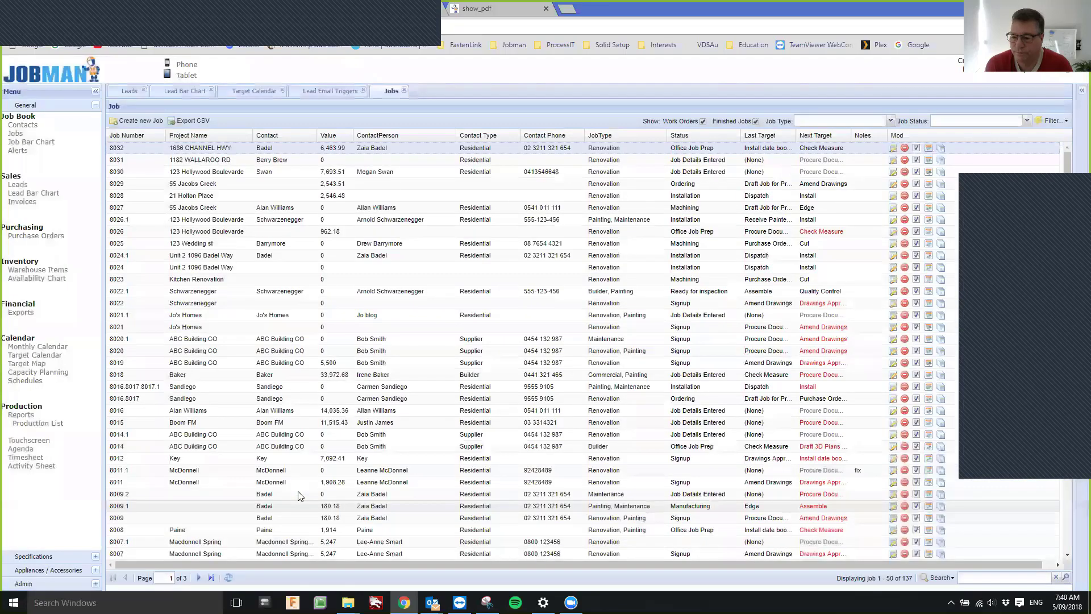
Step: Reopen job 8032's checklist to see the new painting tasks and targets
double_click(377, 358)
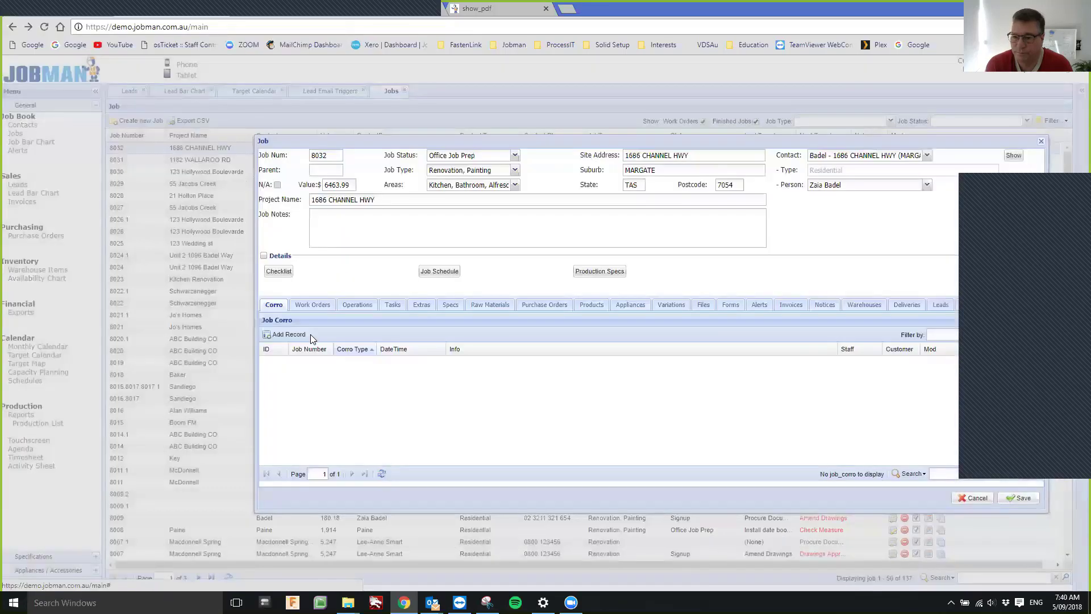
left_click(279, 272)
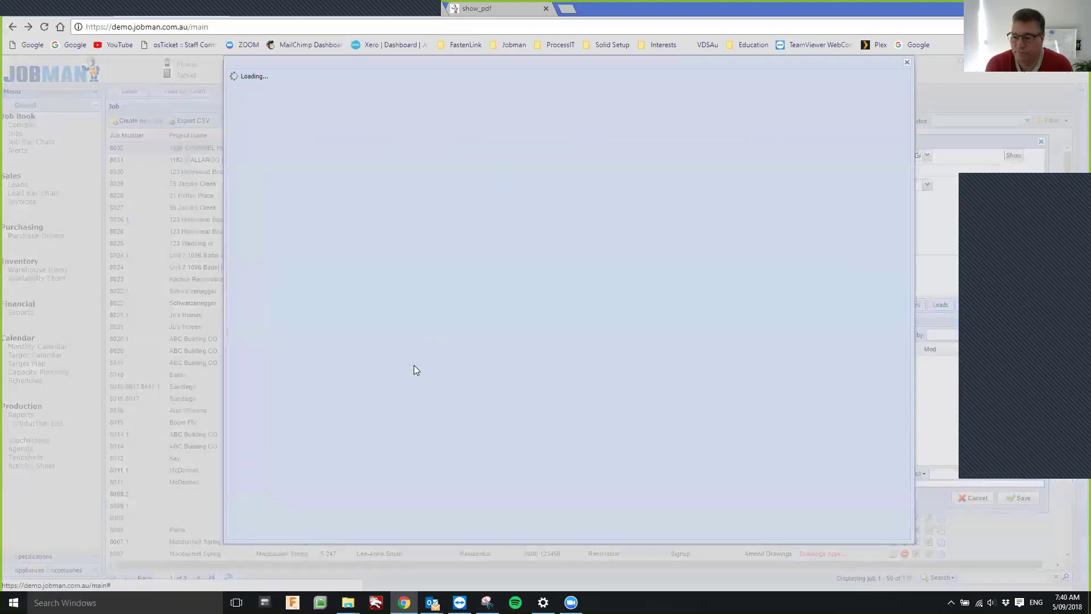
scroll(407, 263, "down", 5)
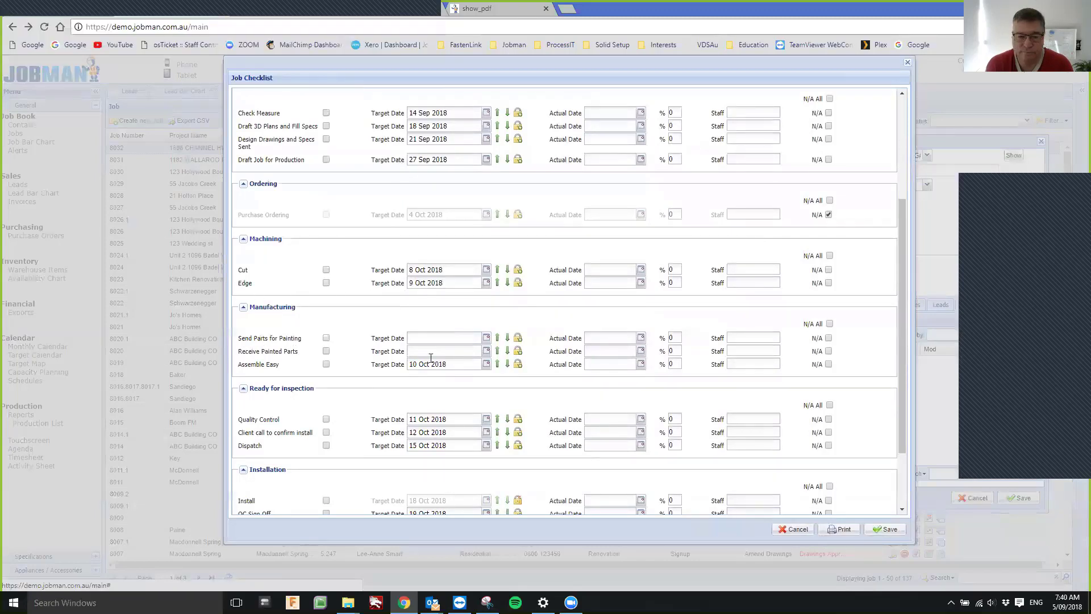
Step: Set Edge's target to 10 Oct 2018, letting later targets shift to Dispatch 2 Nov, then save
left_click(486, 284)
left_click(459, 330)
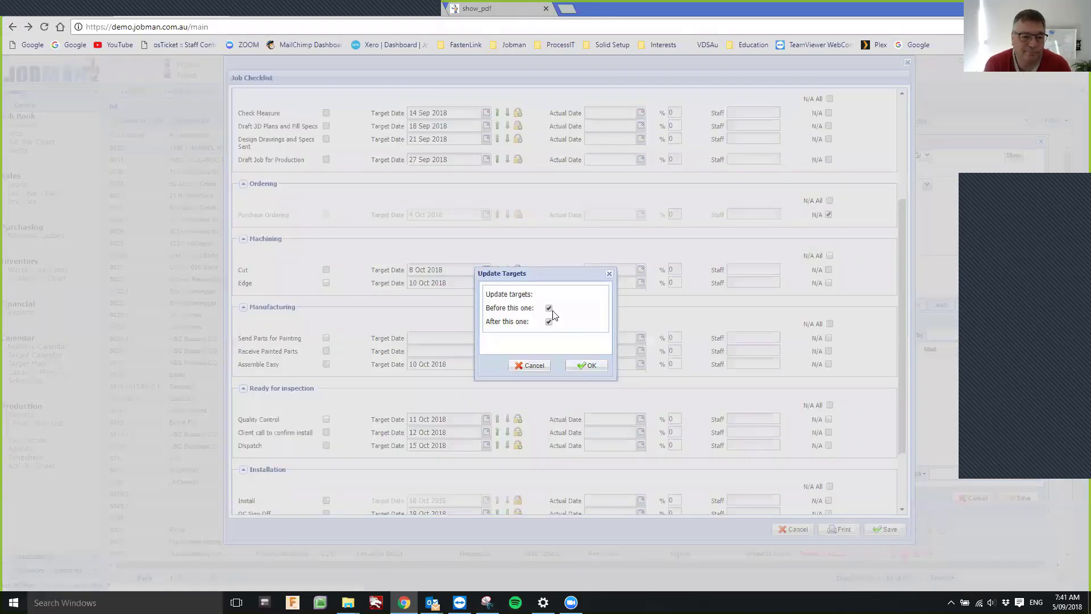
left_click(586, 366)
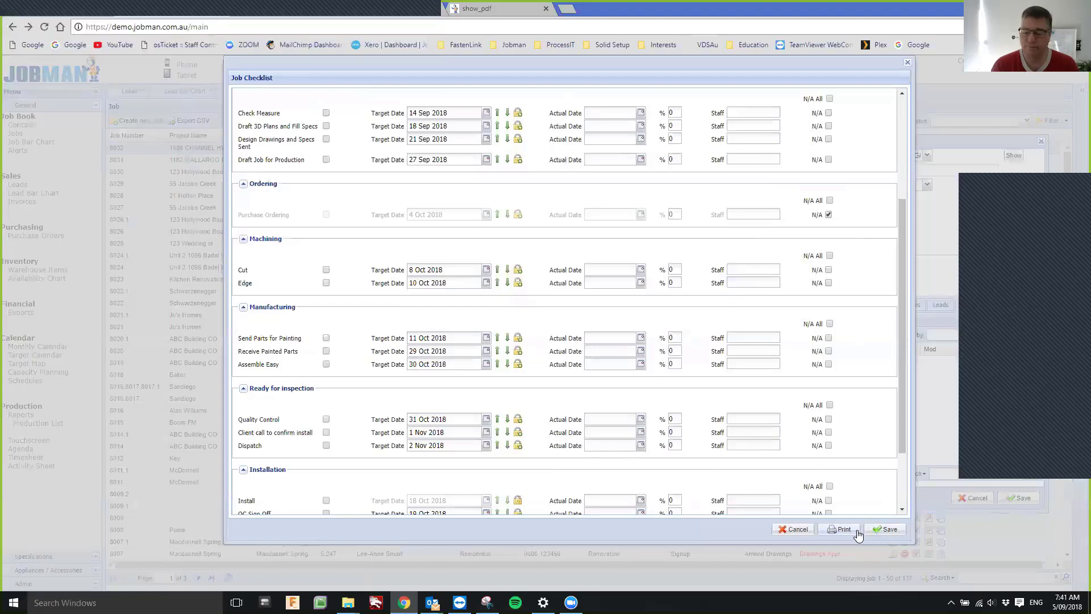
left_click(880, 526)
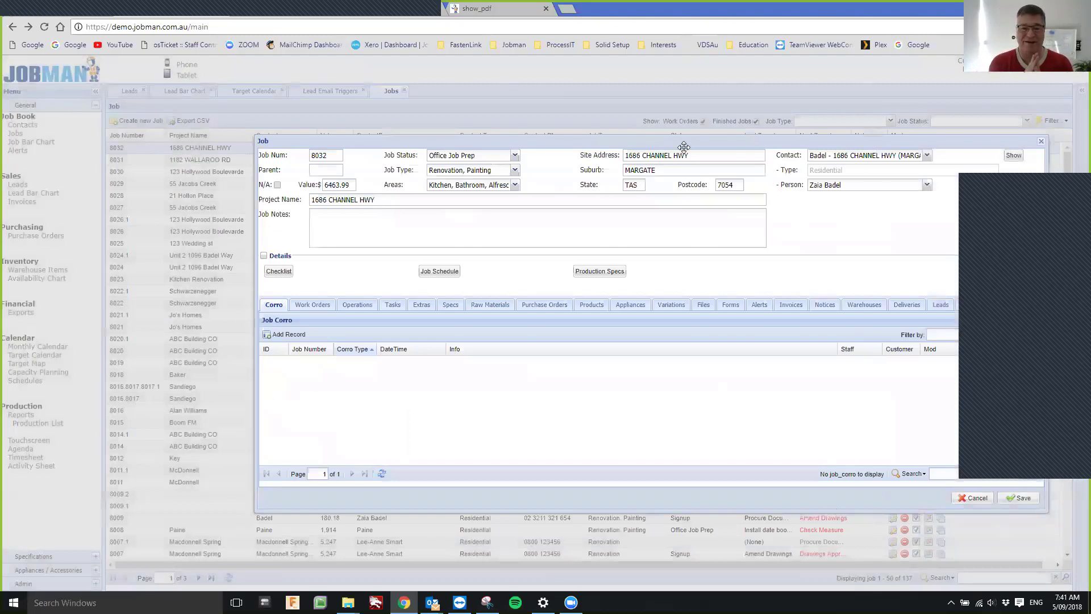
key("Escape")
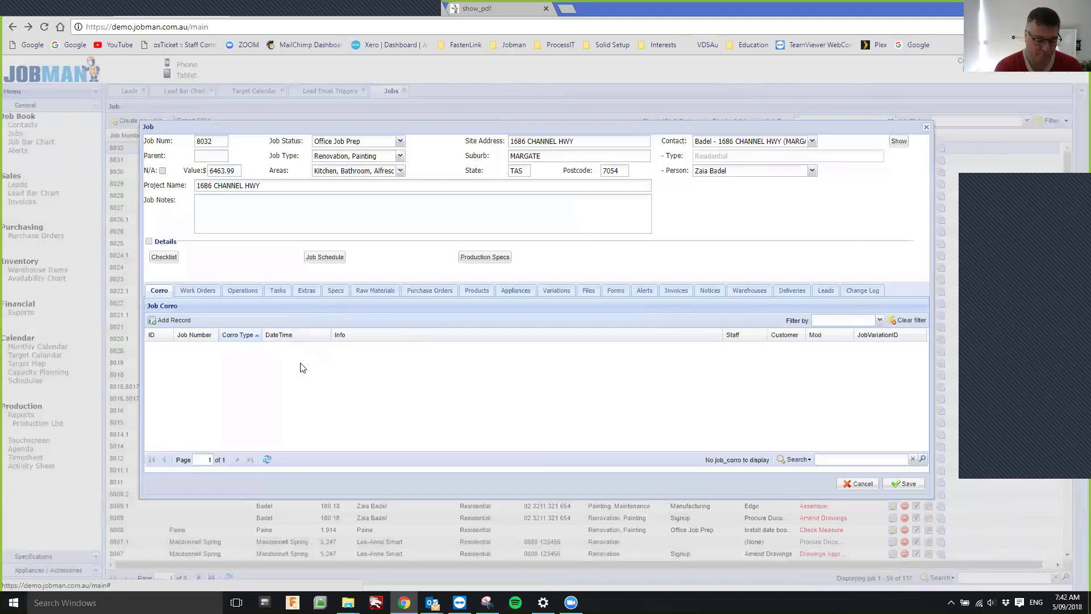
Step: Show job 8032's Tasks list with Ordering and Machining expanded to reveal Cut and Edge
left_click(277, 291)
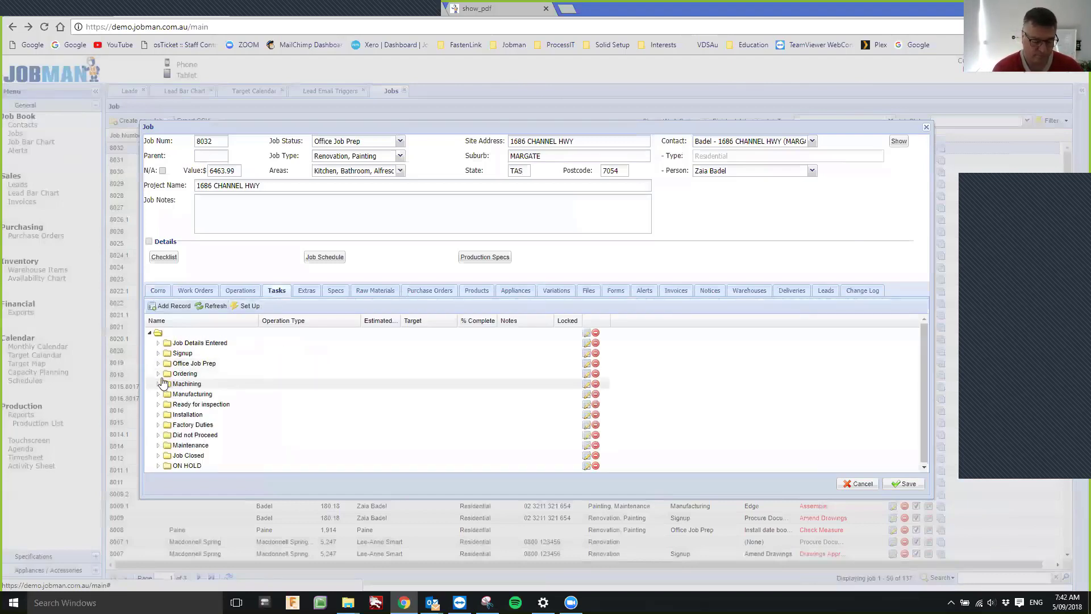
left_click(158, 373)
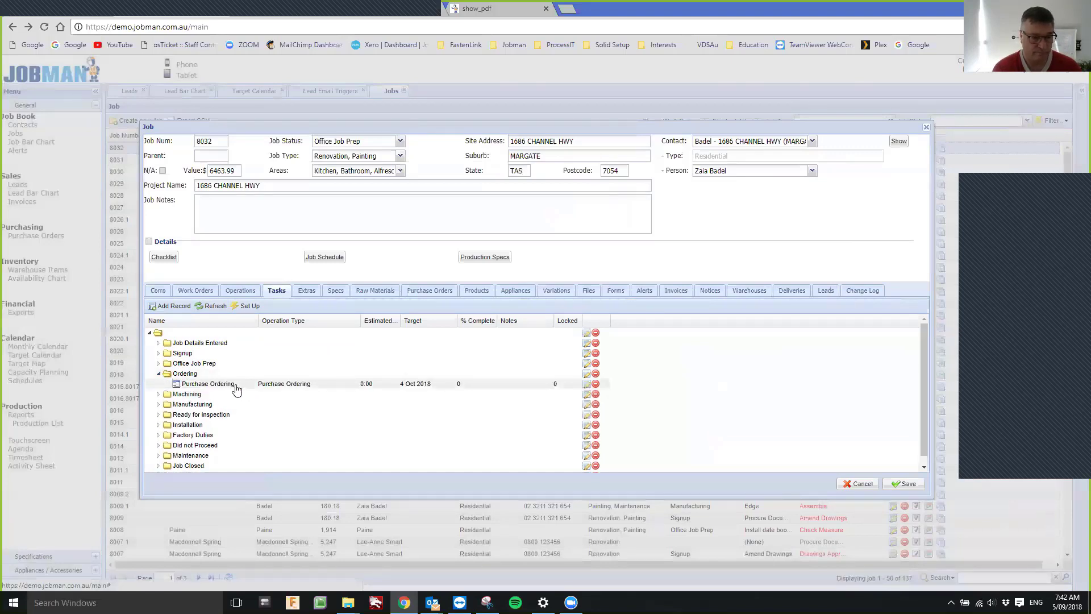
left_click(159, 394)
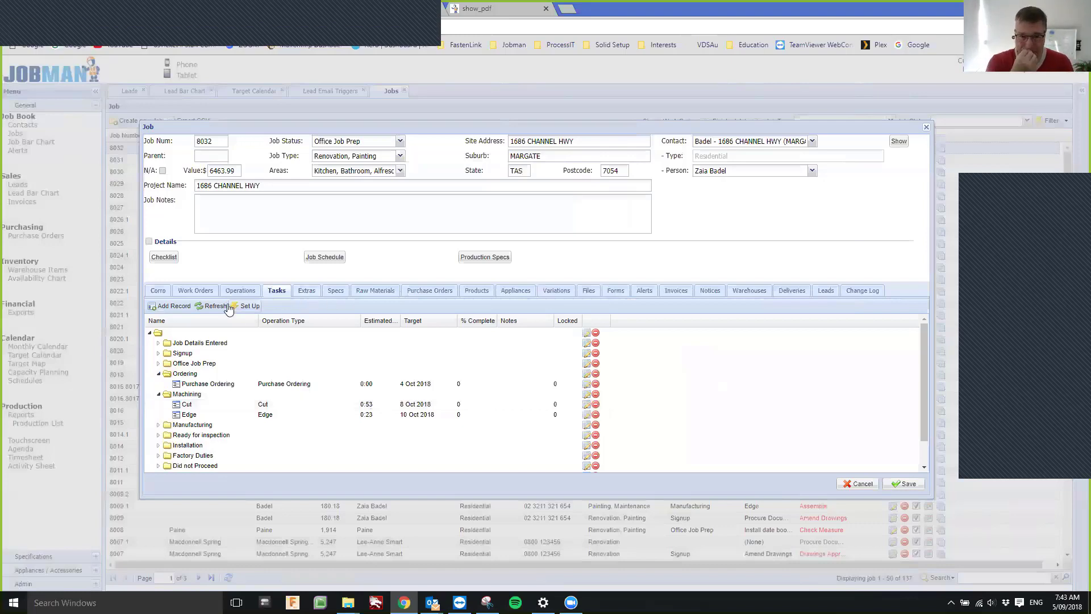
Step: Add and save a new work order, 8032.1, for job 8032
left_click(194, 292)
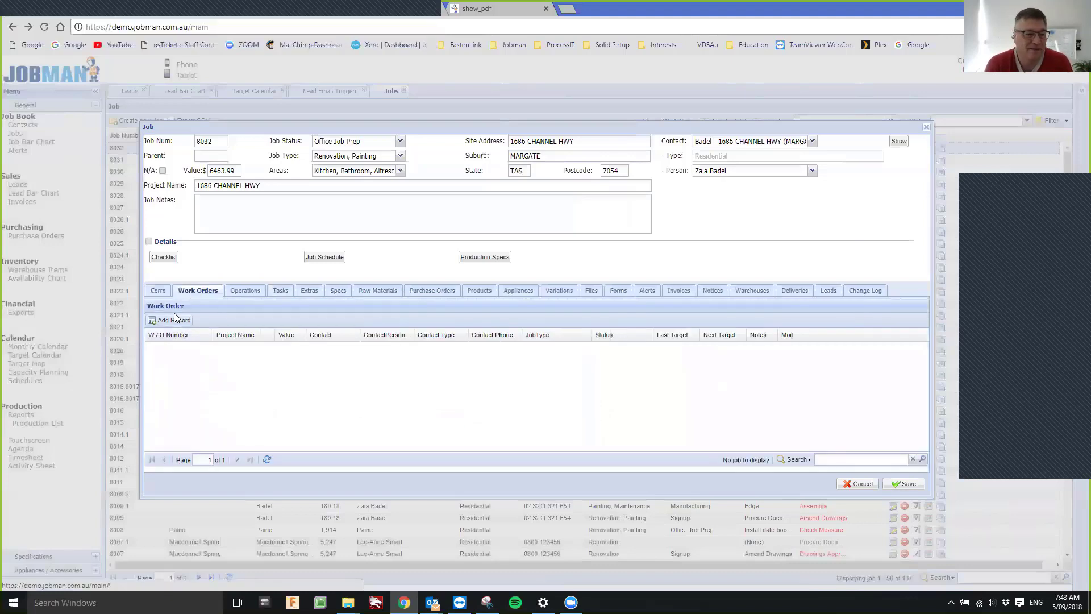
left_click(173, 320)
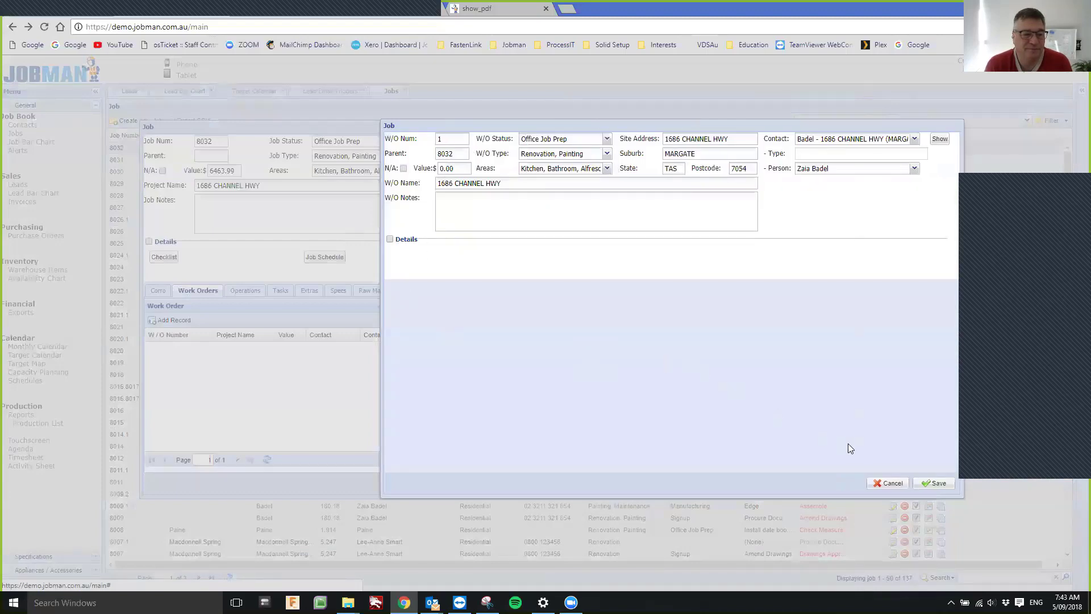
left_click(932, 488)
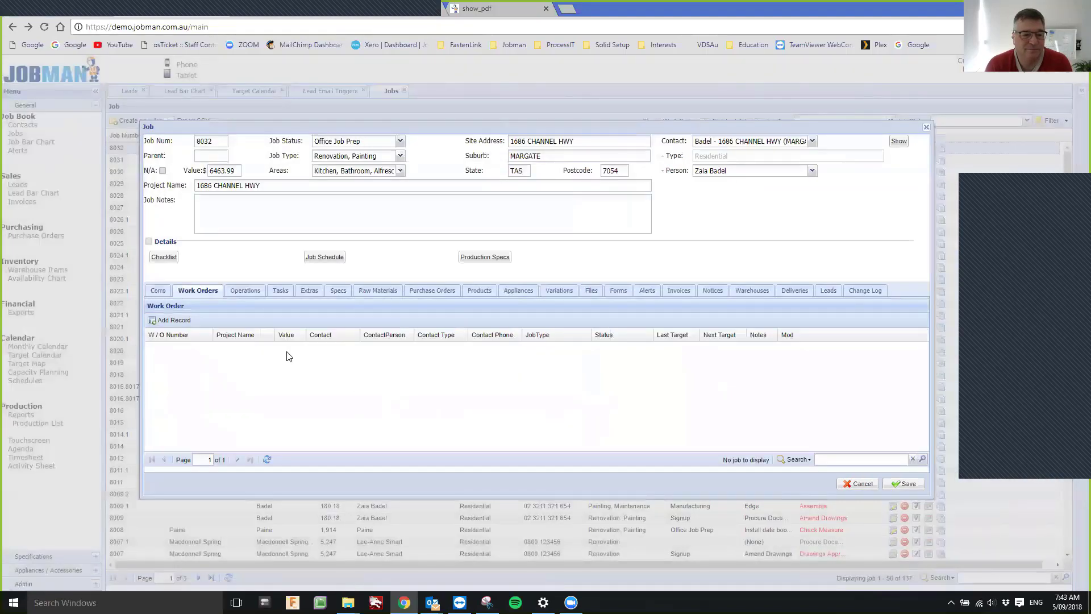
Step: In work order 8032.1, set status Machining and untick Renovation and Painting, then cancel unsaved
double_click(263, 348)
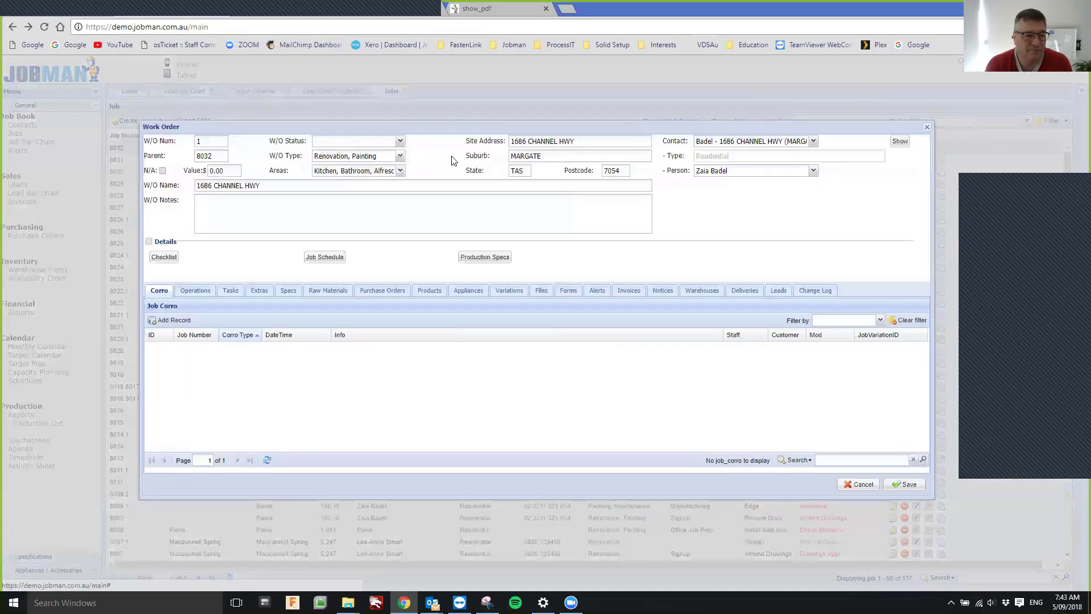
left_click(400, 141)
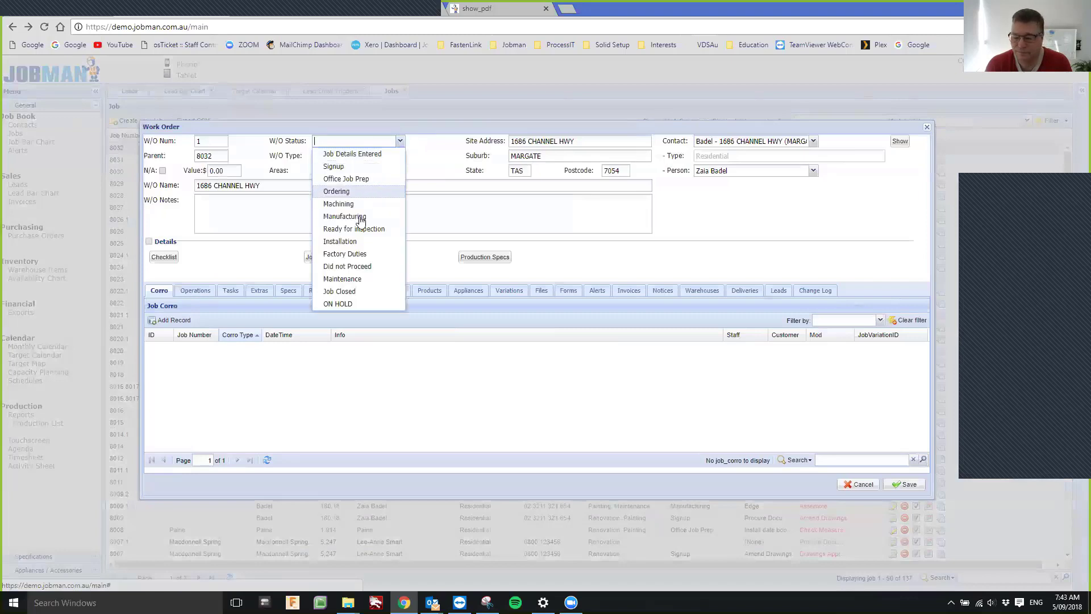
left_click(367, 204)
left_click(400, 155)
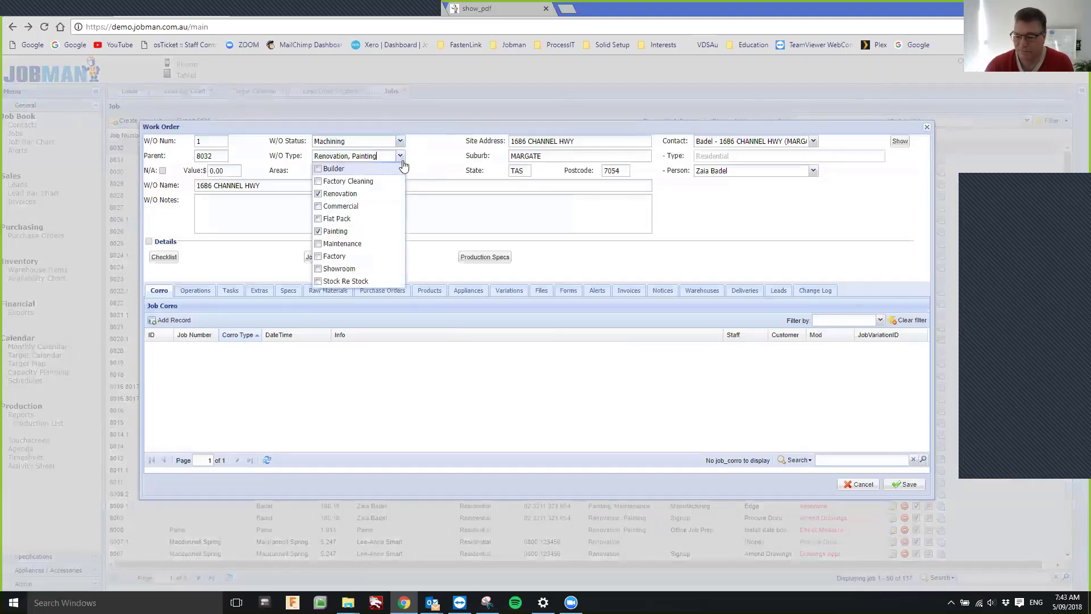
left_click(355, 194)
left_click(356, 231)
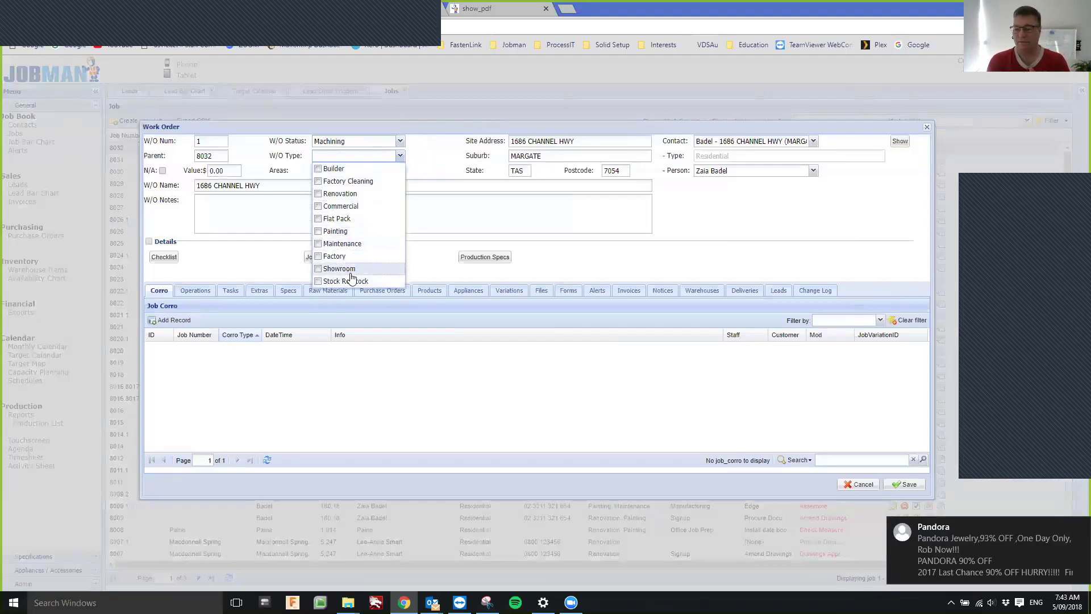
left_click(639, 461)
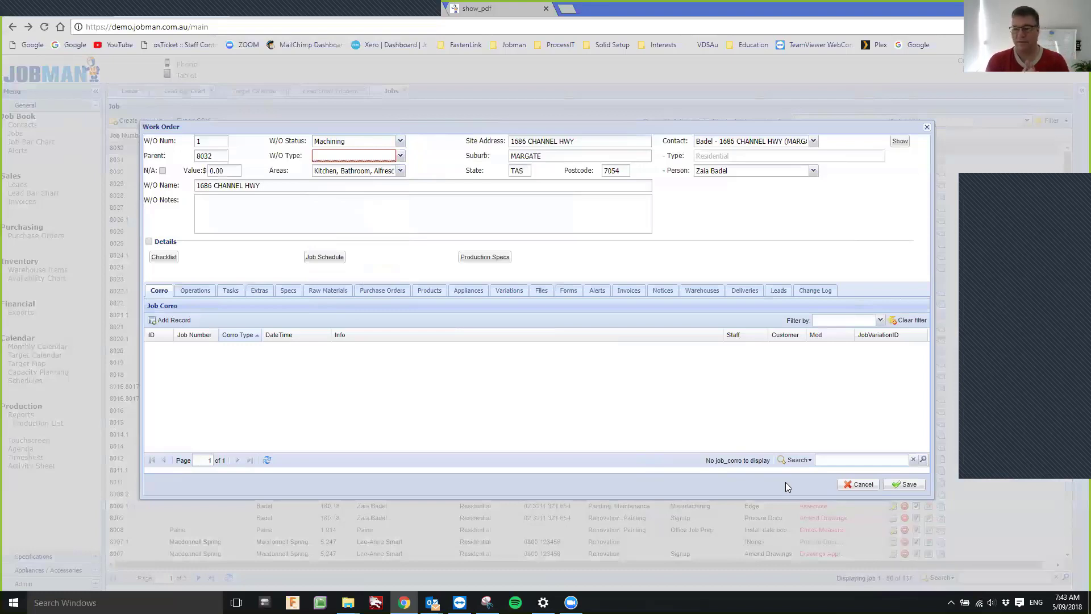
left_click(861, 487)
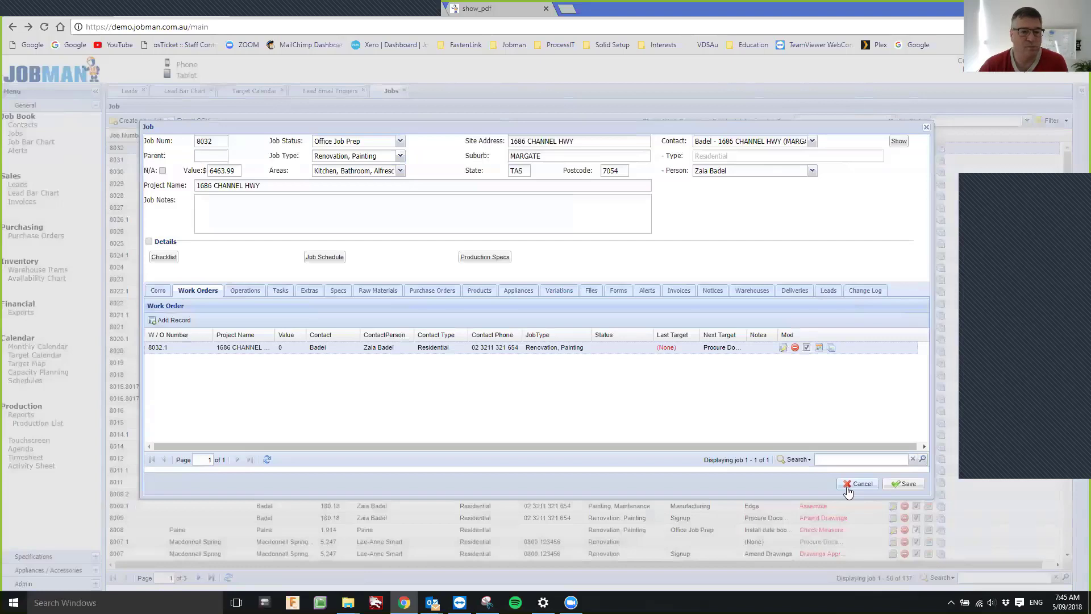
key("shift+F10")
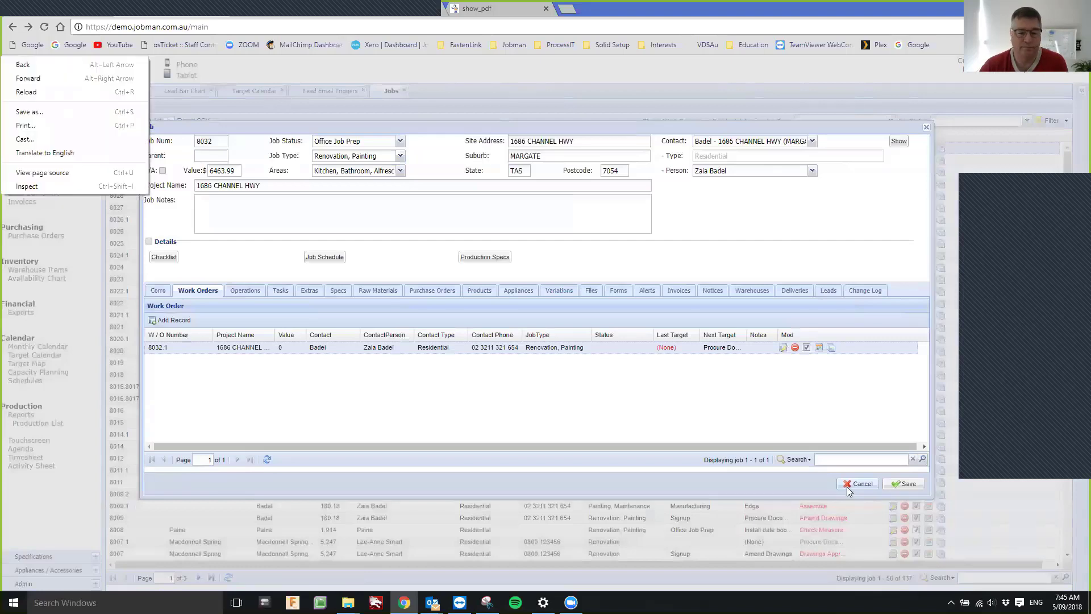
Step: Dismiss Chrome's context menu and show job 8032's 21 kitchen appliances
left_click(581, 130)
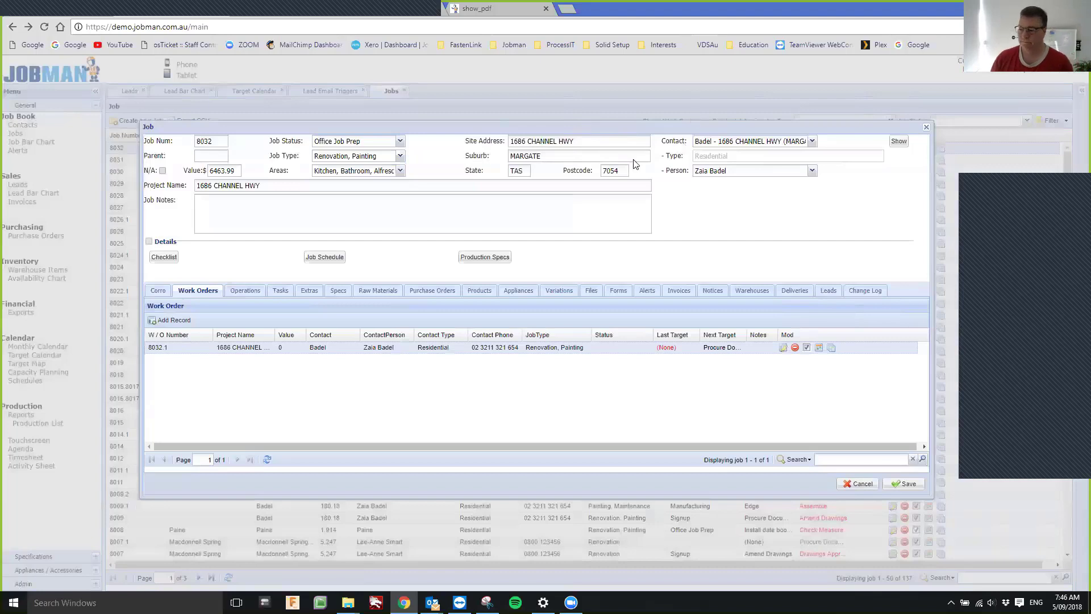
left_click(518, 291)
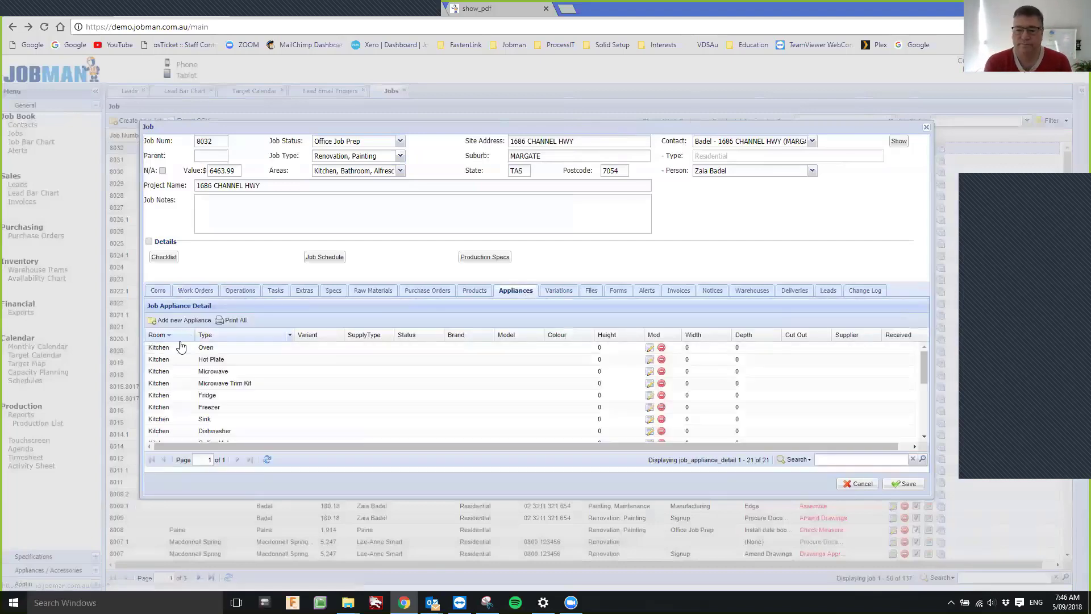
Step: Check the Oven appliance's Measured By staff list, cancel unchanged, and view the job's Operations
left_click(206, 348)
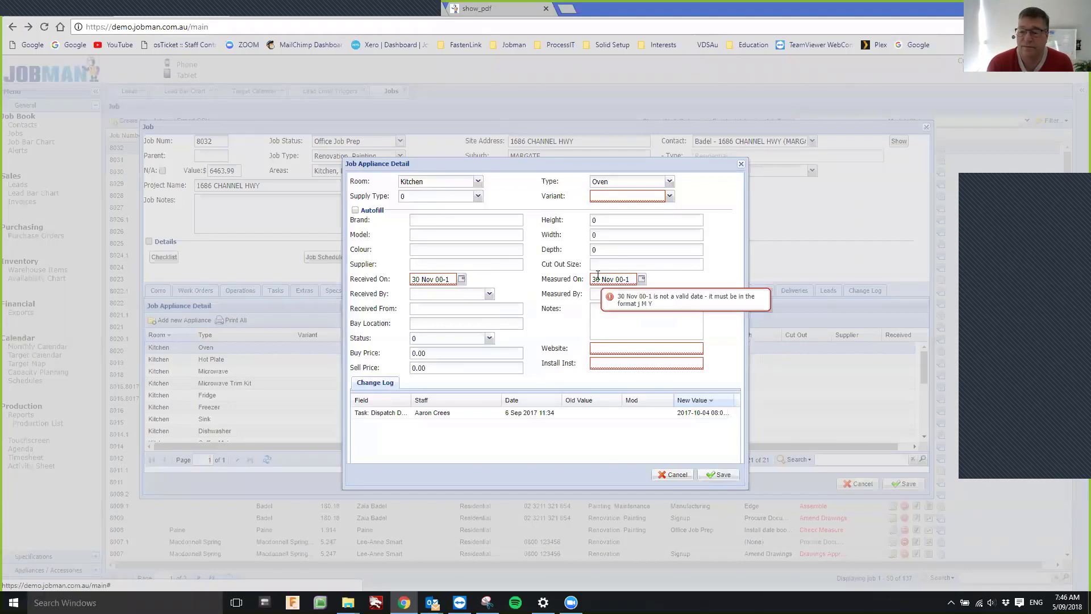
mouse_move(633, 280)
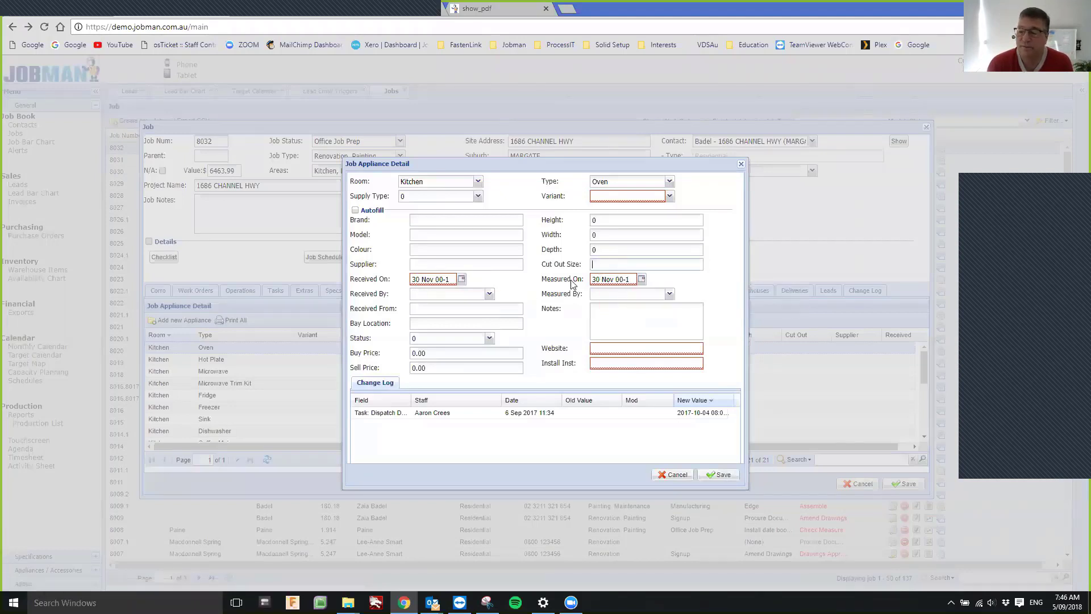
left_click(670, 294)
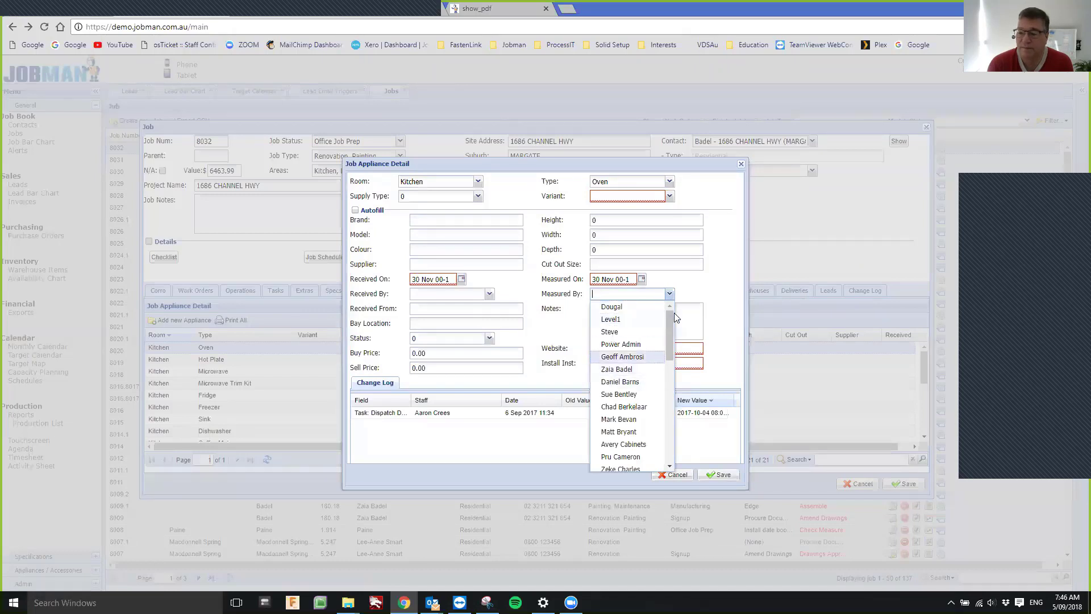
left_click(687, 475)
left_click(687, 475)
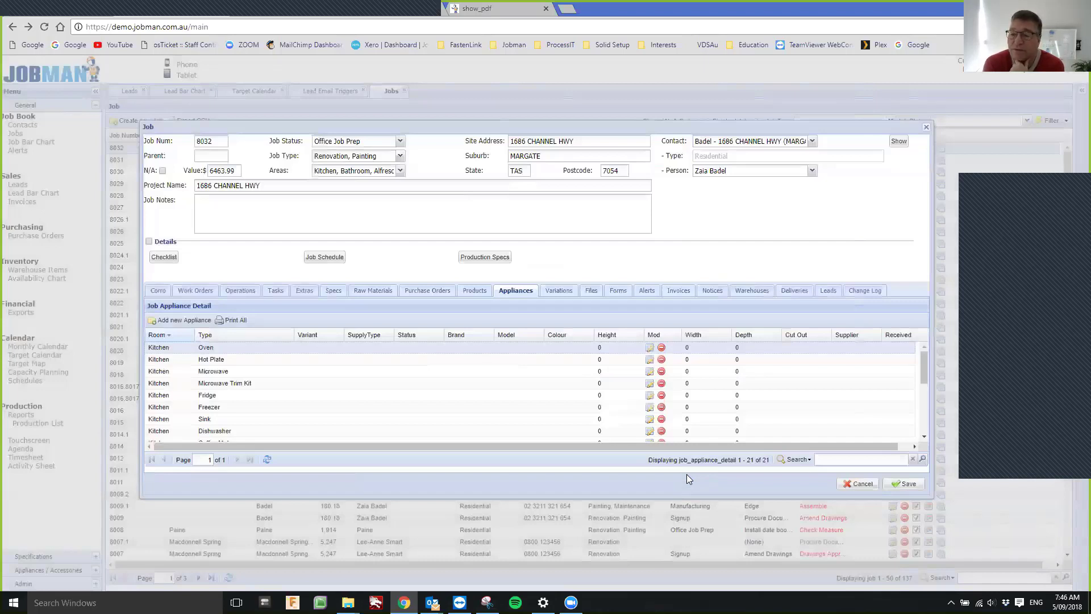
left_click(242, 291)
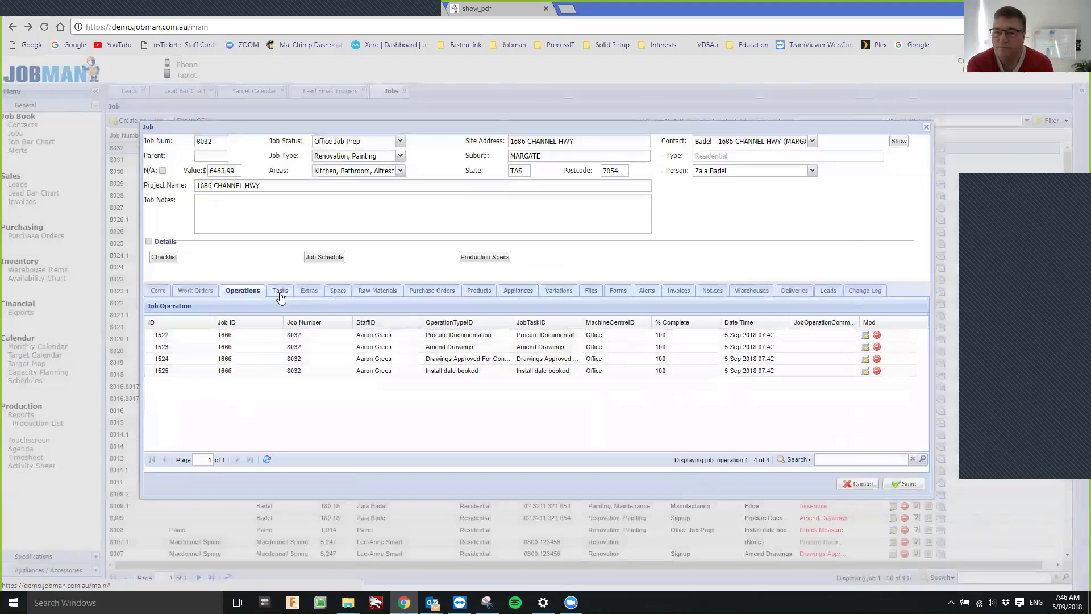
left_click(864, 290)
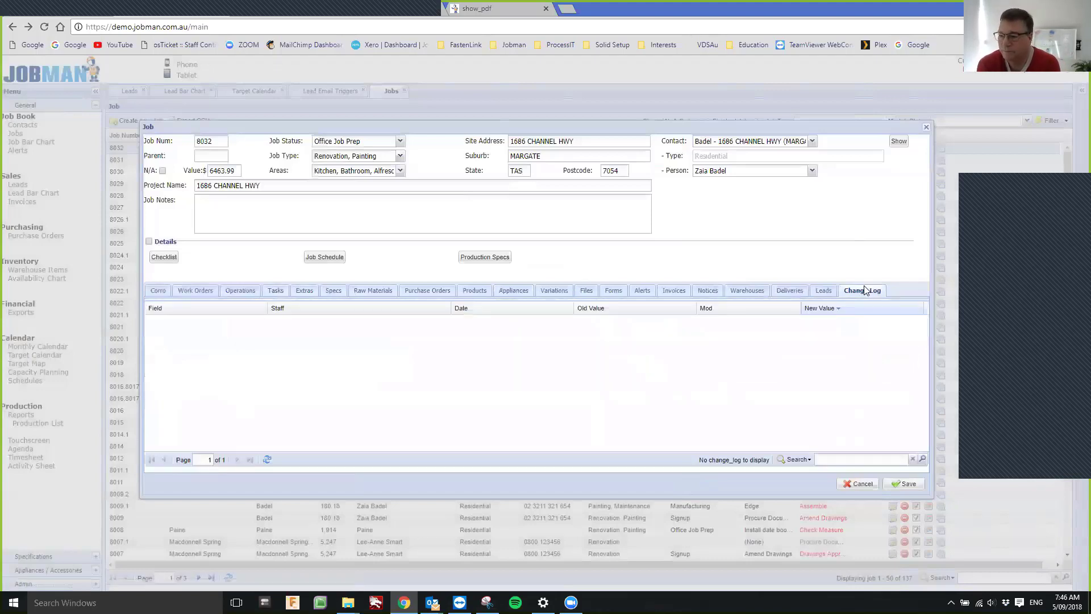
scroll(364, 380, "down", 5)
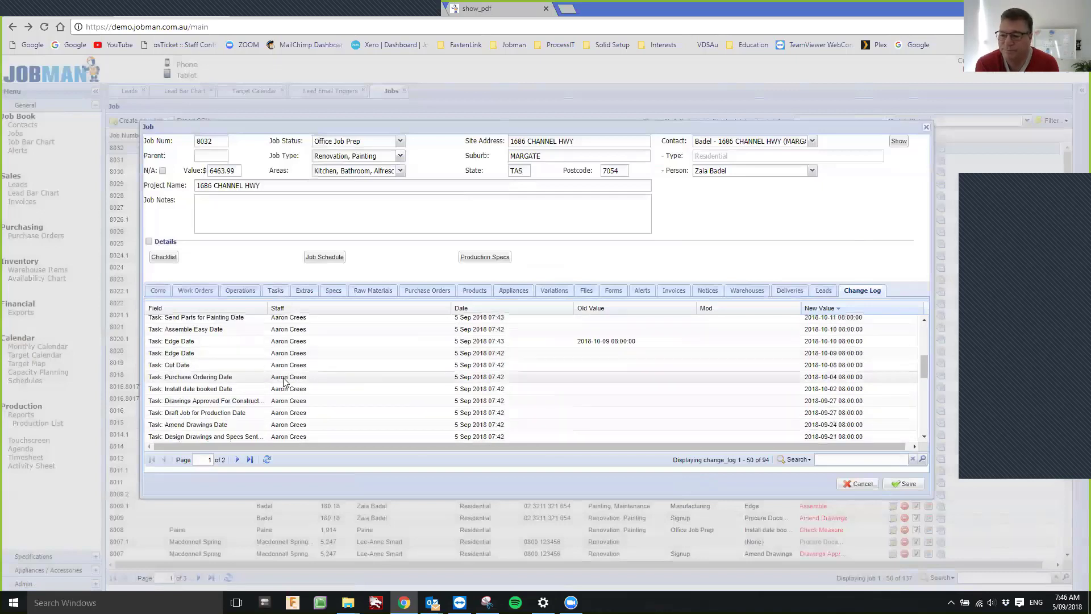
scroll(285, 381, "down", 7)
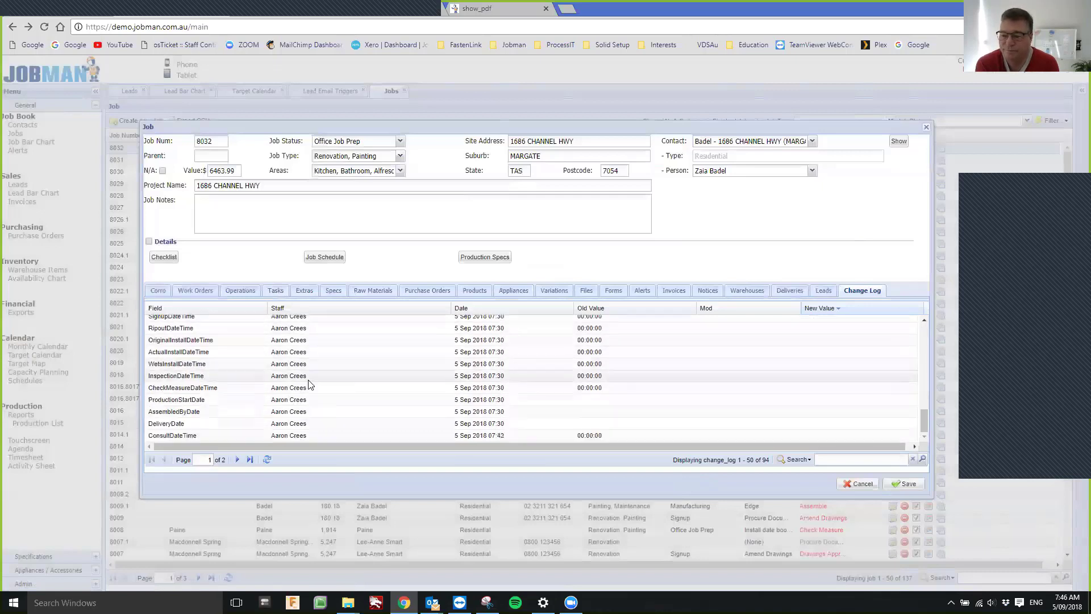
double_click(230, 391)
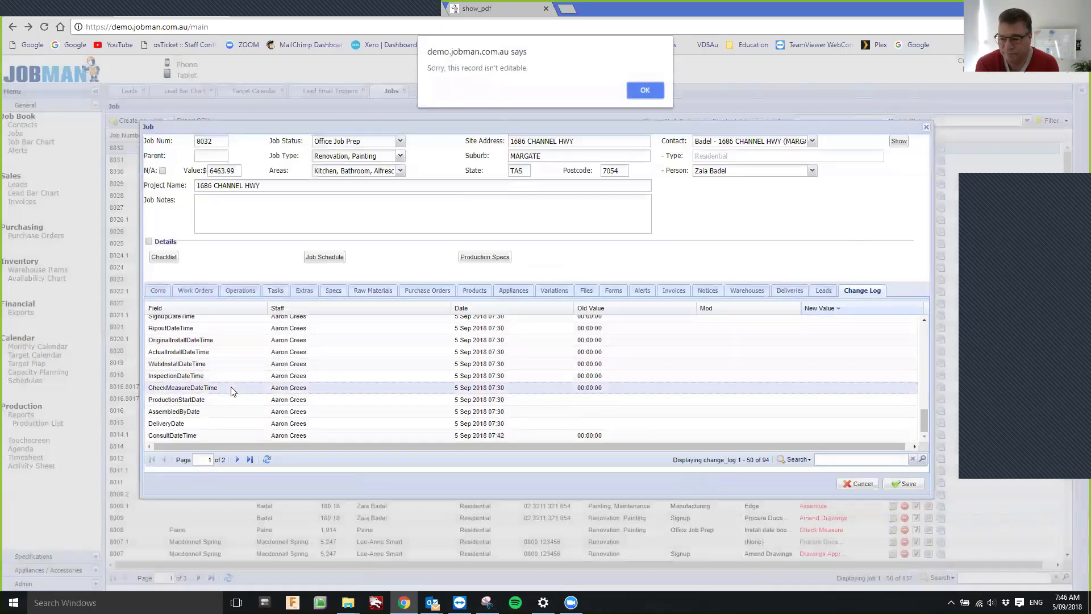
left_click(645, 91)
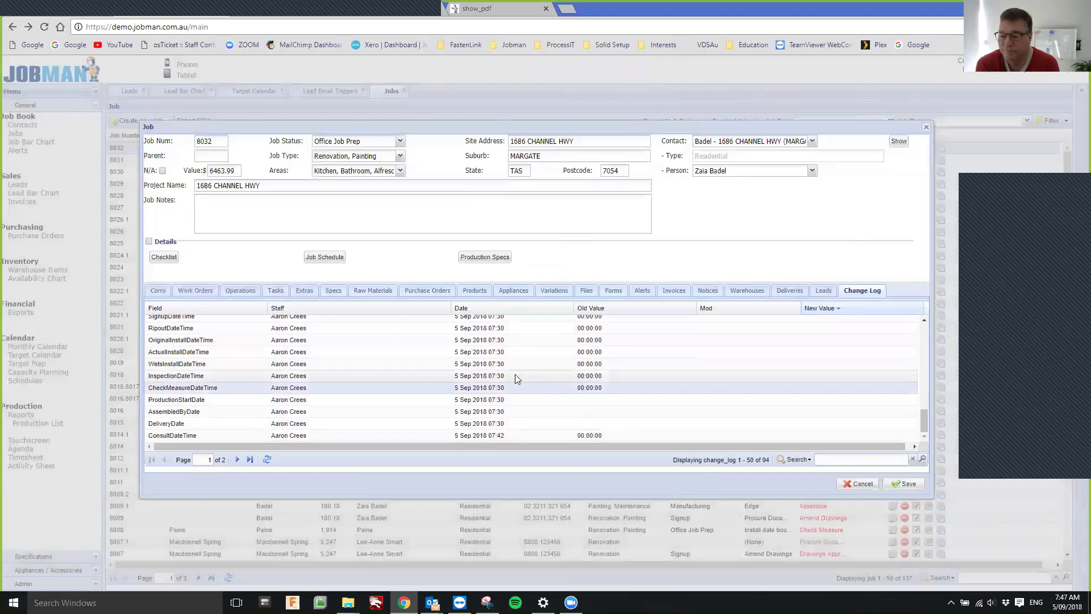
scroll(515, 375, "up", 5)
scroll(568, 392, "up", 5)
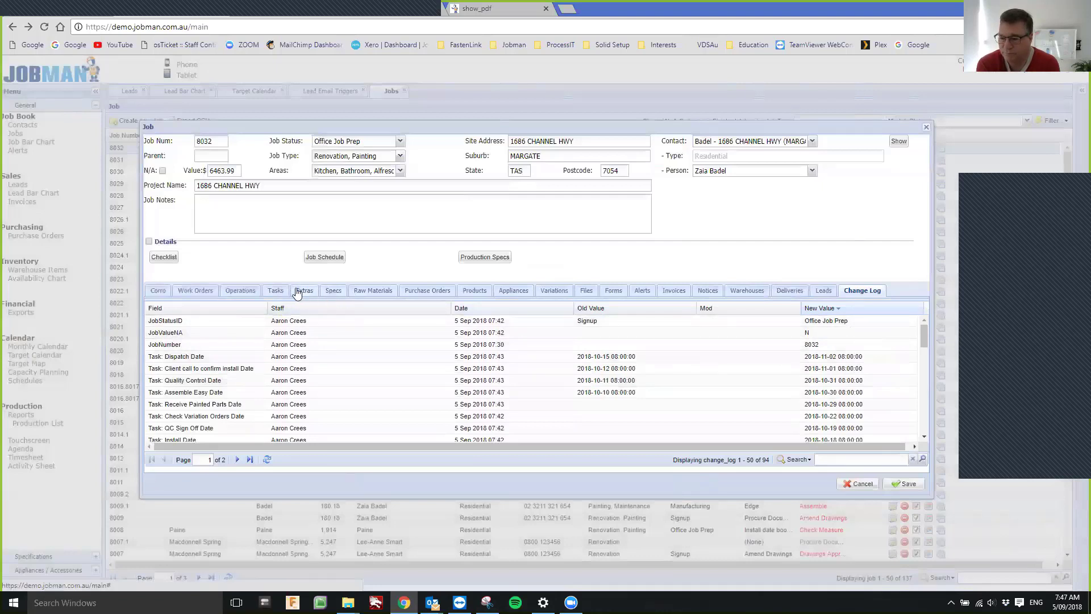
Step: Show job 8032's raw materials list in a taller Job window with the Qty In Stock column widened
left_click(373, 290)
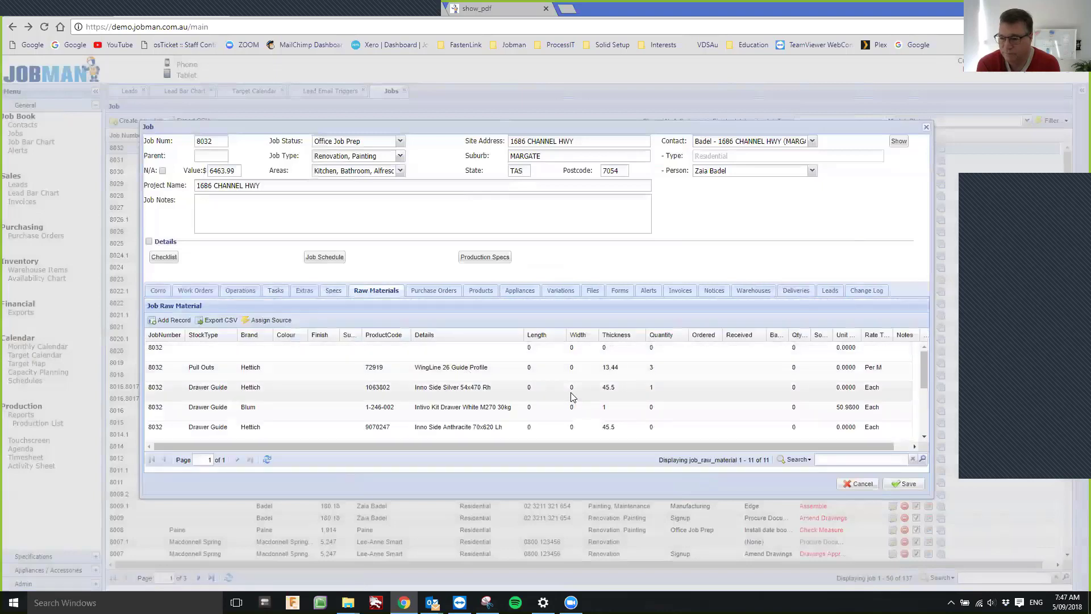
scroll(571, 397, "down", 3)
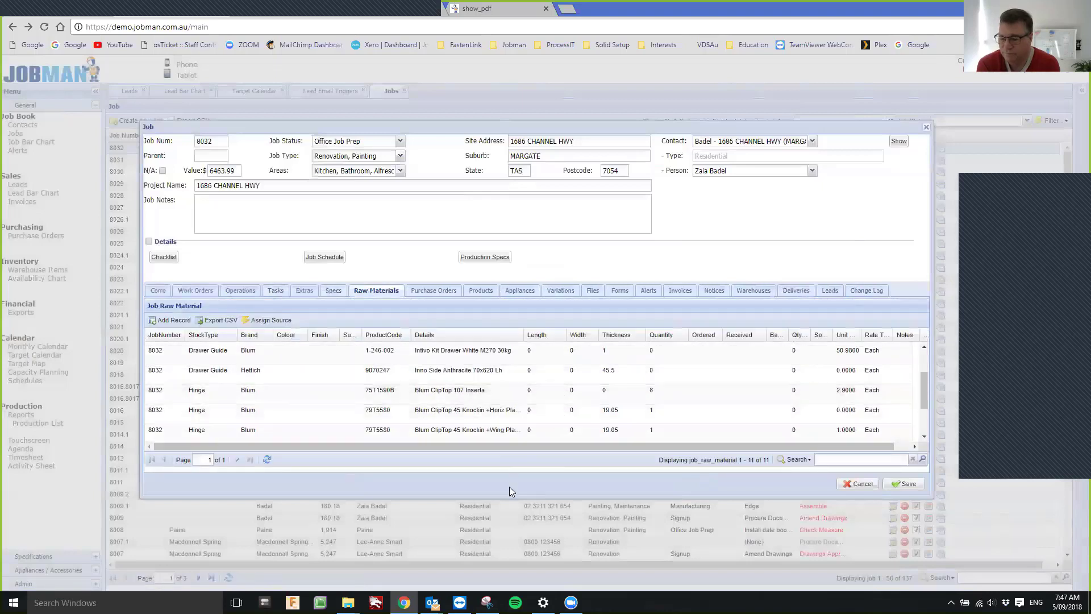
left_click_drag(509, 492, 498, 550)
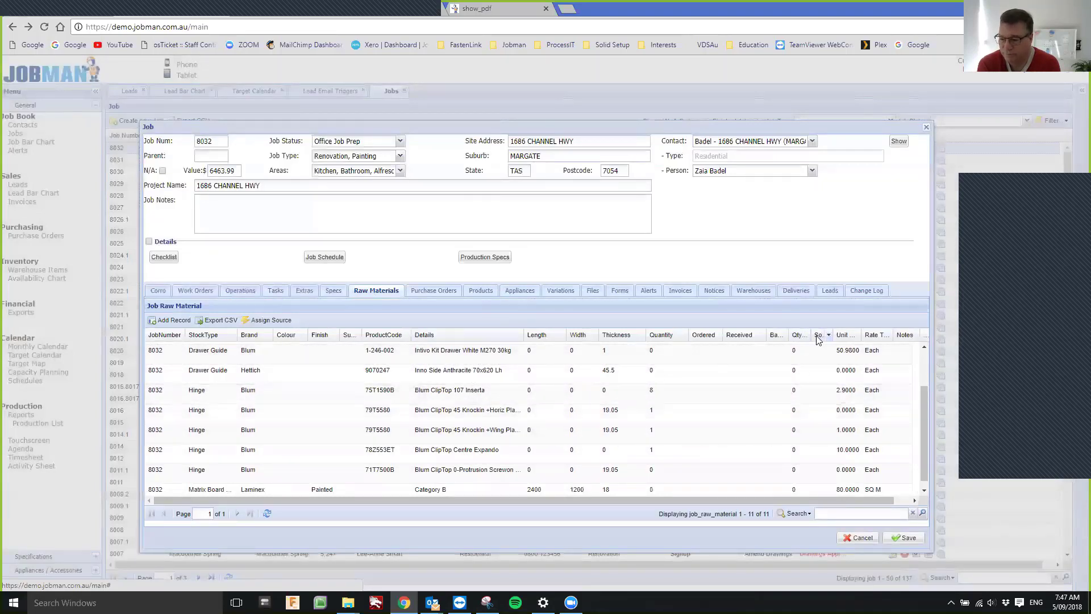
left_click_drag(812, 335, 824, 335)
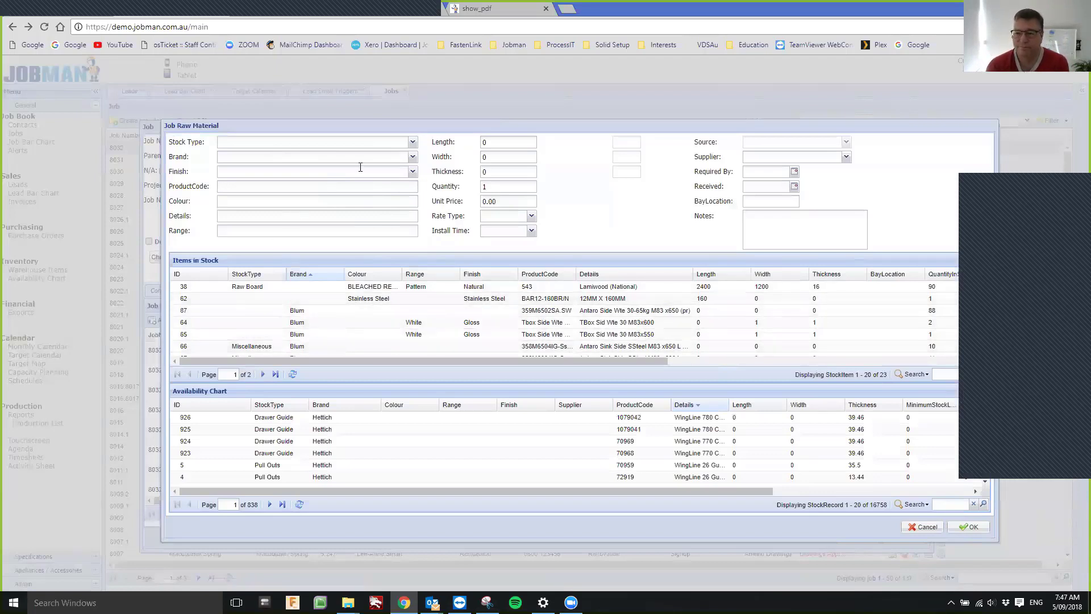
Step: Try the Drawer Guide and Decorated MDF stock types, pick TE White MDF, then discard the entry
left_click(413, 142)
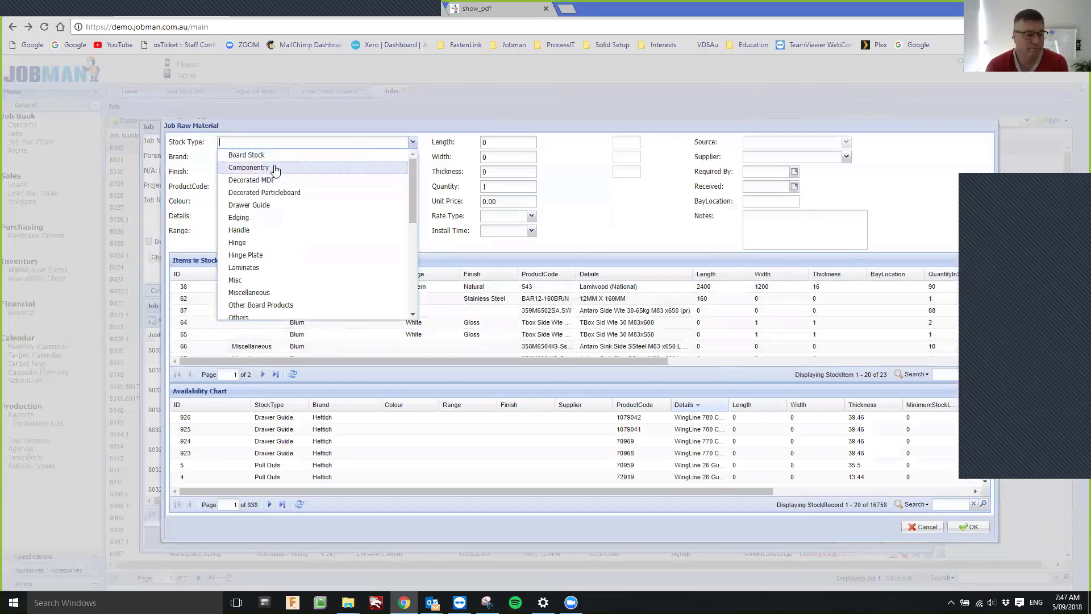
left_click(286, 206)
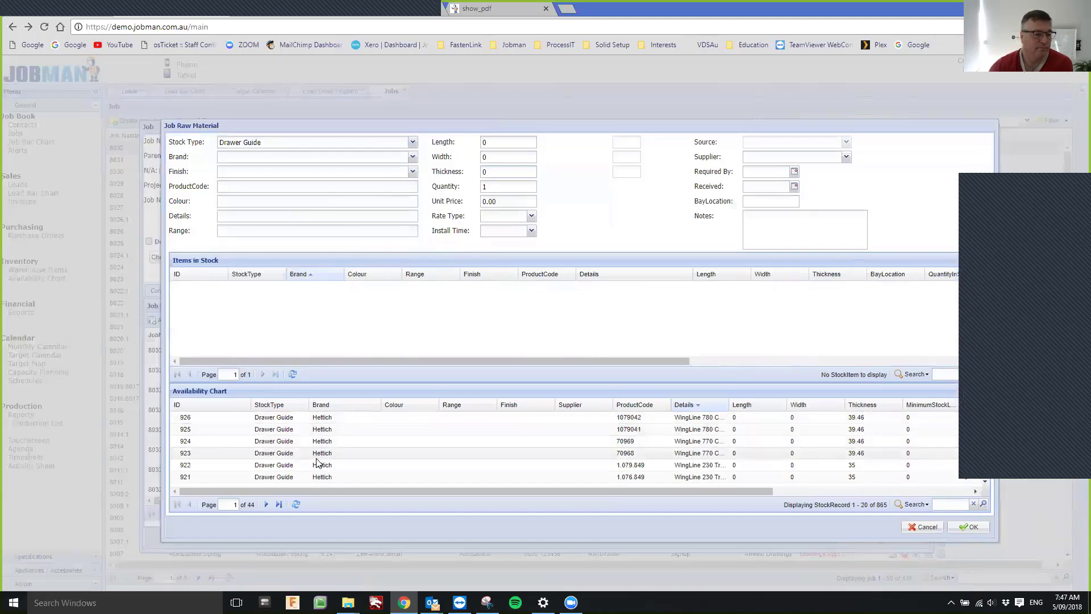
left_click(413, 142)
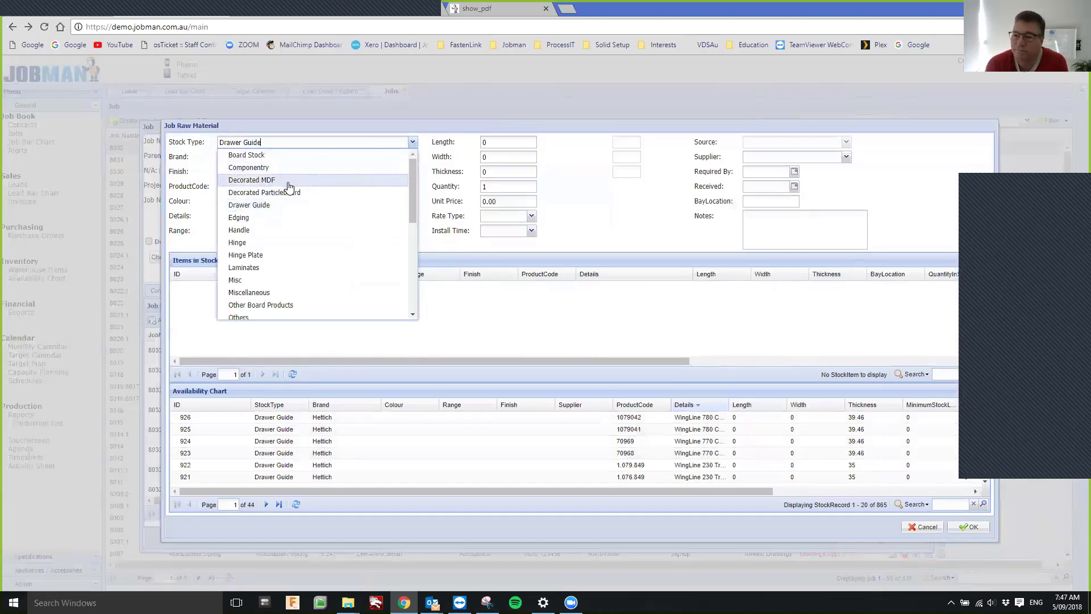
left_click(292, 180)
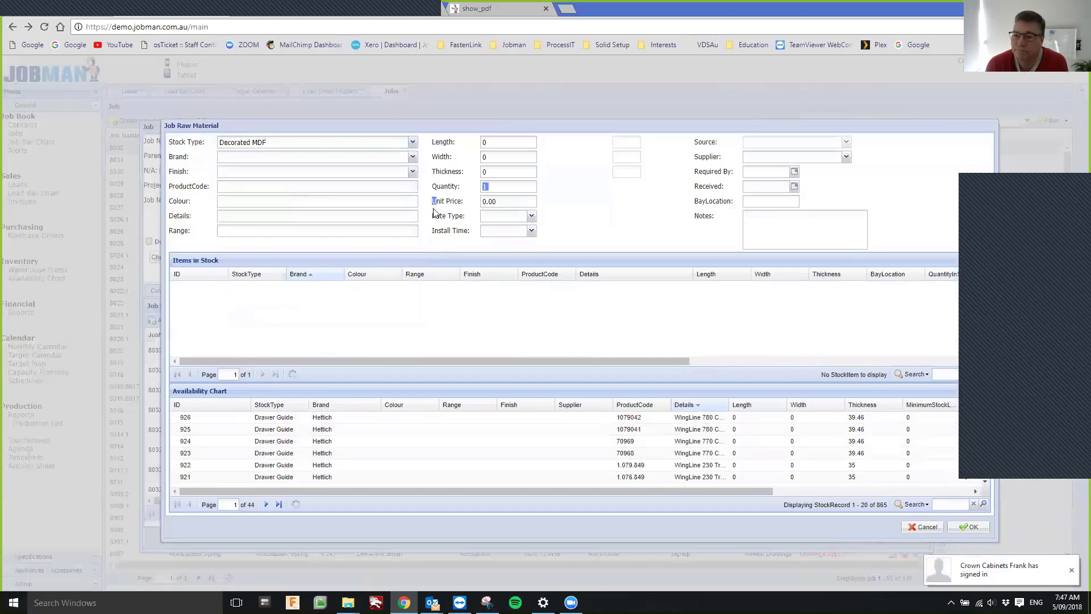
scroll(323, 439, "down", 2)
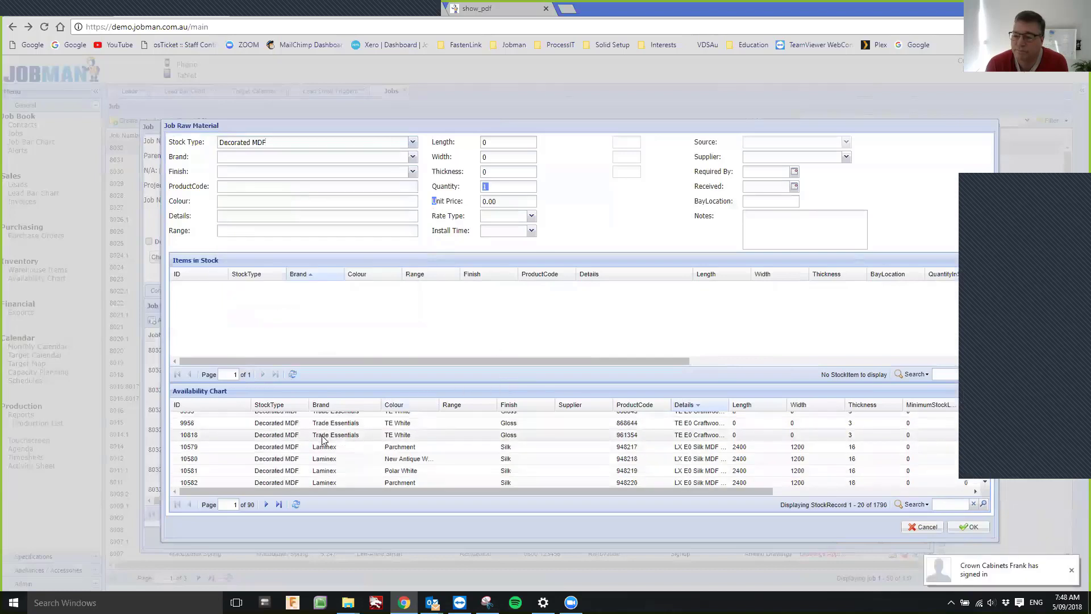
left_click(323, 438)
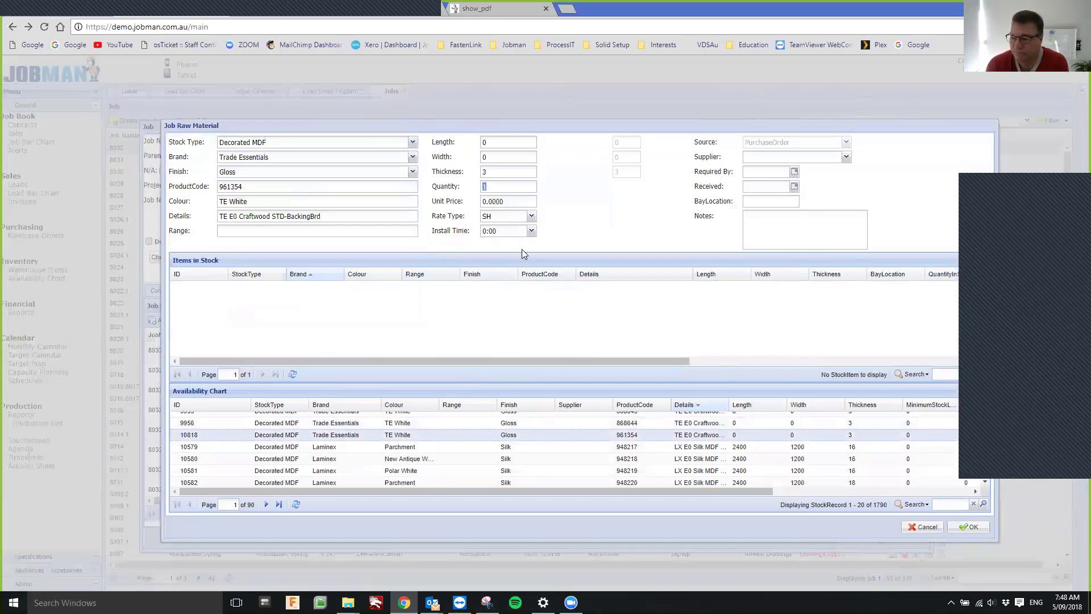
left_click(924, 527)
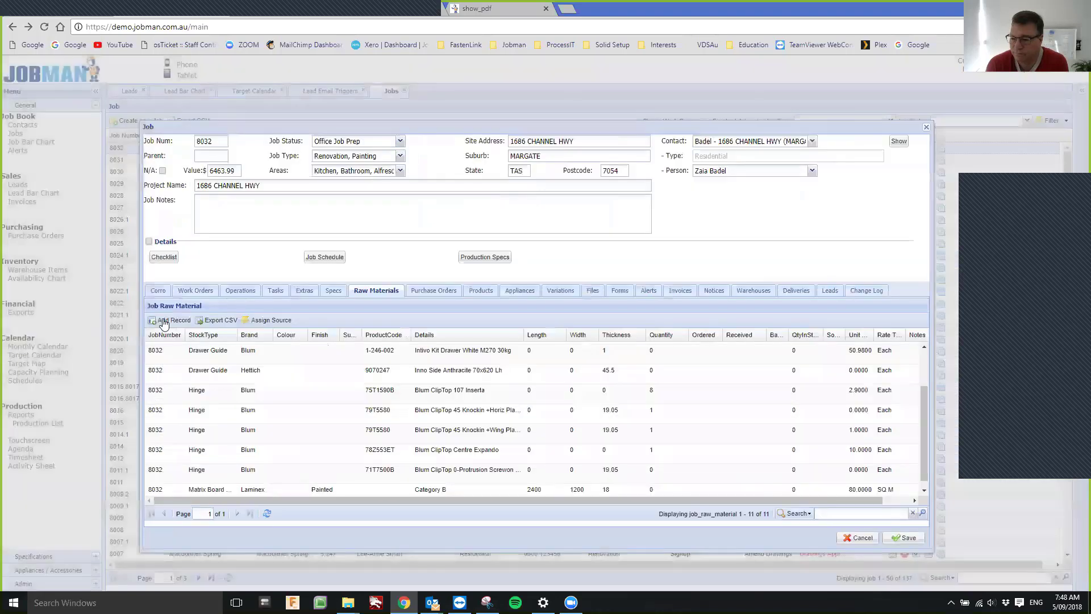
Step: Trial MUSHROOM LINEA banding and the WingLine 770 Carriage Lh guide, discard, and show purchase orders
double_click(540, 349)
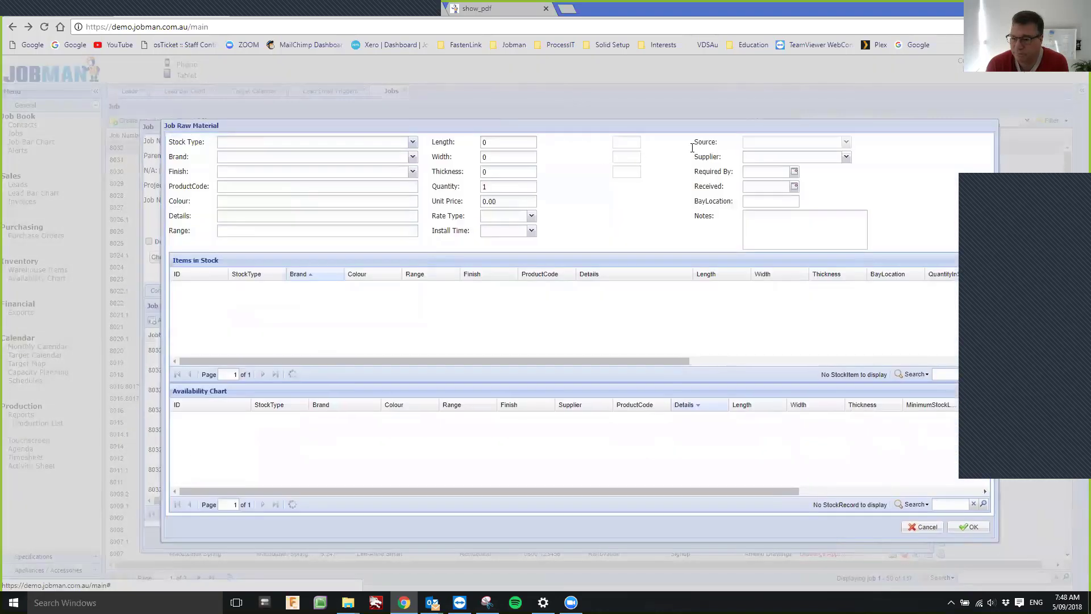
scroll(295, 327, "down", 1)
scroll(295, 327, "down", 3)
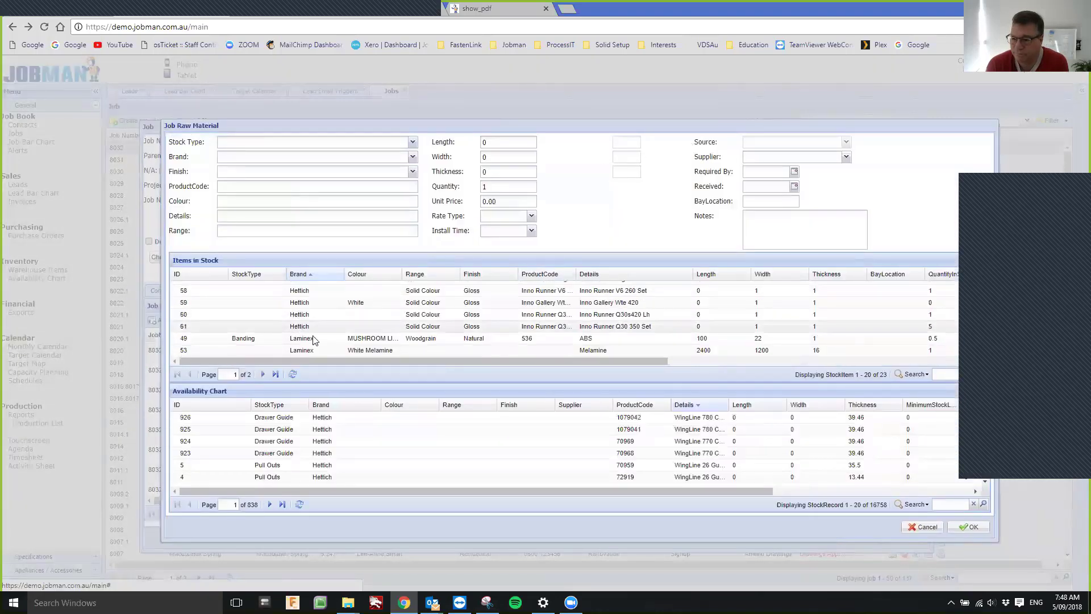
double_click(546, 341)
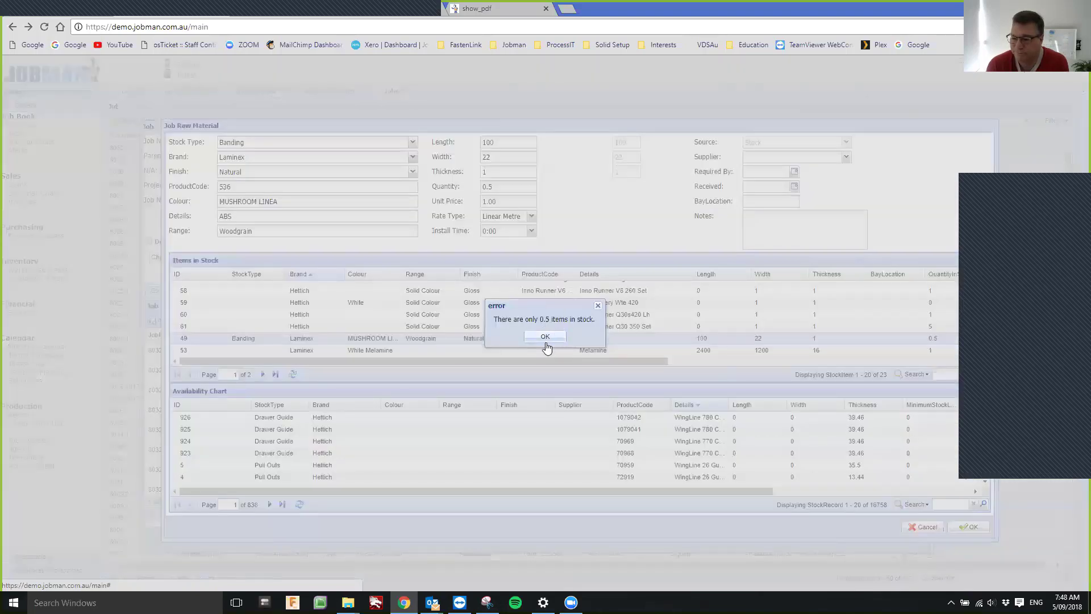
left_click(545, 337)
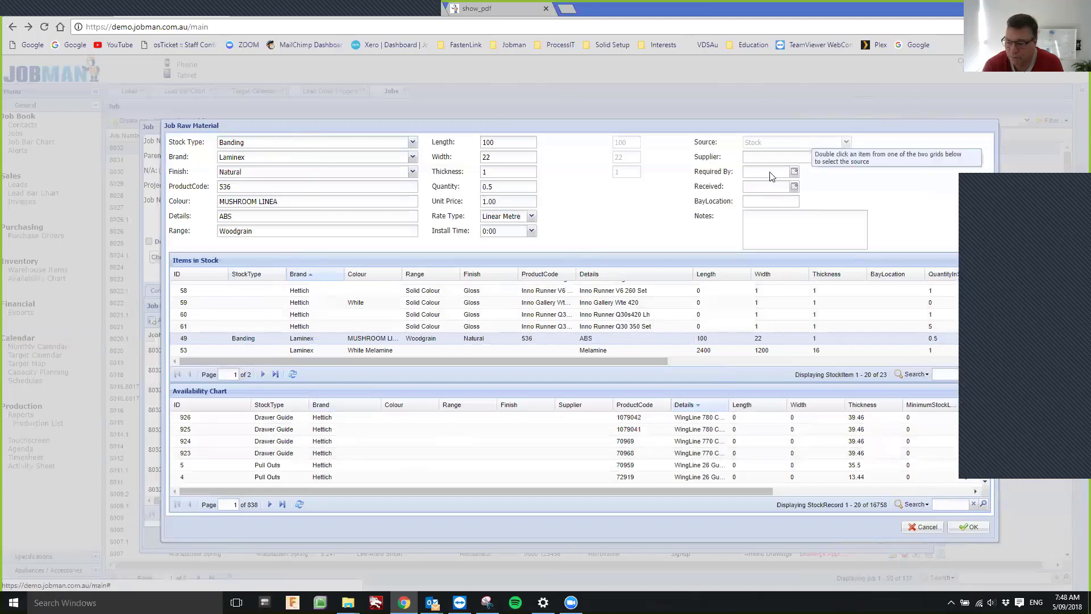
left_click(366, 453)
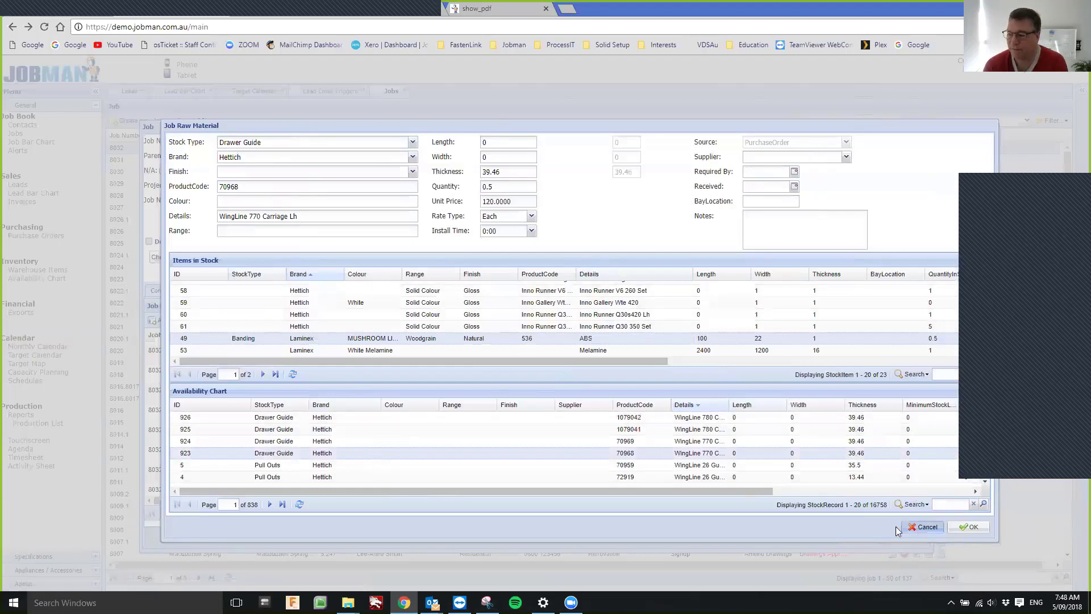
left_click(922, 527)
left_click(428, 292)
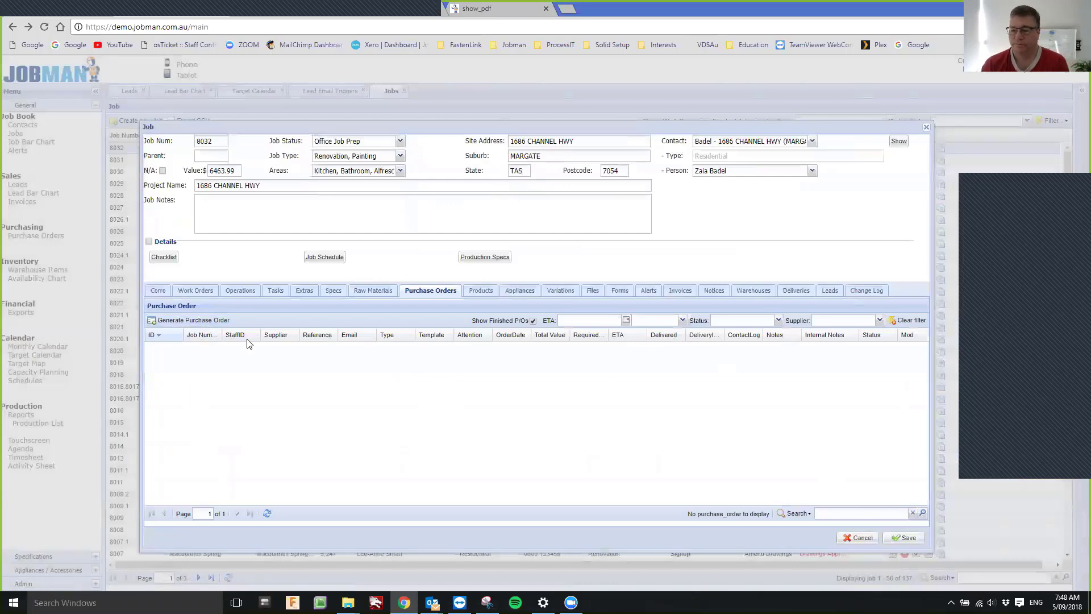
left_click(194, 320)
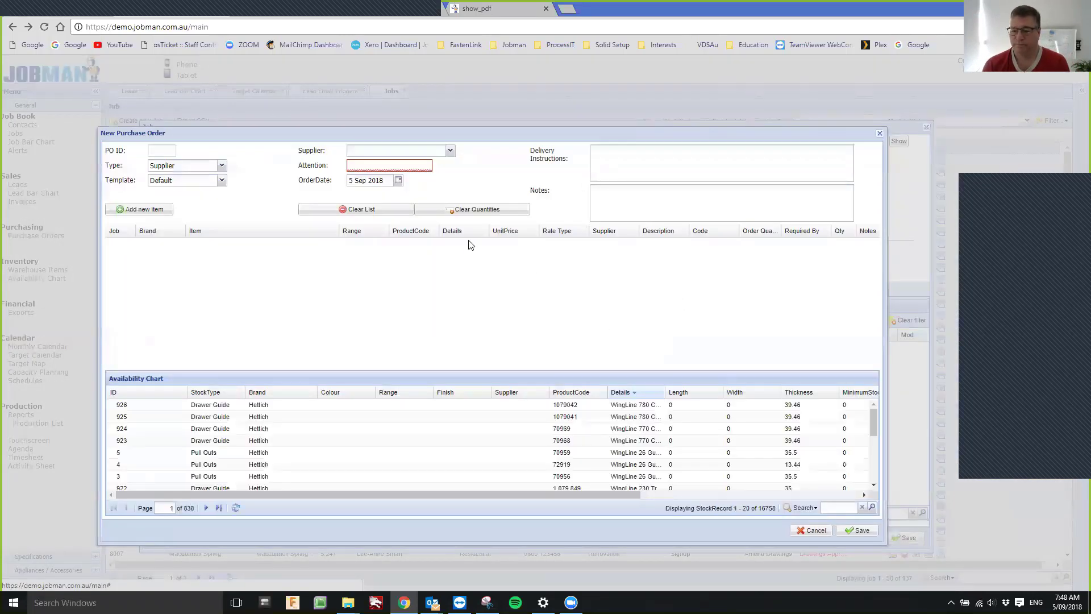
left_click(451, 150)
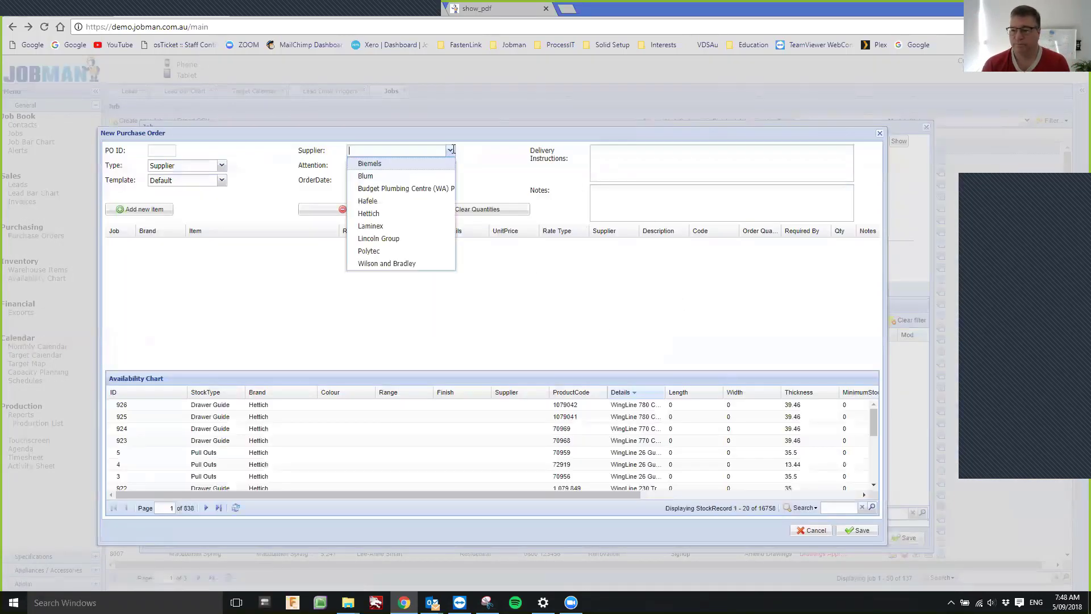
left_click(385, 176)
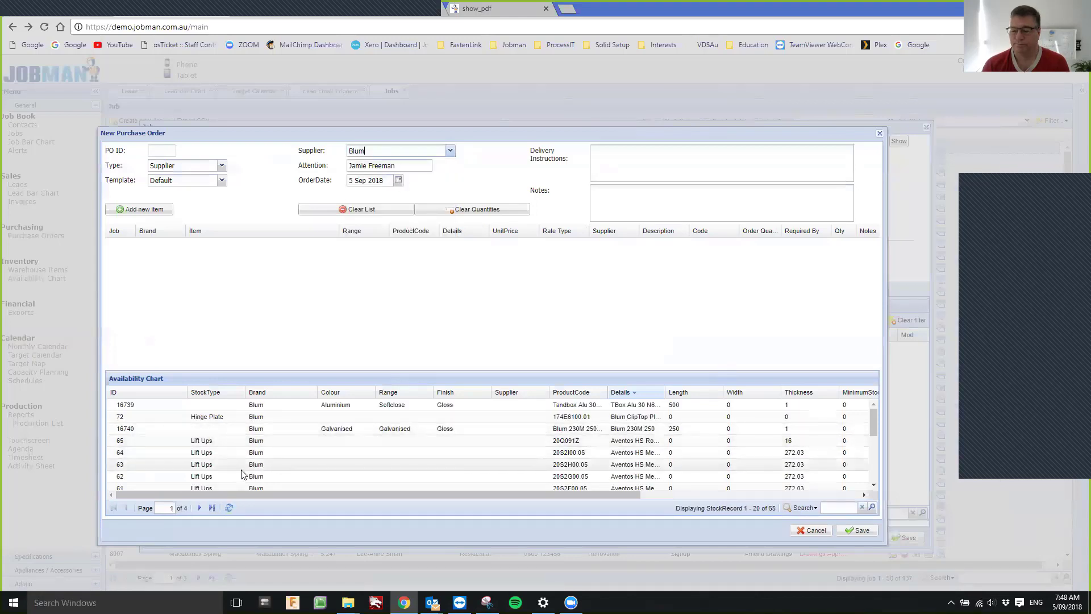
left_click(261, 466)
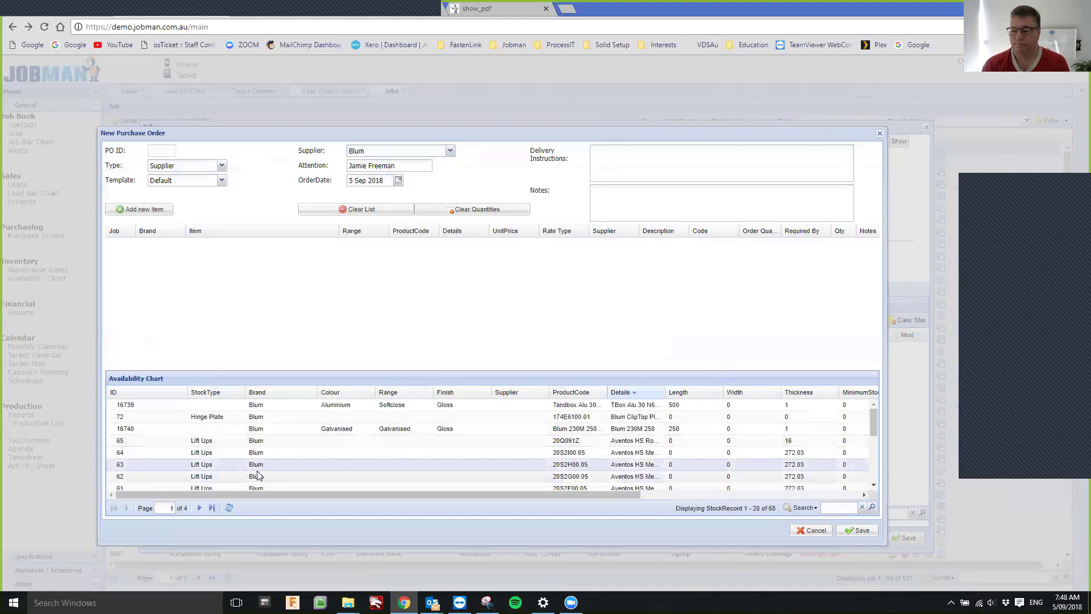
left_click(816, 531)
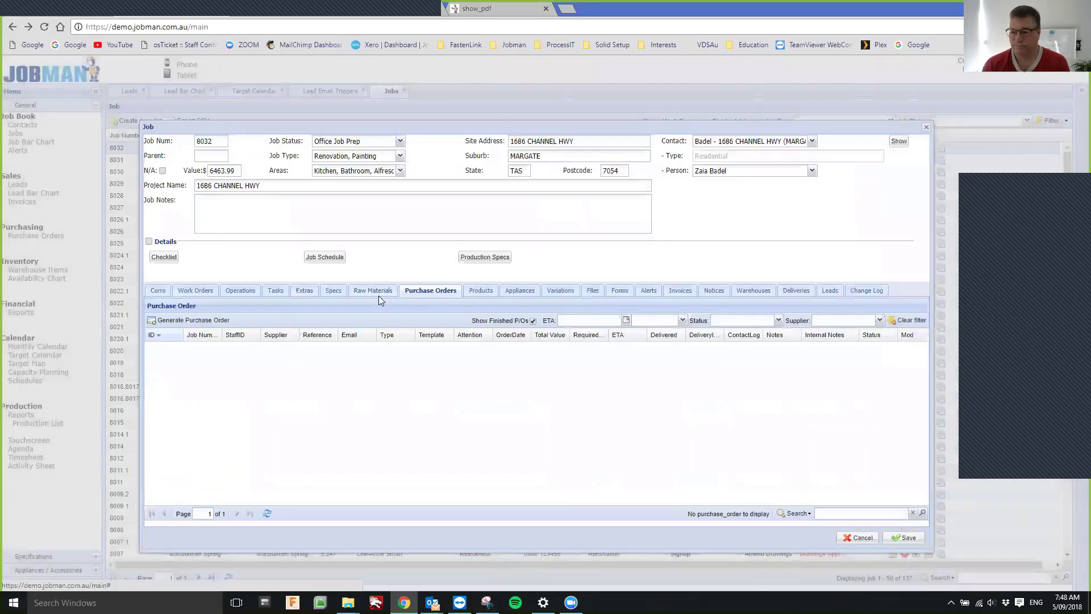
Step: Assign Biemels as the supplier of the Blum ClipTop hinge raw material and save it
left_click(373, 291)
double_click(401, 411)
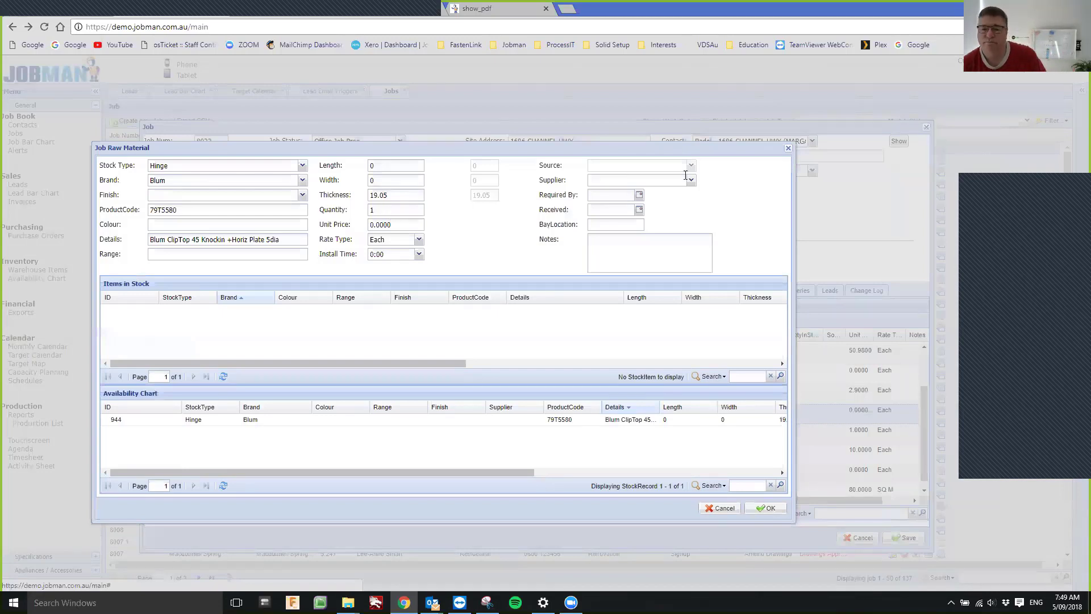
left_click(692, 181)
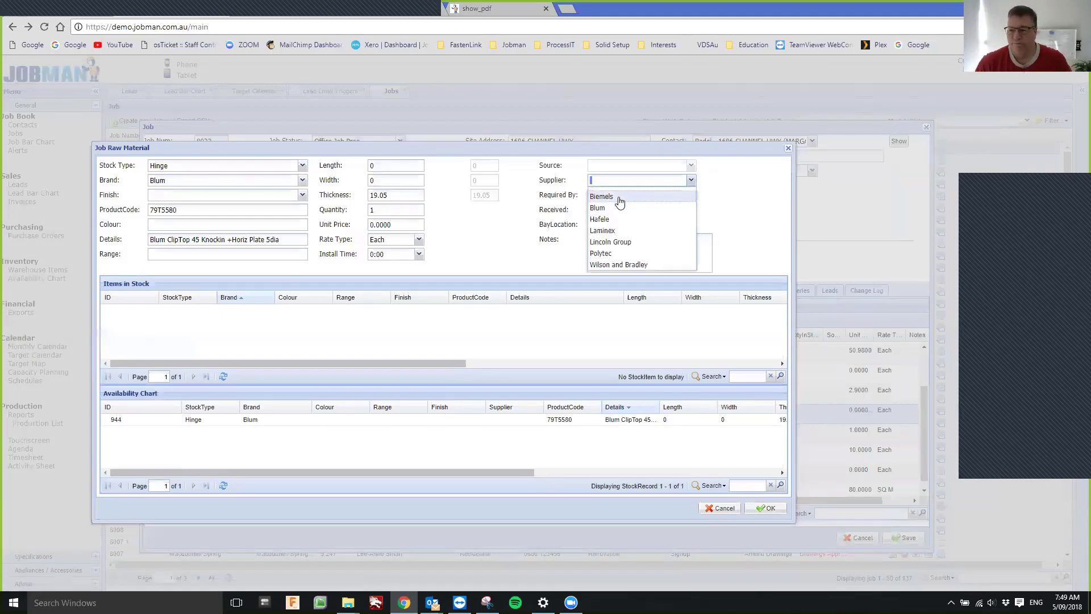
left_click(620, 204)
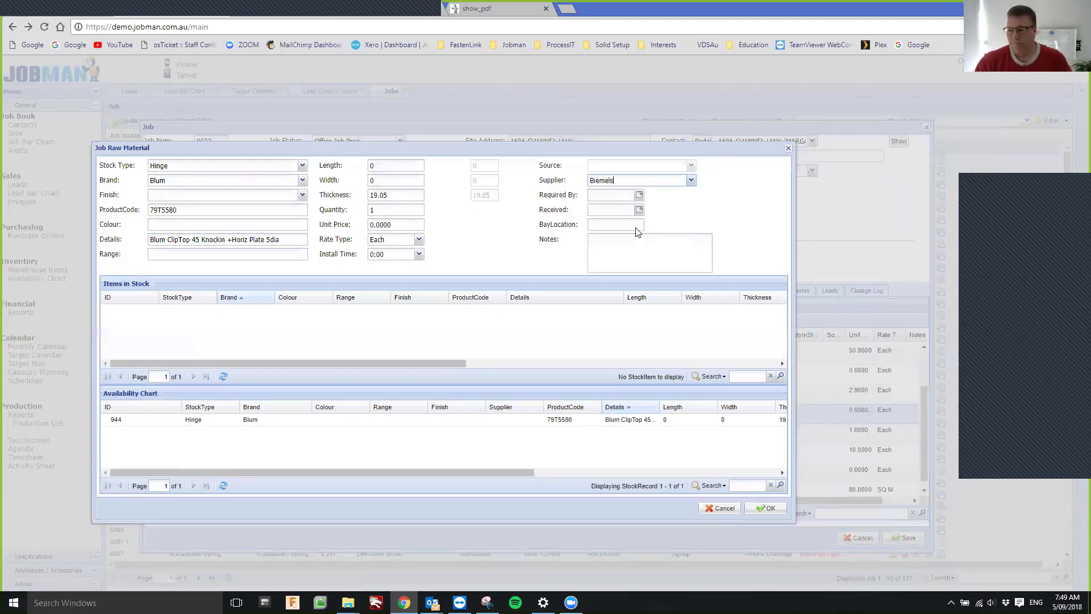
left_click(766, 508)
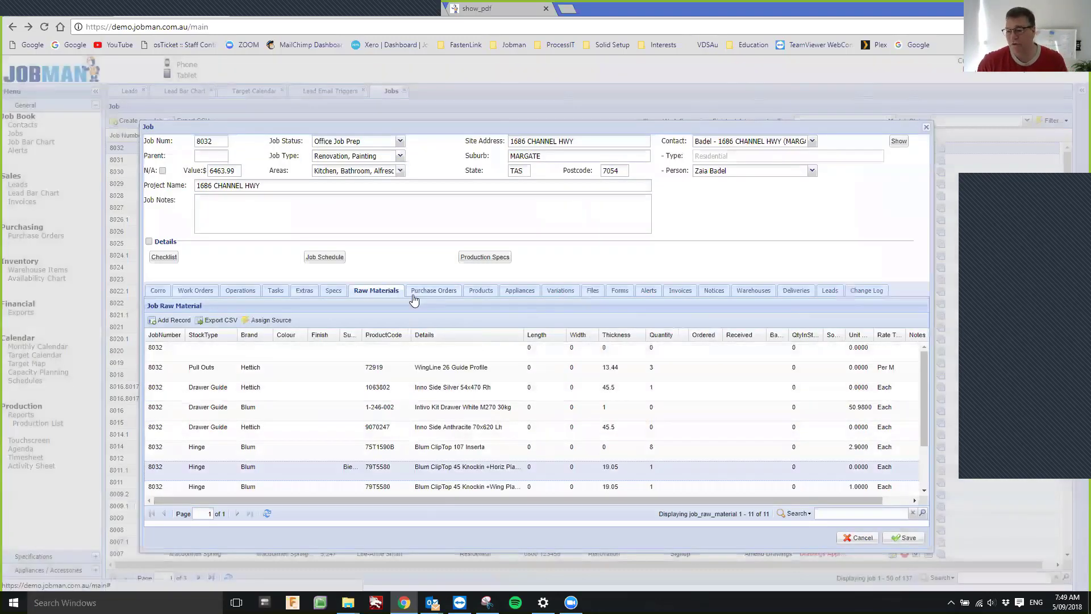
Step: Start and cancel a purchase order for job 8032, return to raw materials, and close the job
left_click(429, 291)
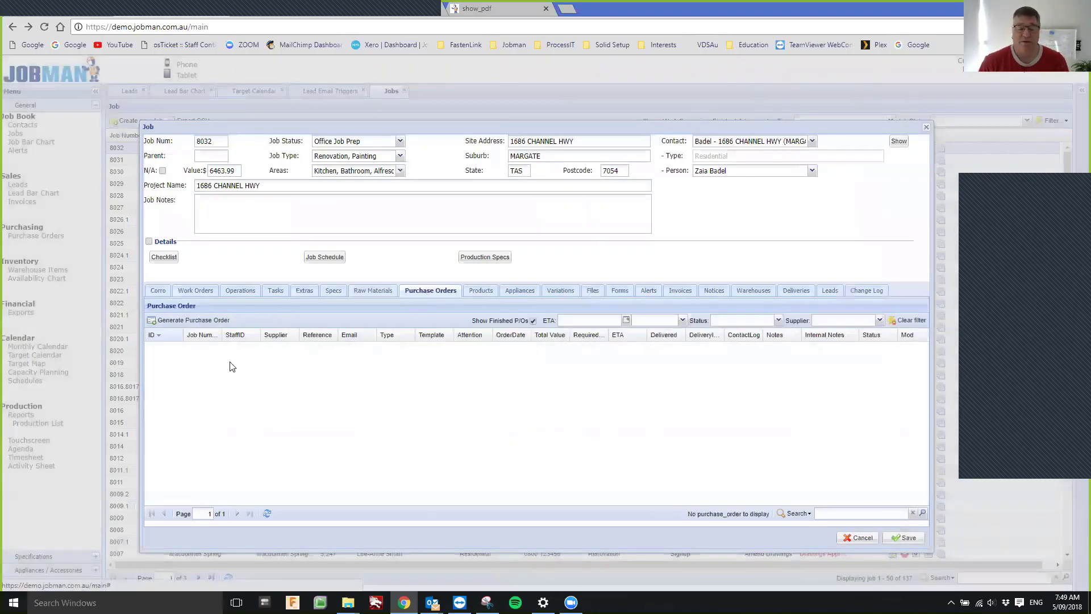
left_click(188, 320)
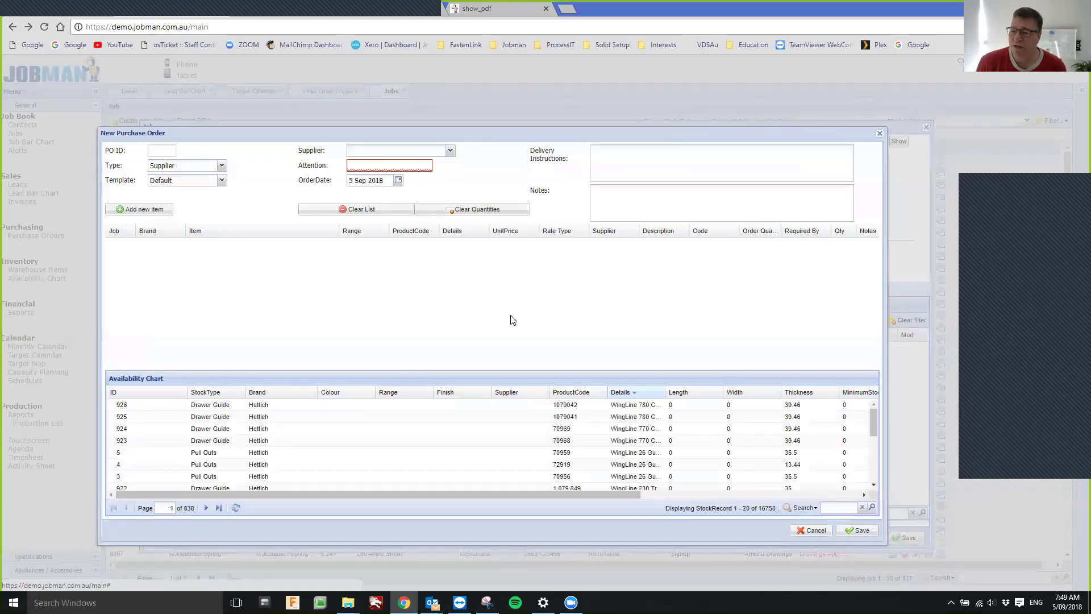
left_click(813, 530)
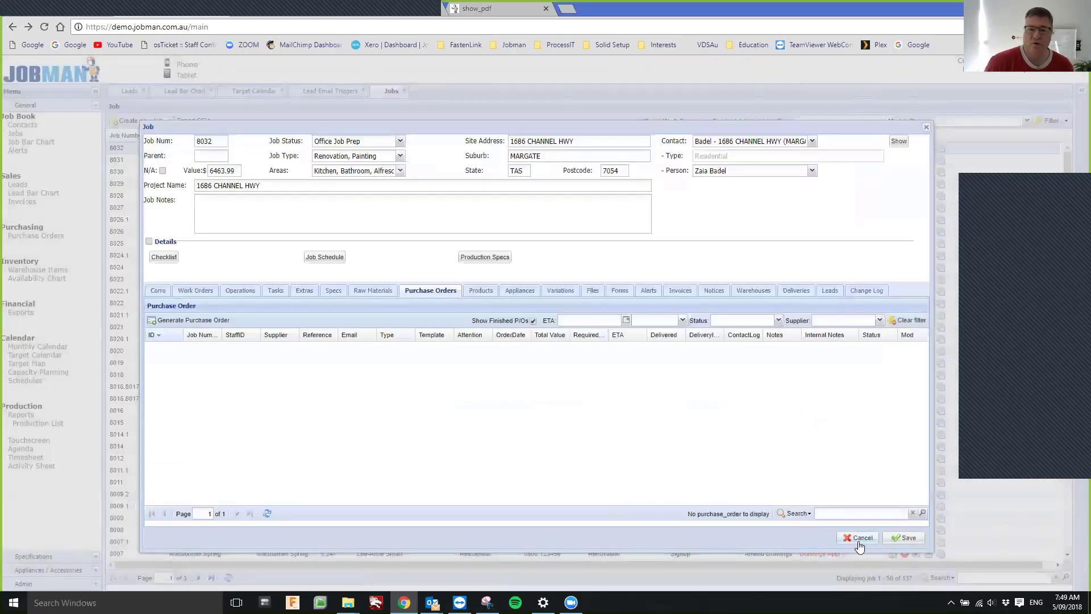
left_click(364, 296)
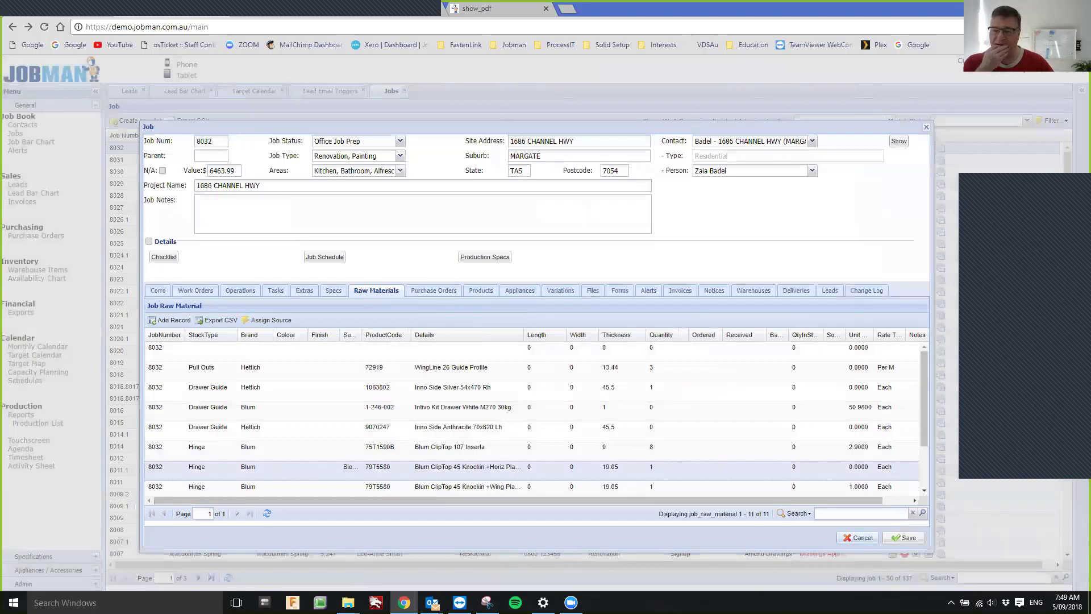
key("Escape")
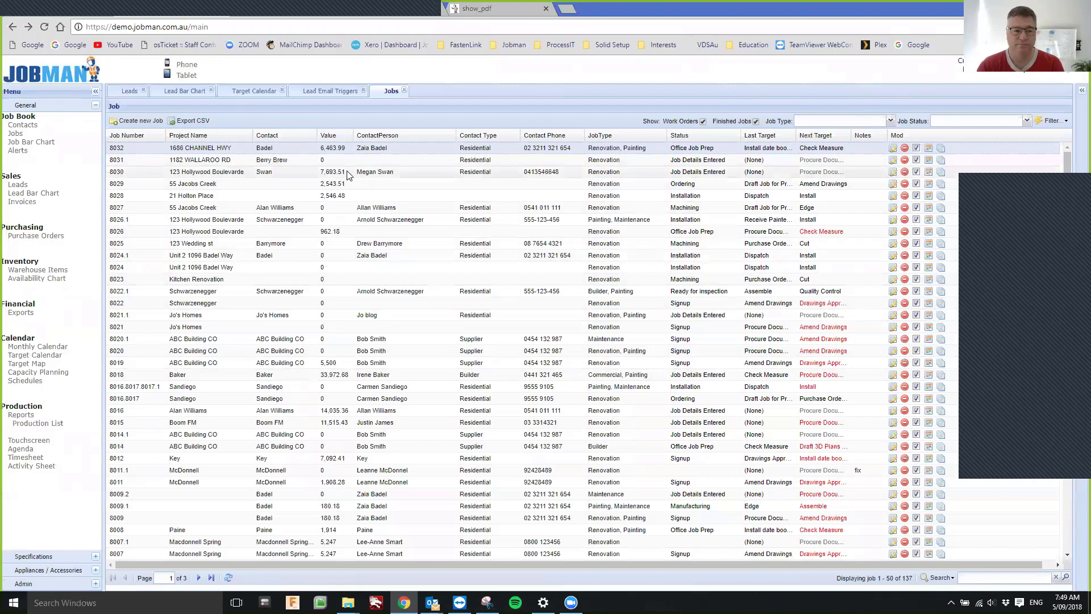
double_click(319, 172)
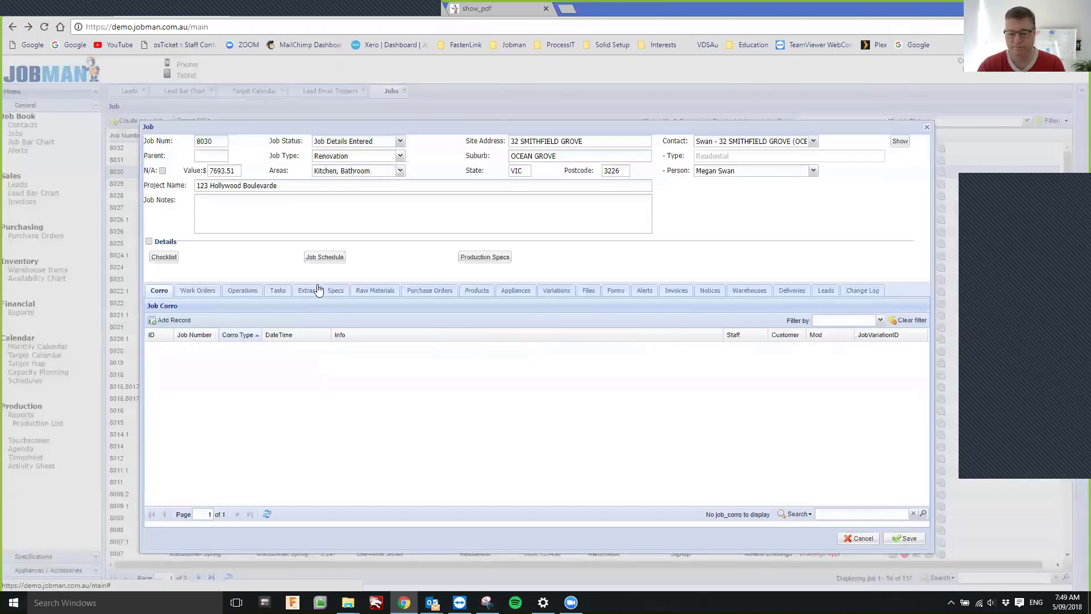
left_click(369, 291)
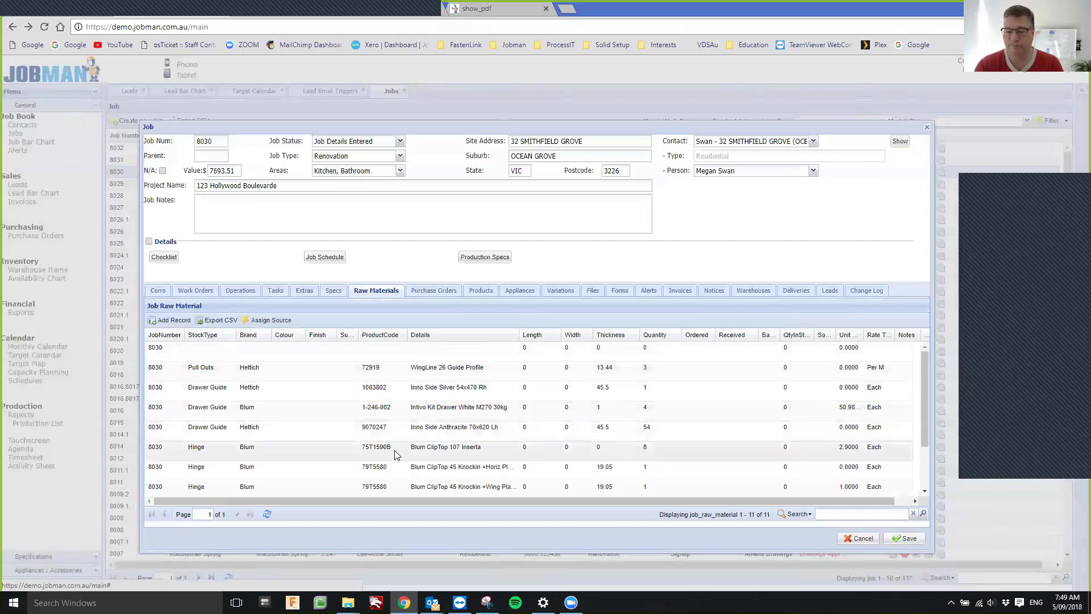
scroll(400, 460, "down", 3)
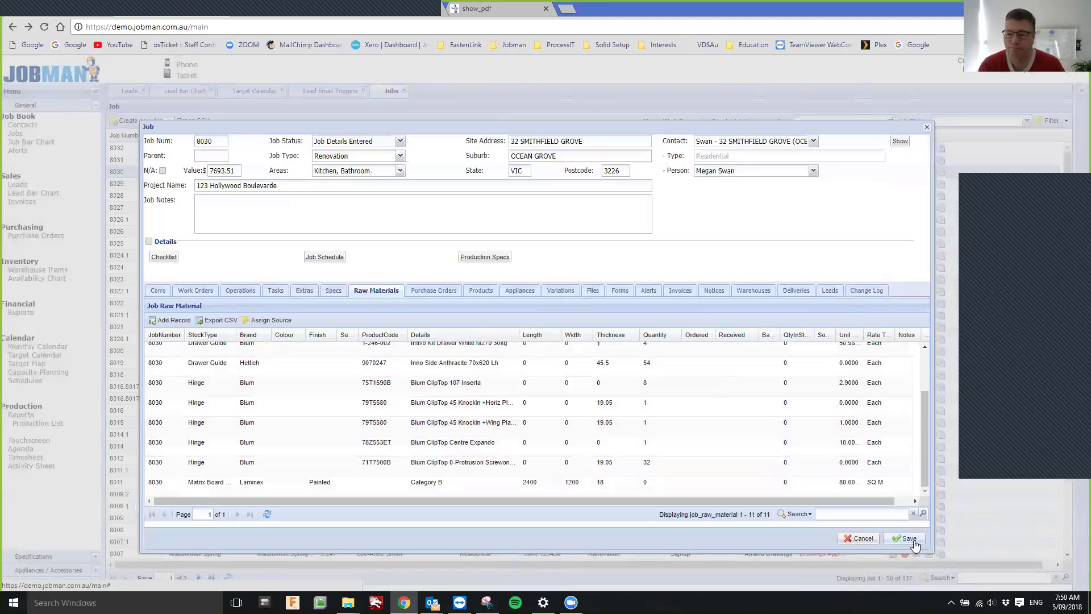
left_click(862, 539)
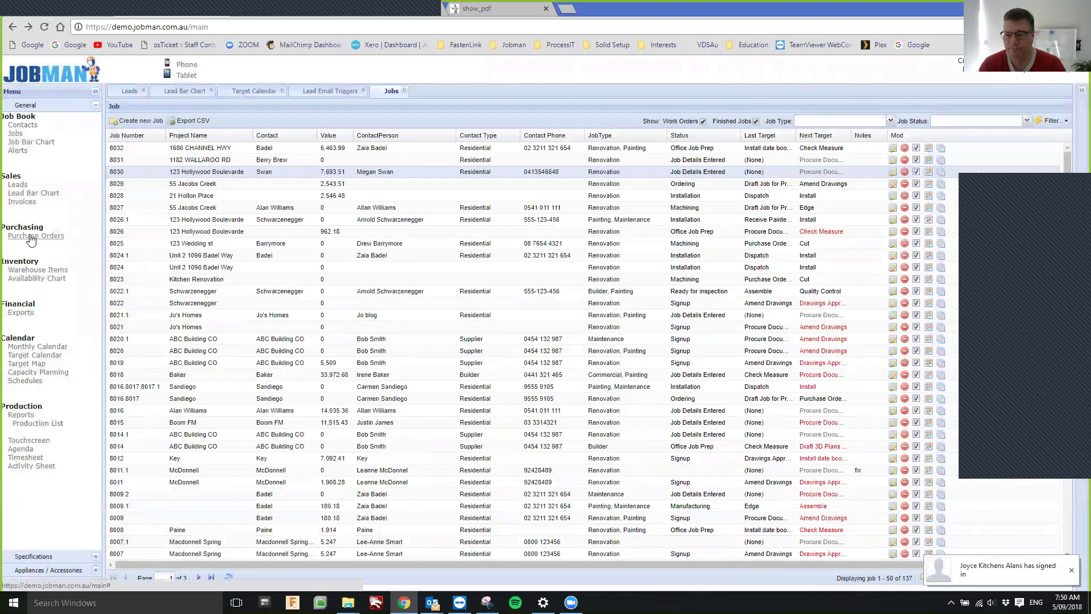
Step: From the Purchase Orders list, review and close orders 641 and 614, then open order 609
left_click(30, 238)
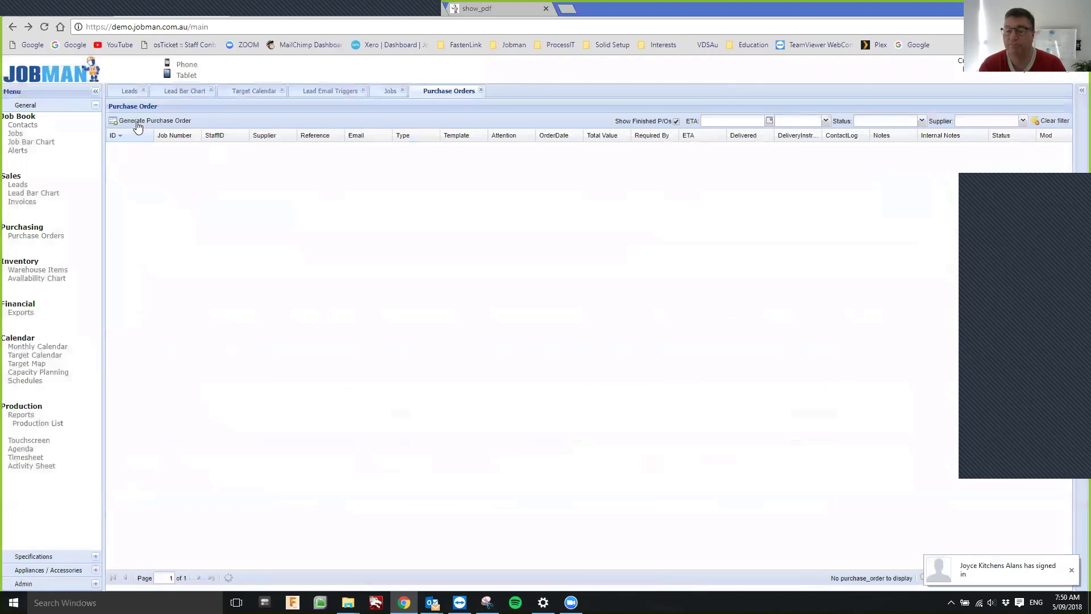
left_click(375, 232)
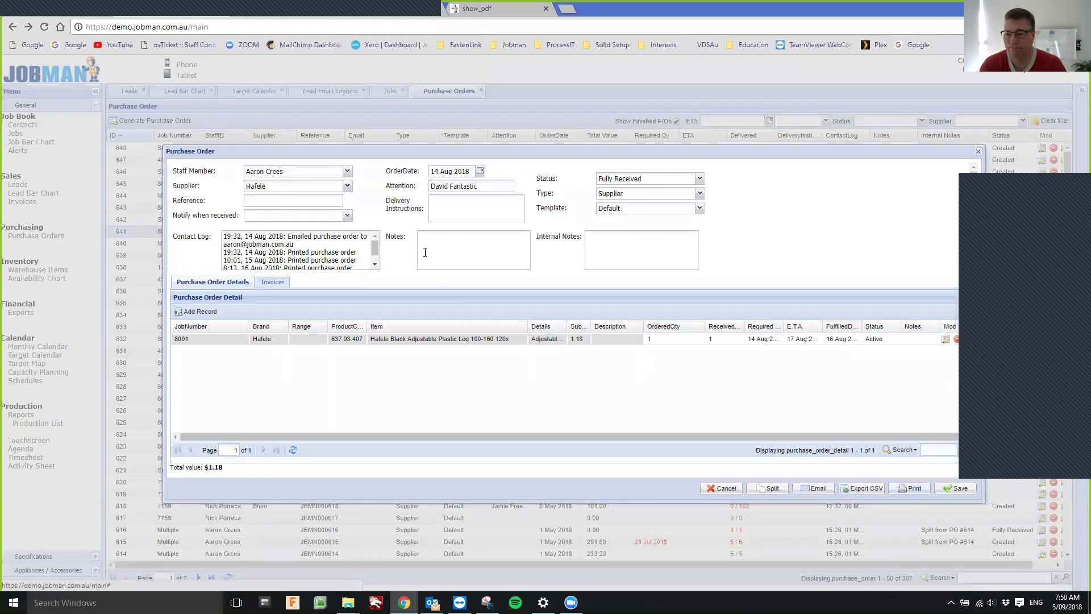
left_click(723, 487)
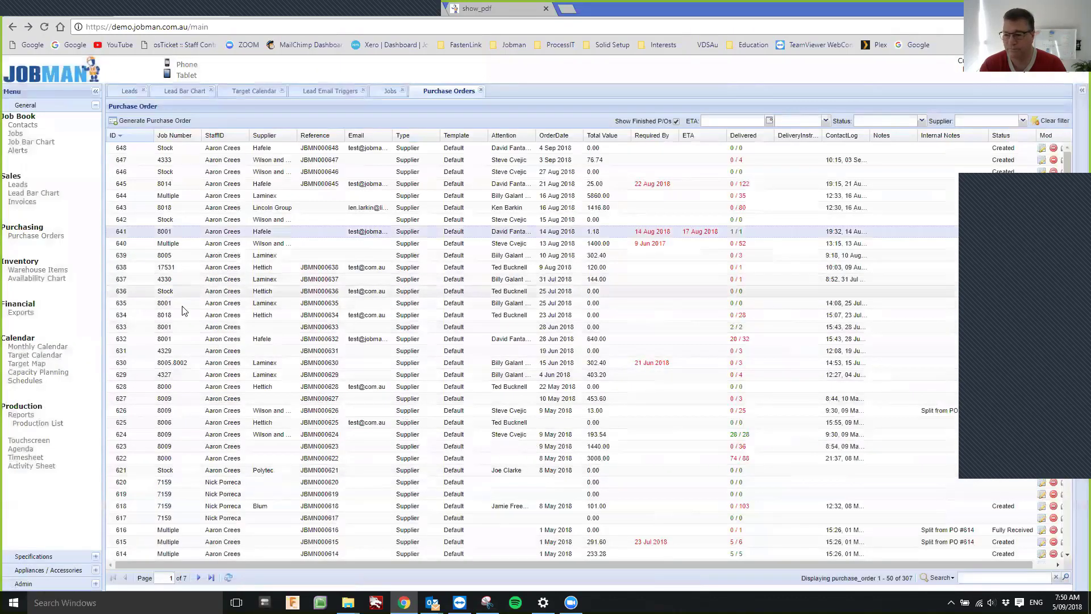
scroll(180, 335, "down", 1)
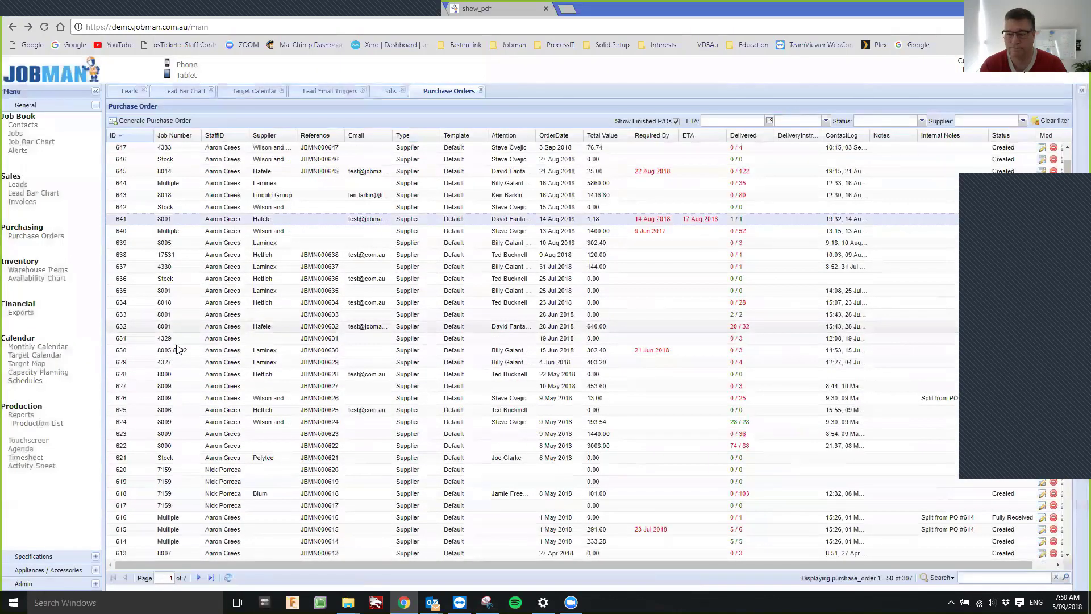
scroll(184, 378, "down", 5)
double_click(184, 374)
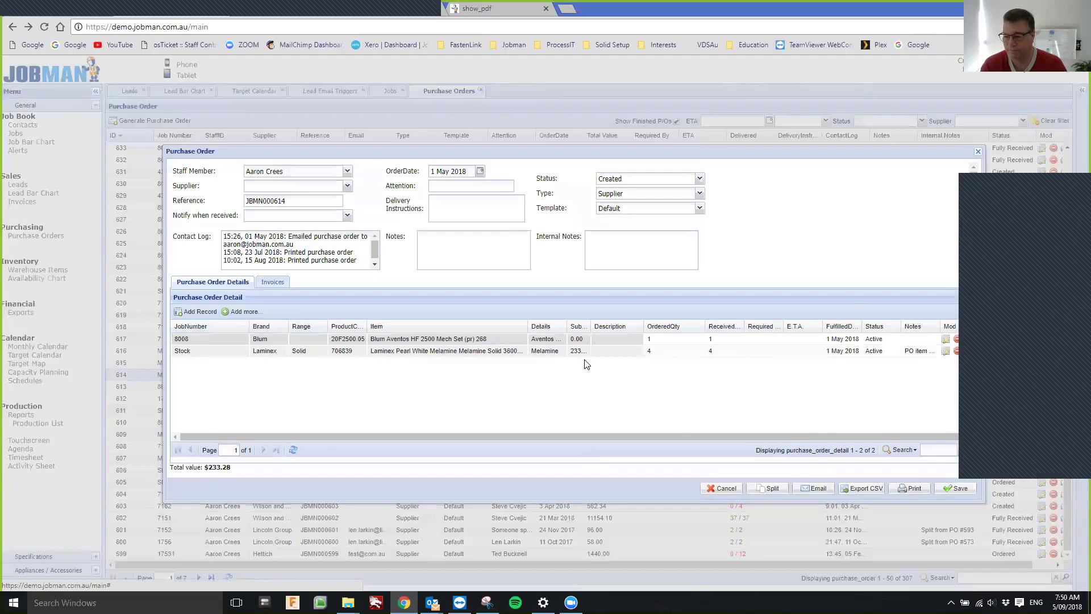
left_click(717, 489)
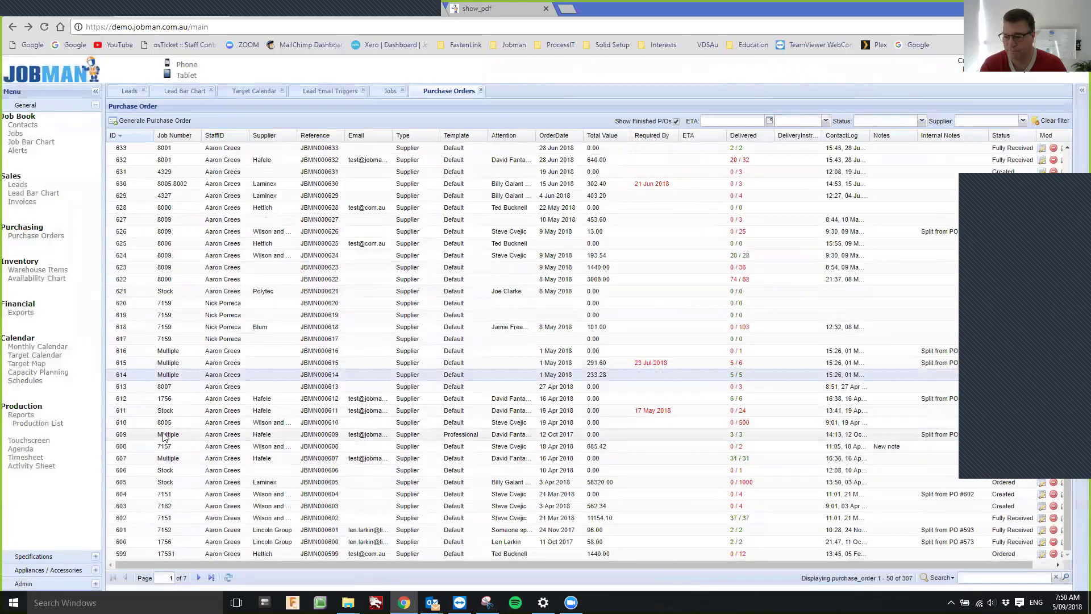
double_click(161, 434)
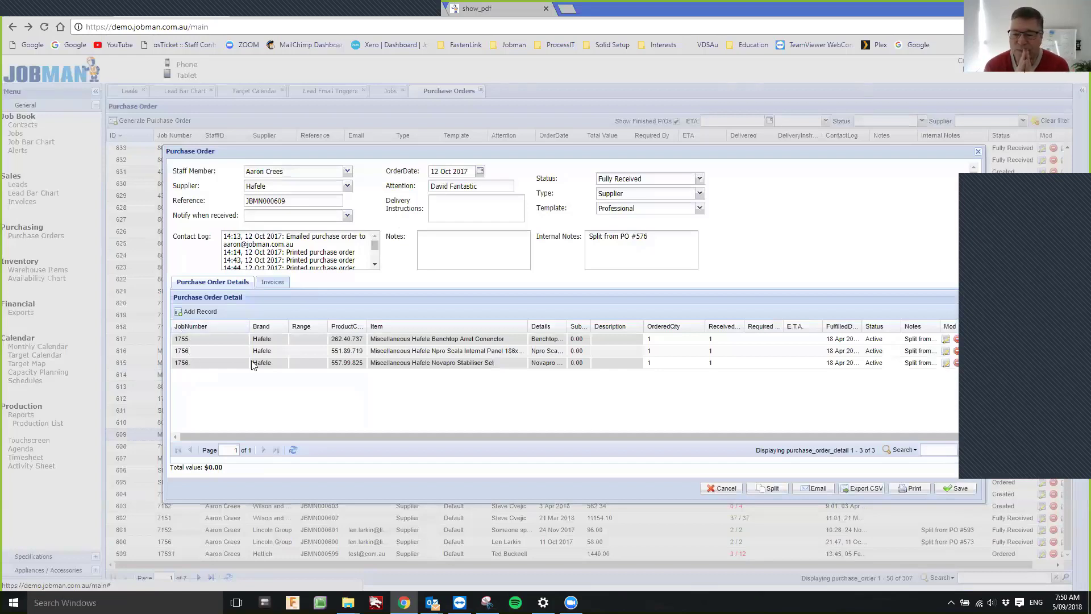
Step: Print purchase order 609 to its PDF and return to the JobMan_Demo tab
left_click(911, 492)
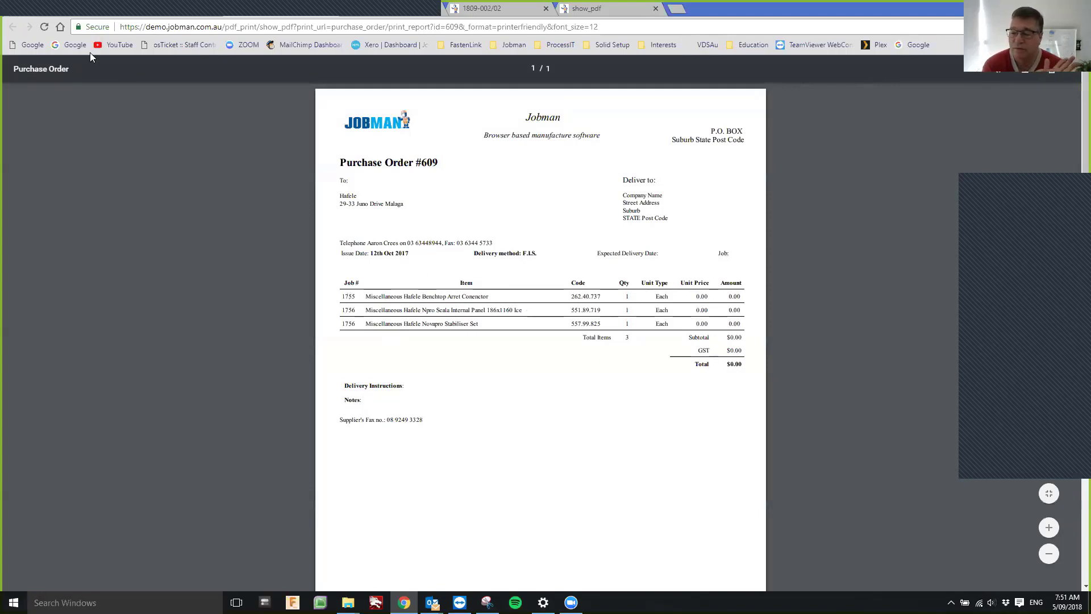
left_click(133, 10)
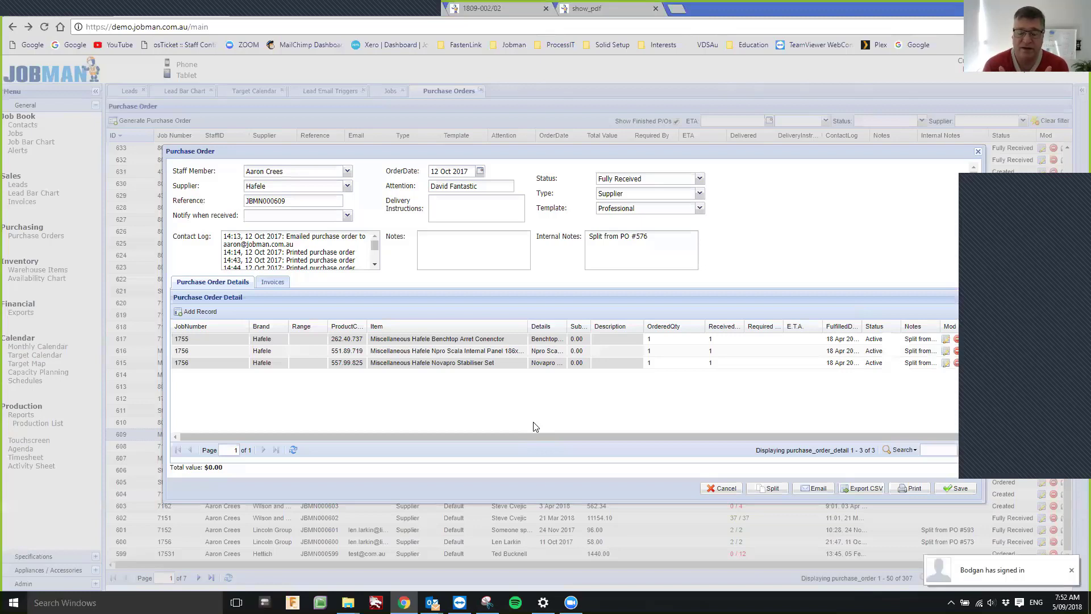
Step: Set the Benchtop Arret Connector line's Required date to 19 September via its calendar
left_click(799, 341)
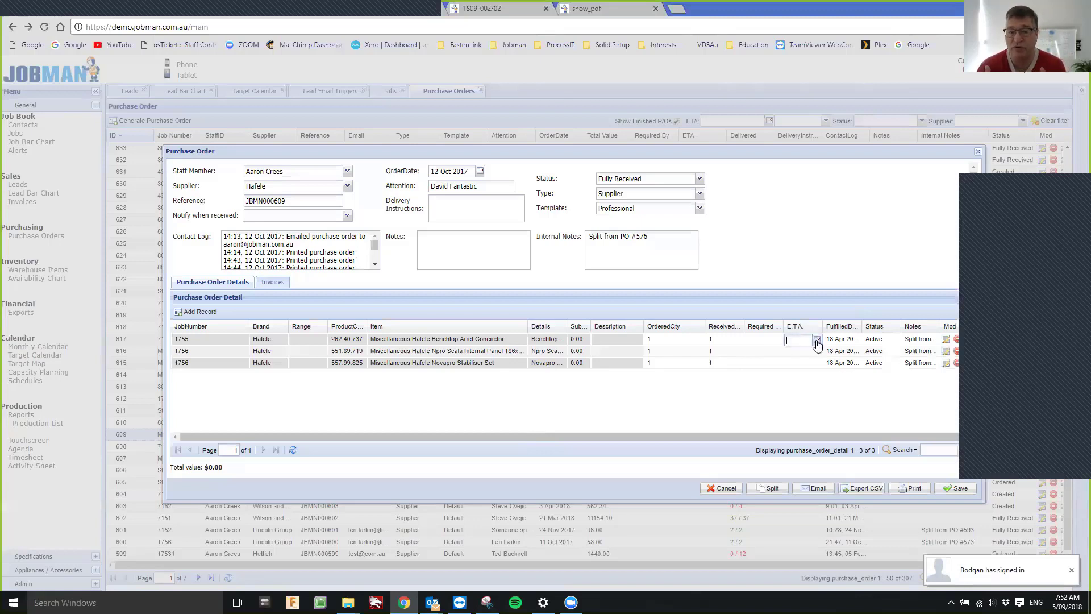
left_click(767, 340)
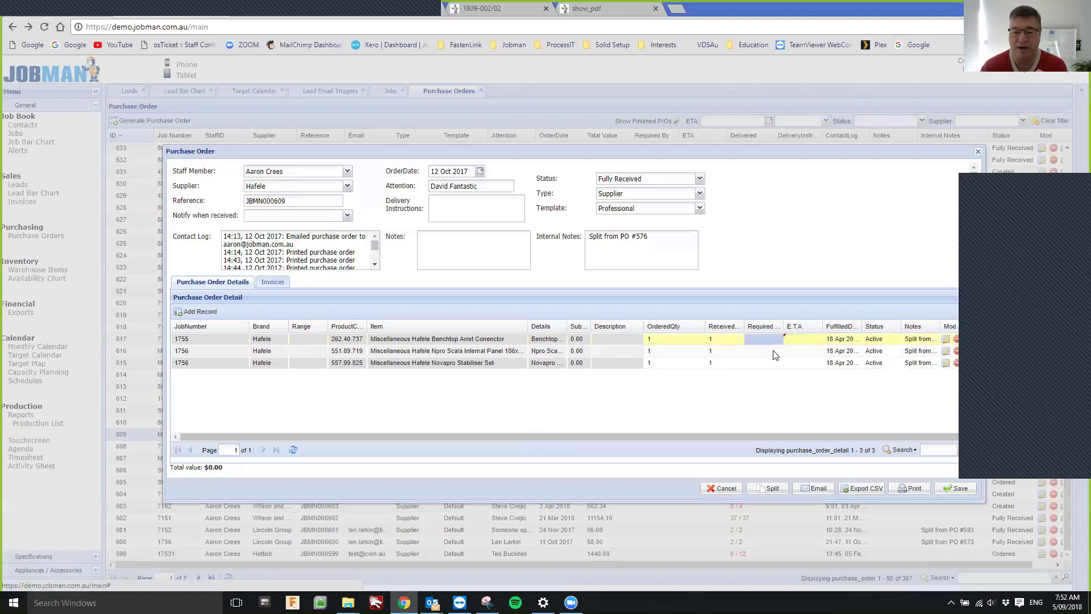
double_click(776, 352)
double_click(775, 340)
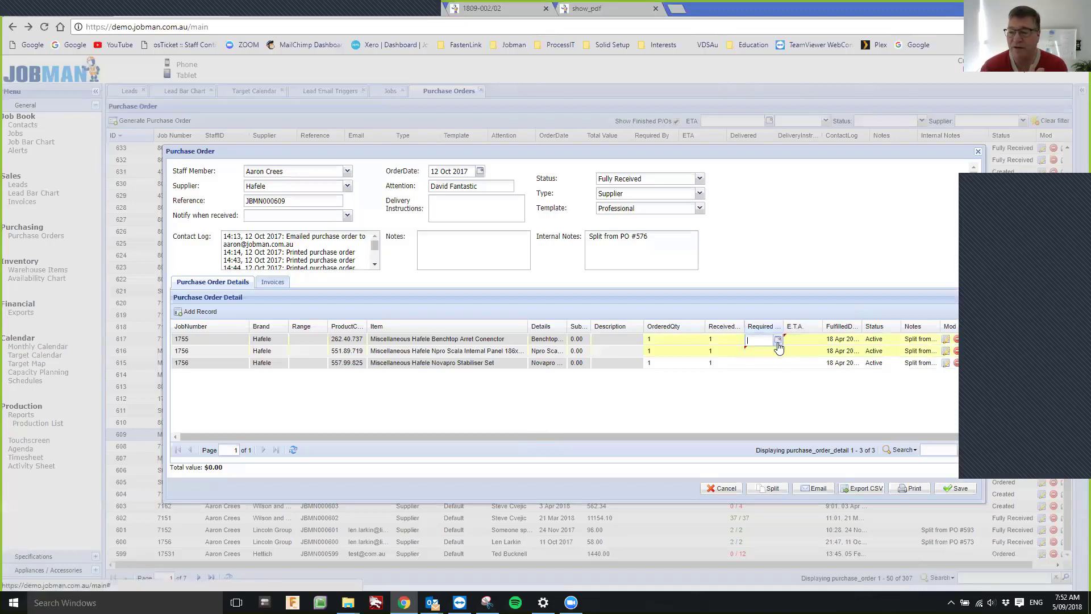
left_click(778, 340)
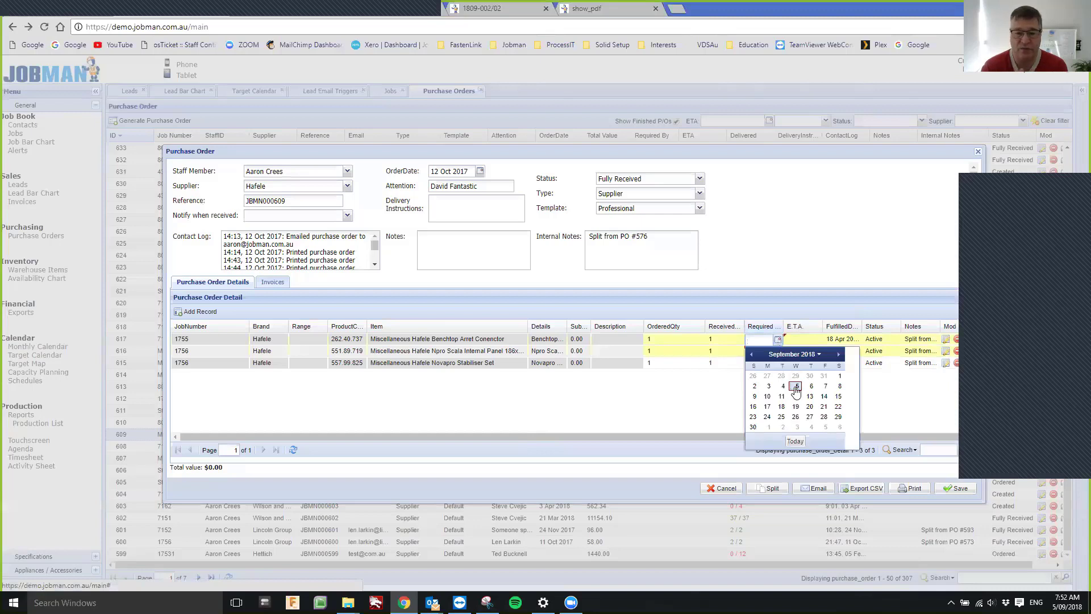
left_click(796, 406)
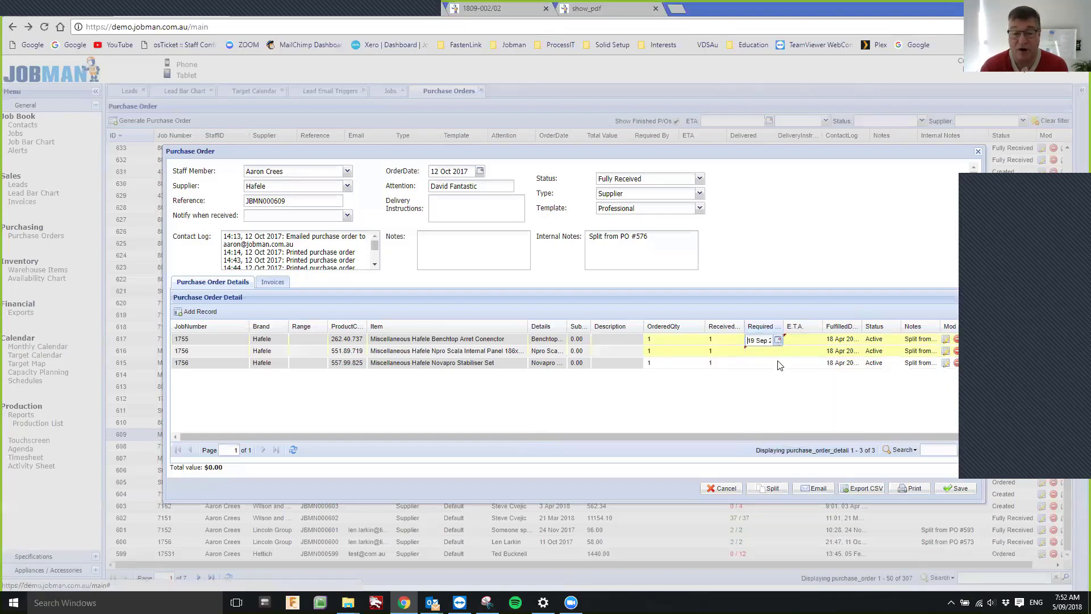
left_click(808, 344)
Step: Leave the first line's ETA date blank and narrow the purchase order window
double_click(811, 341)
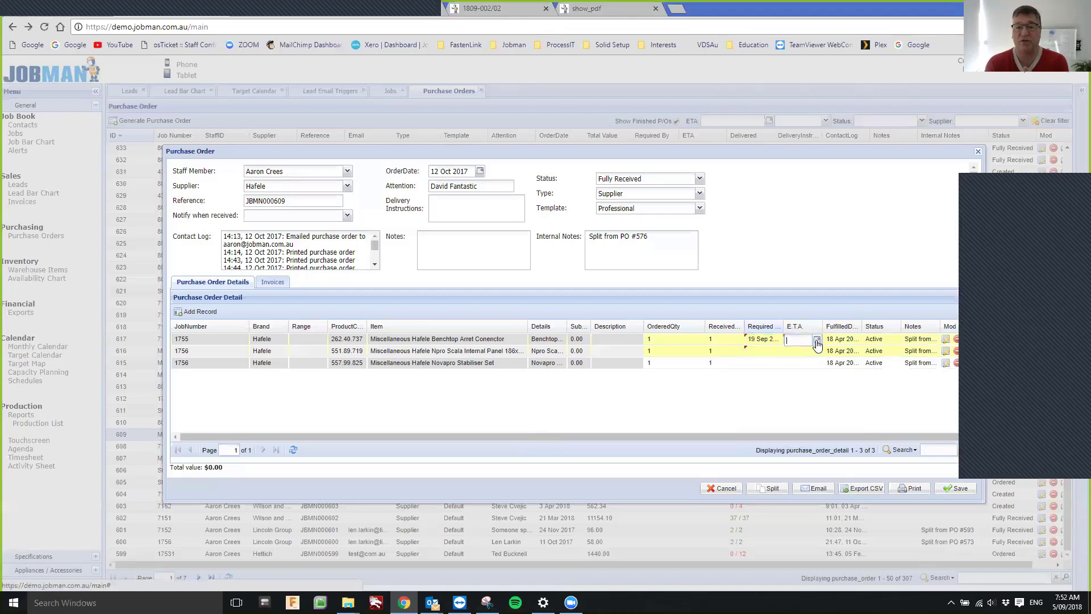
left_click(817, 340)
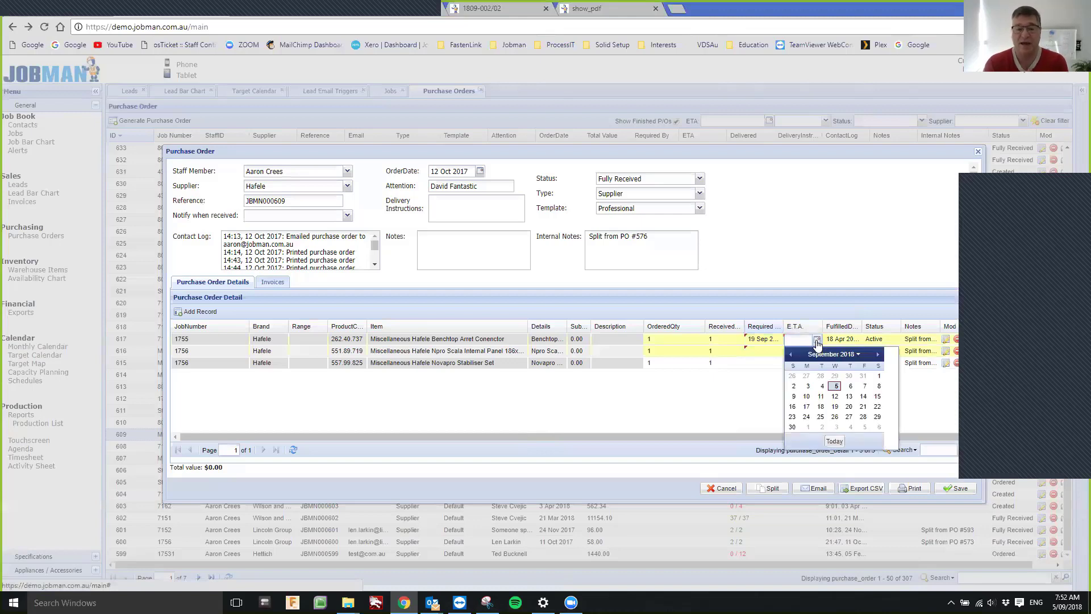
left_click(807, 314)
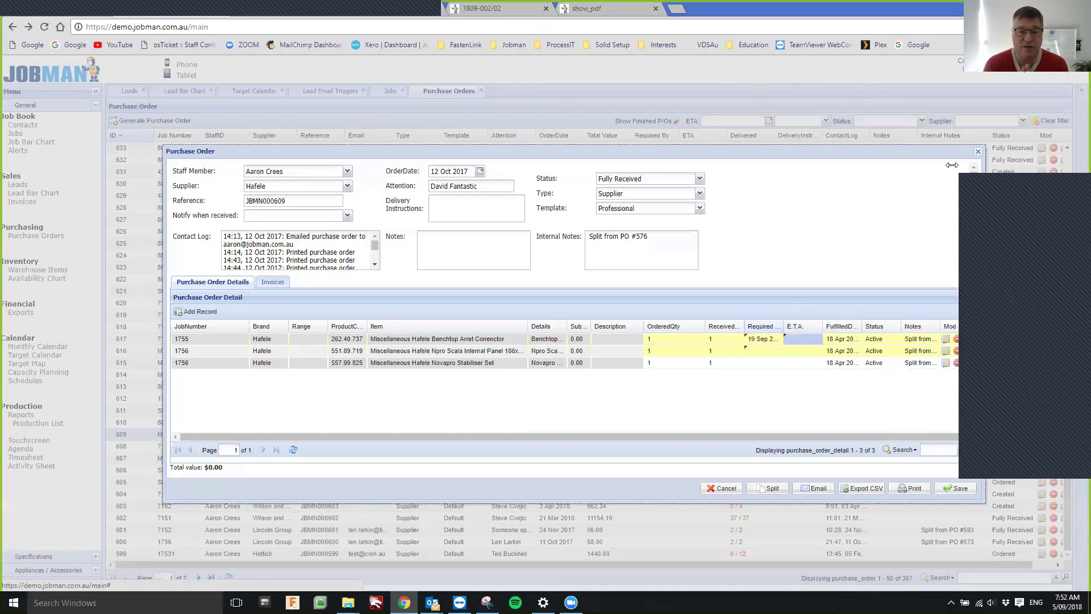
left_click_drag(984, 166, 957, 168)
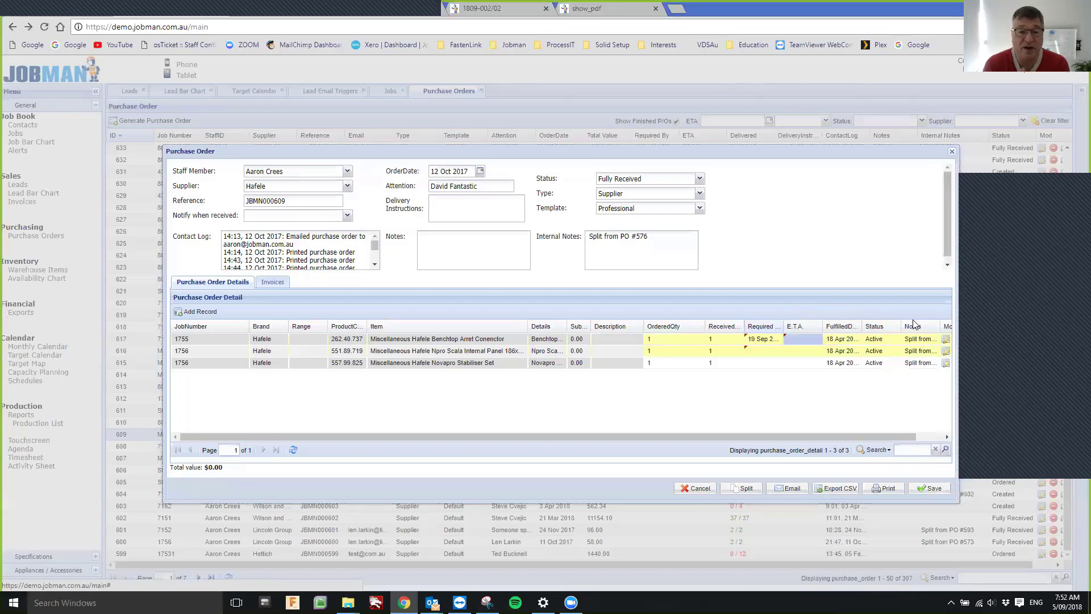
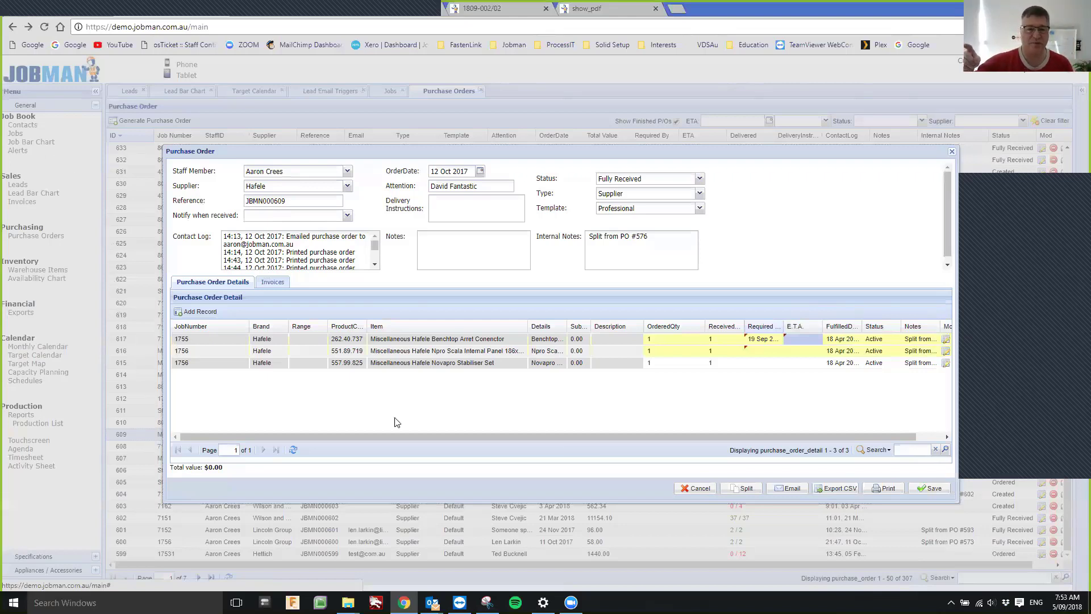
Step: Print purchase order 609 to PDF, check its number on the printout, and return to Jobman
left_click(883, 492)
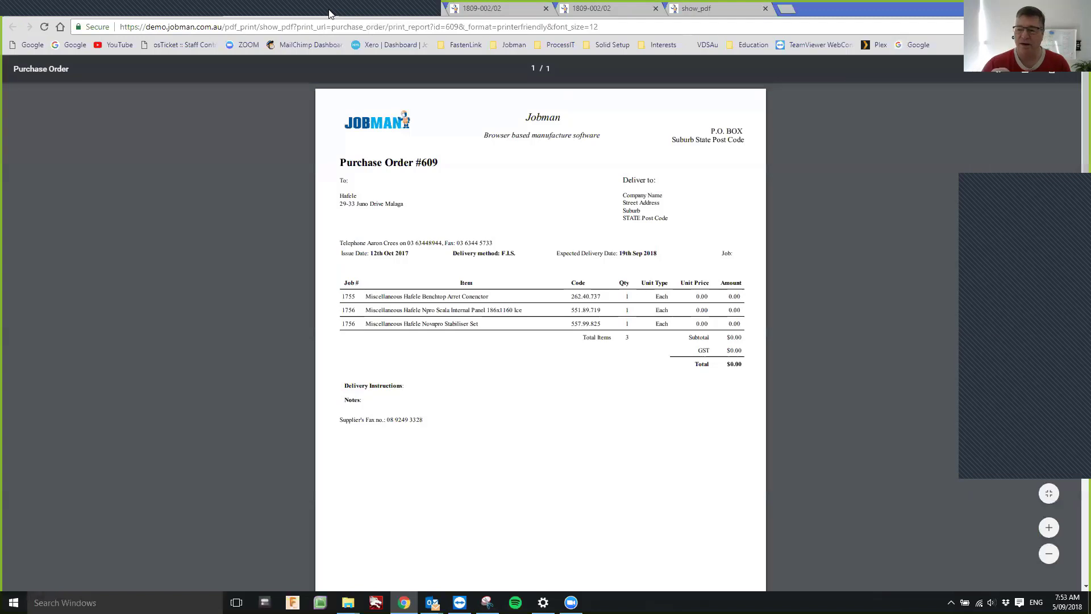
key("ctrl+w")
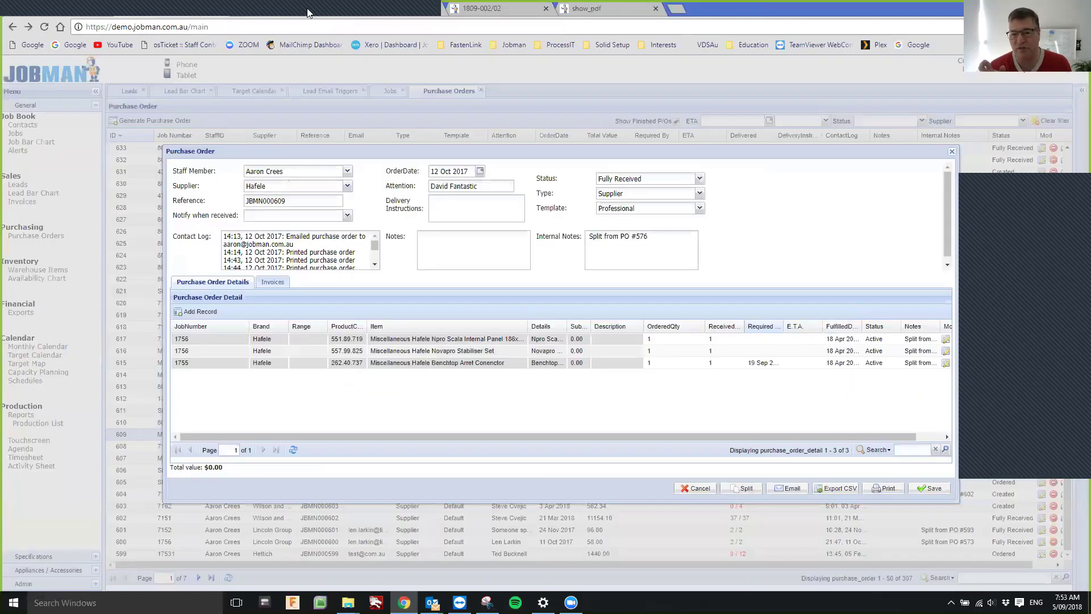
key("ctrl+Tab")
left_click_drag(441, 162, 398, 163)
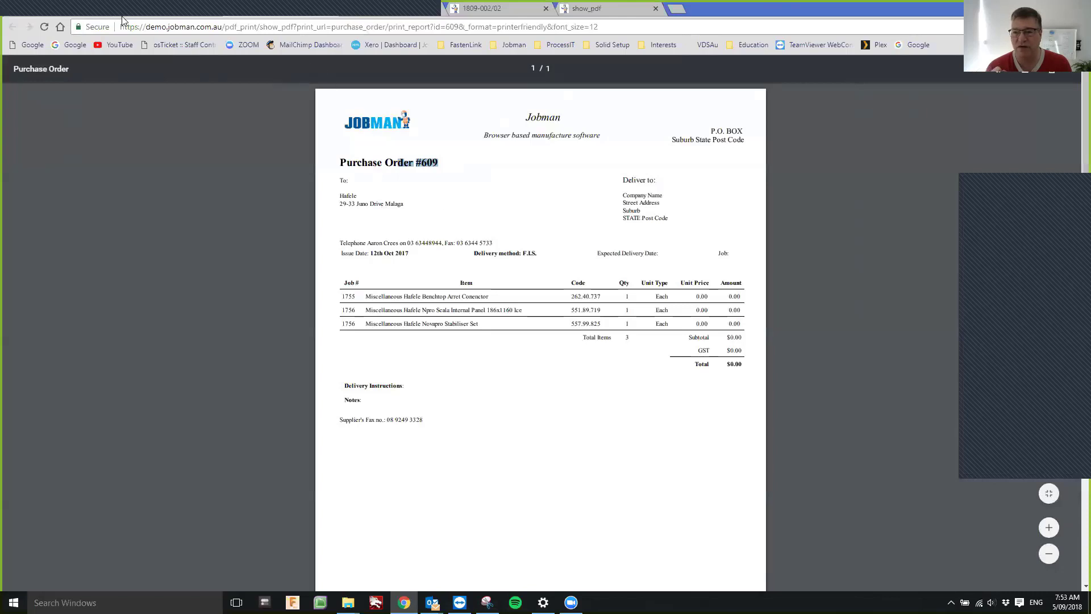
key("ctrl+Tab")
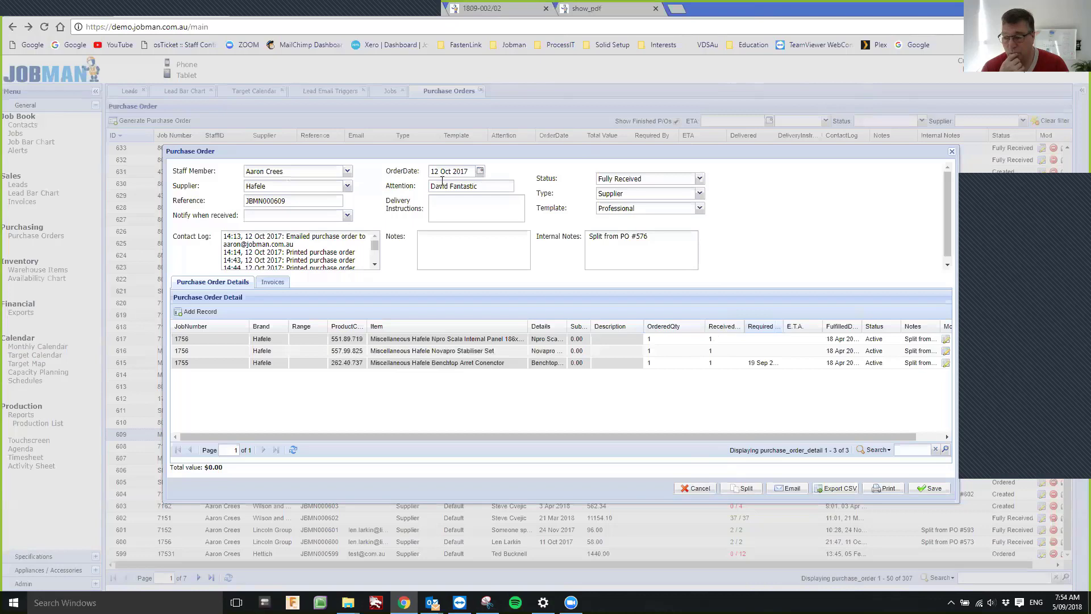
Step: Close purchase order 609 without saving and look through the Supplier and Status filter choices
left_click(705, 498)
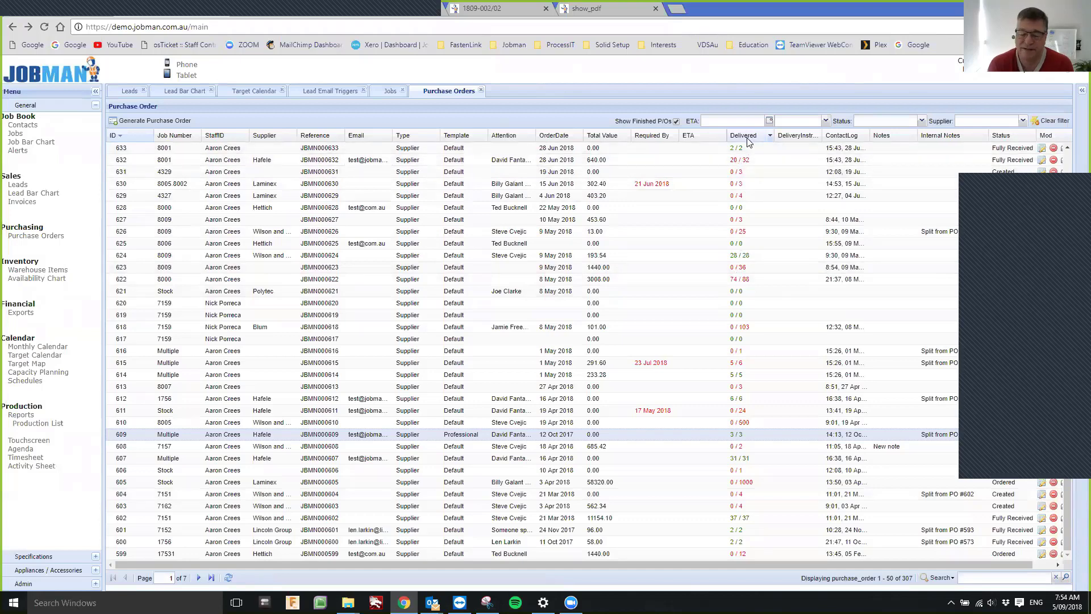
left_click(1023, 121)
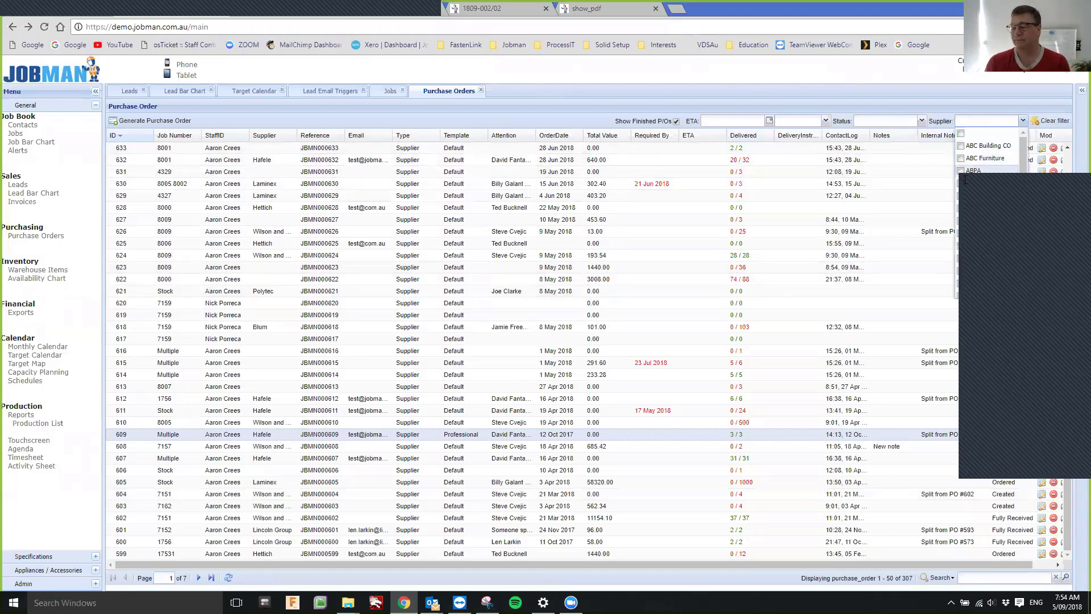
left_click(909, 121)
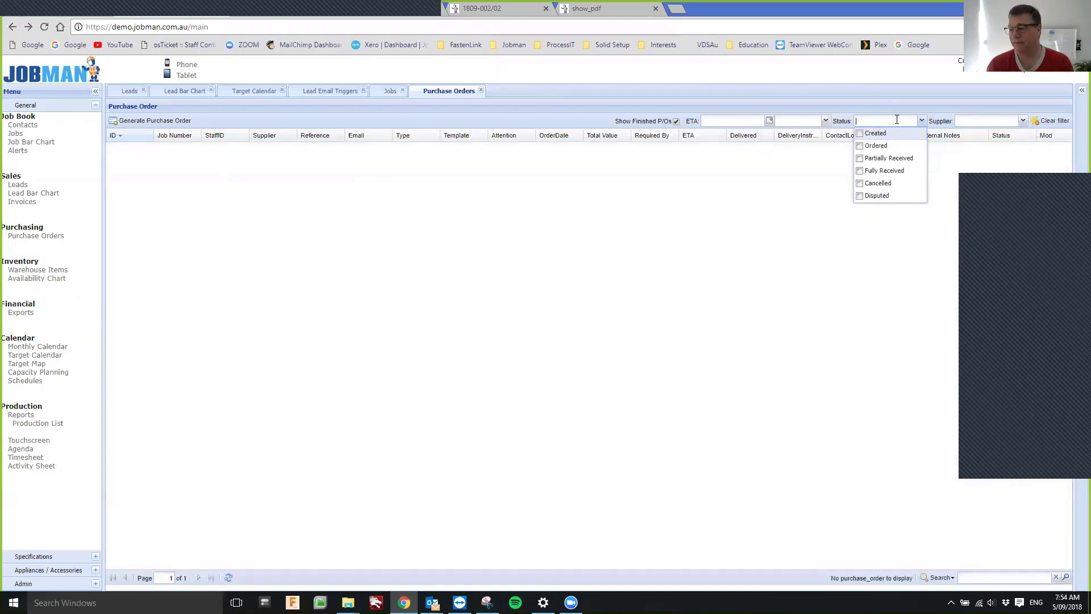
left_click(936, 114)
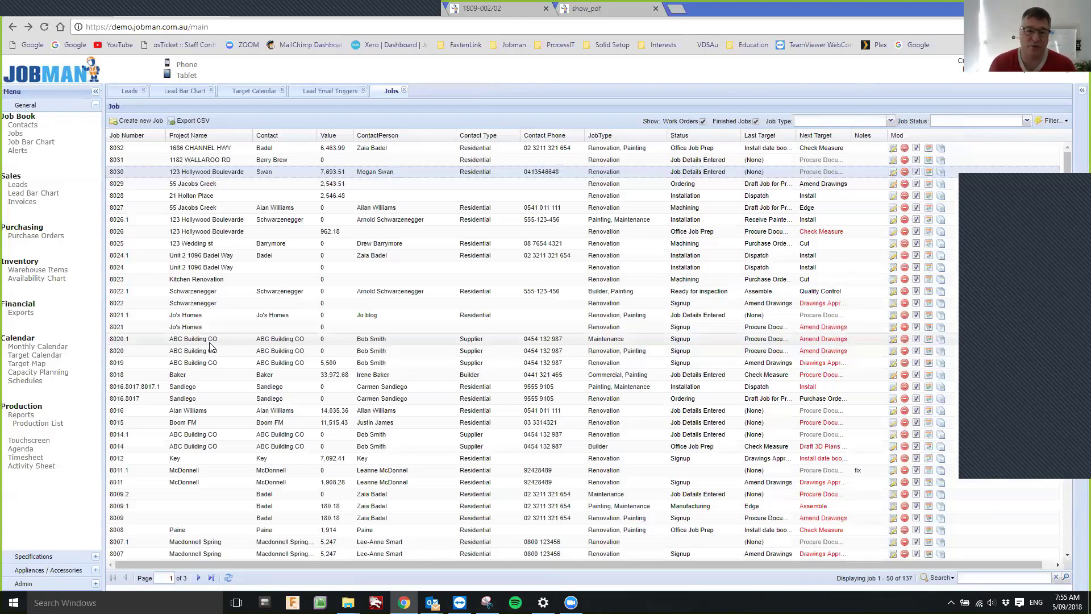
Step: Review job 8030's details, close it without saving, and bring up the Alerts list (94 alerts)
double_click(210, 343)
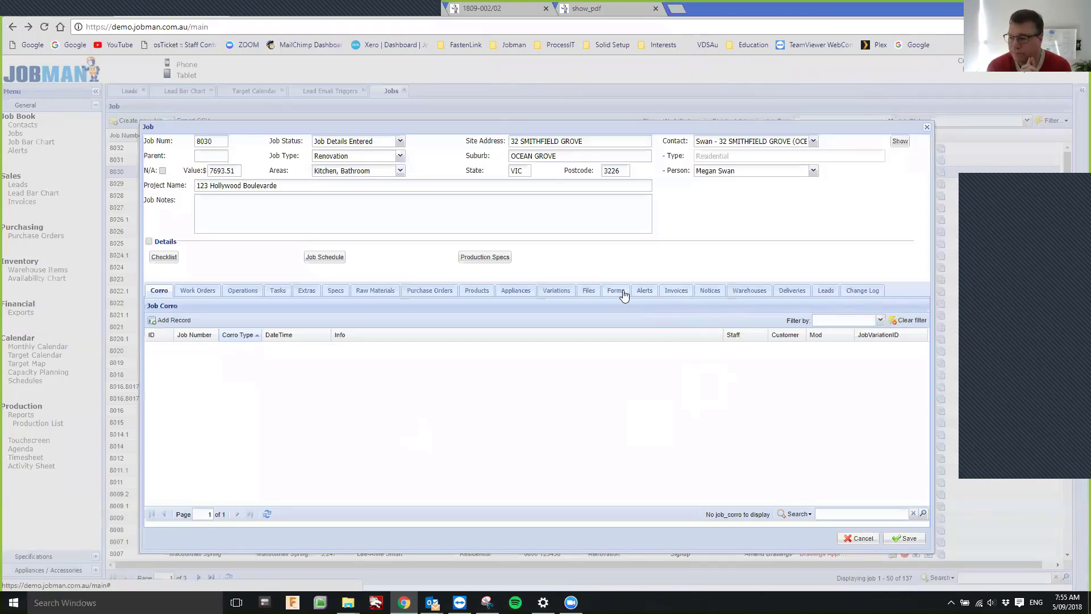
left_click(854, 540)
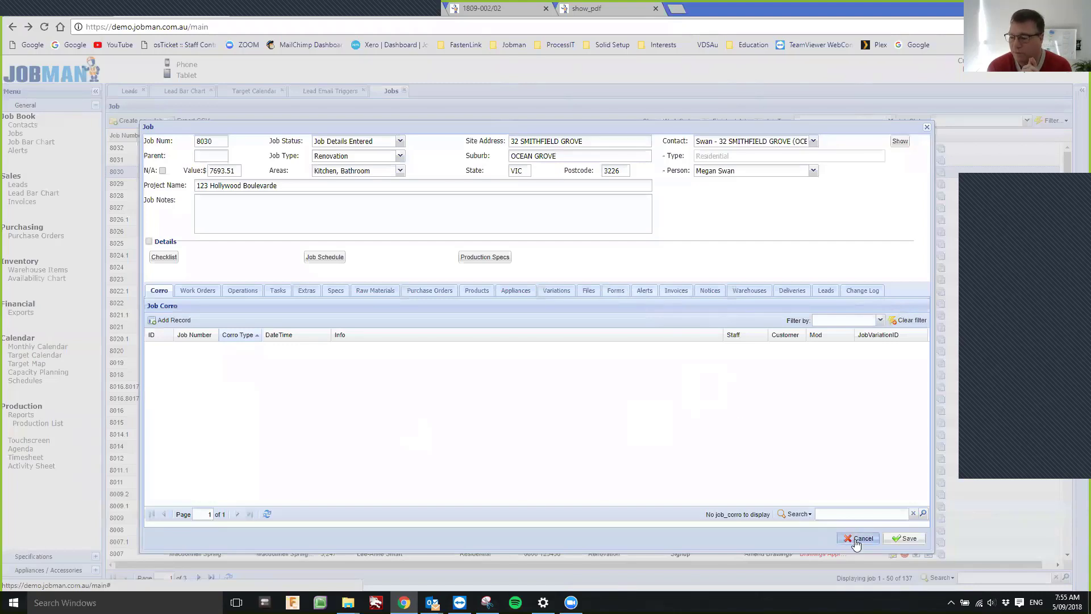
left_click(17, 151)
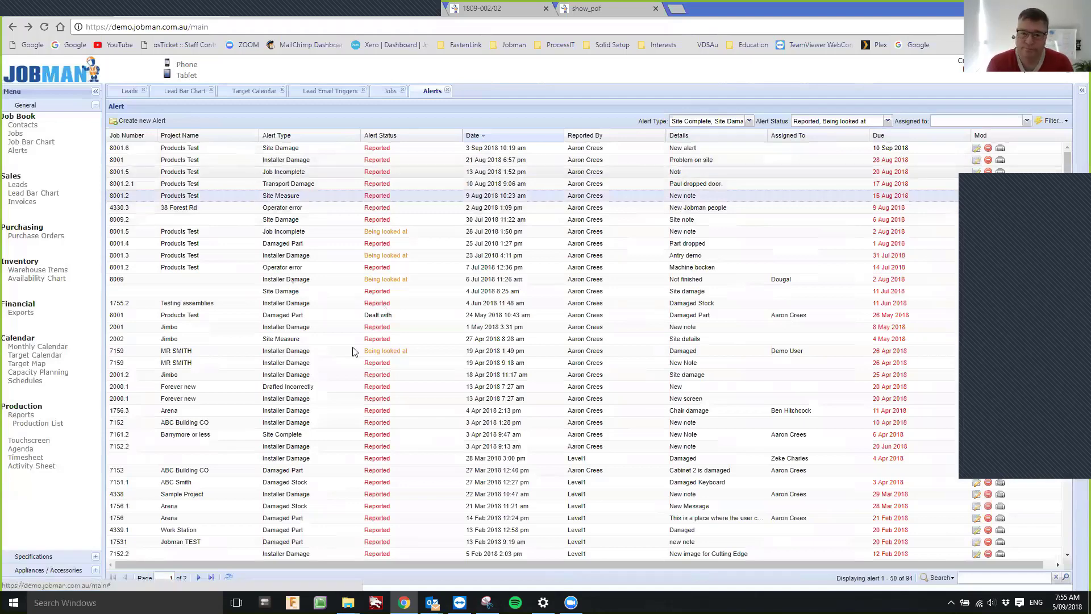
double_click(377, 157)
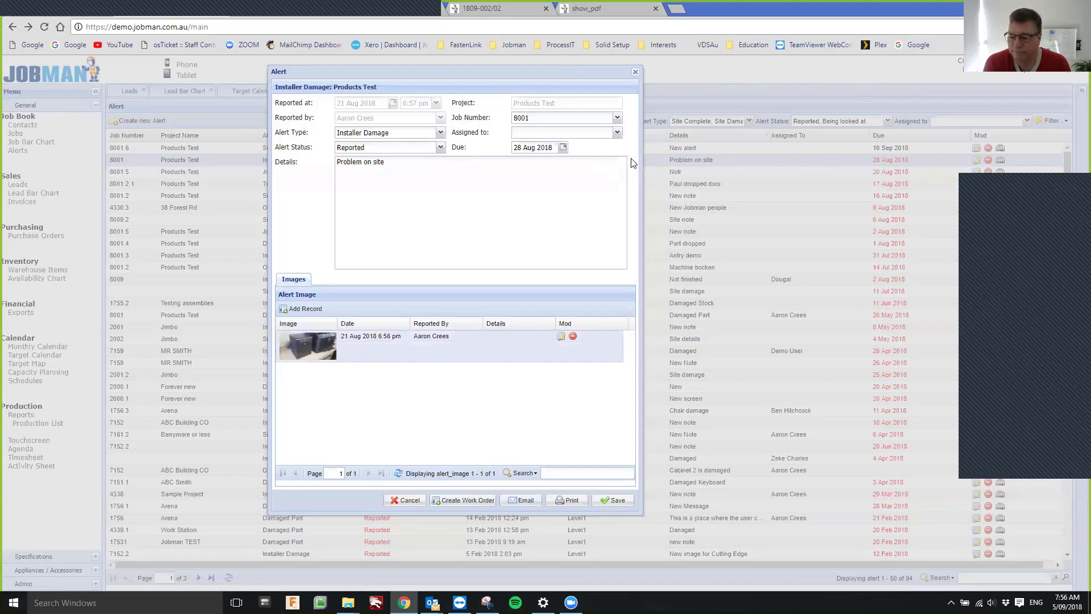
left_click(617, 134)
key("Down")
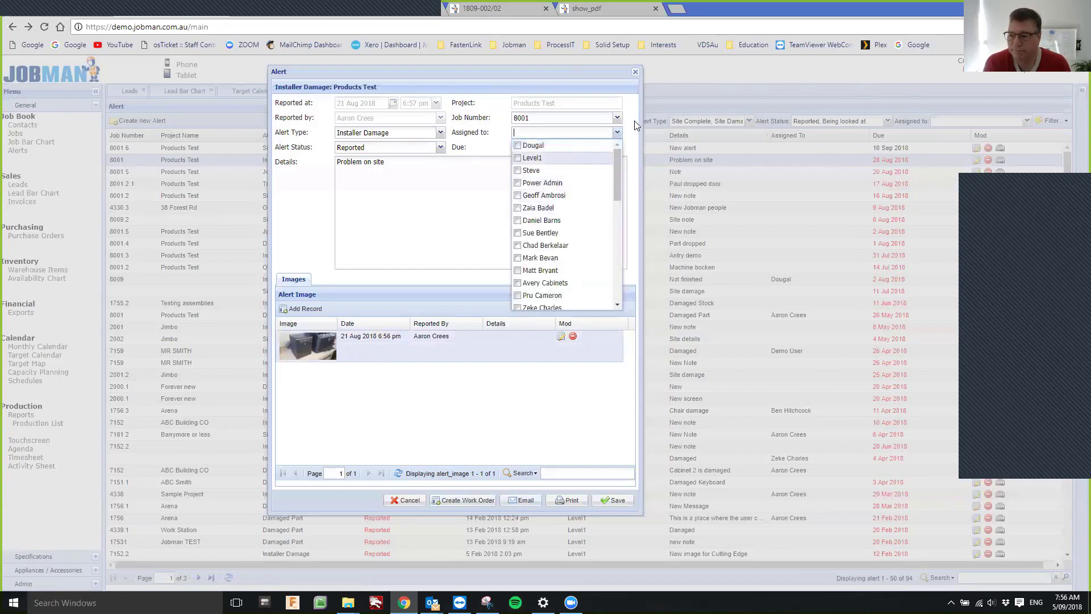
left_click(636, 125)
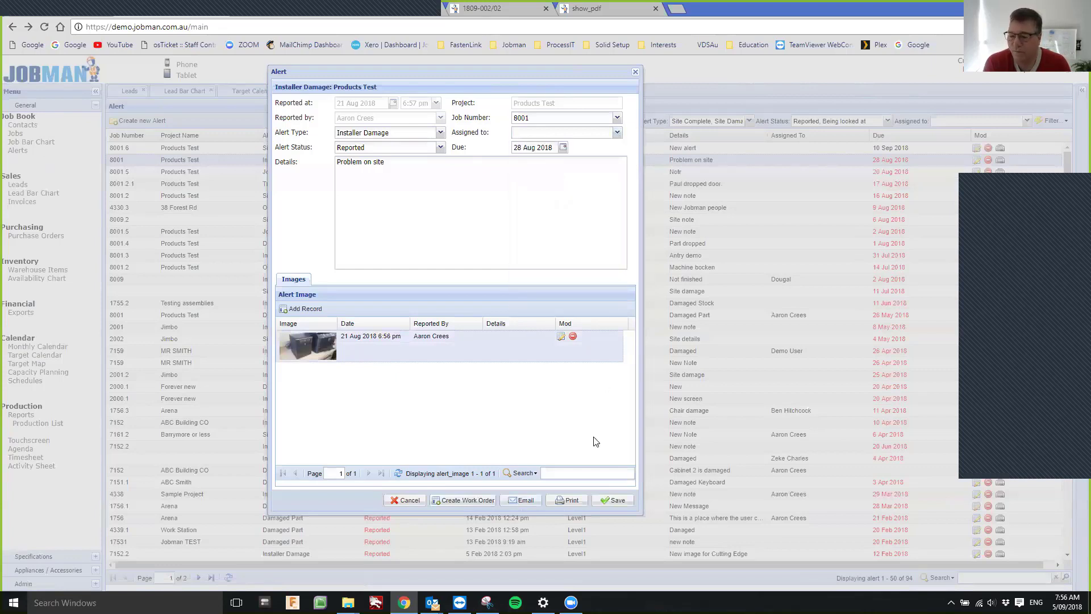
key("Escape")
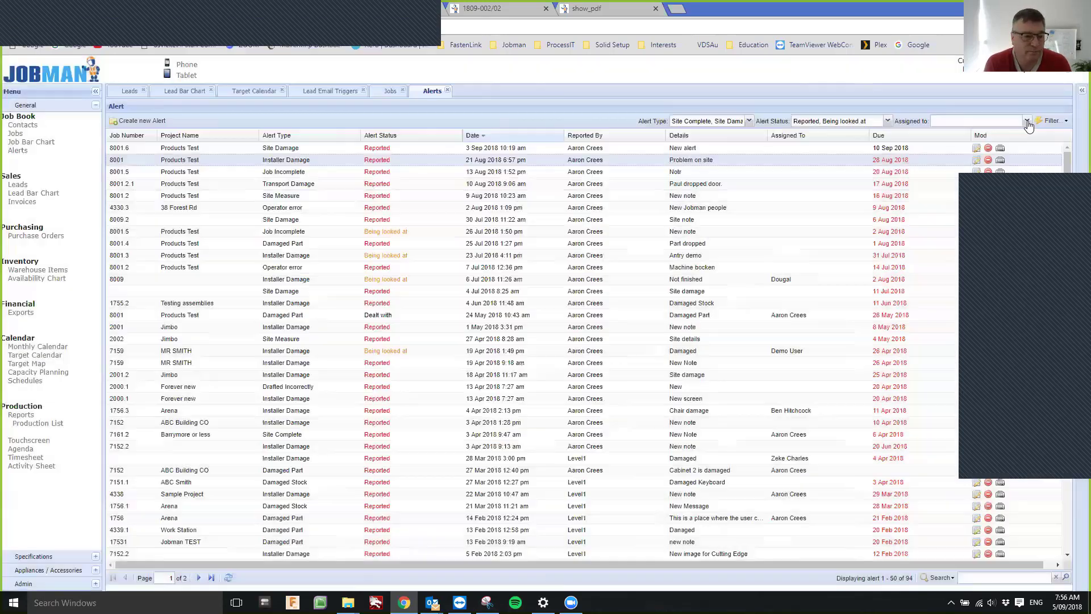
left_click(961, 122)
left_click(751, 118)
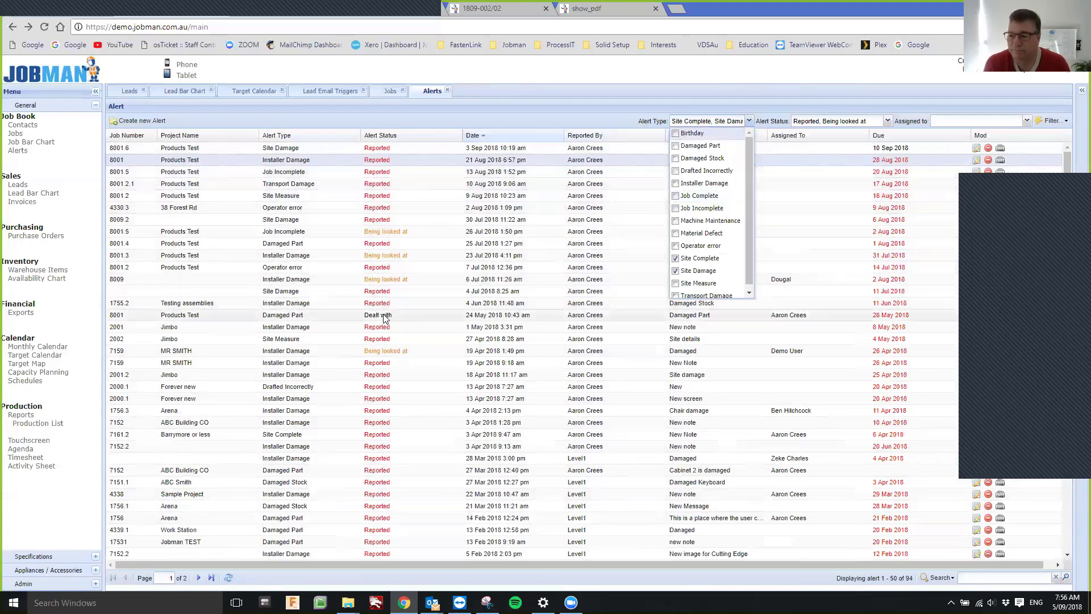
Step: Check the Alert Type and Alert Status filter choices, then bring up the Capacity Planning calendar
left_click(584, 123)
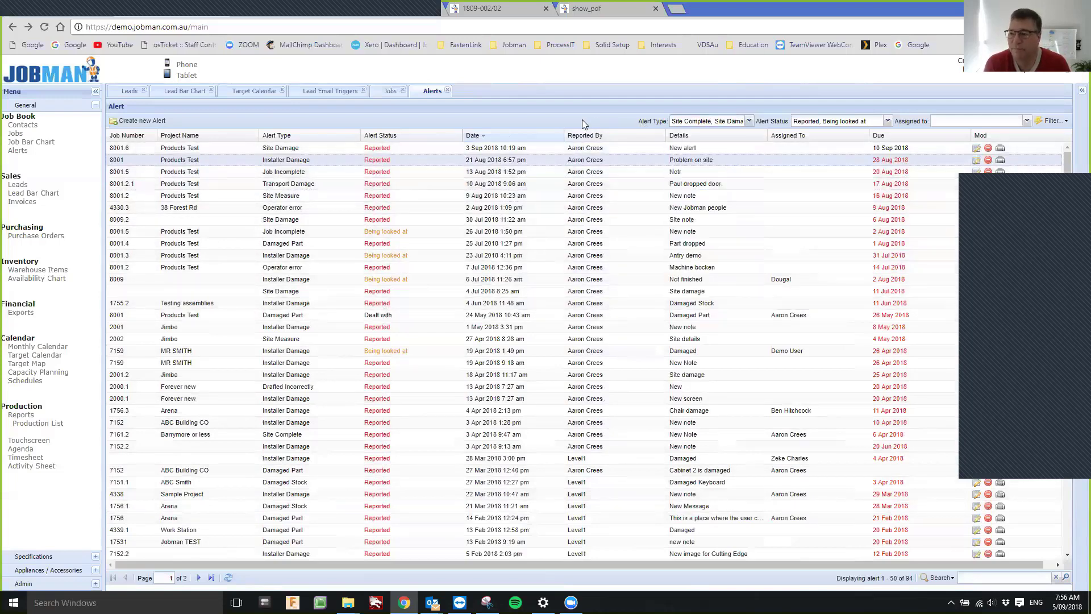
left_click(887, 121)
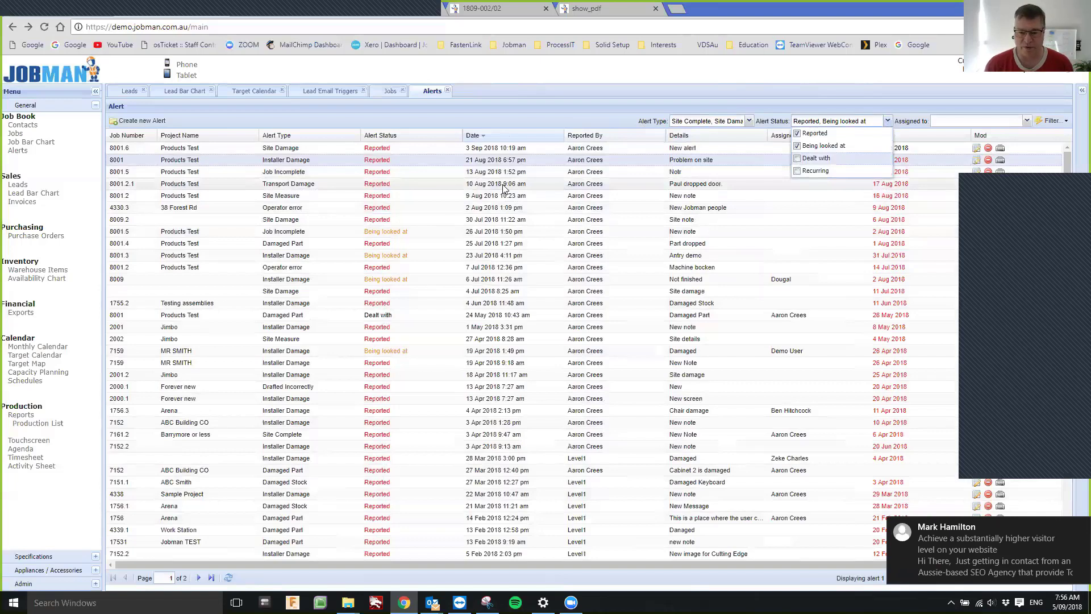
left_click(38, 372)
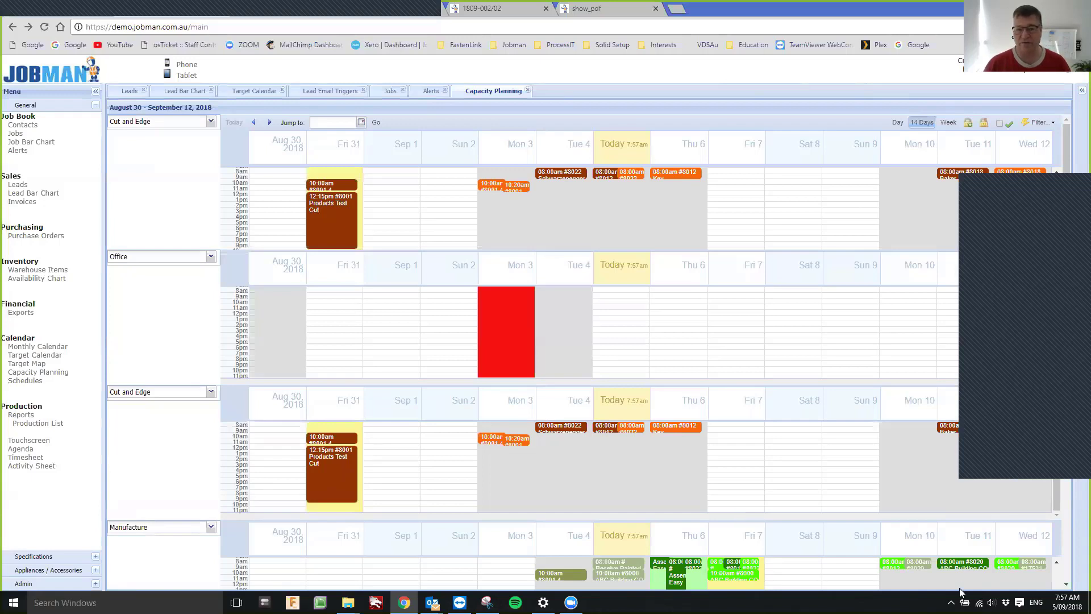
Step: Scroll through the Cut and Edge, Office and Manufacture workloads, then expand Admin in the sidebar
scroll(818, 536, "down", 2)
scroll(628, 487, "down", 2)
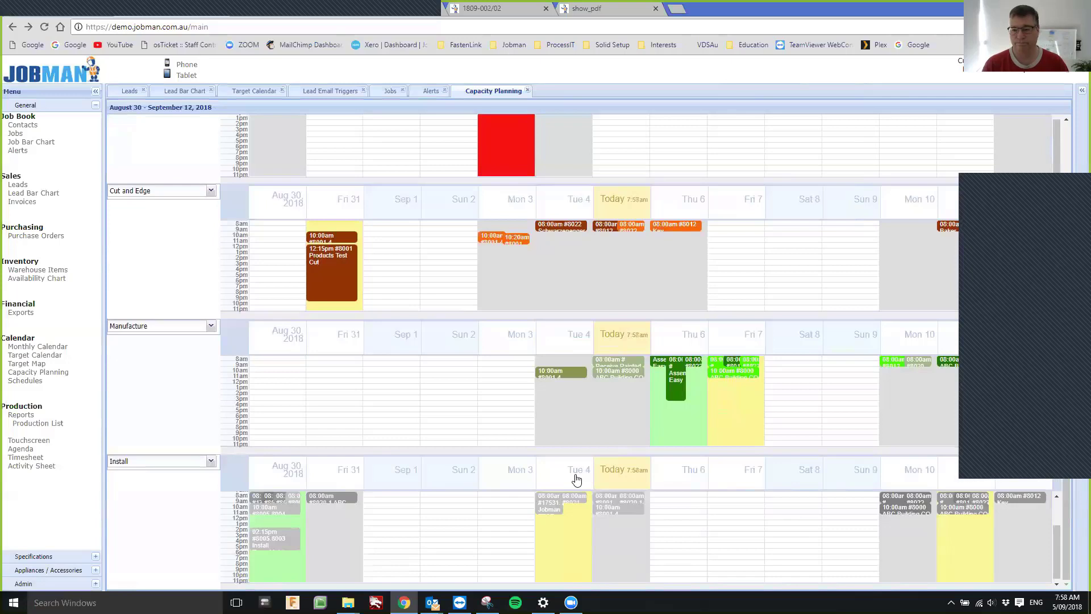
scroll(546, 443, "up", 3)
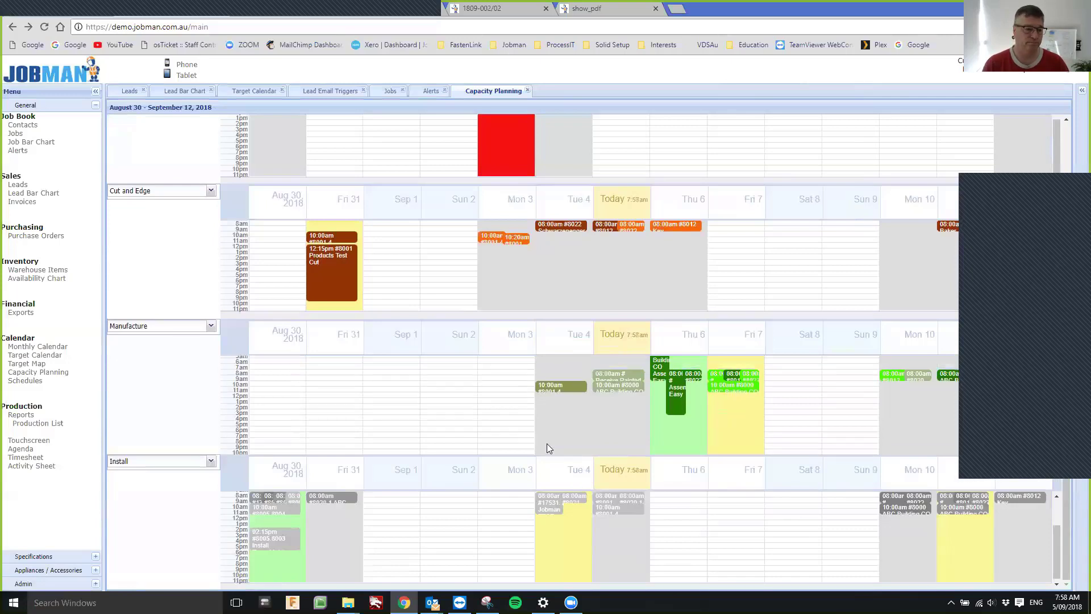
scroll(514, 155, "up", 3)
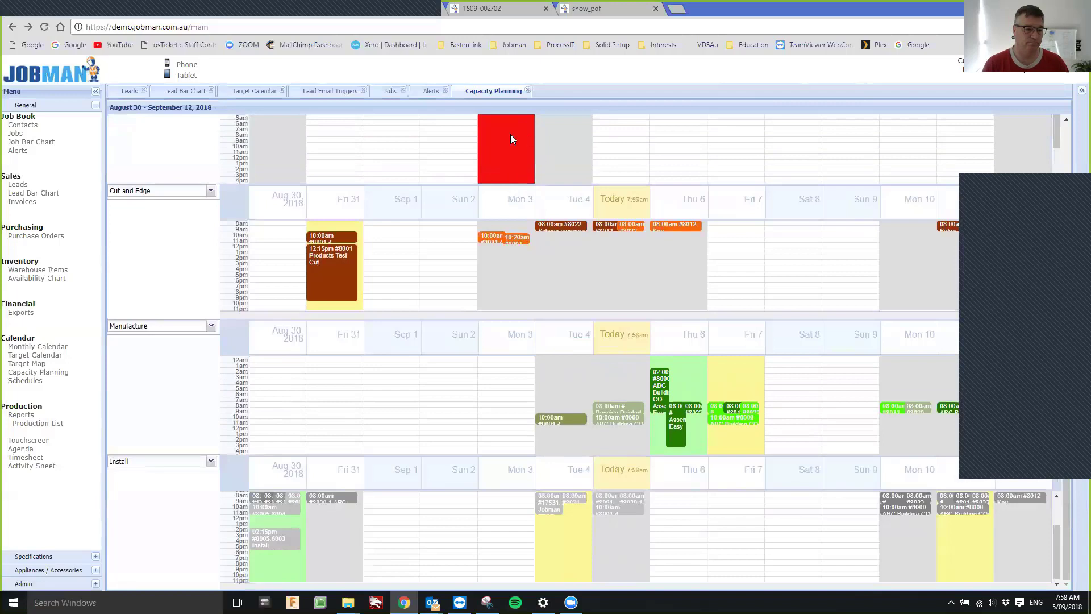
scroll(334, 161, "up", 5)
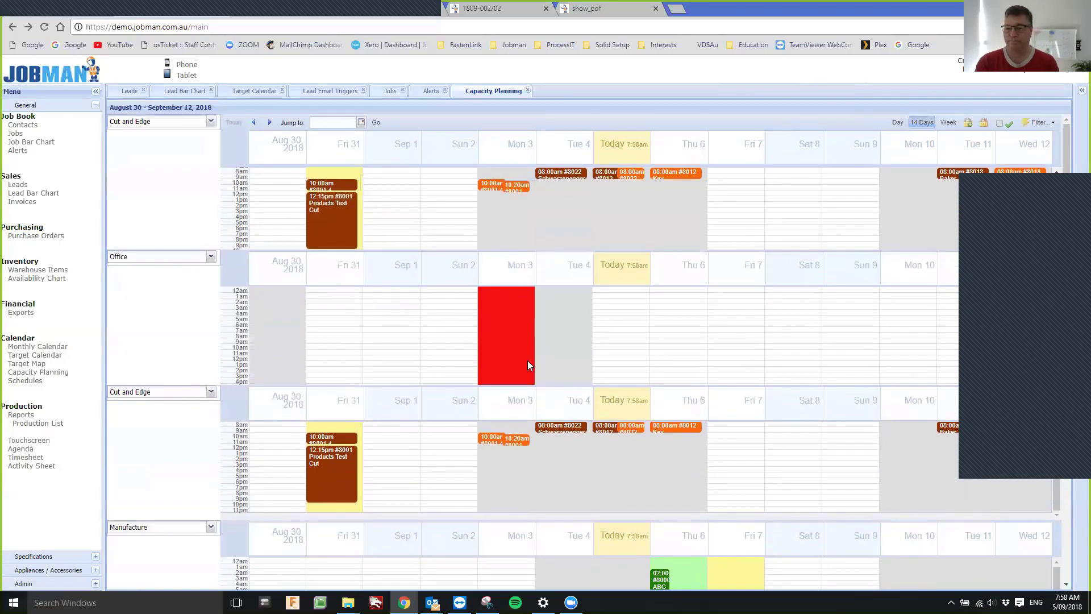
scroll(535, 446, "down", 4)
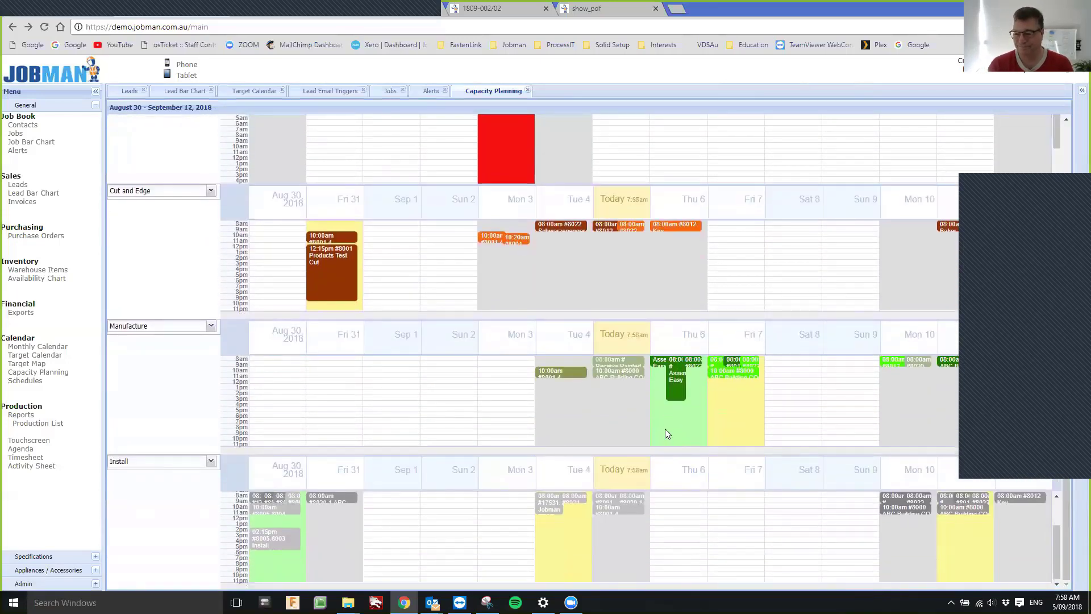
mouse_move(673, 376)
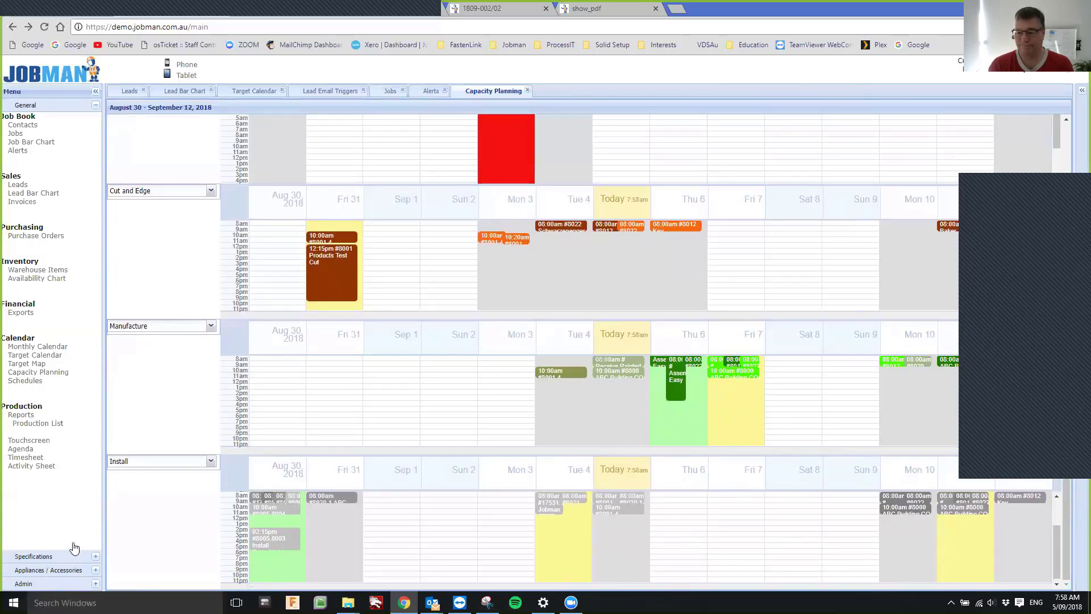
left_click(63, 583)
scroll(42, 421, "down", 2)
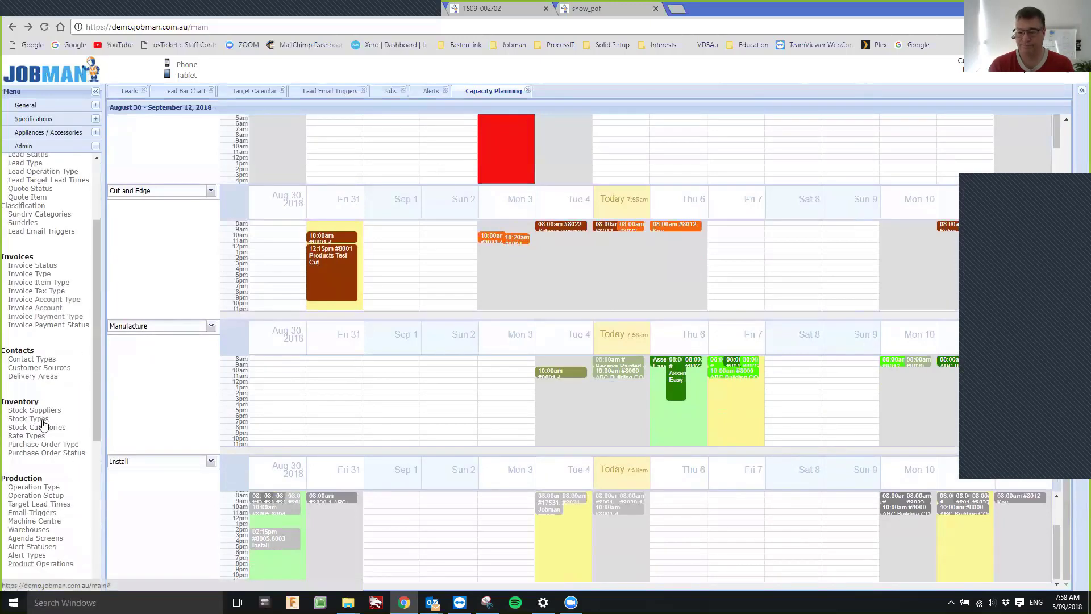
Step: Change the Drafting machine centre's Default Capacity from 12 to 24 hours and save
left_click(30, 521)
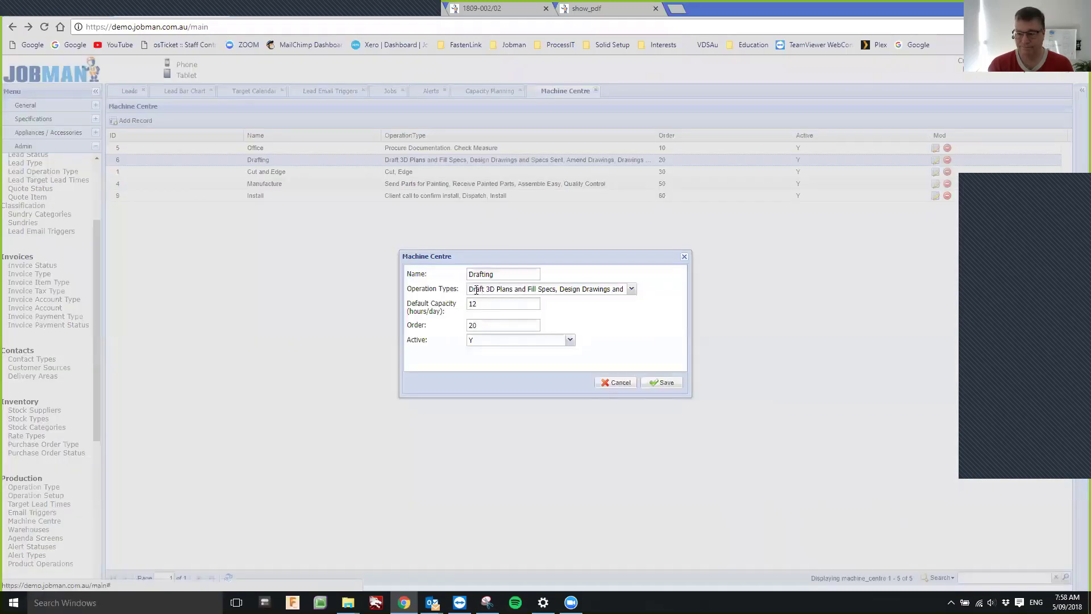
left_click_drag(469, 289, 633, 295)
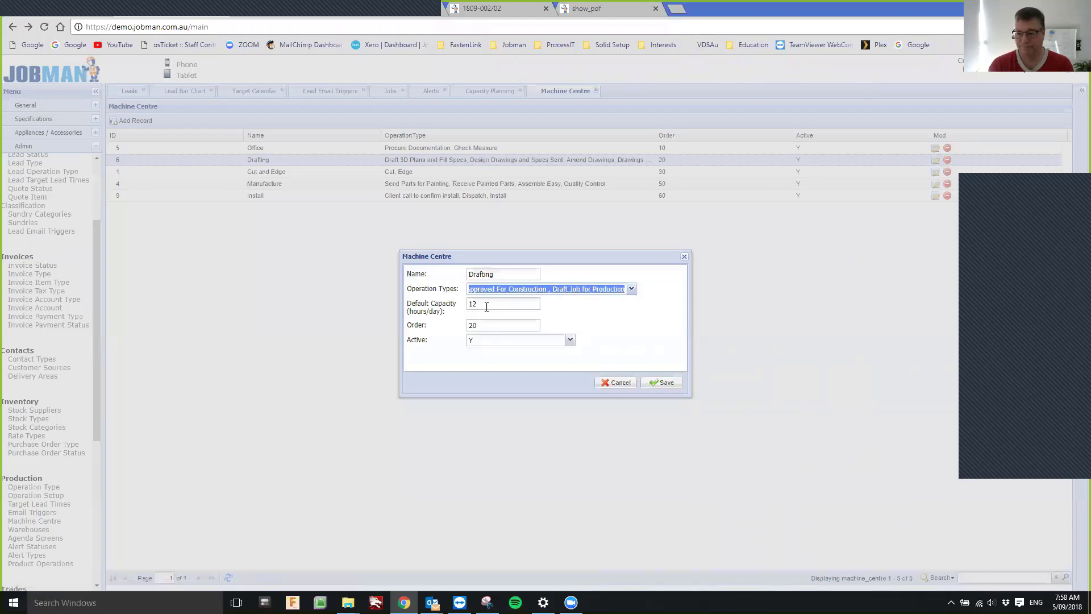
key("Tab")
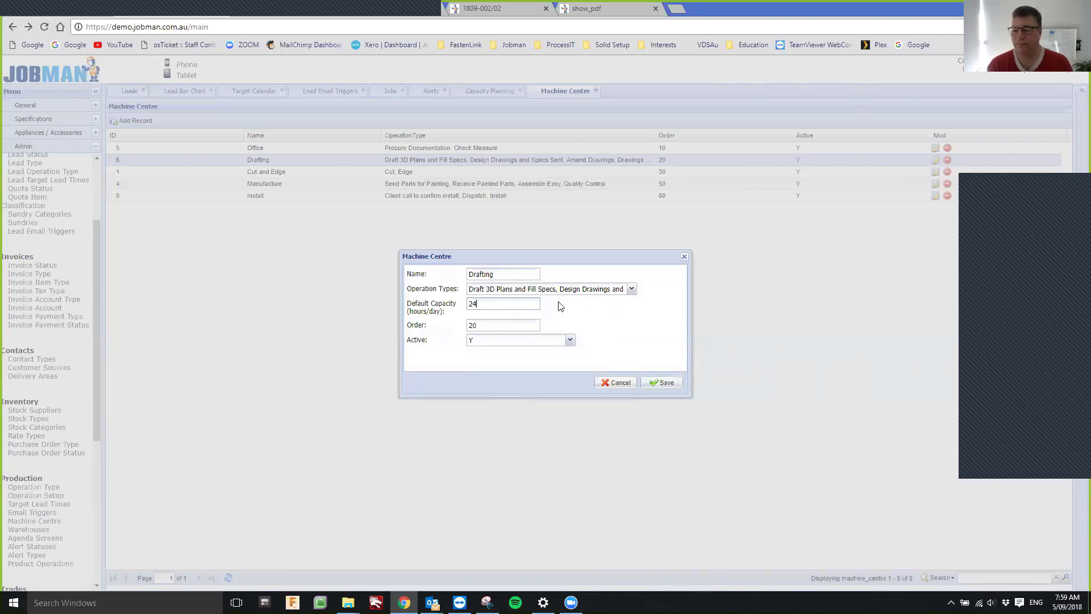
left_click(659, 383)
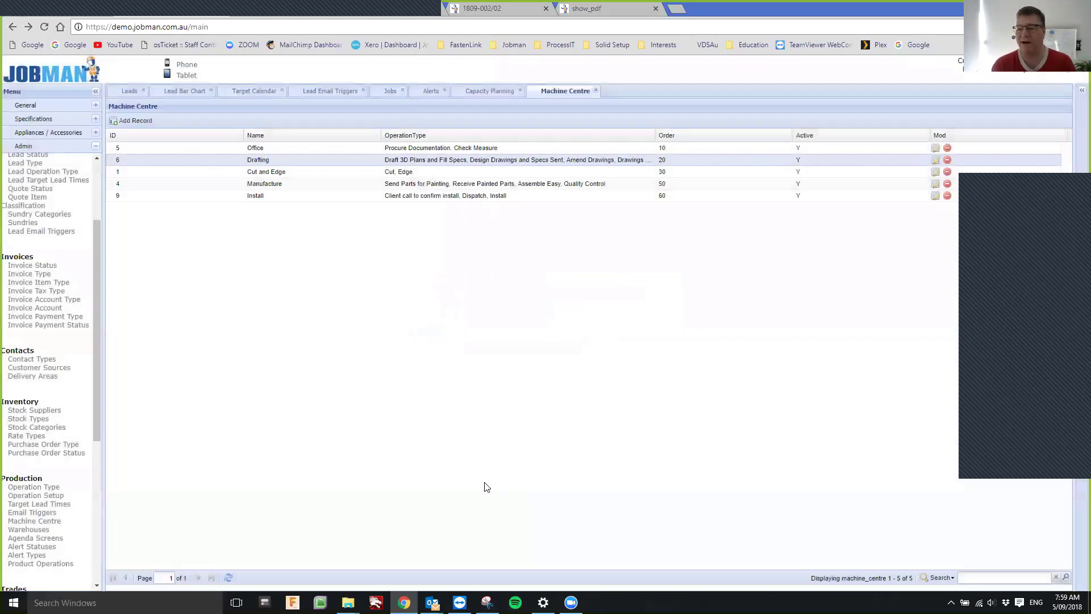
left_click(492, 97)
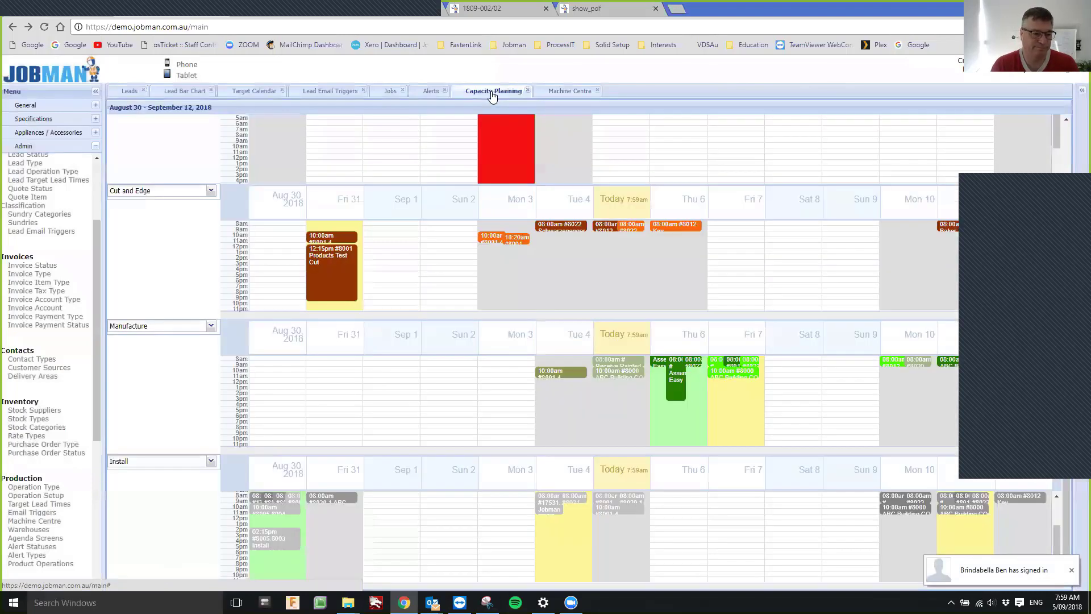
left_click(211, 191)
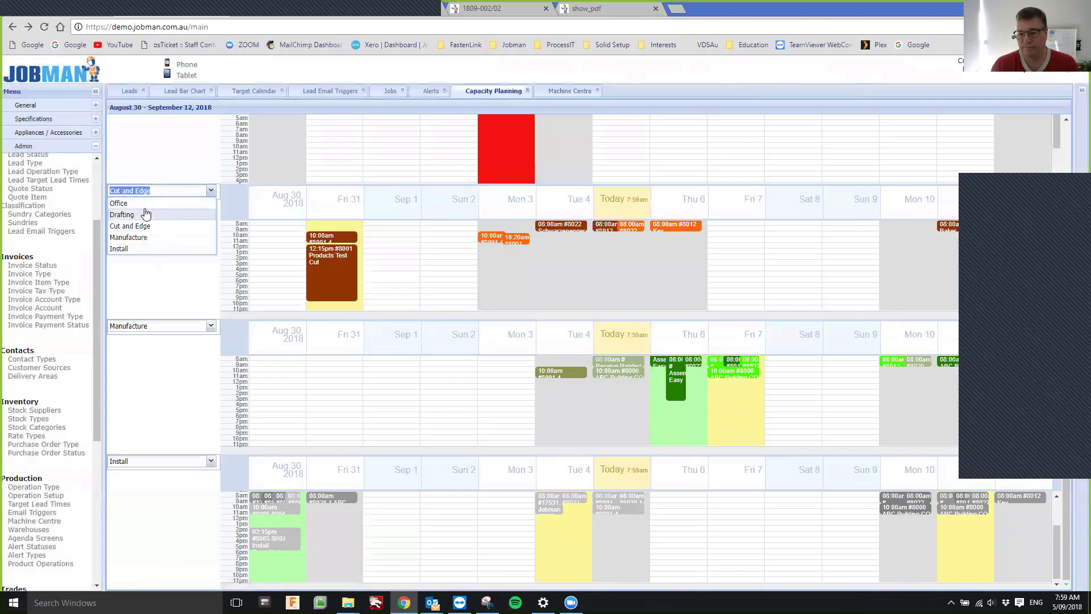
left_click(181, 407)
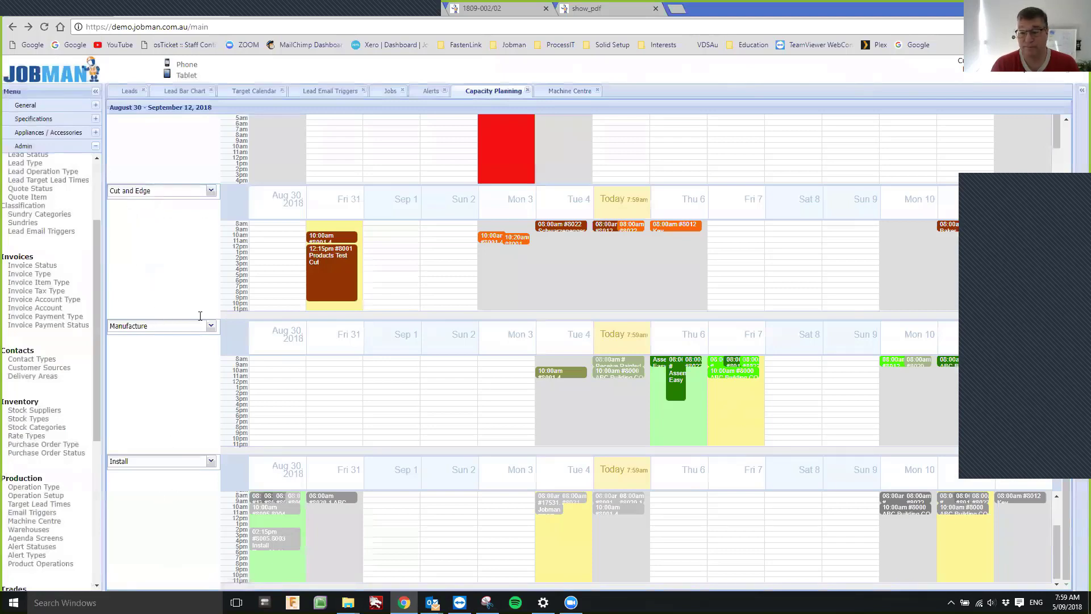
scroll(337, 516, "down", 1)
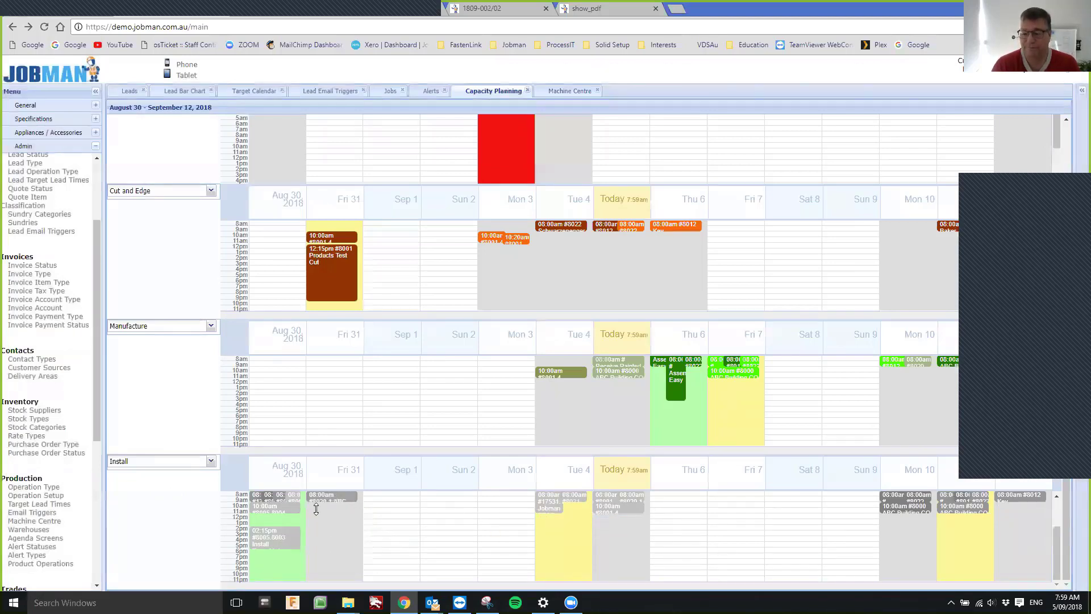
Step: Move the Fri 31 Install event to Aug 30 5:00am and confirm the target update
left_click_drag(341, 498, 389, 415)
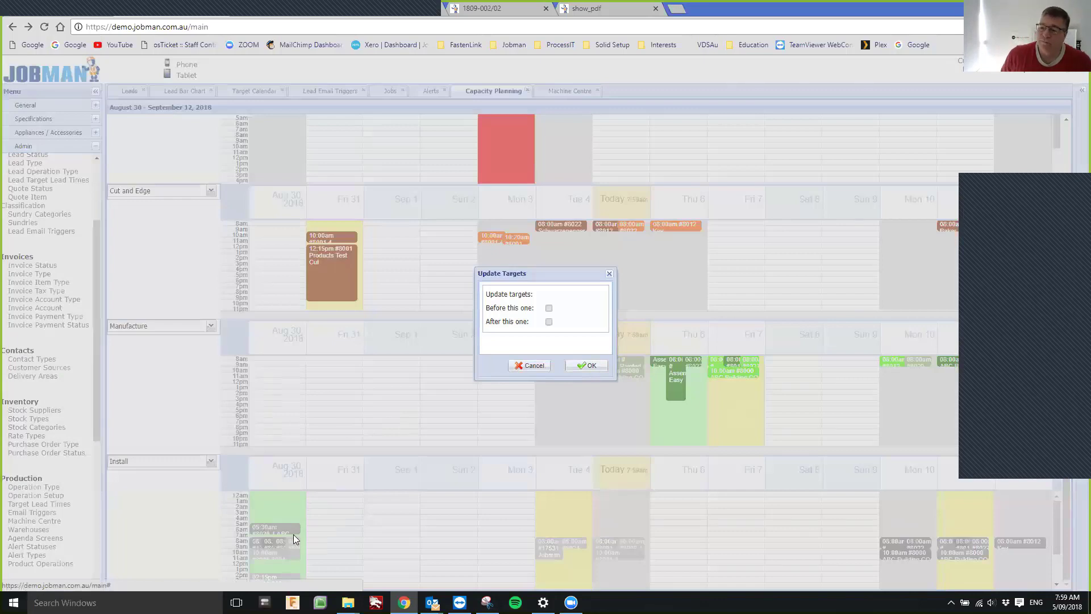
left_click(569, 365)
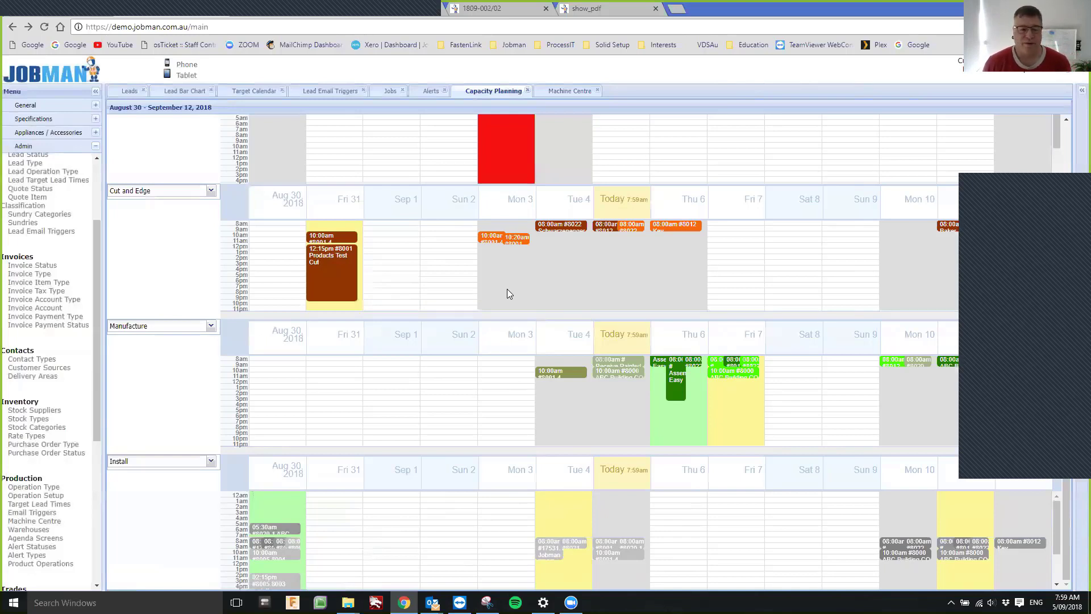
left_click(96, 585)
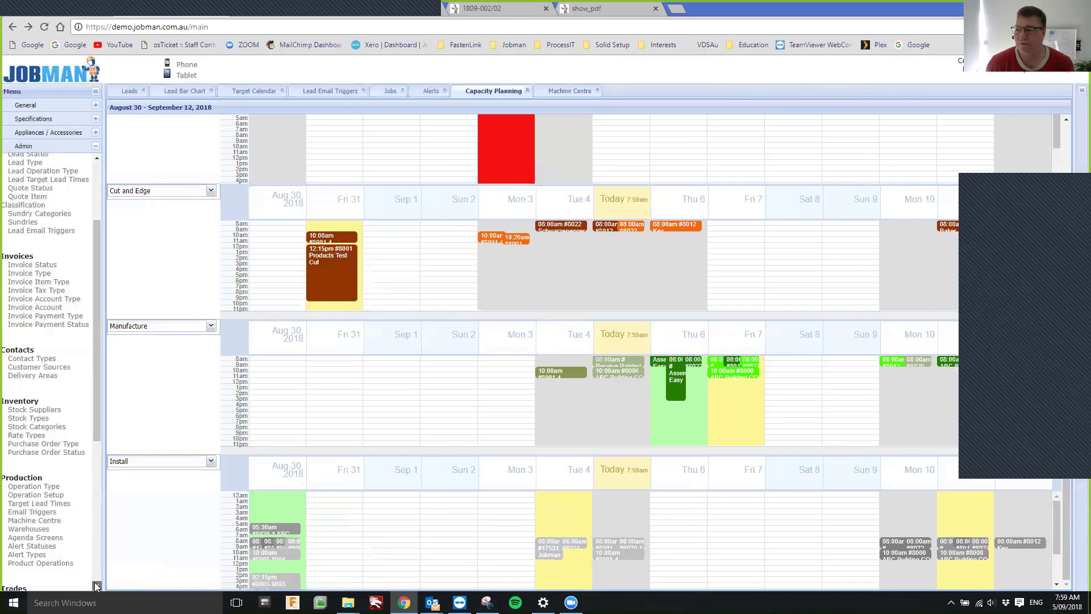
Step: Open Admin > Config, sort the settings by ID with highest first, and switch to the General menu
left_click(18, 577)
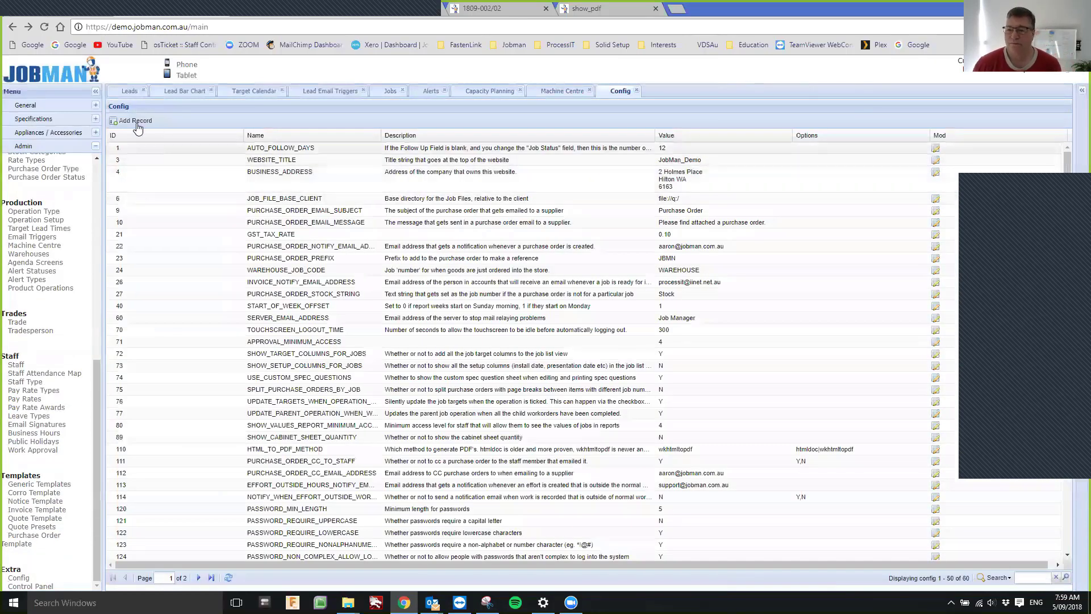
left_click(142, 138)
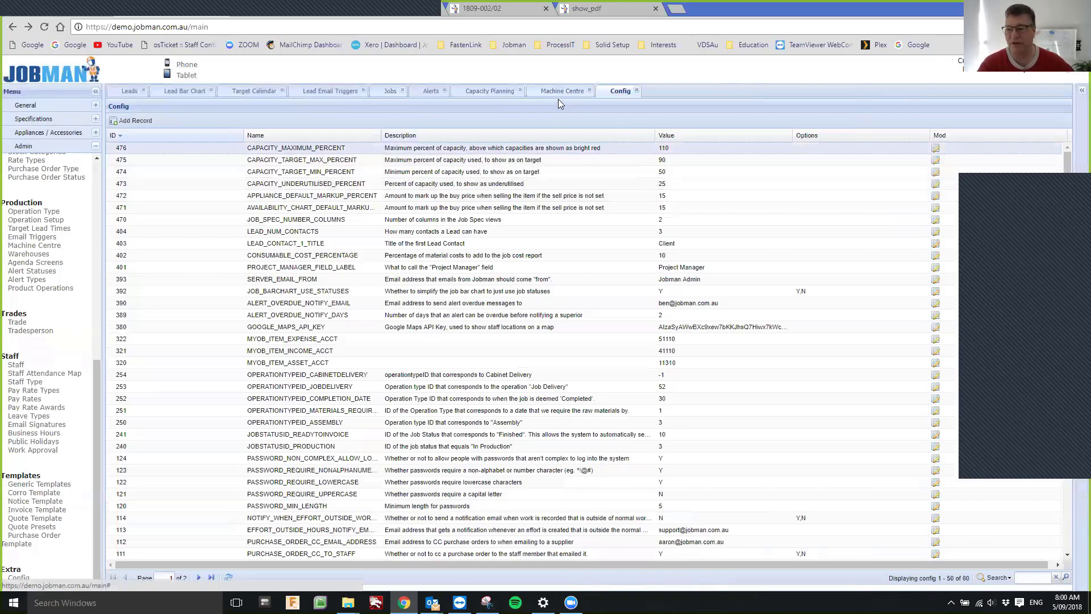
left_click(35, 107)
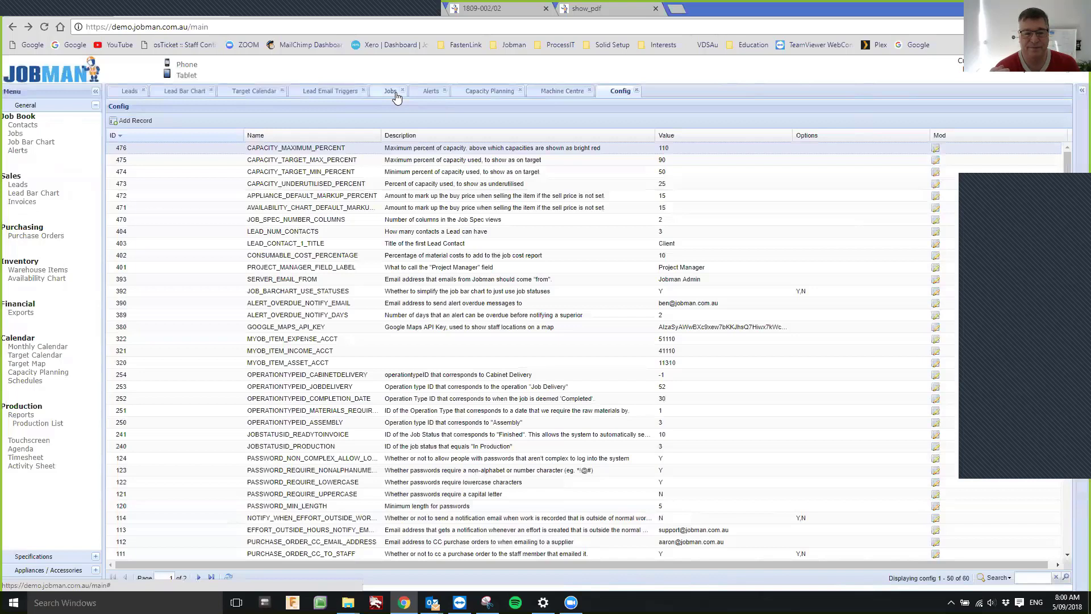
Step: Open the Target Calendar and filter job status to Installation instead of Machining
left_click(253, 93)
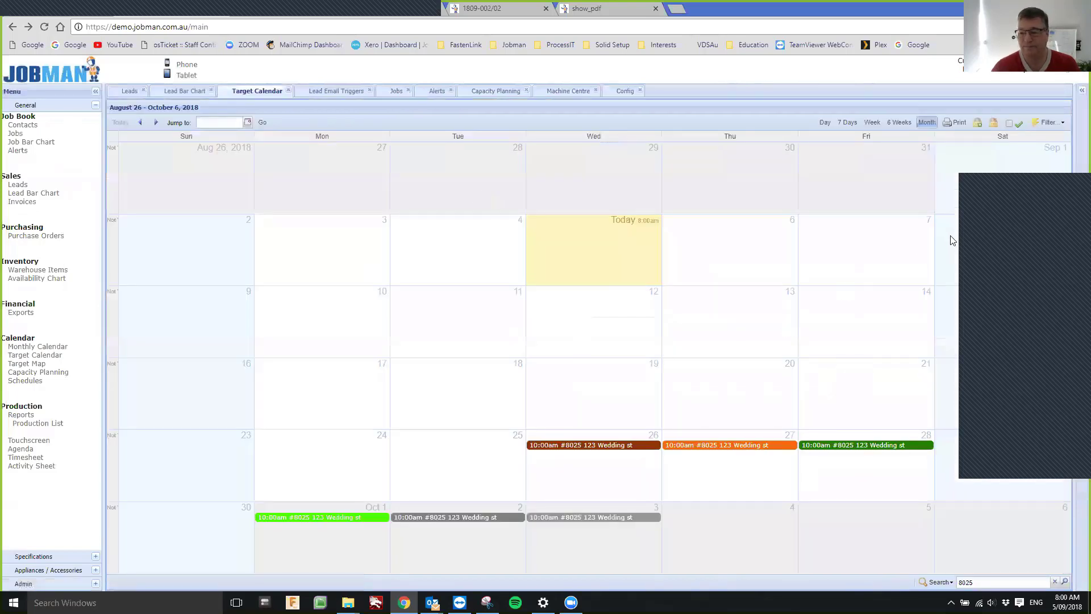
left_click(1047, 122)
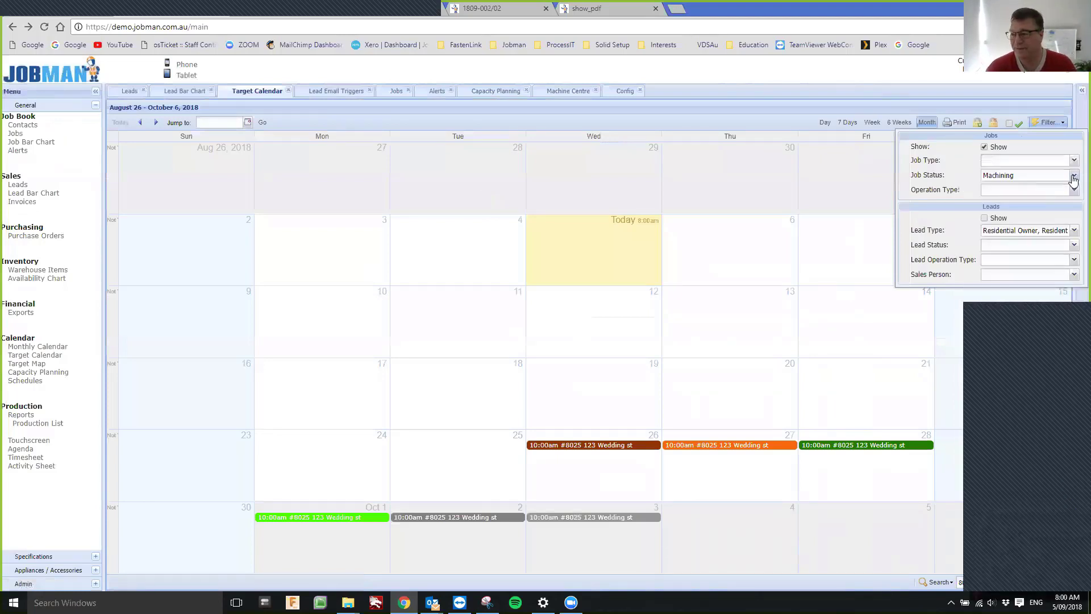
left_click(1073, 175)
left_click(1007, 237)
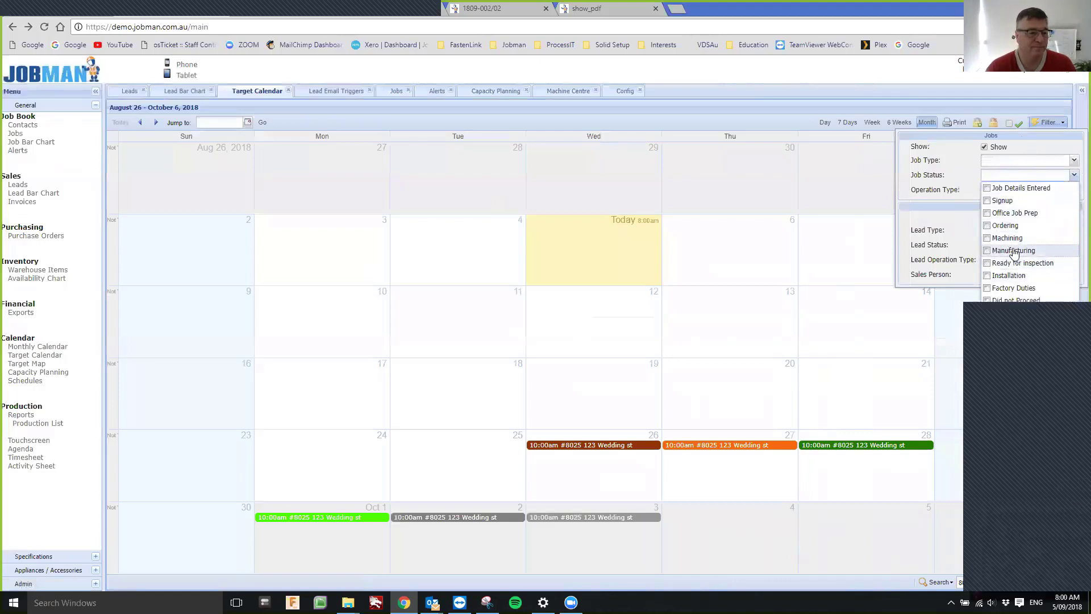
left_click(1009, 275)
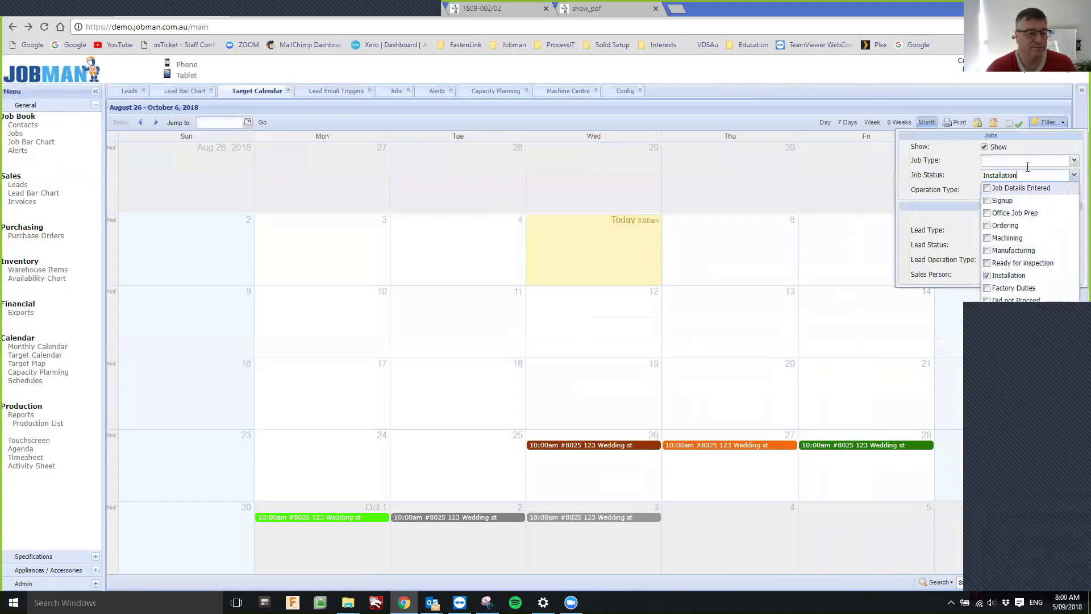
left_click(1029, 142)
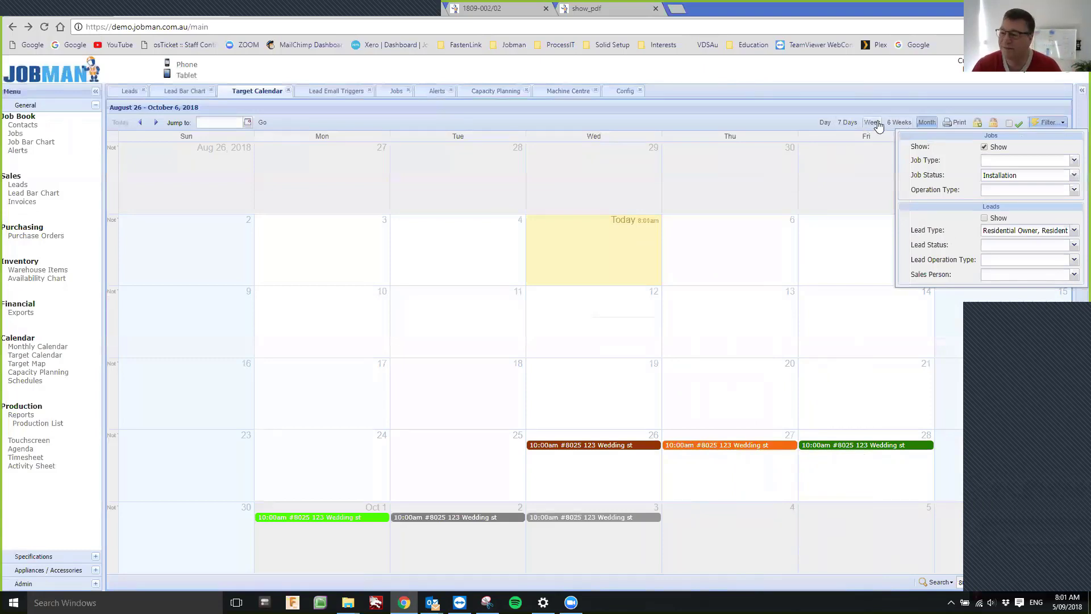
Step: Compare the Week and 7 Days views, settling on 6 Weeks (Sep 3 – Oct 14)
left_click(900, 123)
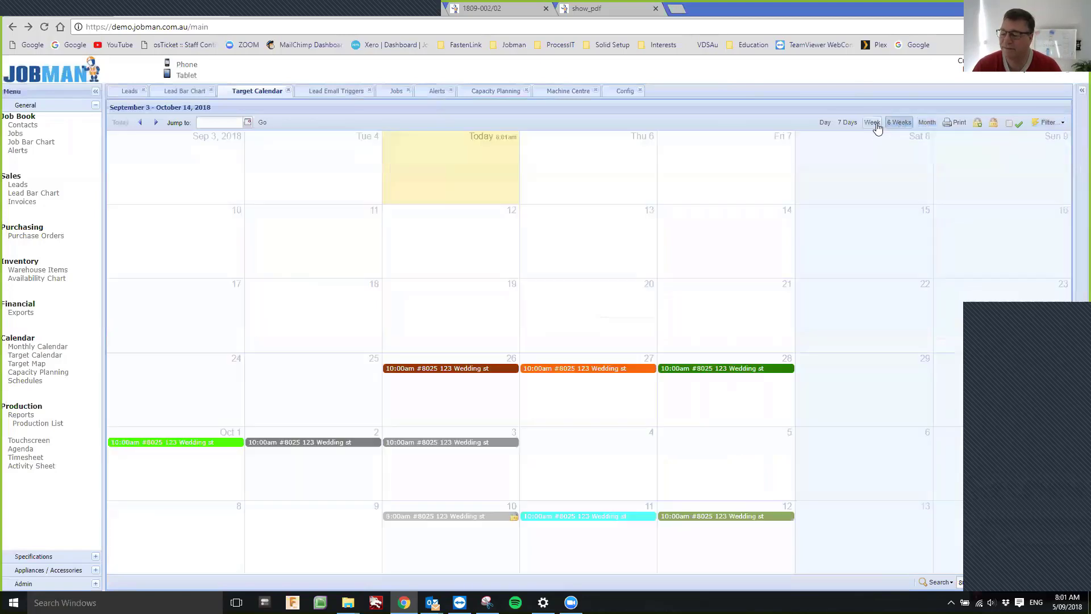
left_click(875, 123)
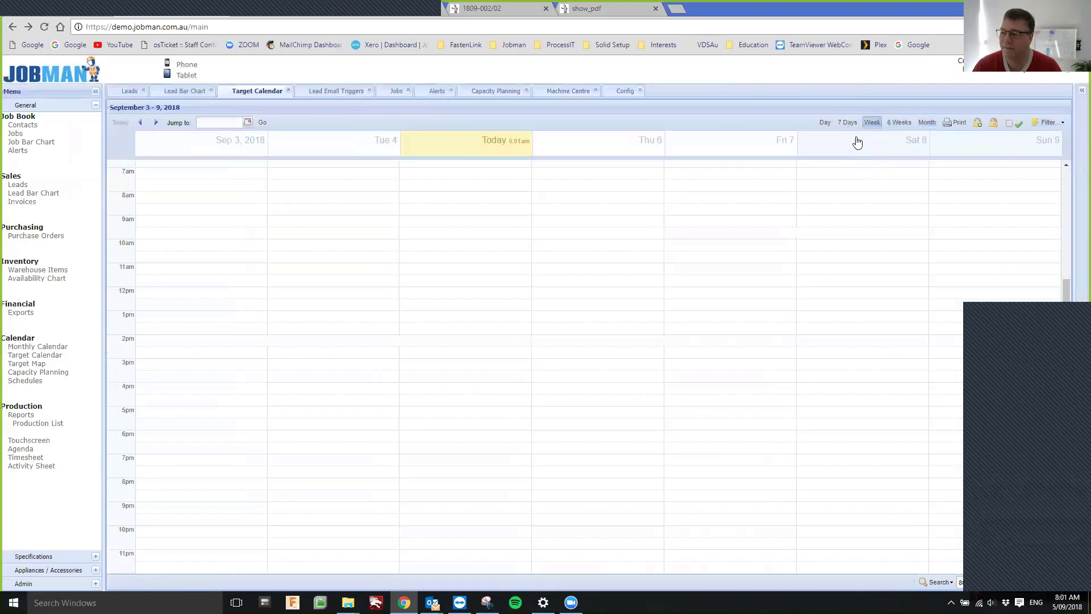
left_click(848, 123)
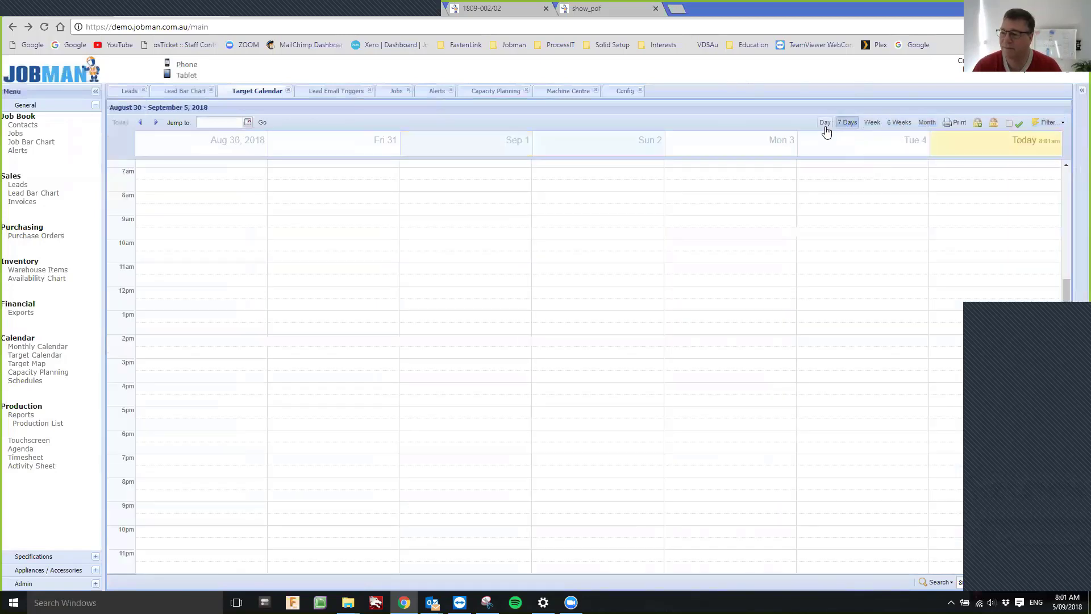
left_click(899, 123)
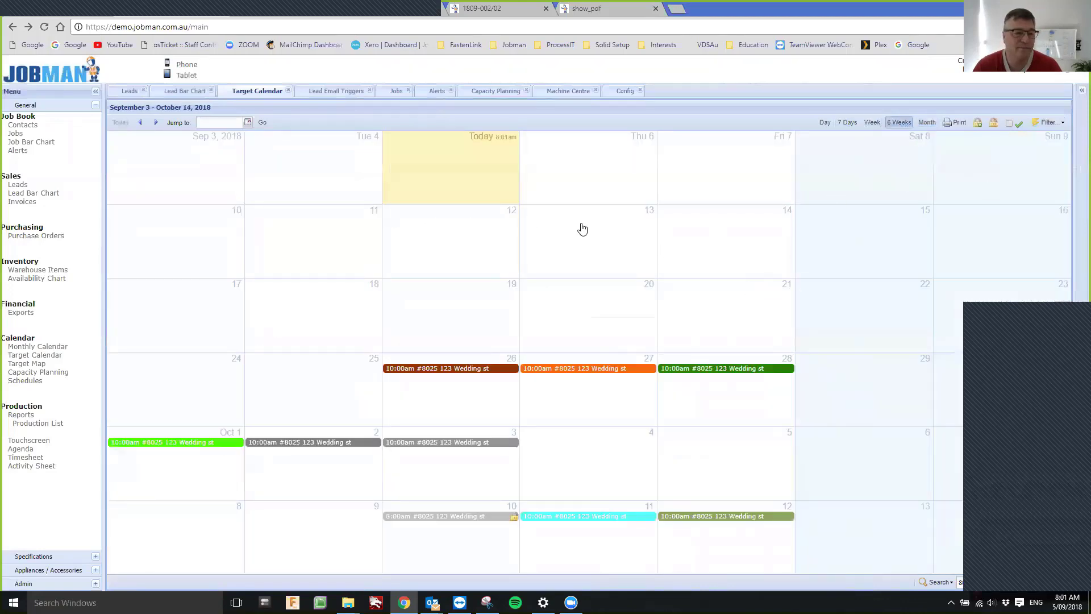
Step: Reopen the calendar filter's job status choices, then close the filter options
left_click(1060, 122)
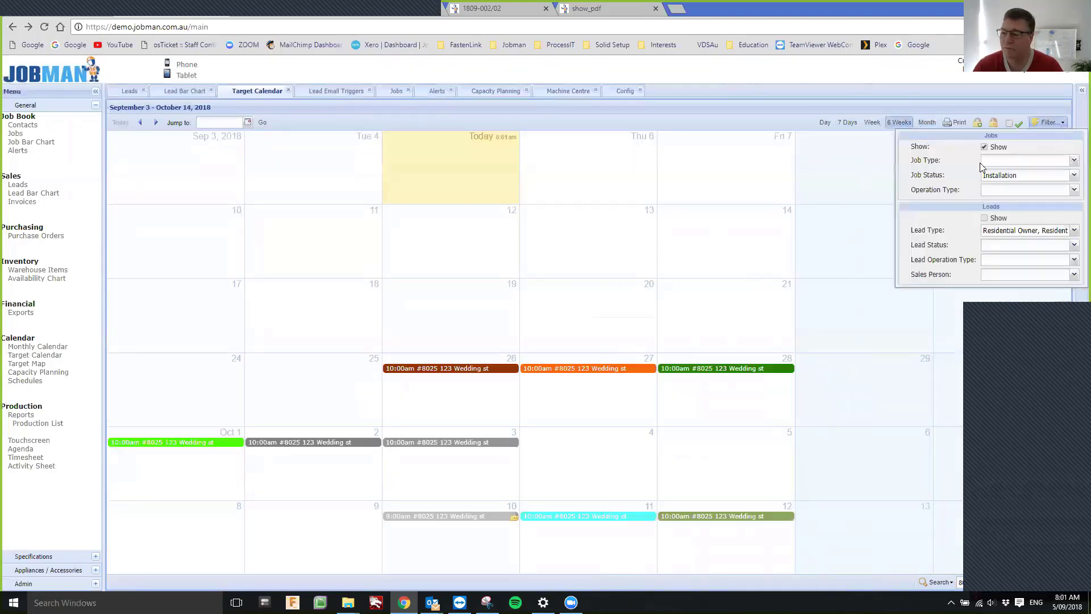
left_click(1075, 175)
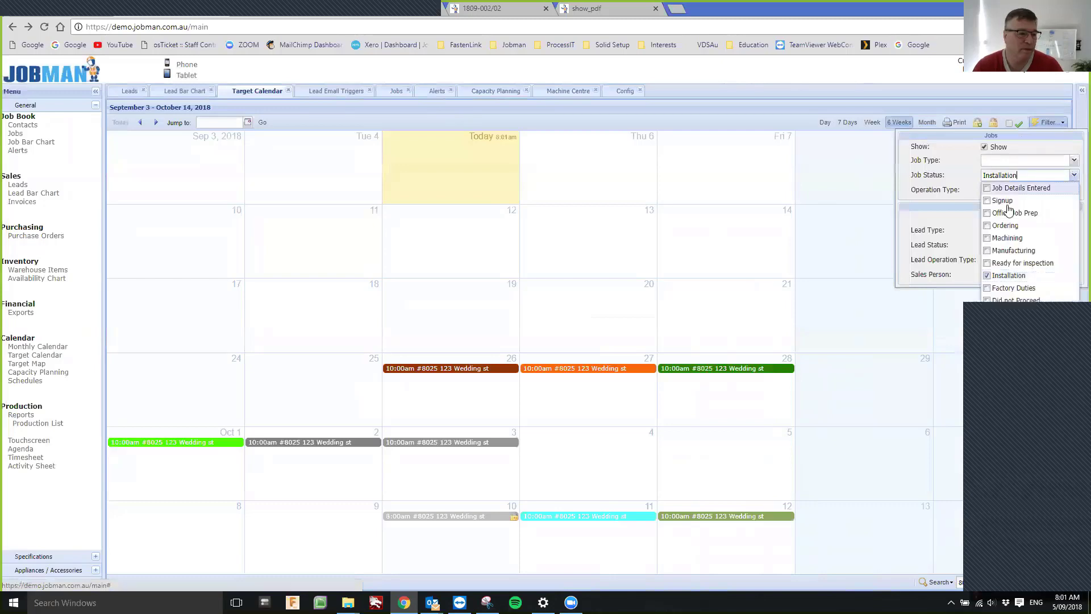
left_click_drag(735, 115, 976, 154)
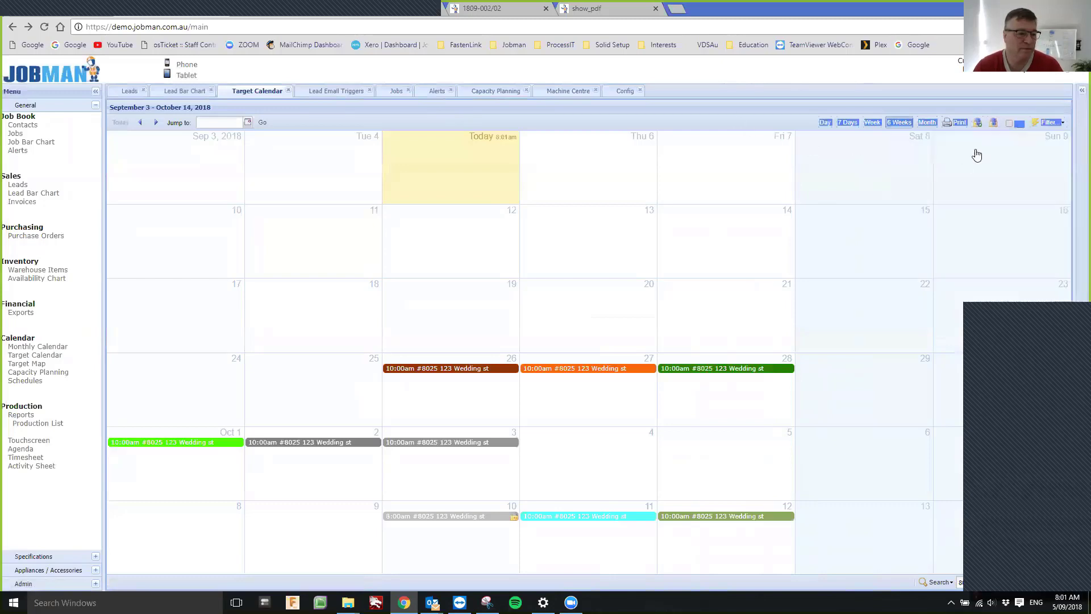
left_click(1050, 122)
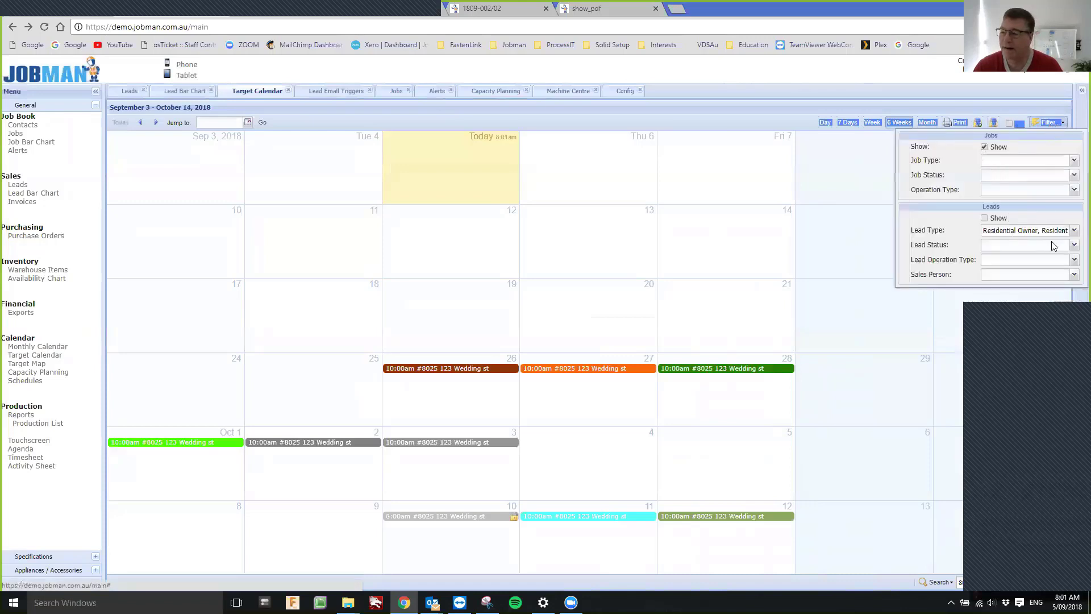
left_click(730, 124)
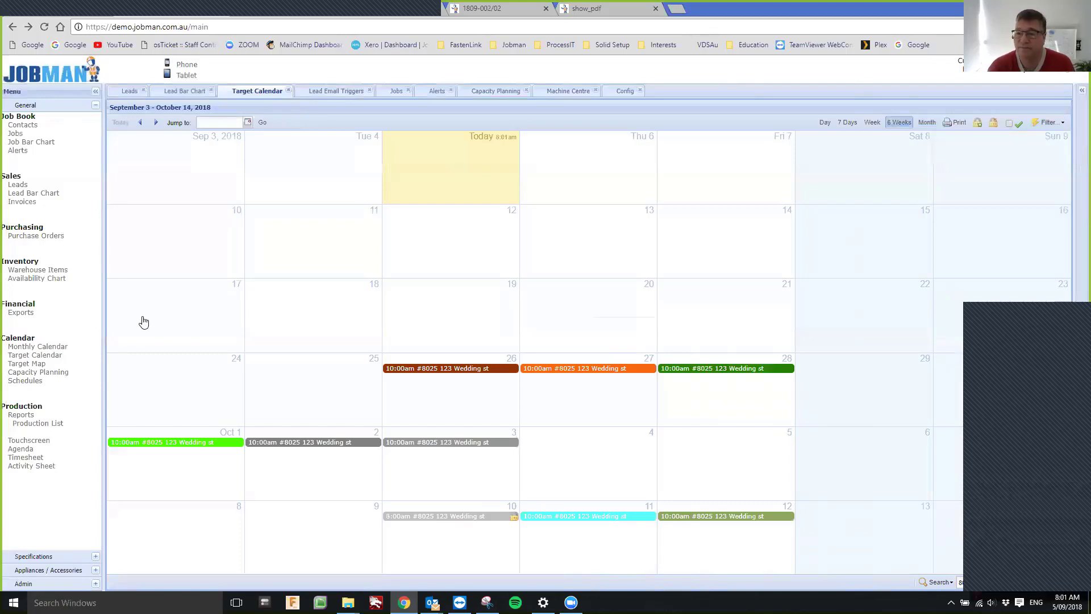
Step: Open the Target Map, zoom out over the Perth job markers, and open a new browser tab
left_click(34, 367)
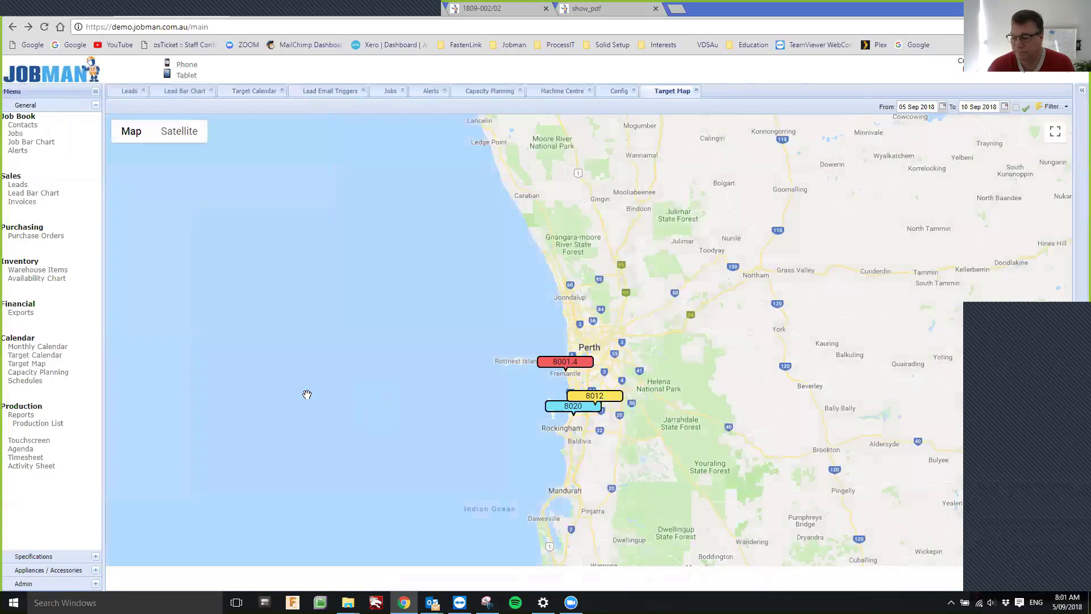
scroll(275, 395, "down", 3)
scroll(284, 390, "down", 1)
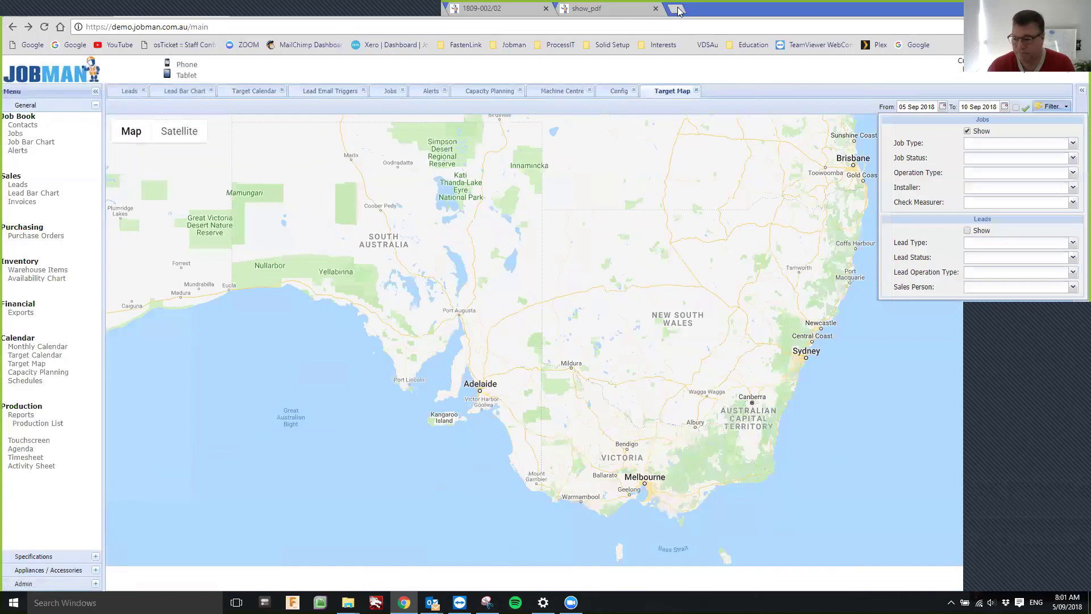
key("ctrl+t")
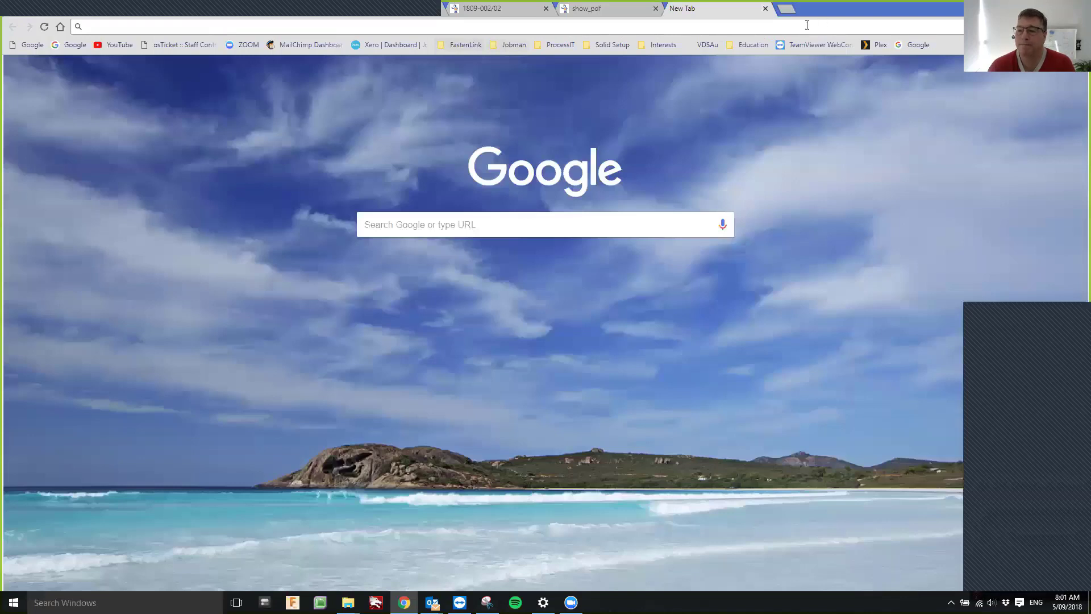
Step: Log in to Jobman Internal from the saved links and open the Target Map
left_click(514, 44)
left_click(800, 22)
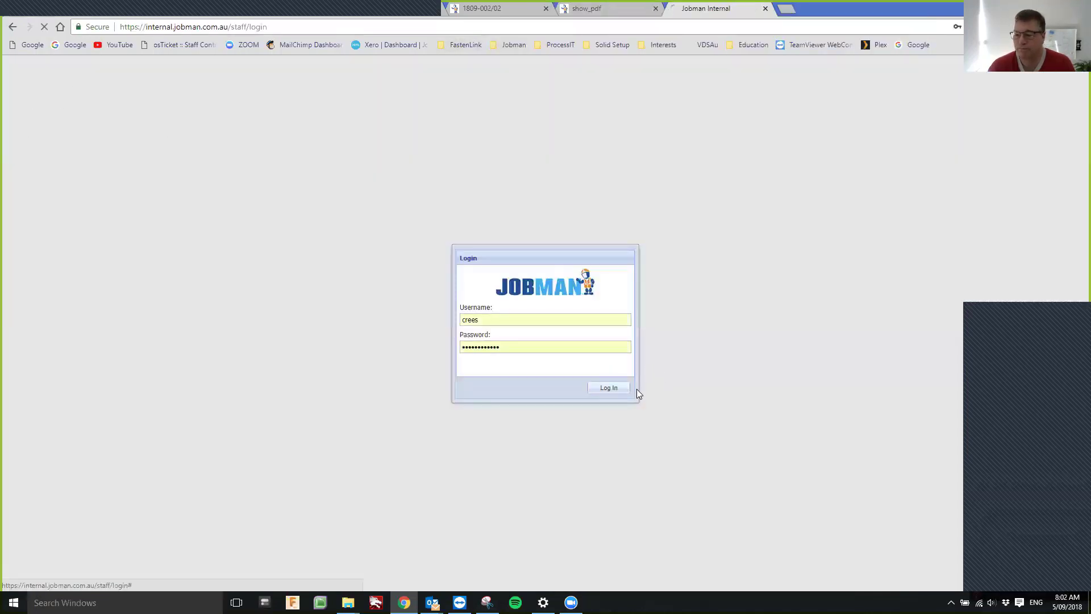
left_click(607, 389)
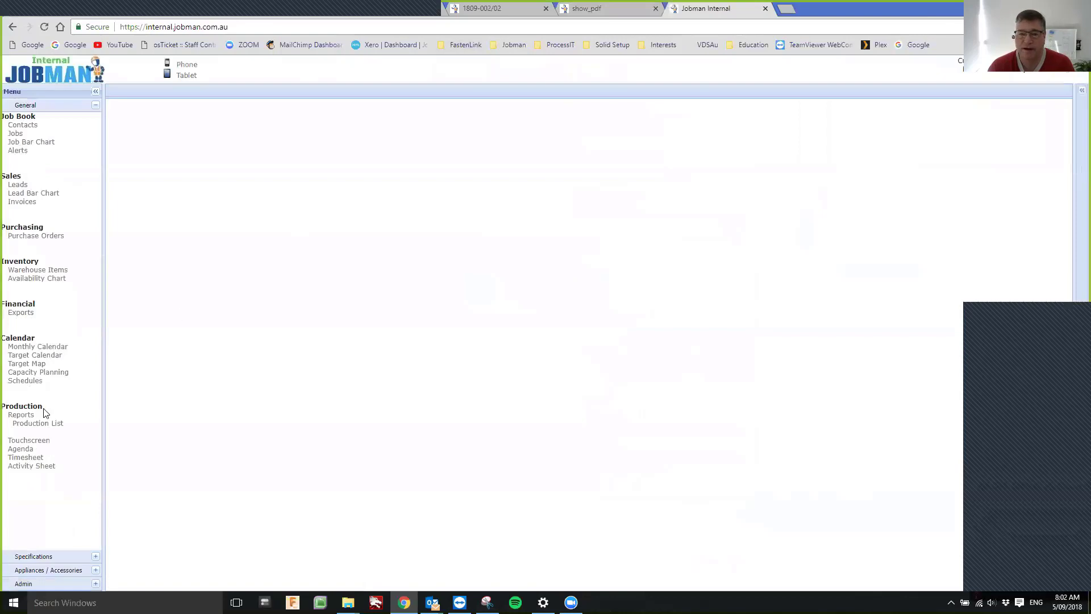
left_click(28, 364)
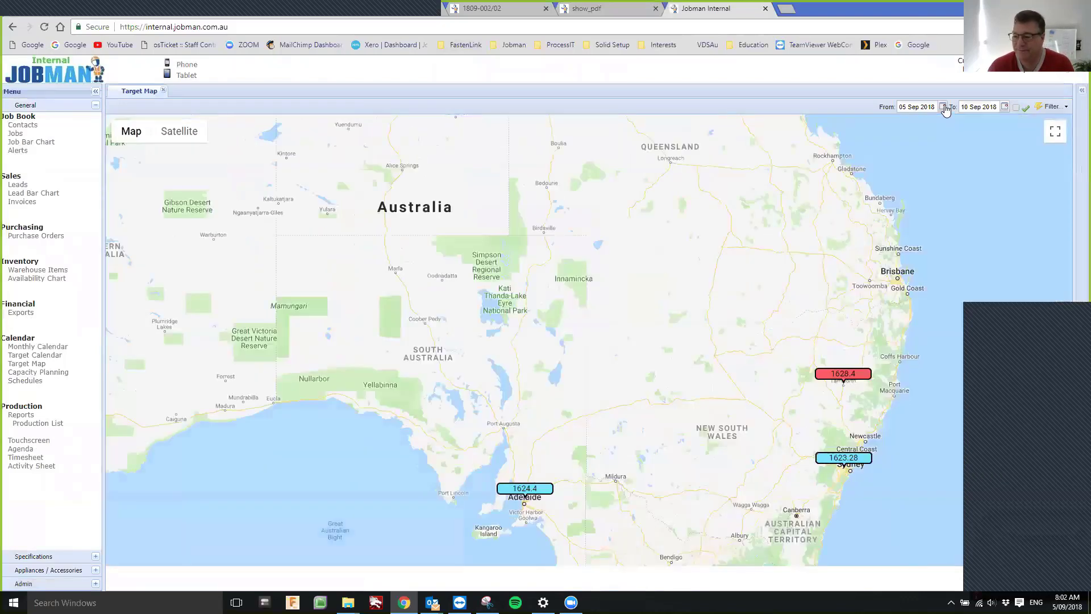
Step: Set the map's From date to 19 Feb 2017, hide jobs, and apply the filters
left_click(943, 106)
left_click(904, 121)
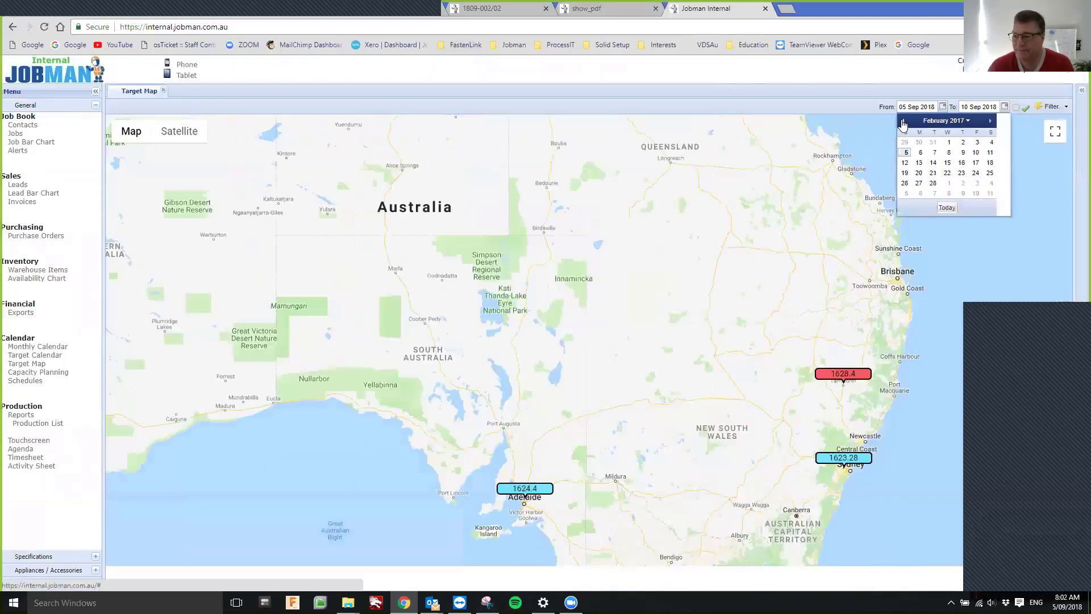
left_click(904, 173)
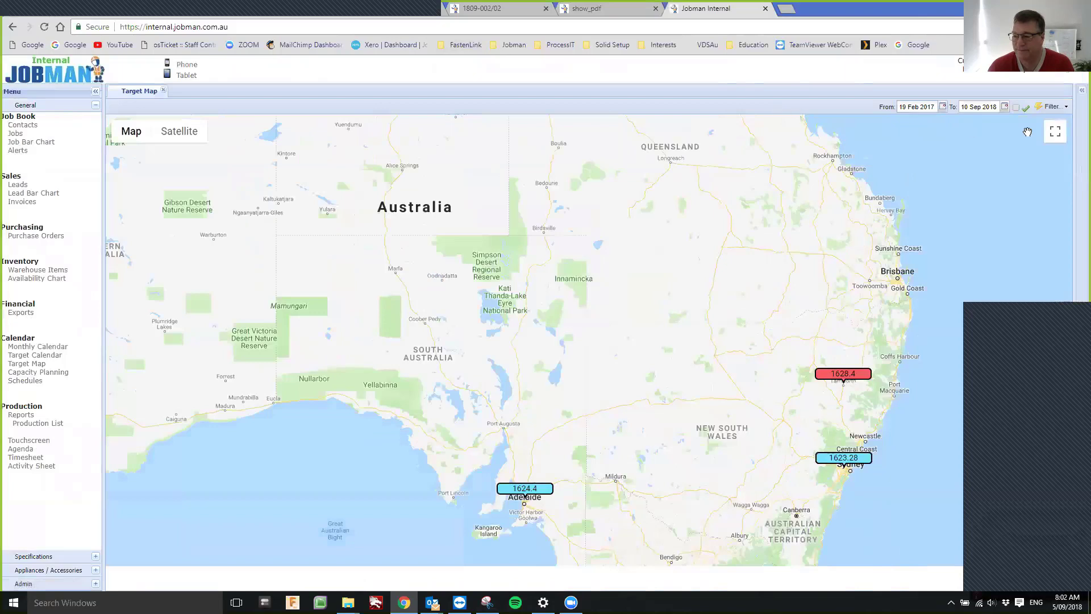
left_click(1051, 106)
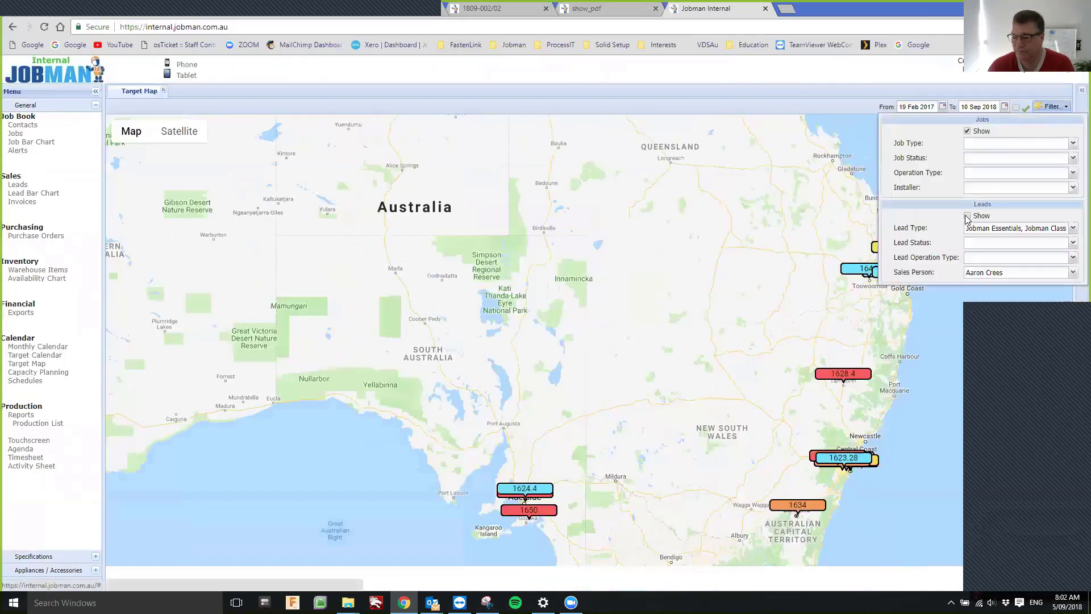
left_click(968, 132)
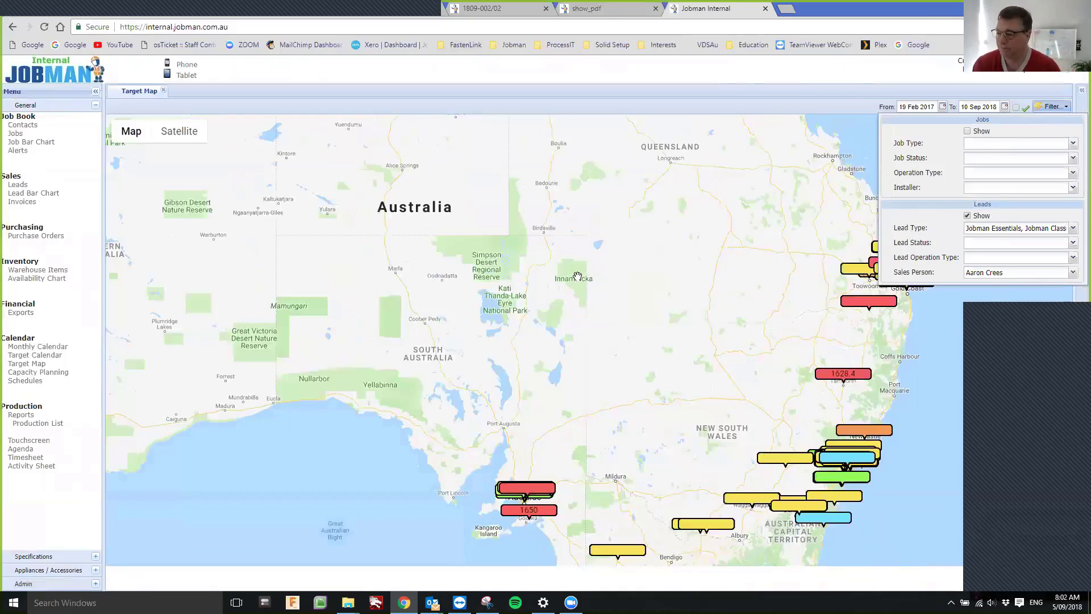
left_click(702, 367)
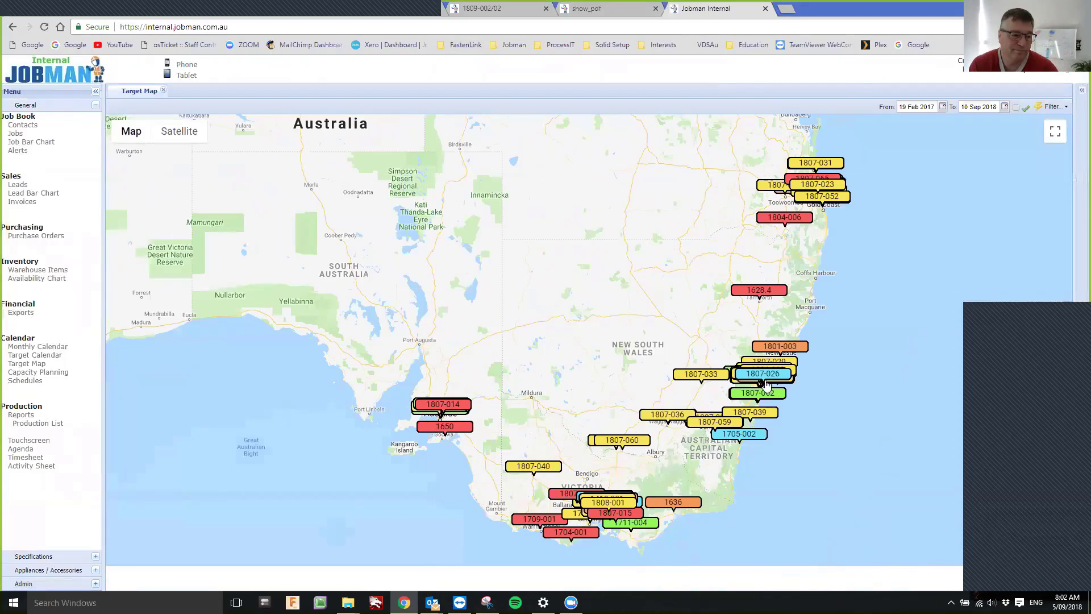
Step: Zoom the map in on the Sydney cluster, including jobs 1807-026 and 1709-003
scroll(772, 395, "up", 1)
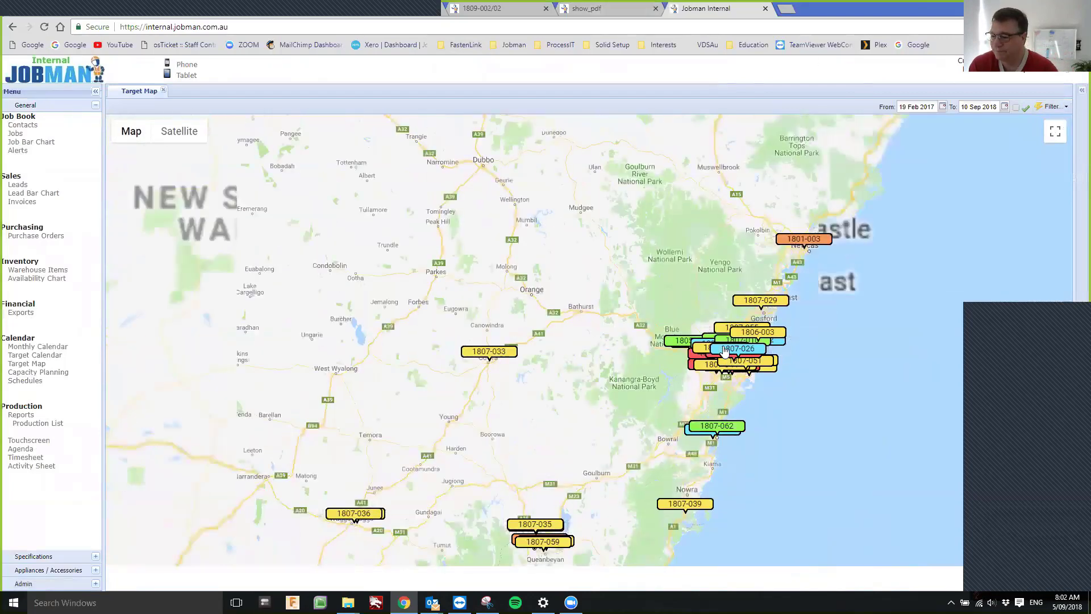
scroll(754, 360, "up", 1)
scroll(754, 361, "up", 2)
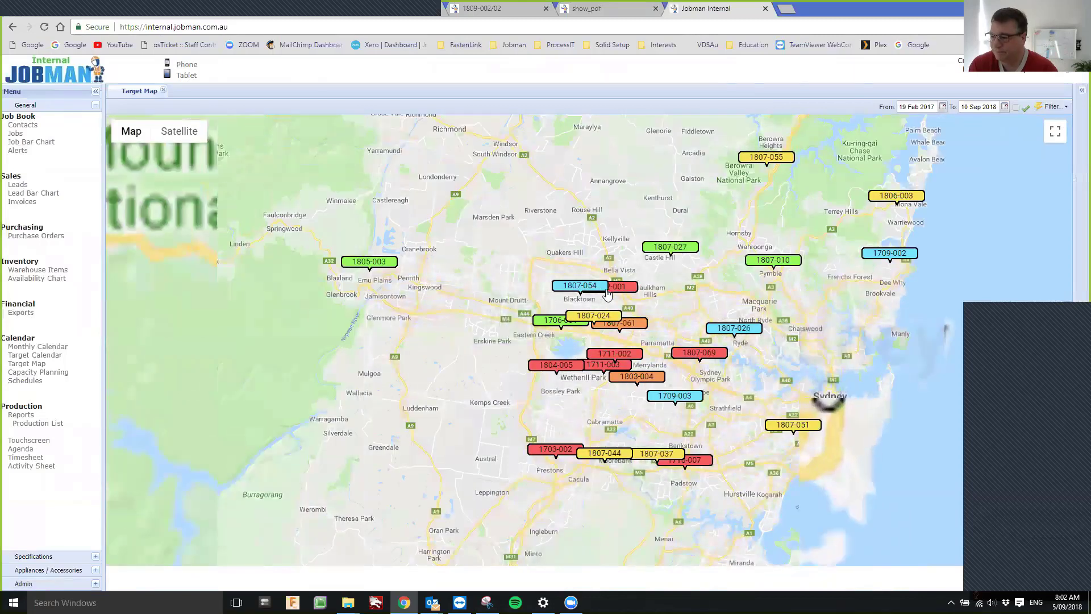
mouse_move(600, 290)
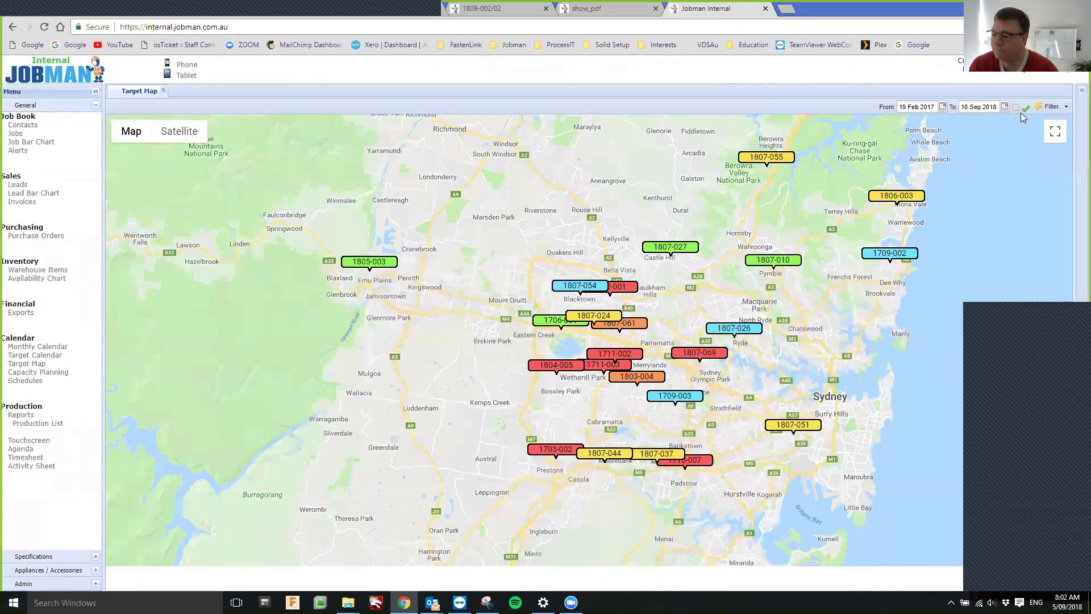
Step: Scroll job 8030's details to Check Measurer and Drafter, then close the Job dialog
left_click(1067, 108)
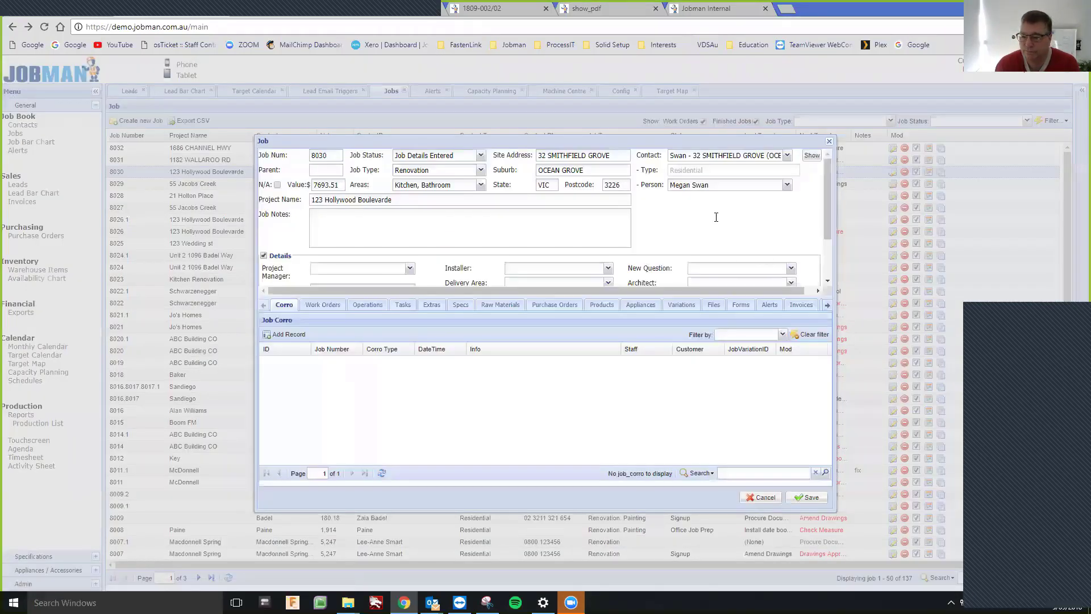
scroll(702, 230, "down", 2)
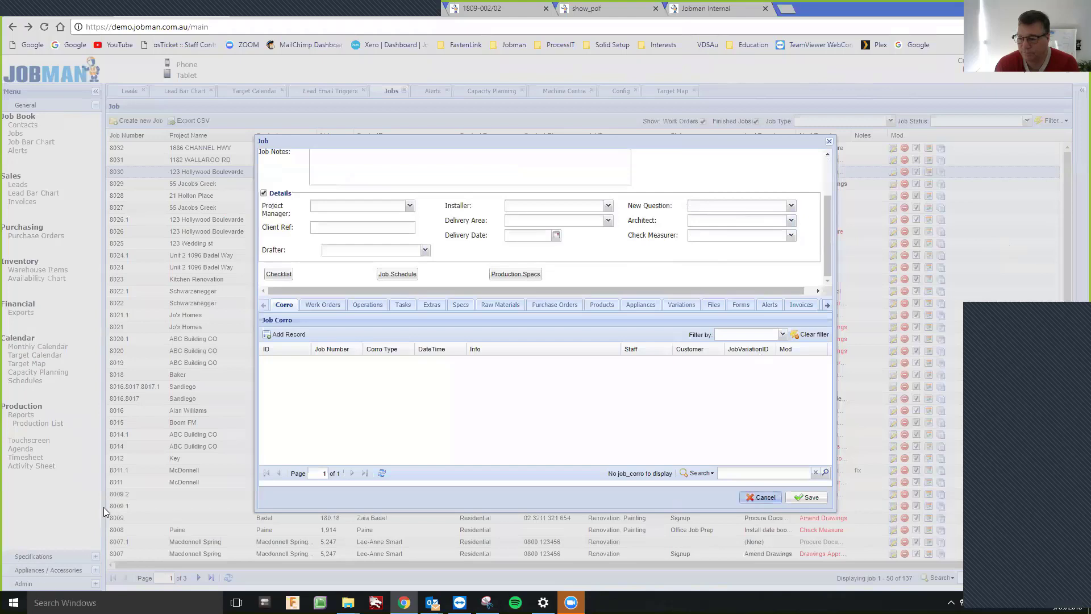
left_click(48, 216)
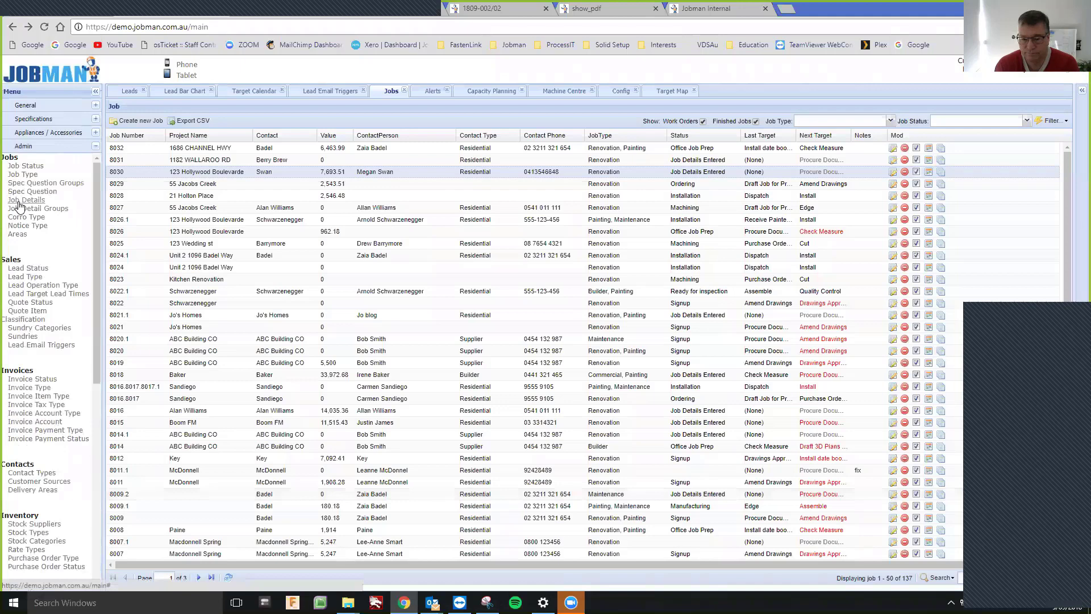
Step: Open the Check Measurer question under Admin > Job Details and cancel without changes
left_click(21, 201)
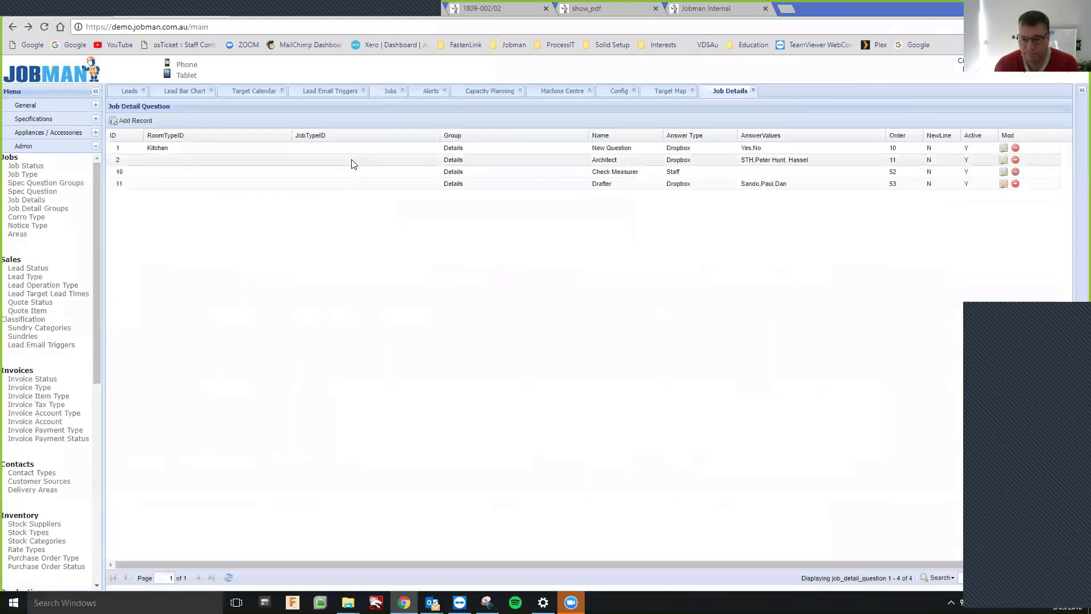
double_click(627, 172)
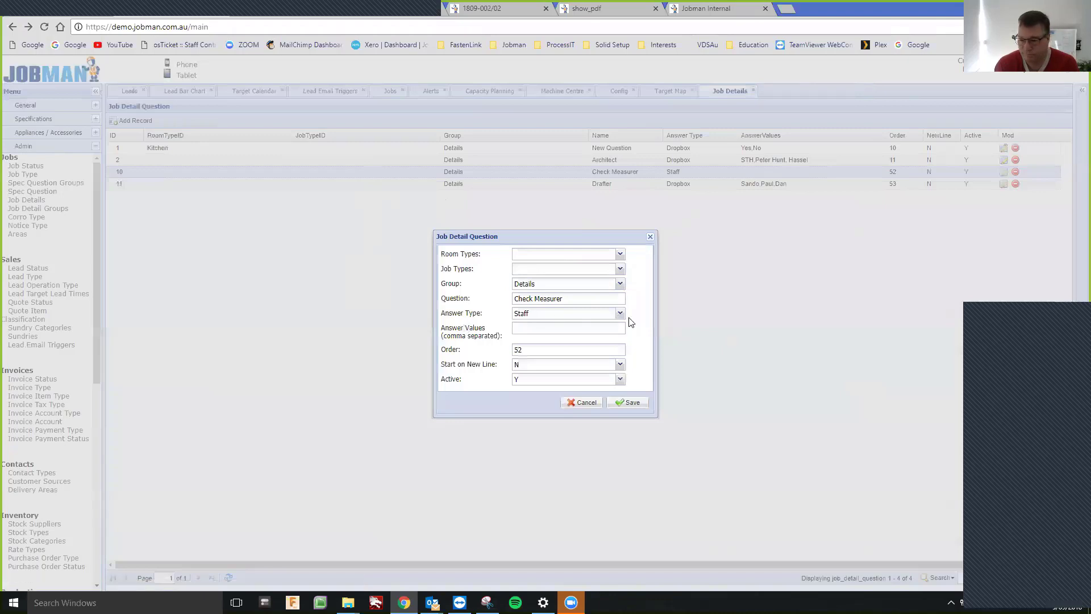
left_click(580, 403)
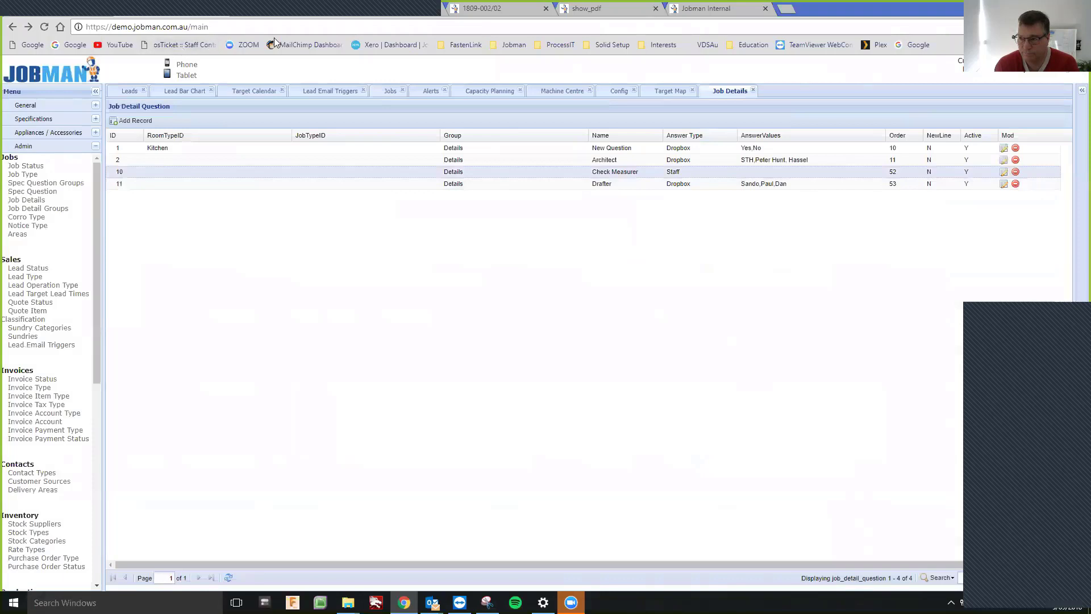
Step: Switch tabs back to the Jobman main page and show the Target Map
key("ctrl+shift+Tab")
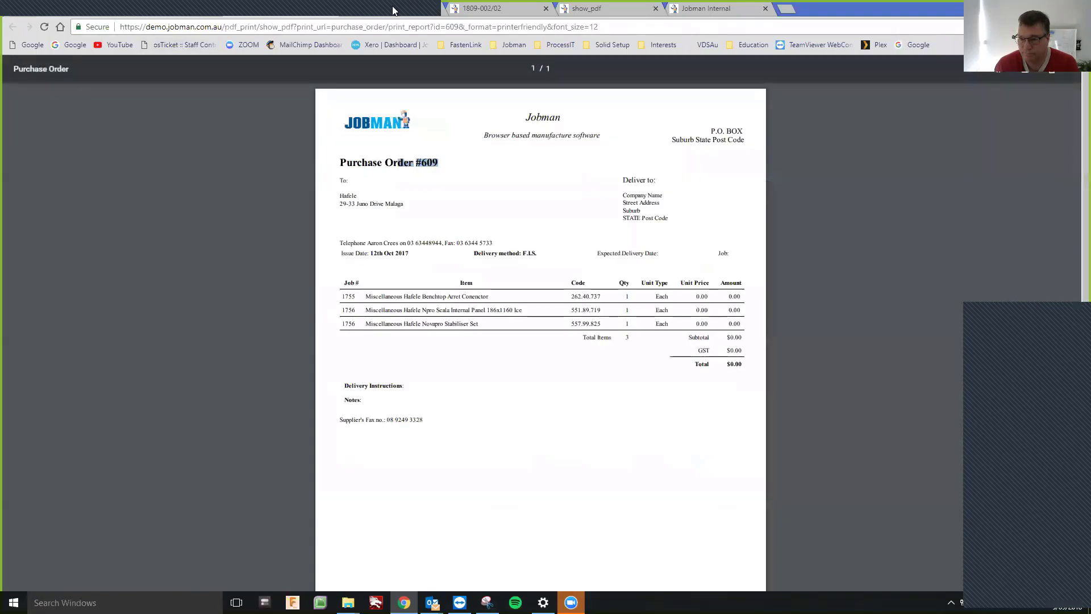
key("ctrl+Tab")
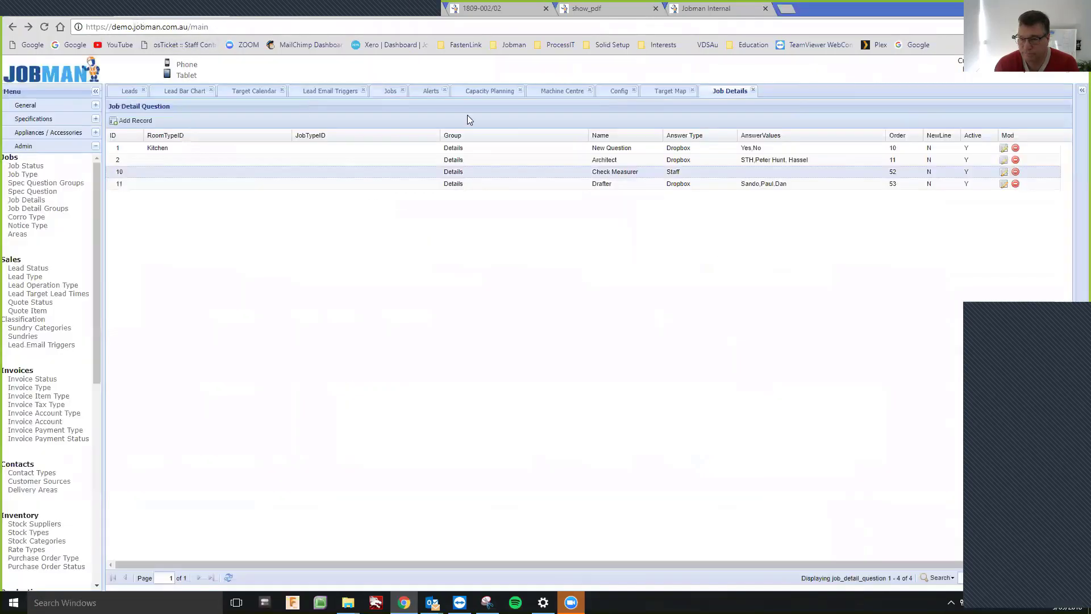
left_click(670, 91)
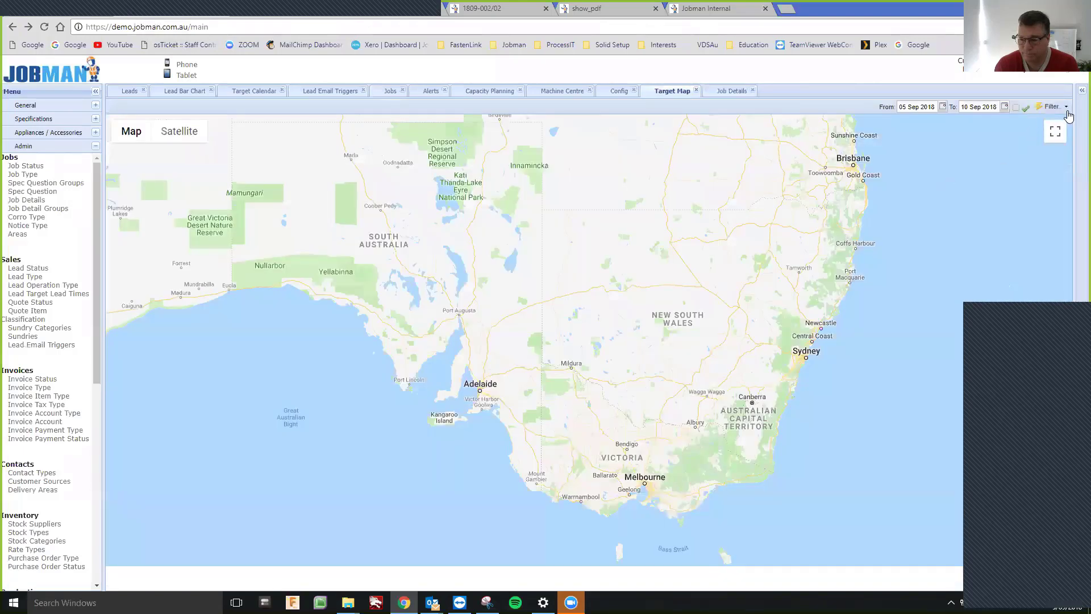
Step: View the Target Map's Check Measurer and Job Type filter choices, then collapse the Admin menu
left_click(1052, 106)
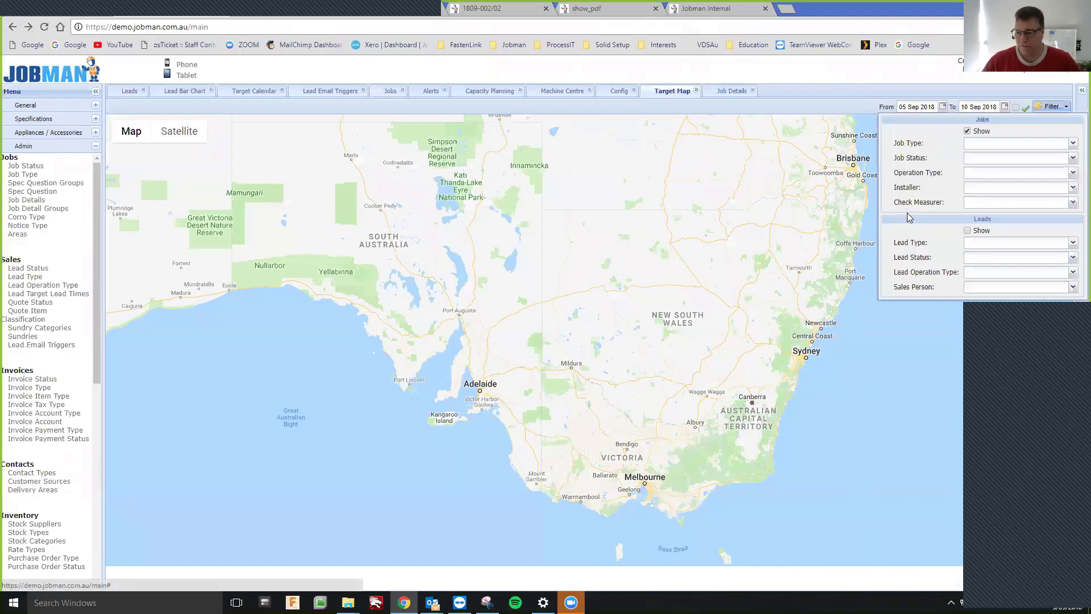
left_click(1074, 202)
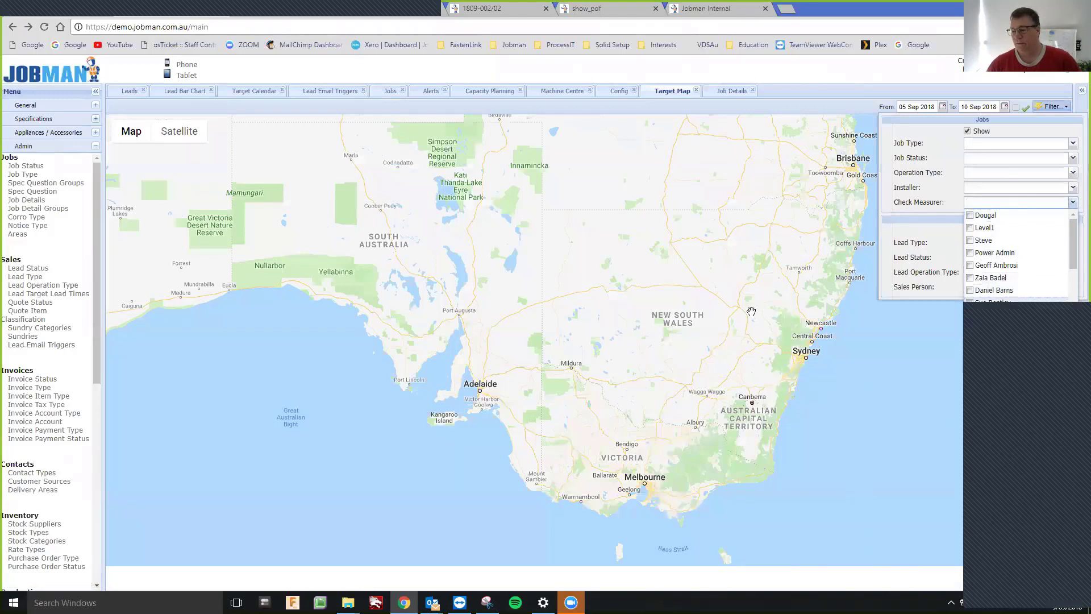
left_click(1073, 144)
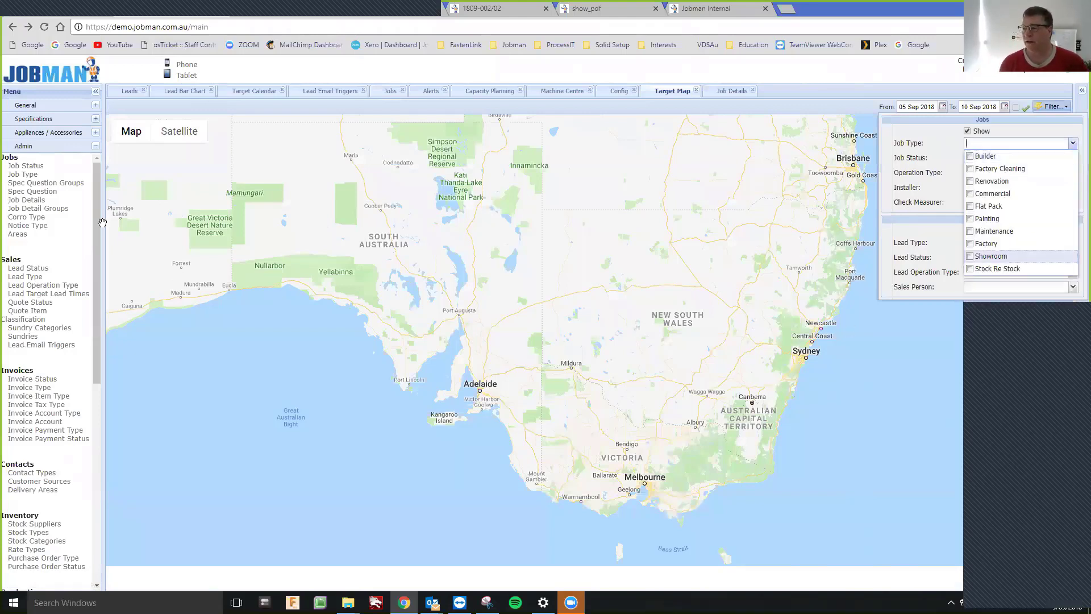
left_click(71, 149)
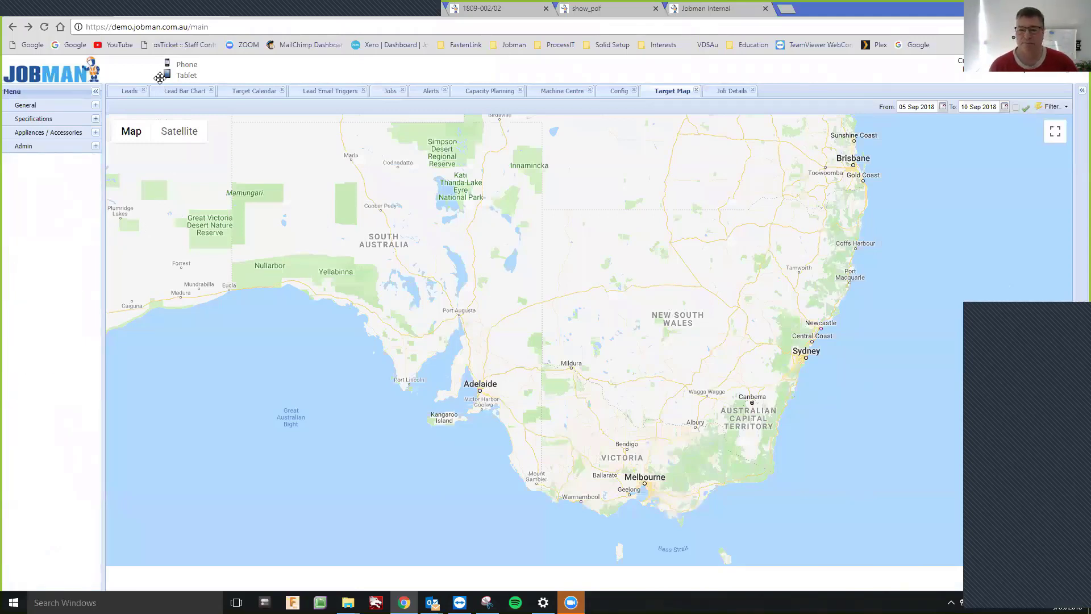
Step: Open the Tablet touchscreen view in a new browser tab and switch to it
right_click(188, 82)
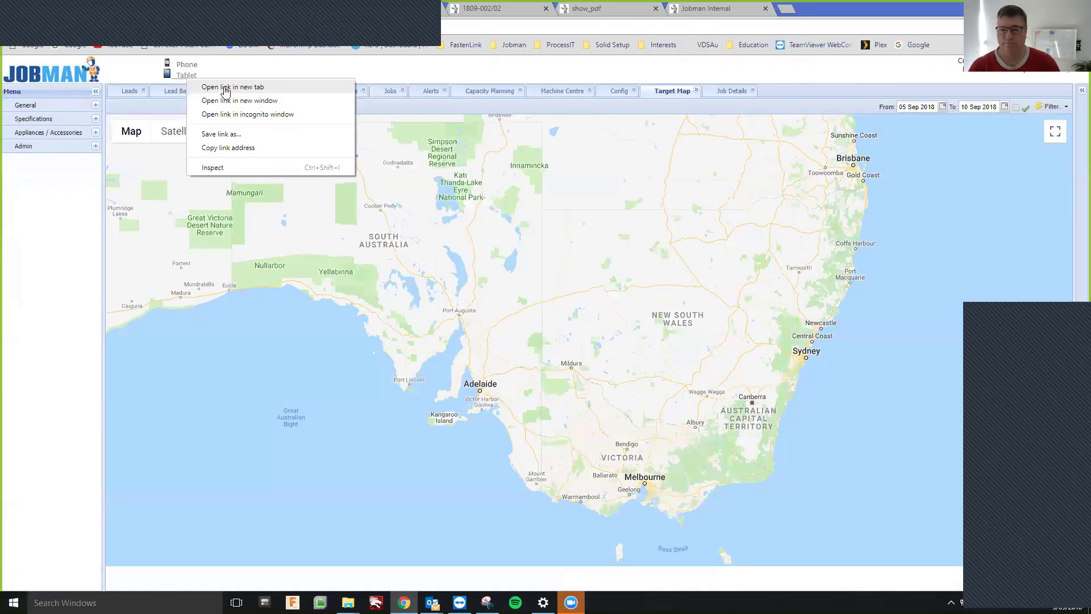
left_click(225, 89)
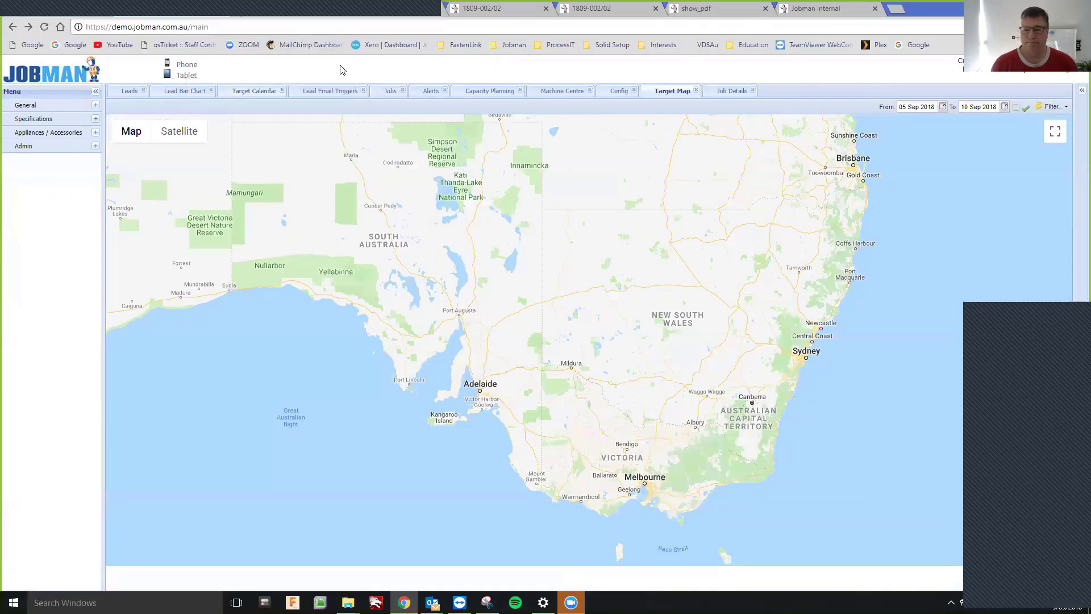
key("ctrl+Tab")
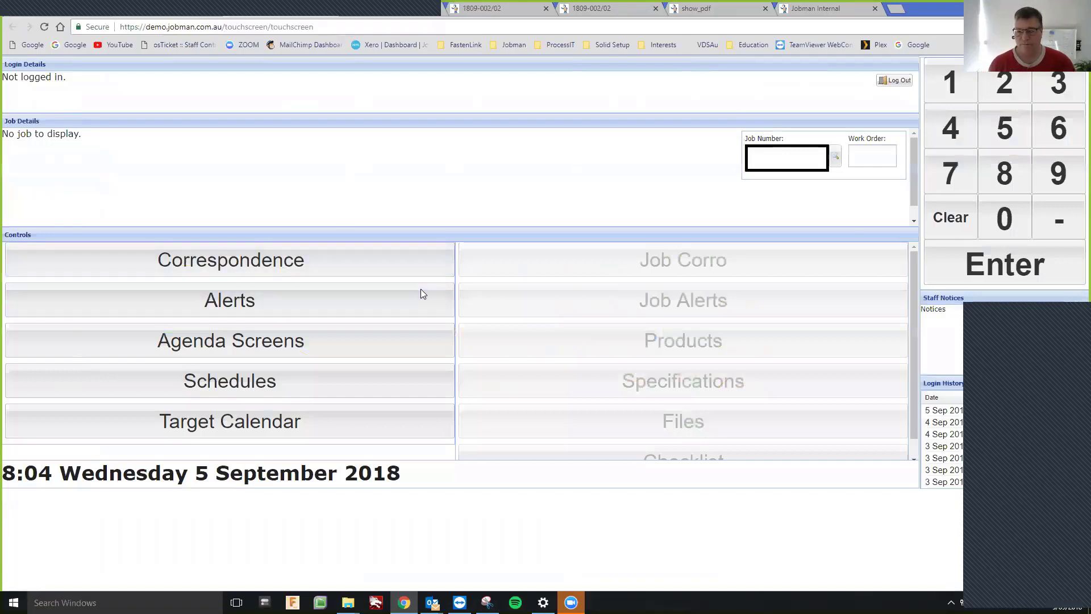
Step: Enter job number 8001 on the touchscreen keypad and load the job
left_click(1001, 181)
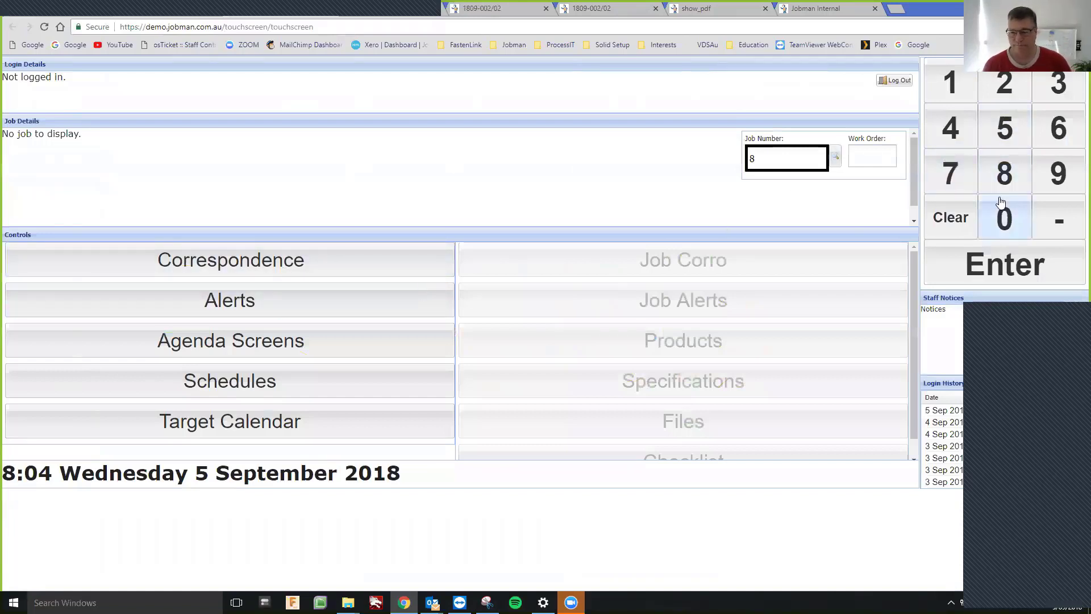
double_click(997, 228)
left_click(958, 86)
left_click(1005, 264)
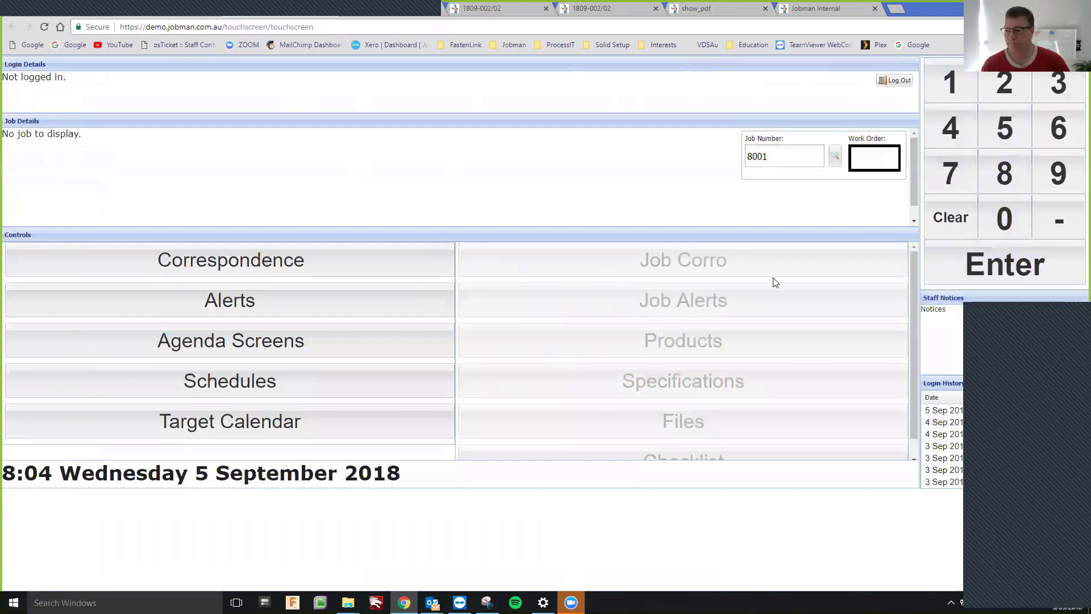
scroll(699, 383, "down", 1)
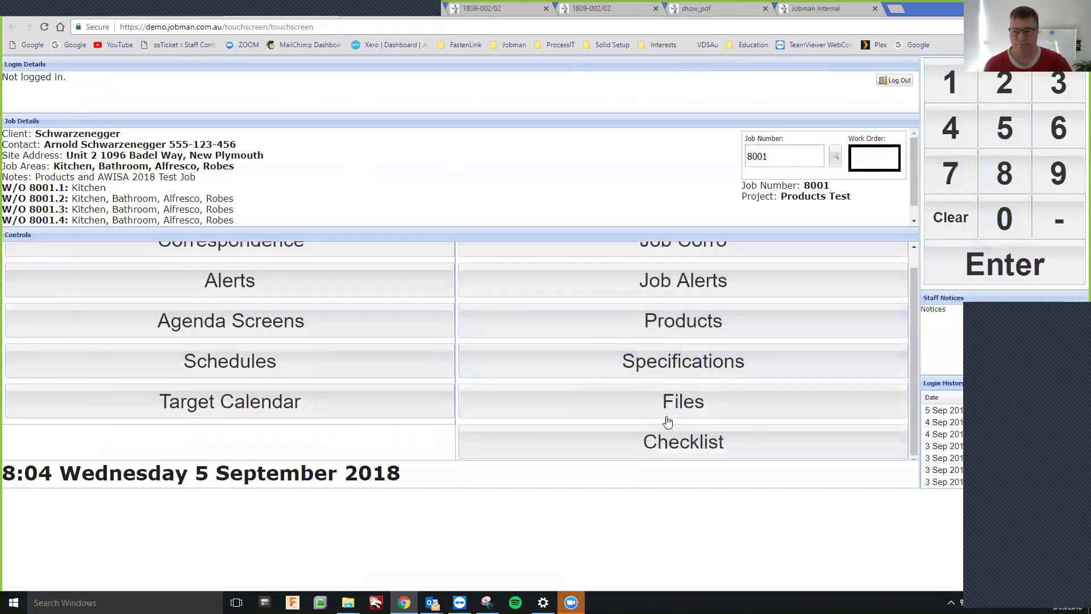
Step: Browse job 8001's checklist and correspondence, returning to the touchscreen menu
left_click(655, 448)
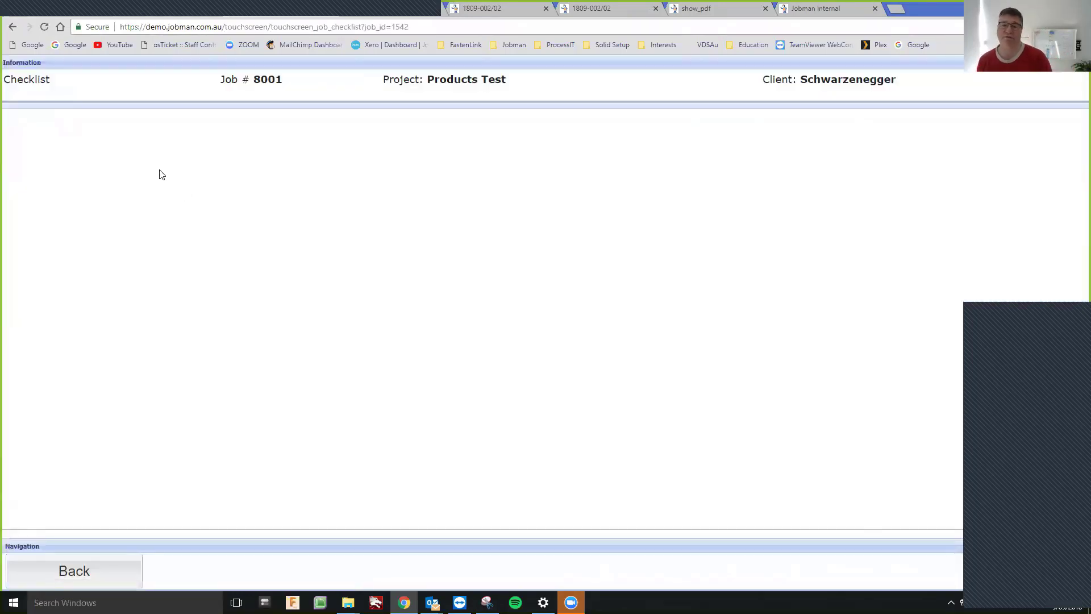
scroll(281, 364, "down", 5)
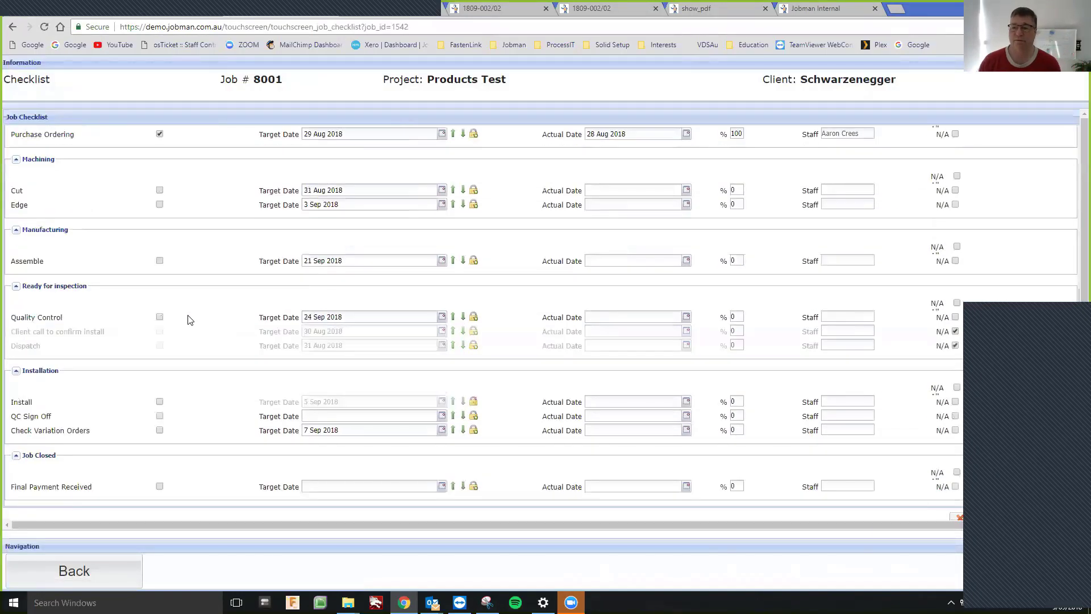
left_click(83, 580)
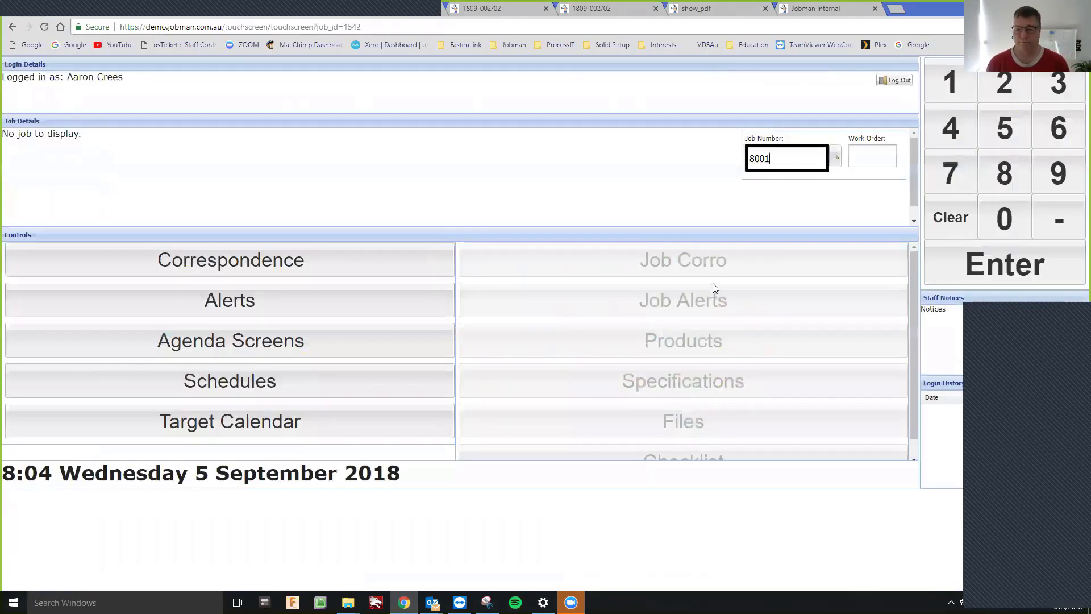
left_click(714, 268)
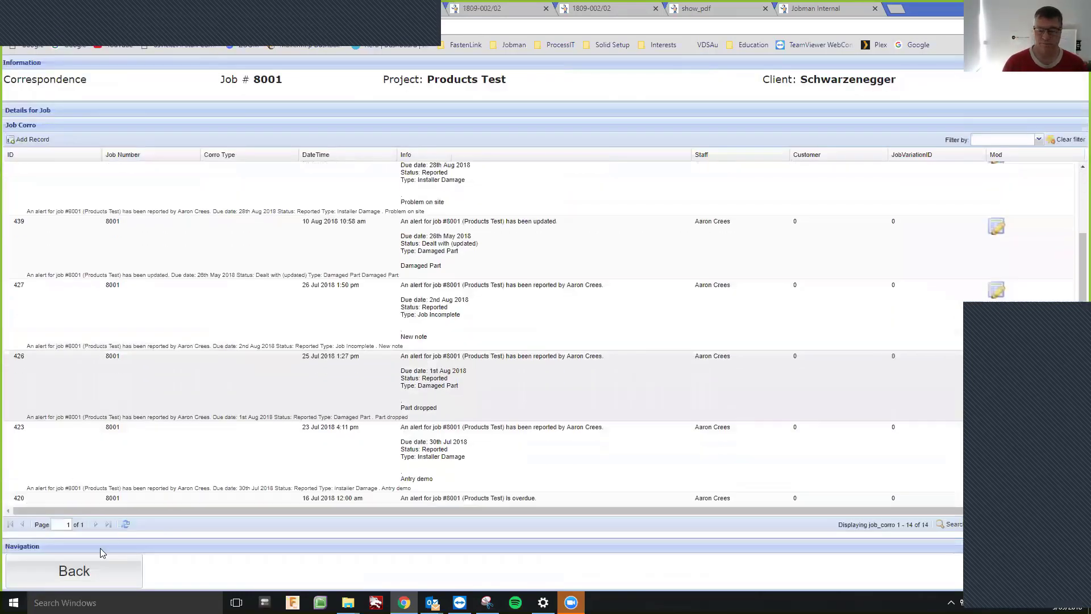
left_click(97, 568)
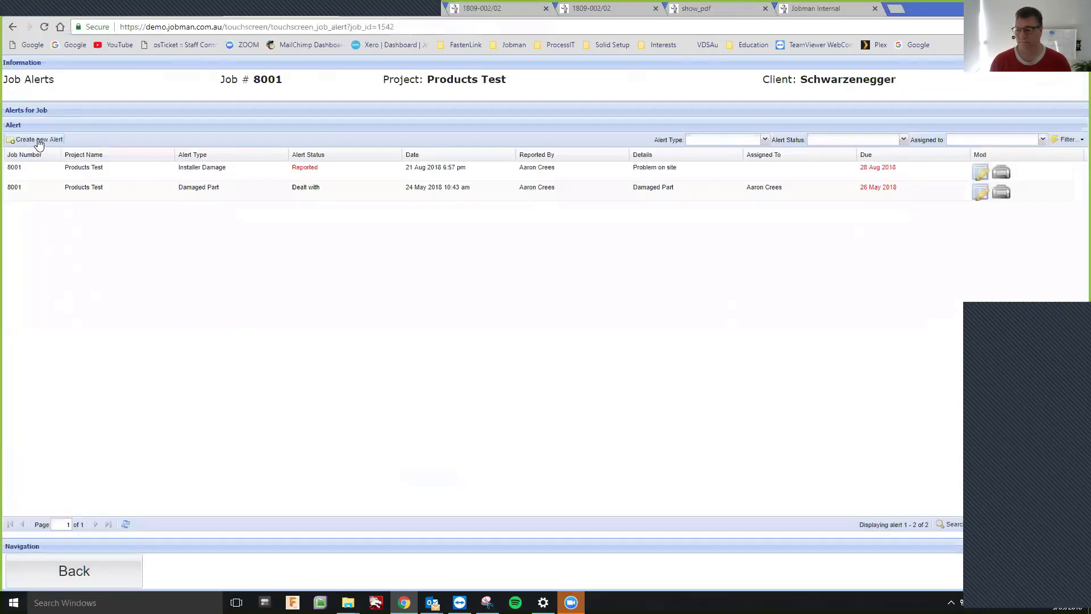
Step: Browse job 8001's Kitchen specifications and its files, returning to the job's touchscreen menu
left_click(67, 571)
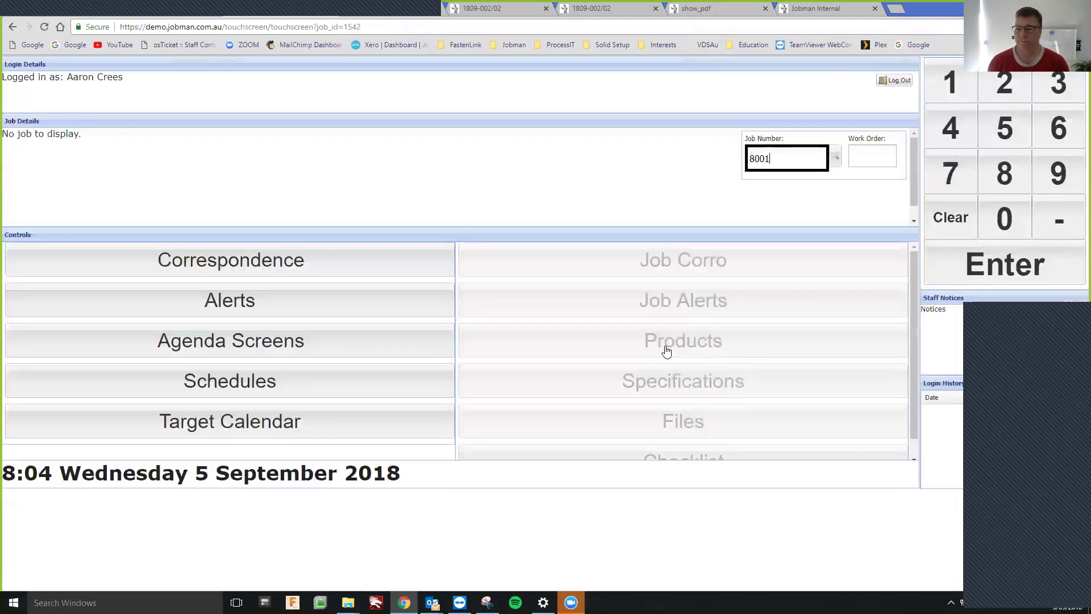
left_click(688, 382)
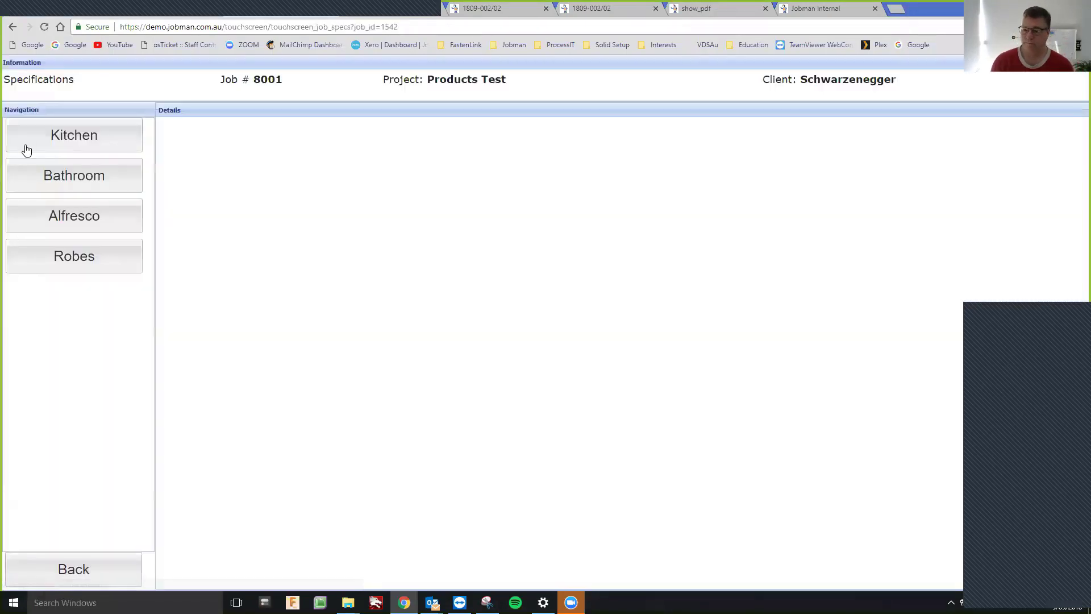
left_click(24, 136)
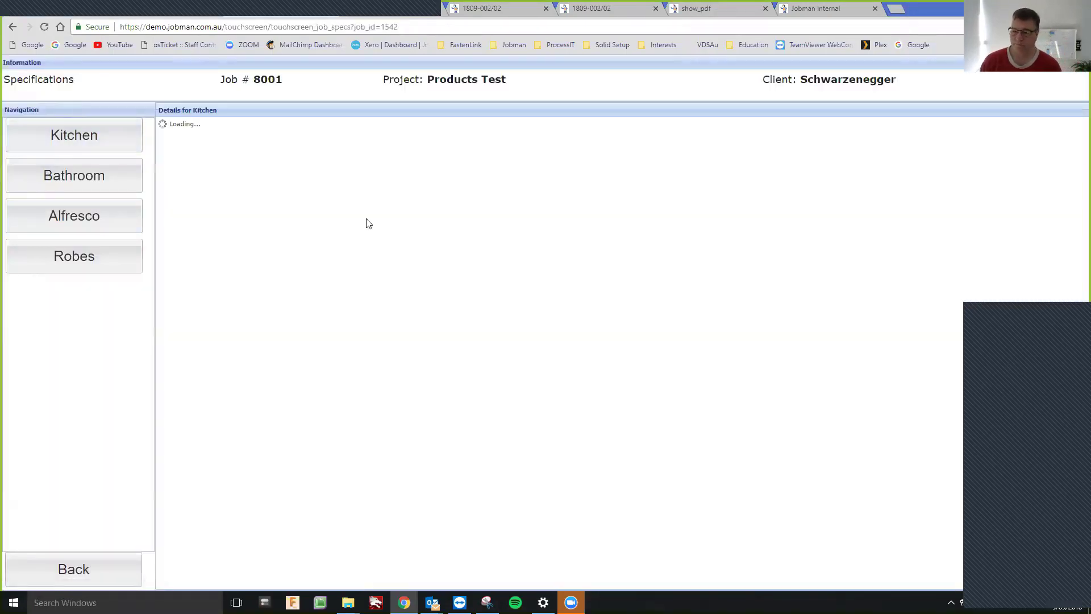
scroll(427, 305, "down", 5)
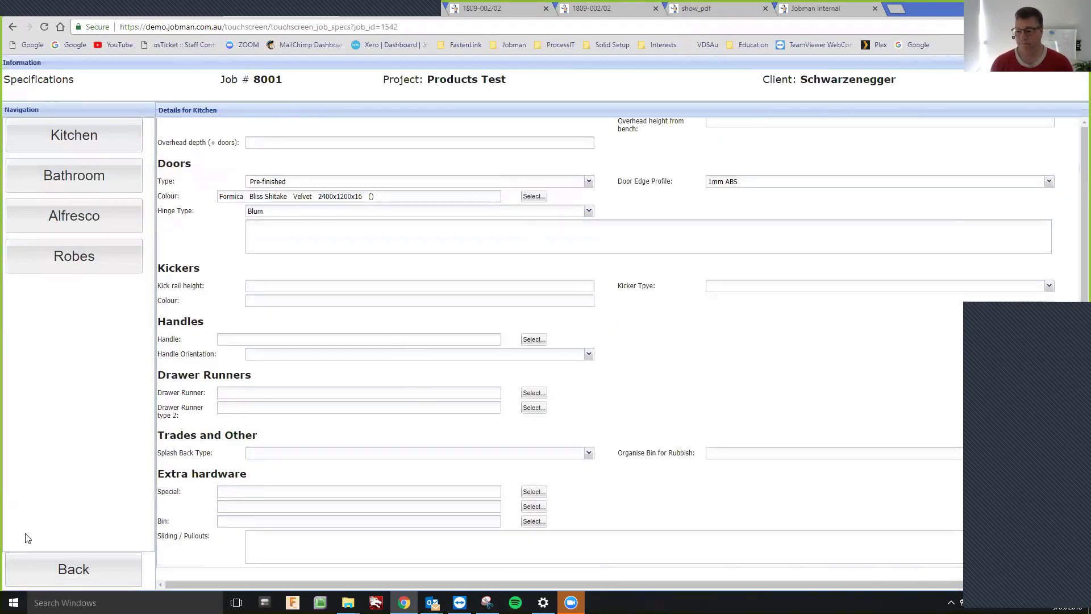
left_click(66, 571)
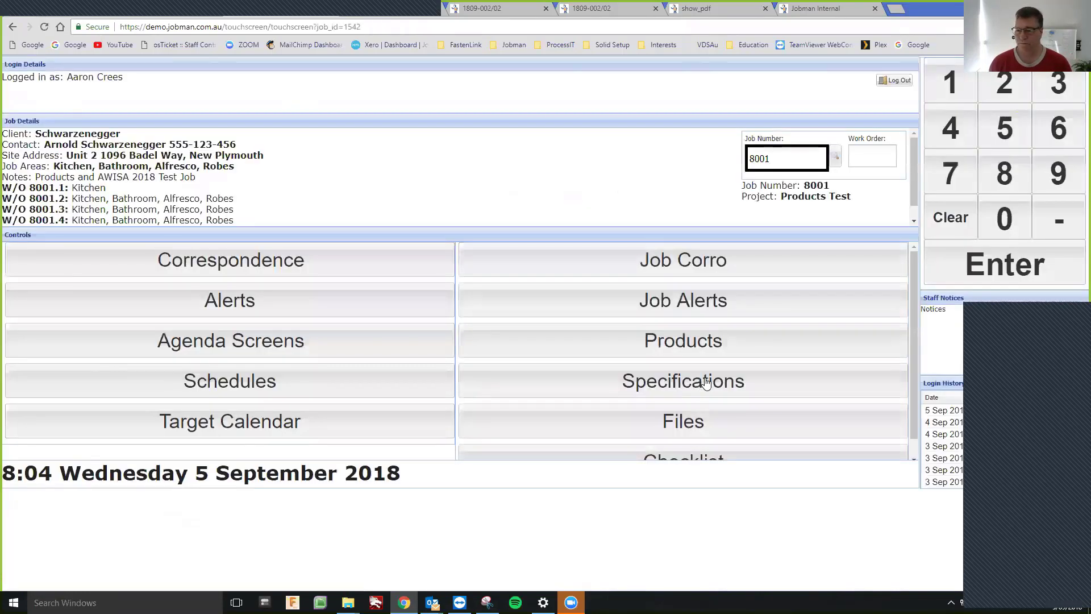
left_click(661, 424)
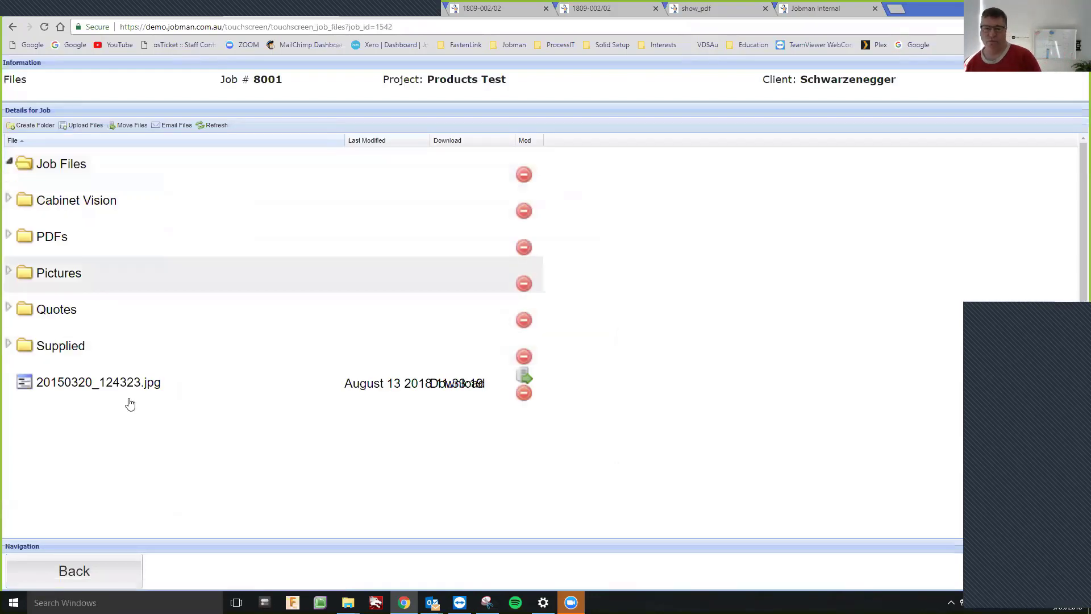
left_click(89, 572)
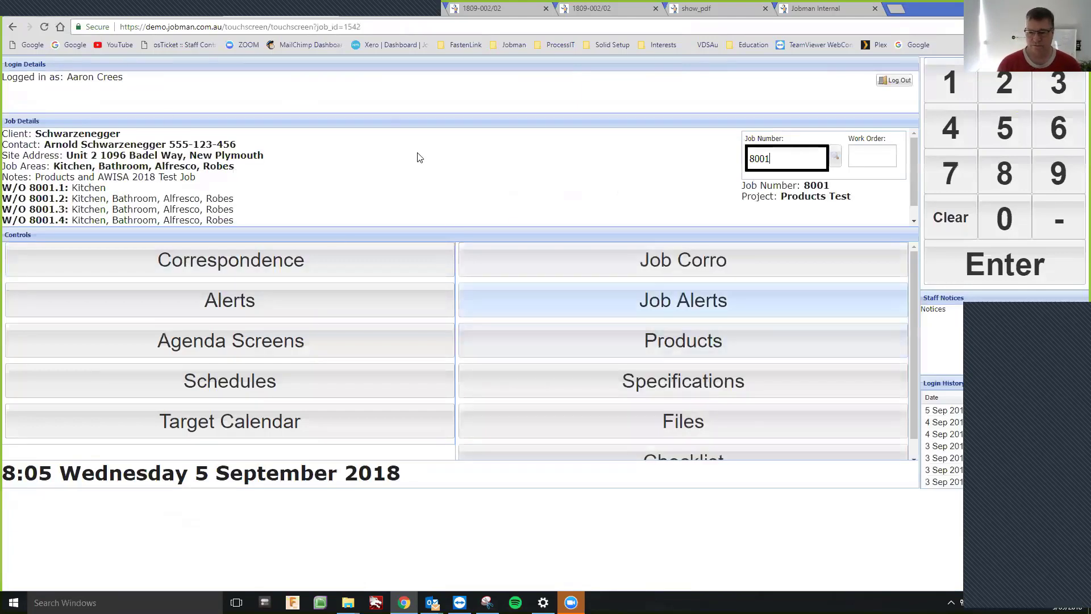
Step: Show the Manufacture agenda for CNC Machine 1, then go back and expand the main menu
left_click(296, 343)
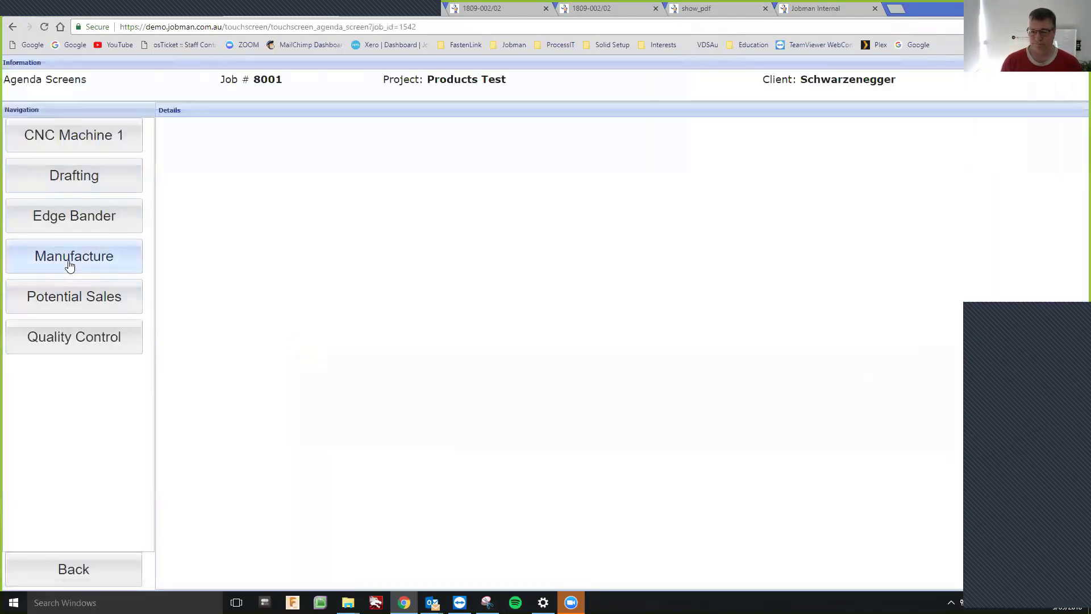
left_click(73, 258)
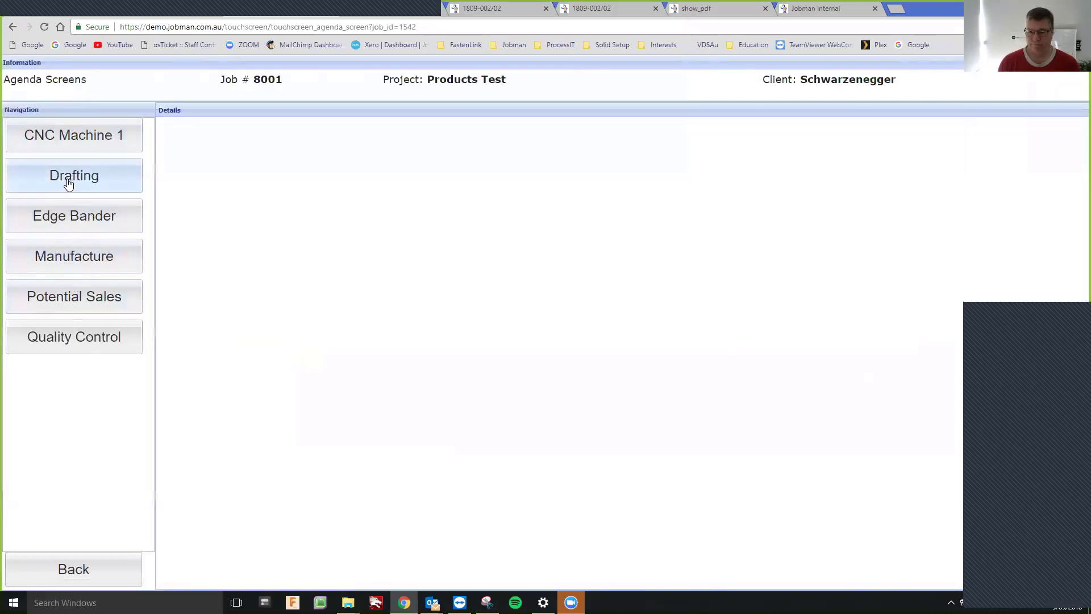
left_click(64, 143)
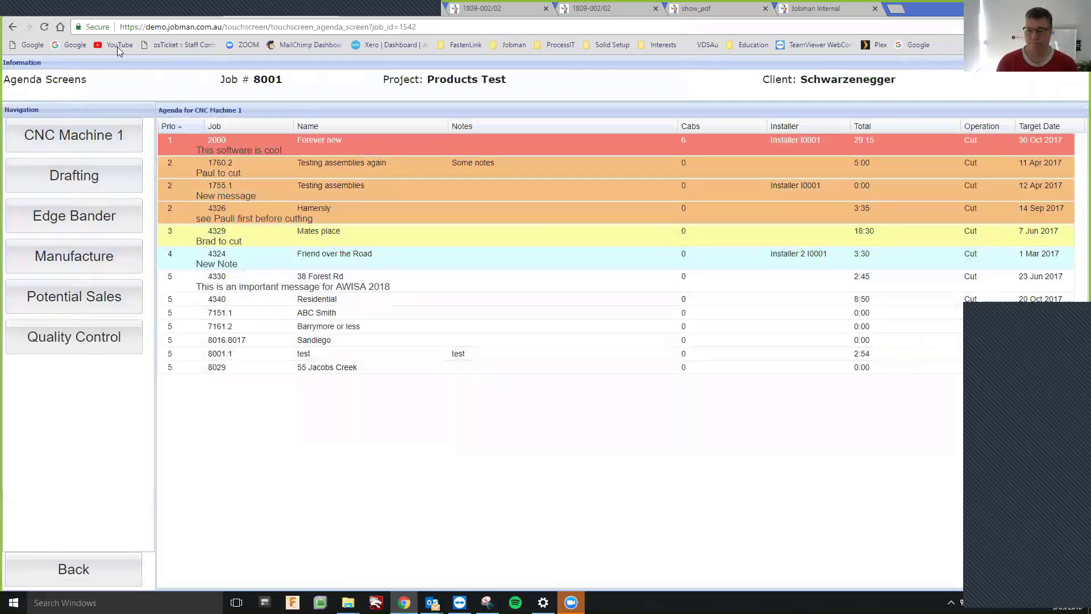
key("alt+Left")
left_click(48, 111)
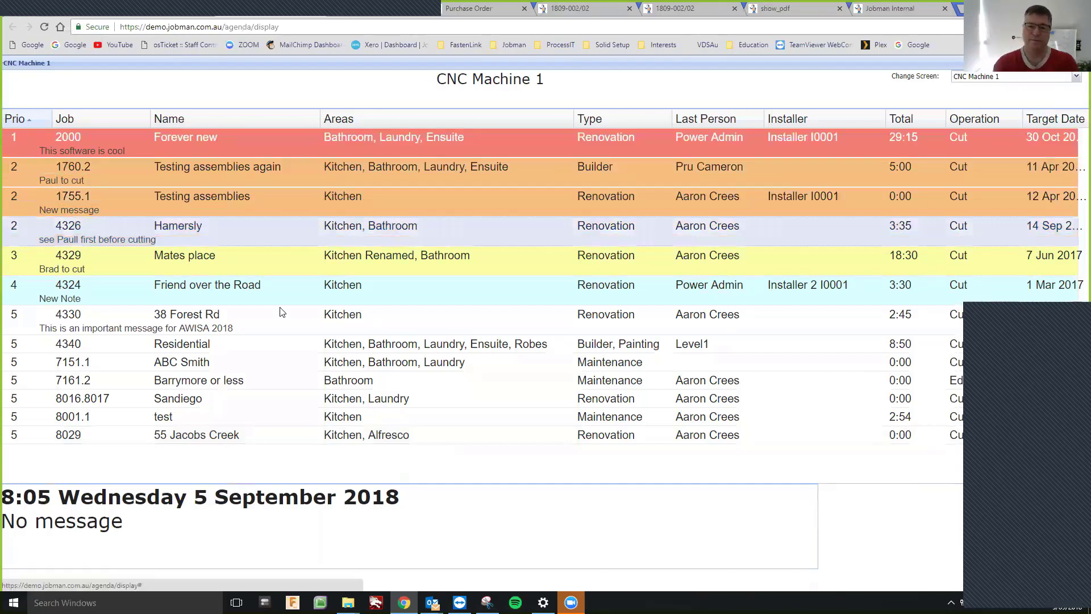
left_click(448, 293)
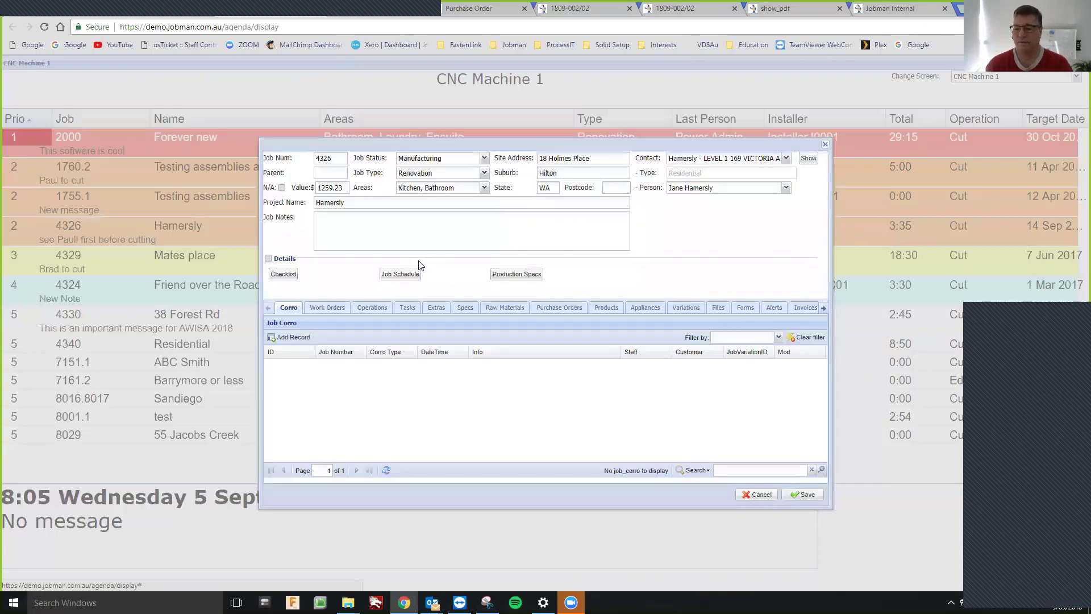
left_click(499, 275)
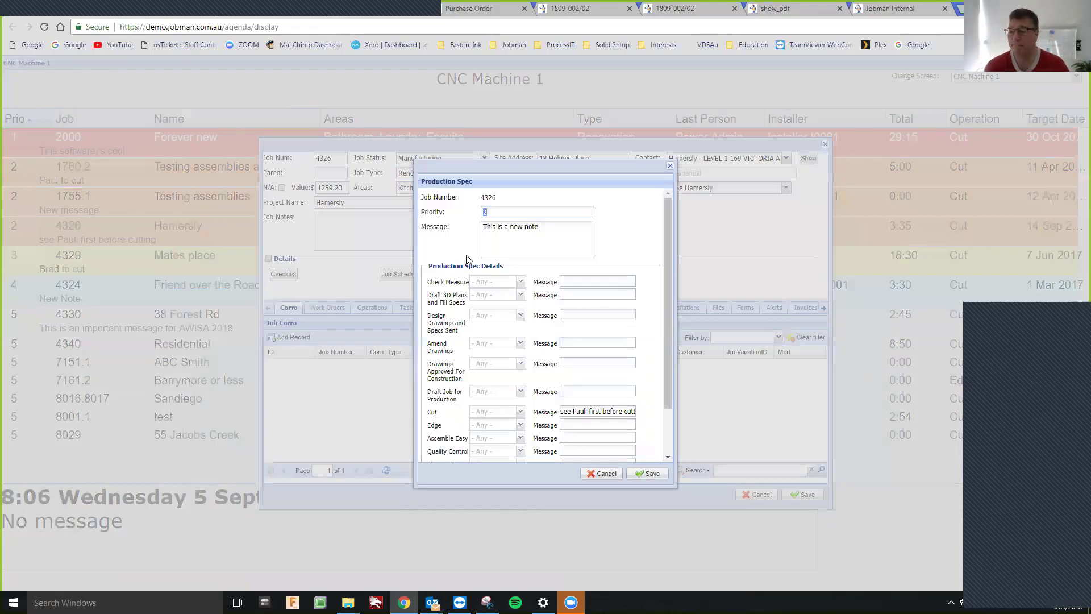
key("Tab")
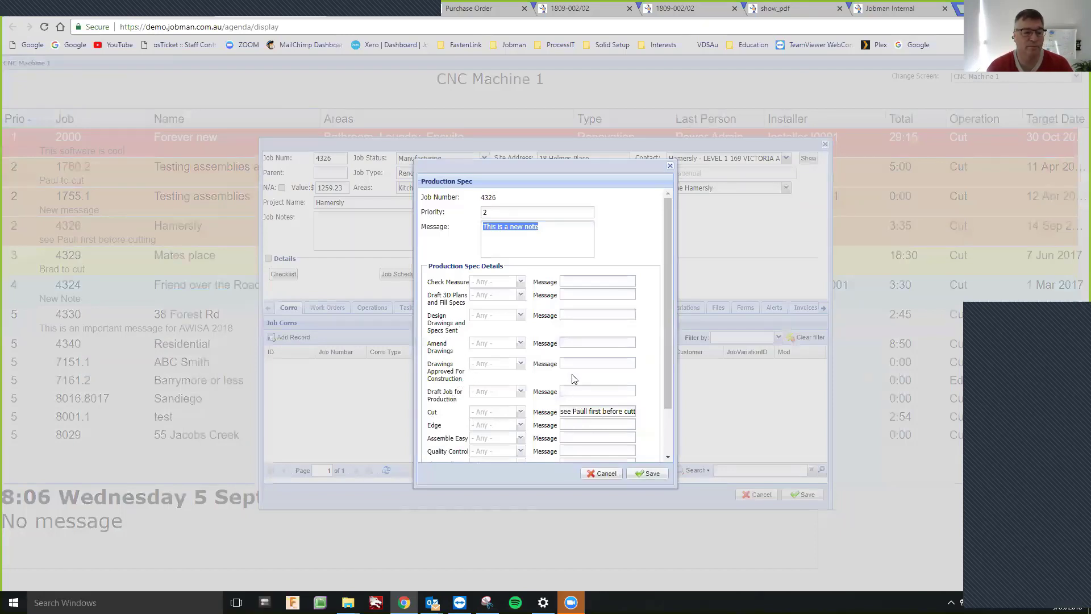
left_click(606, 479)
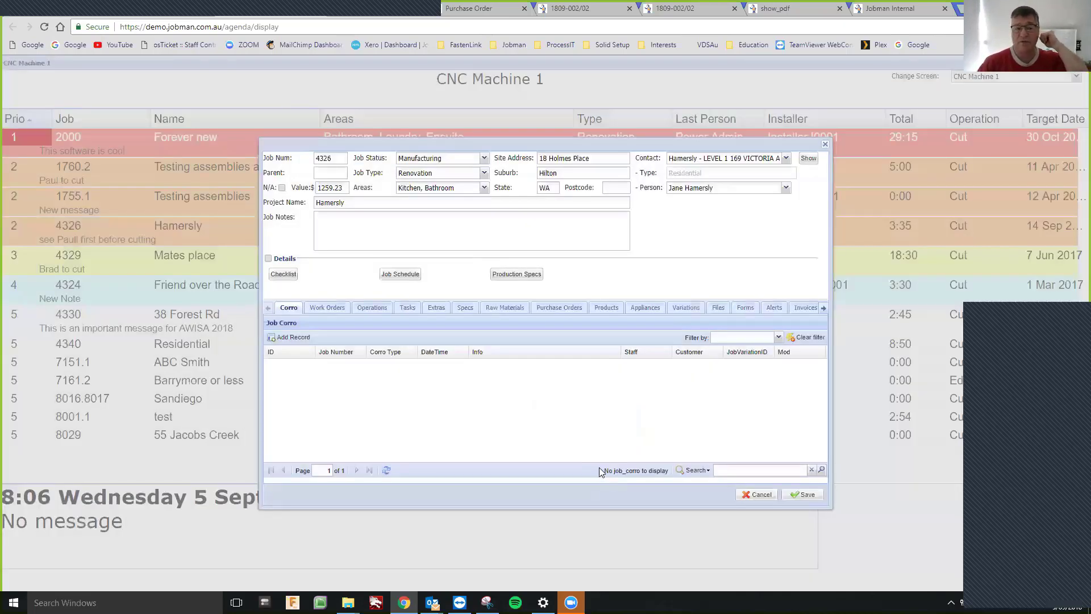
left_click(759, 495)
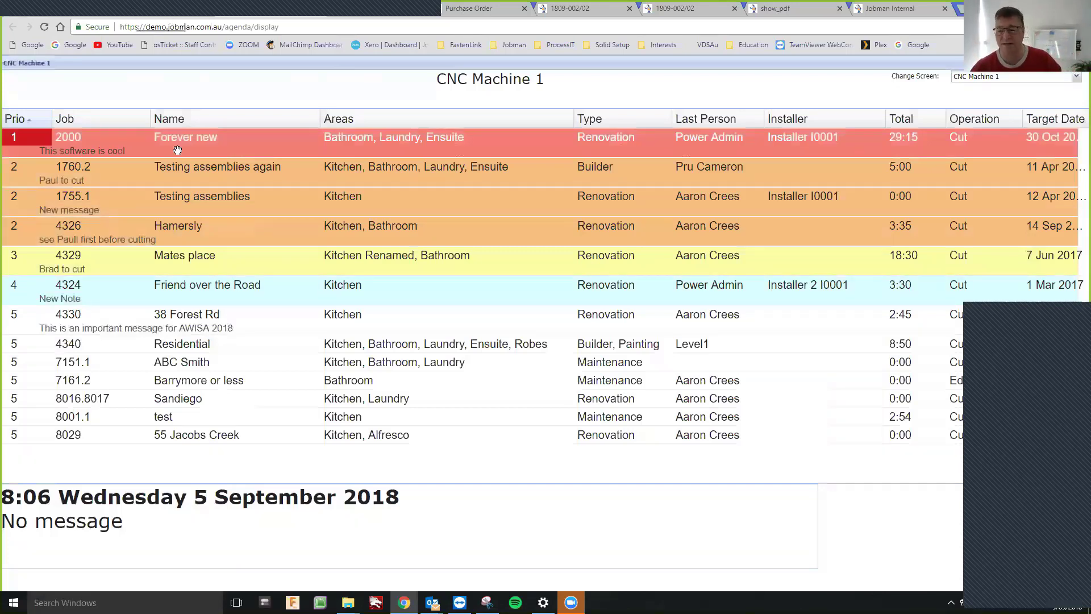
Step: Follow the link back to the Jobman main page's Target Map
left_click(189, 68)
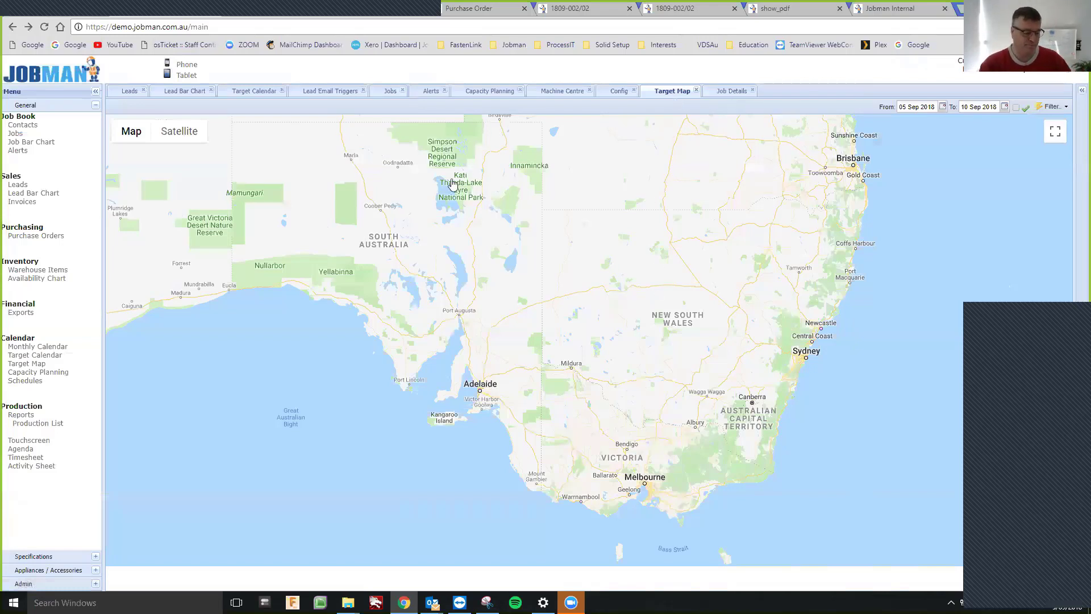
Step: Zoom the map to Perth, preview job 8001.4's details, then open the staff Touchscreen page
scroll(455, 319, "down", 1)
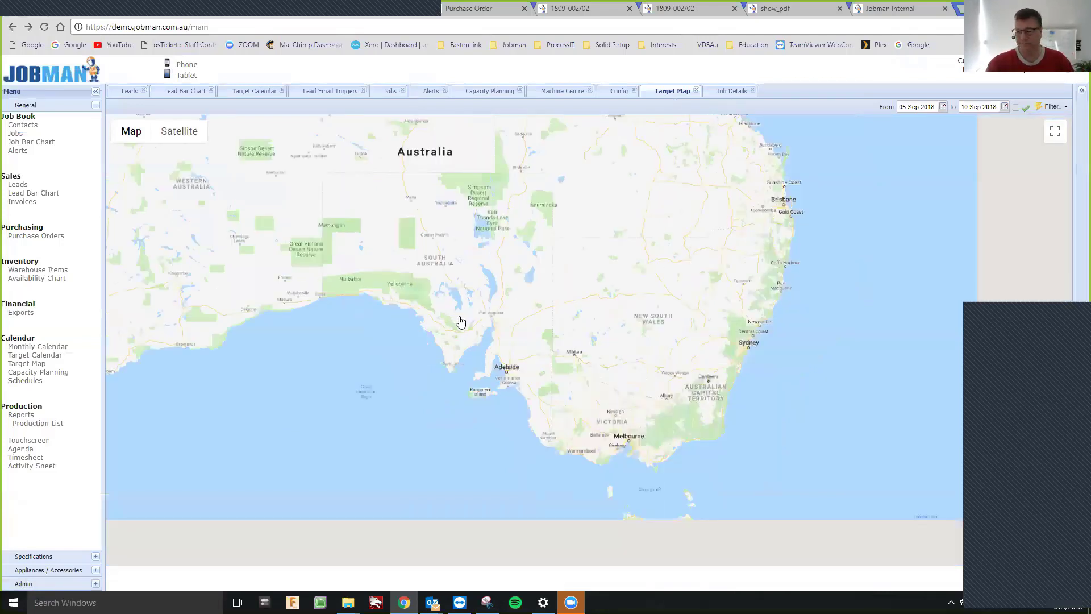
scroll(478, 324, "down", 2)
scroll(483, 321, "up", 2)
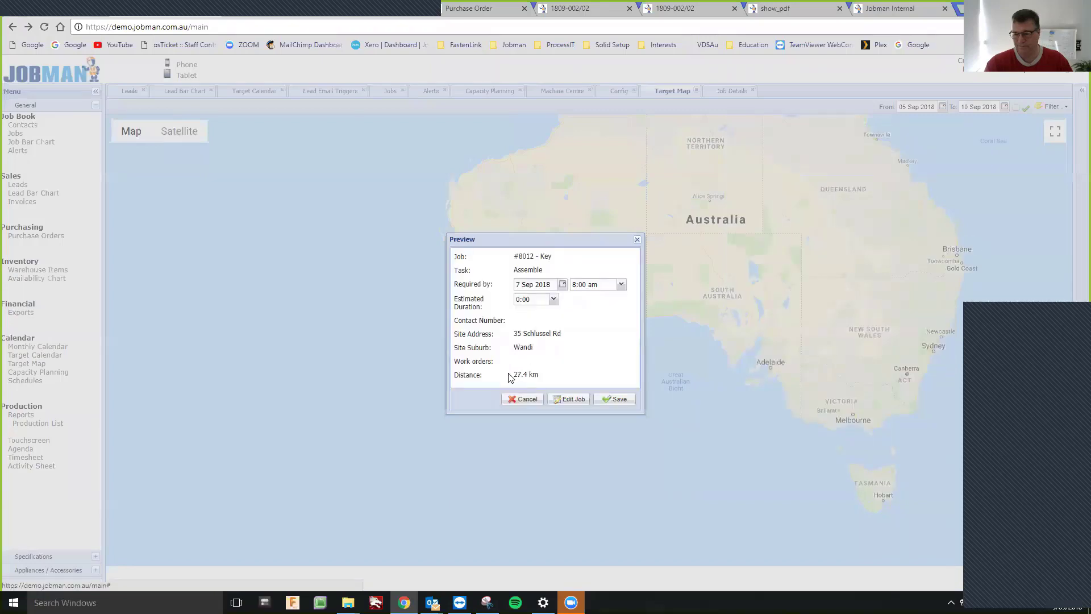
left_click(513, 399)
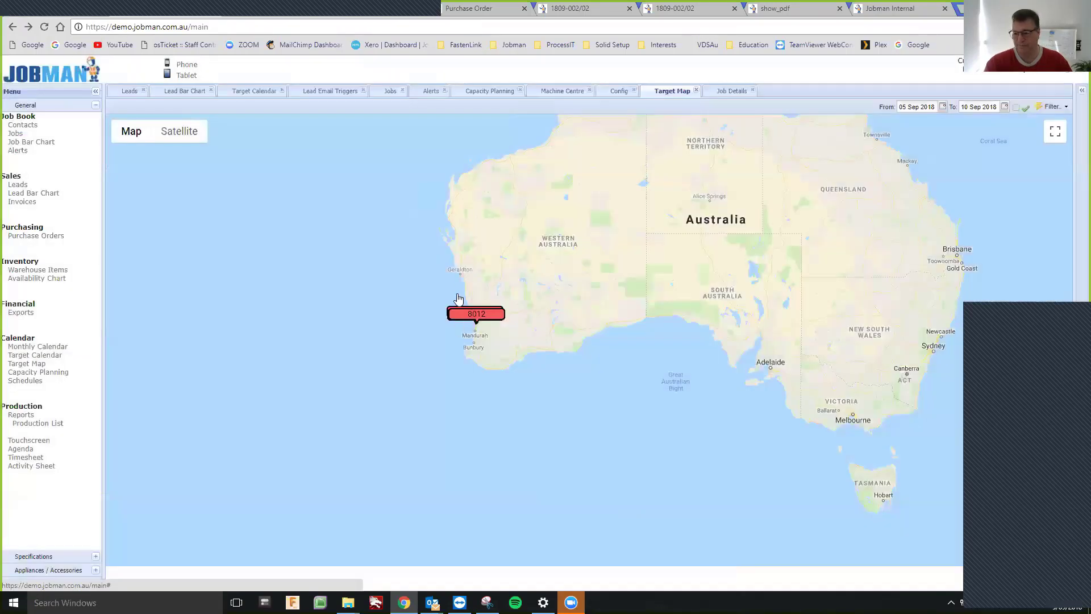
scroll(459, 296, "up", 5)
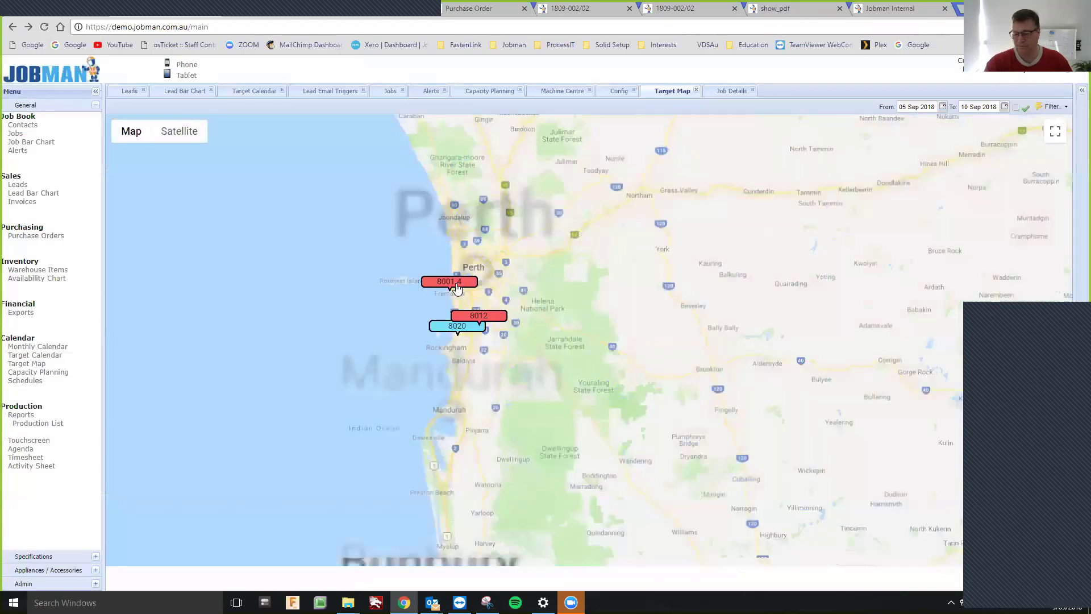
mouse_move(457, 288)
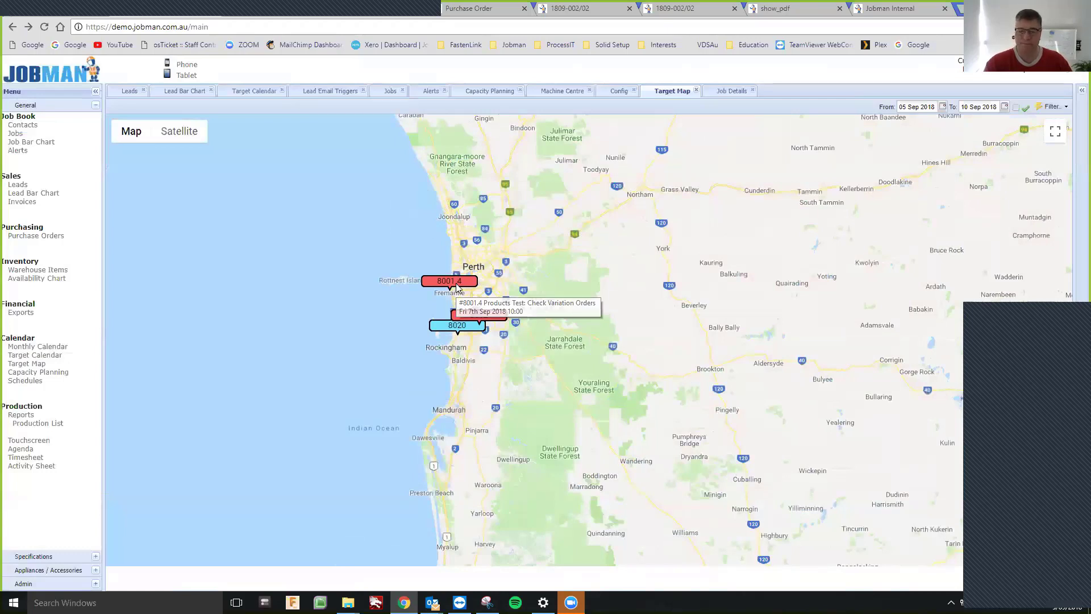
left_click(457, 287)
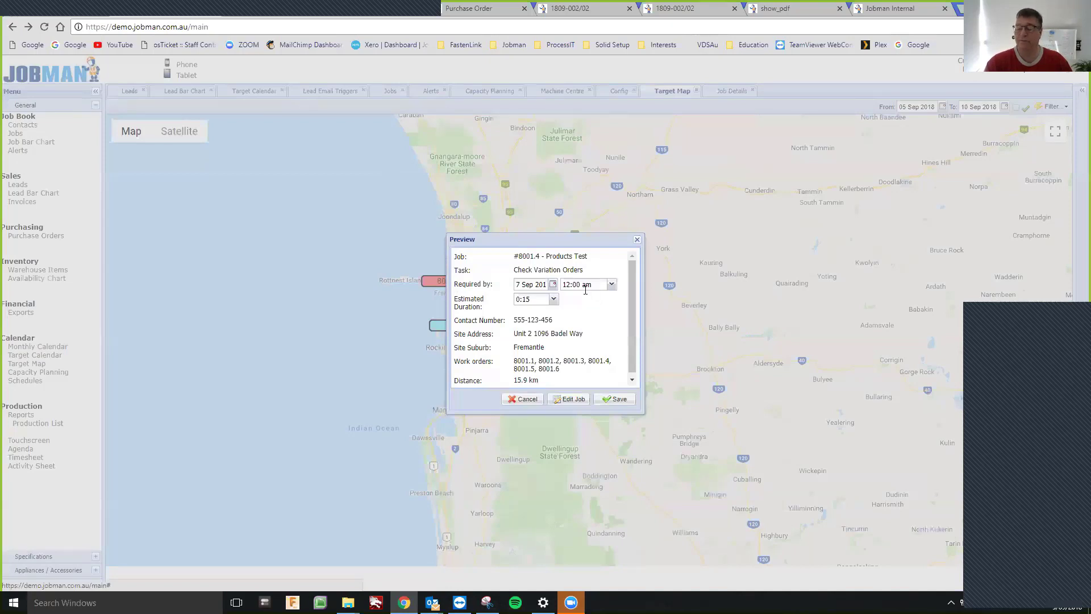
left_click(511, 399)
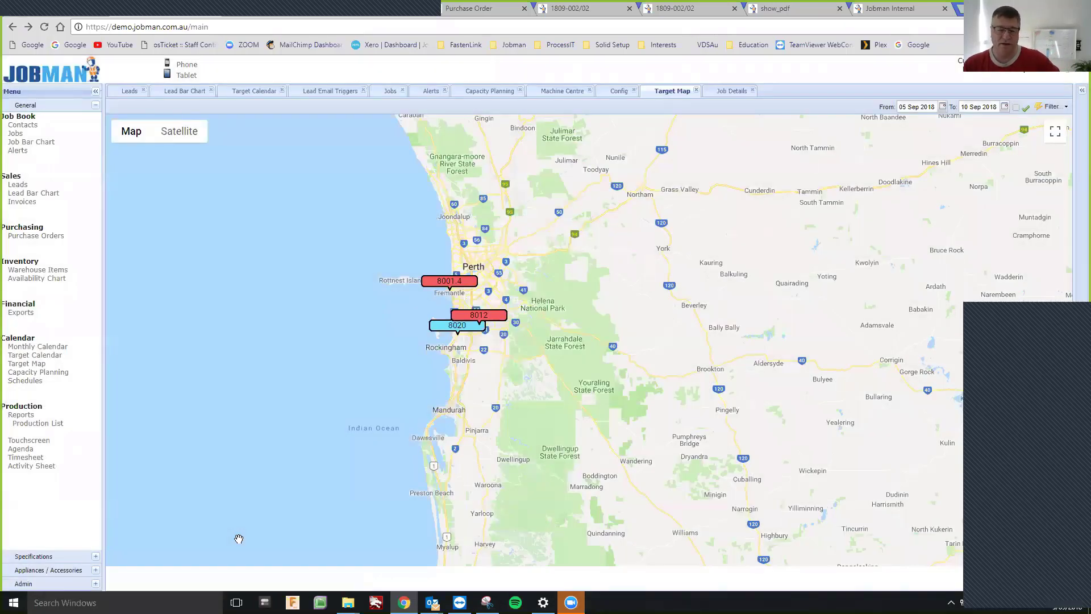
left_click(21, 441)
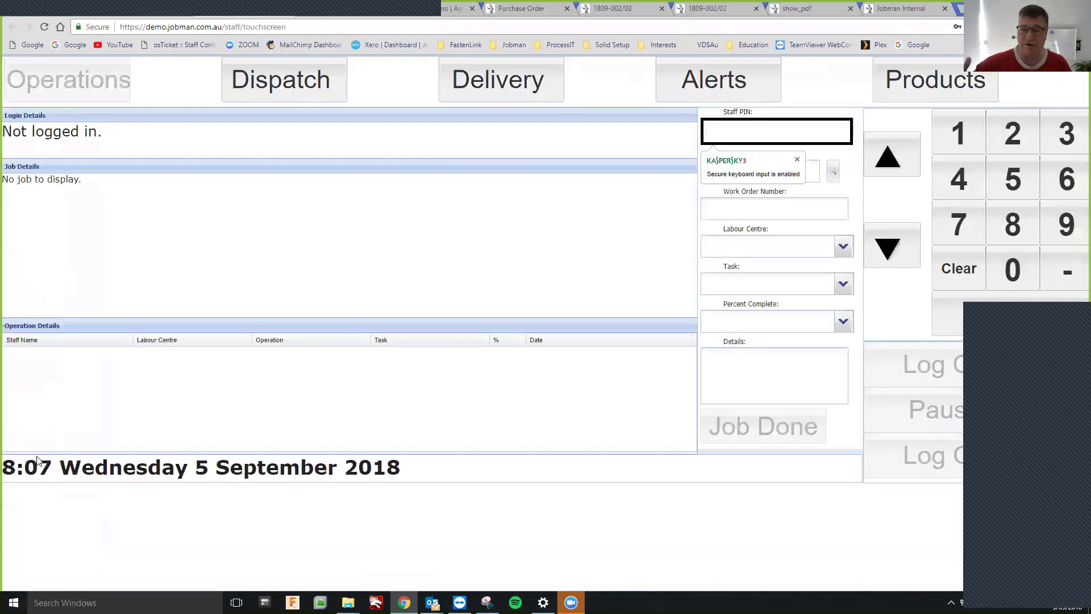
Step: Log a staff member in with their PIN on the touchscreen keypad, then switch back to the main page
left_click(1065, 137)
left_click(1009, 129)
left_click(958, 131)
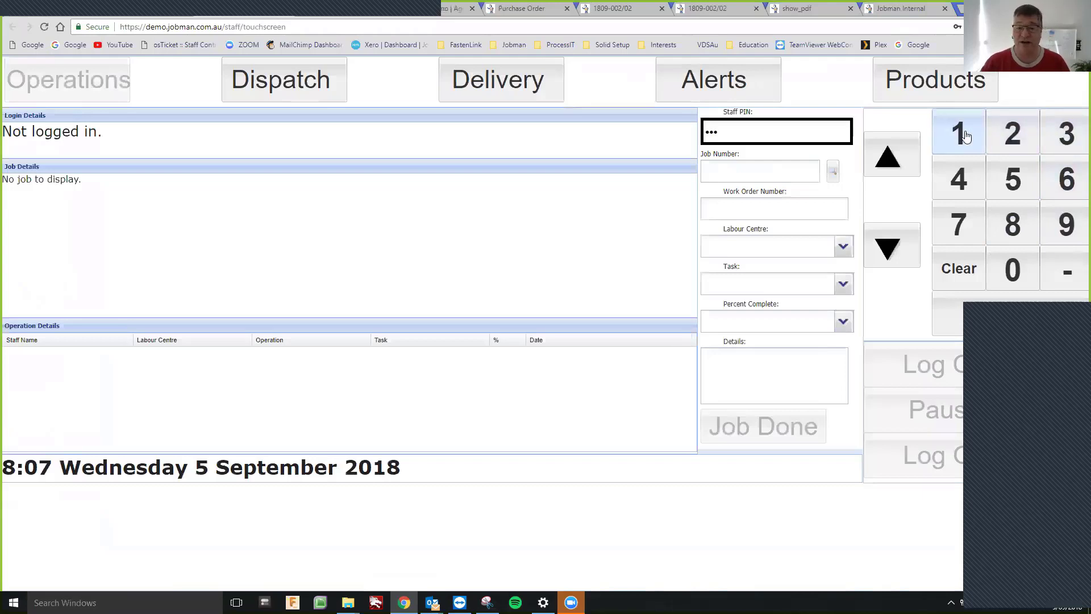
left_click(952, 310)
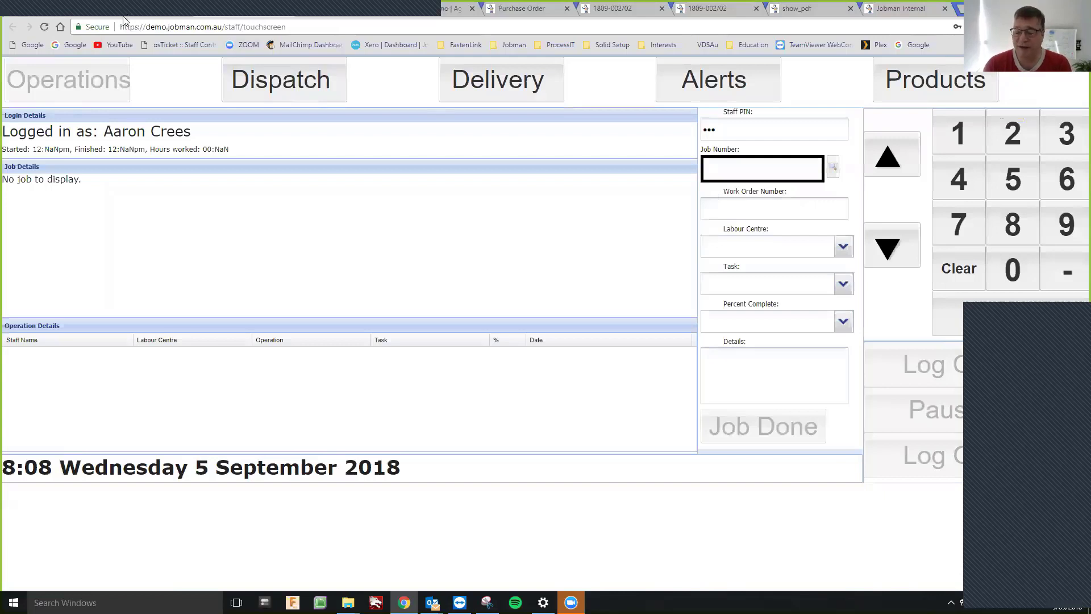
key("ctrl+Tab")
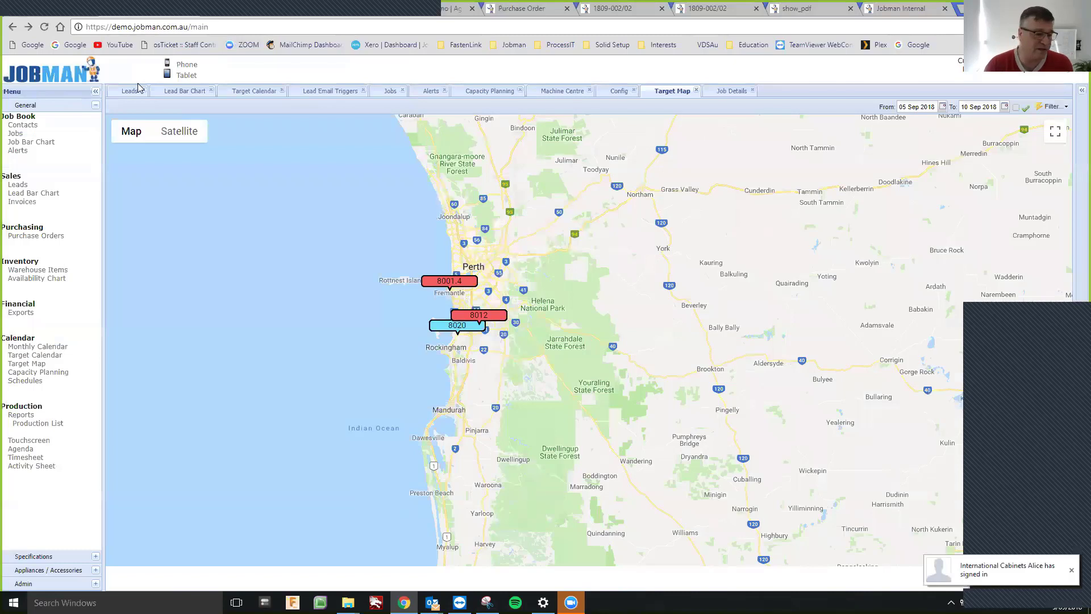
Step: Open the Payroll report from Production > Reports
left_click(23, 415)
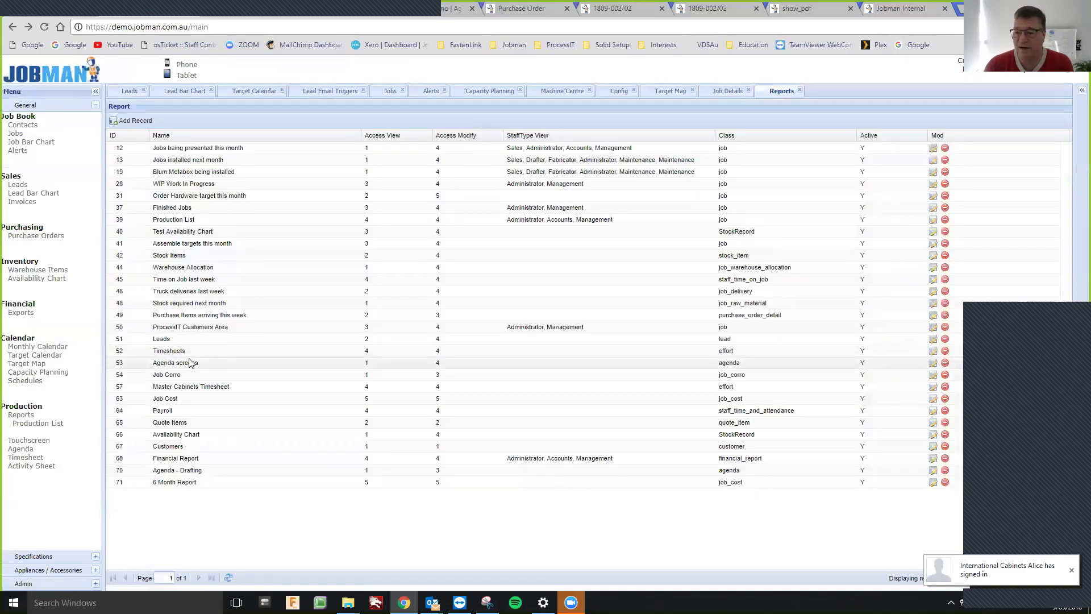
left_click(178, 410)
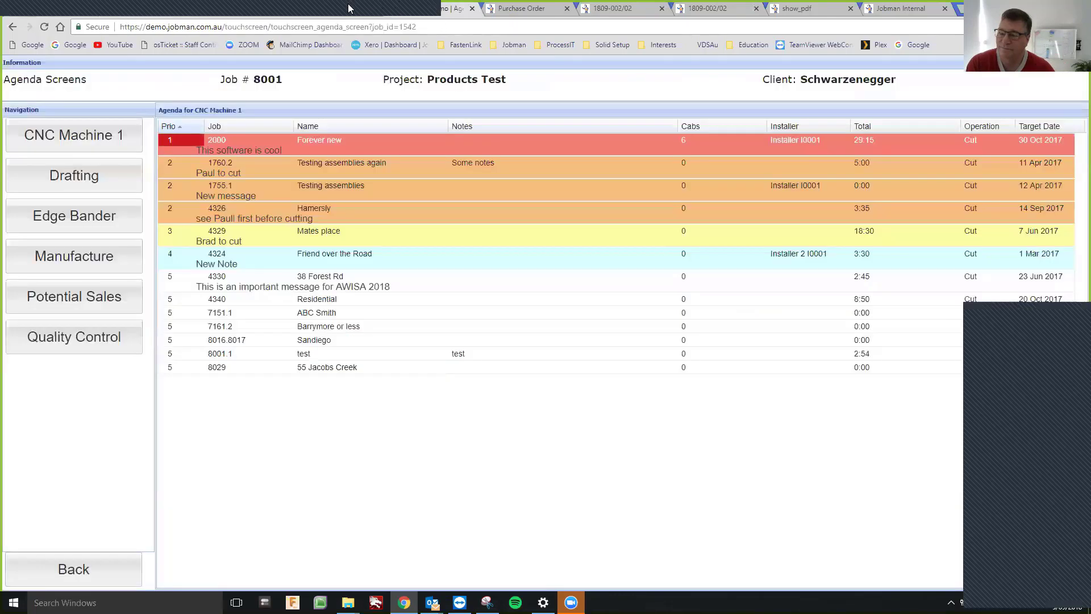
Step: Cycle through the open tabs: the CNC Machine 1 agenda, the Payroll report and the job targets PDF
left_click(216, 8)
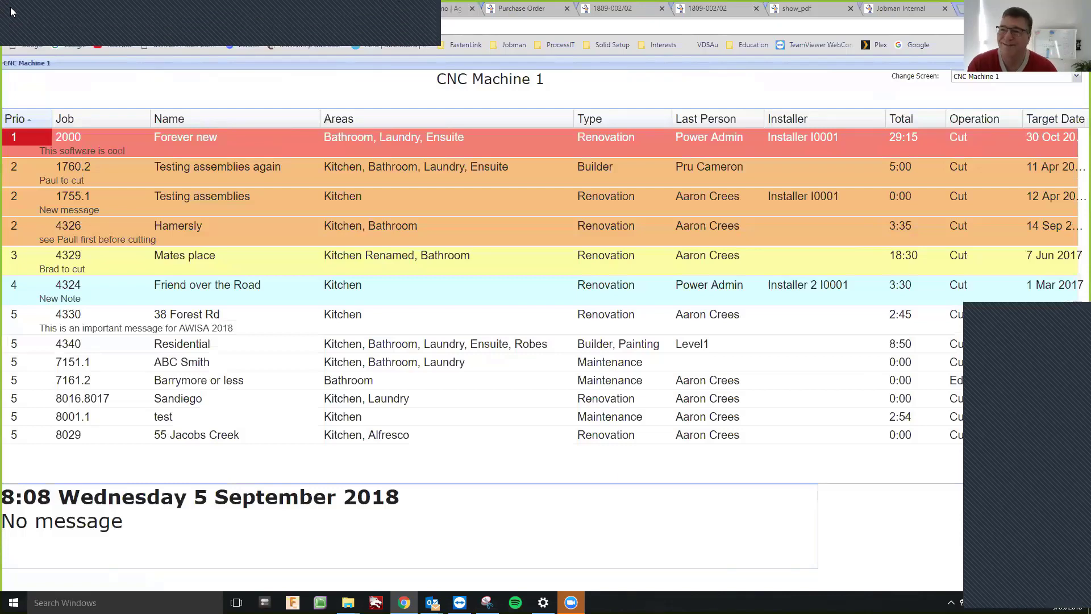
left_click(236, 13)
left_click(143, 10)
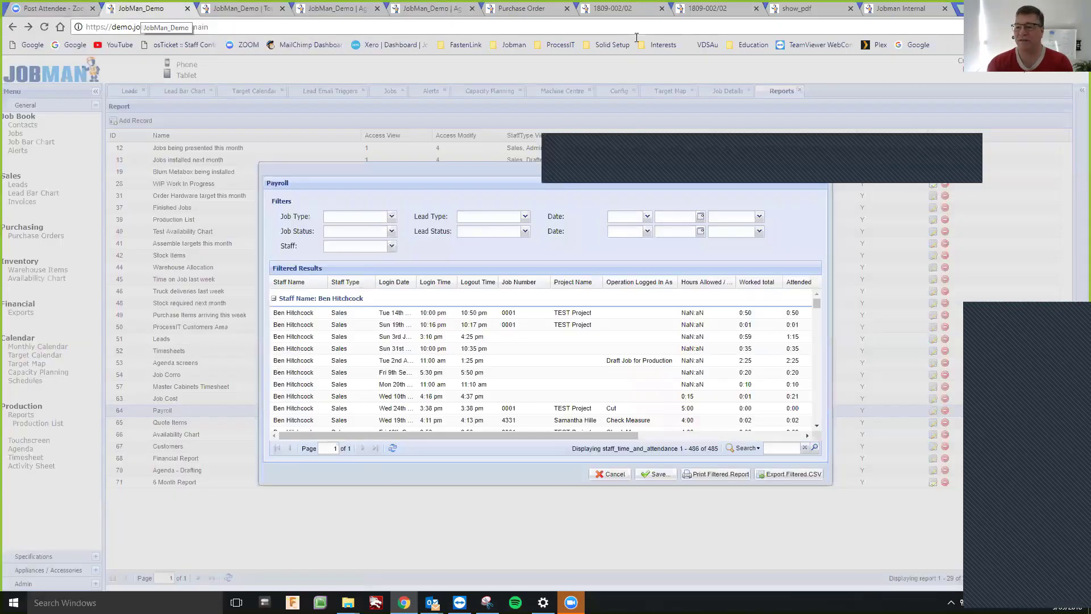
left_click(709, 7)
left_click(776, 12)
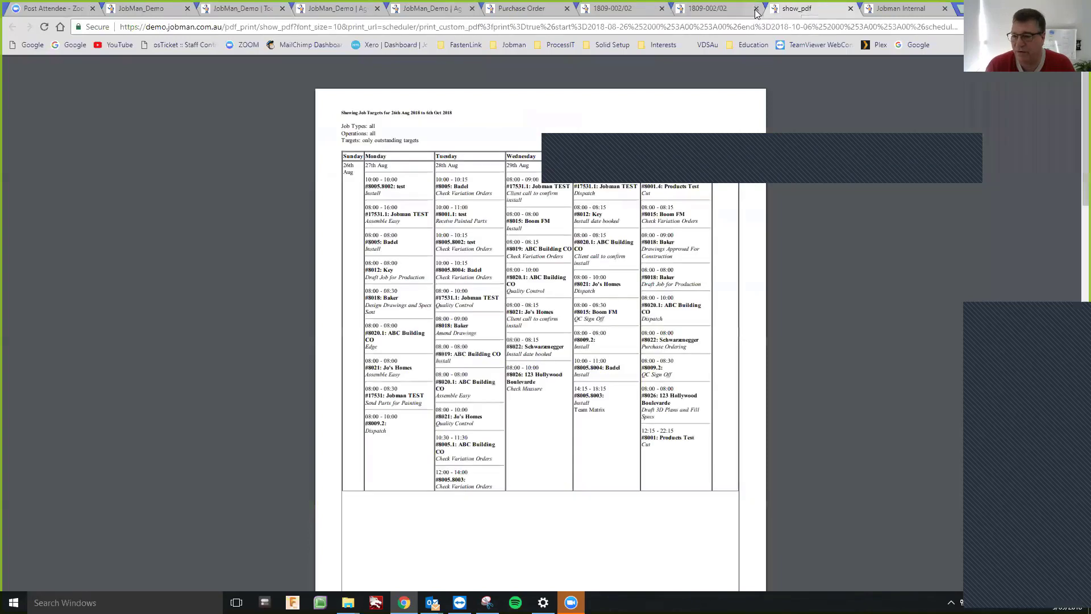
Step: Close the duplicate 1809-002/02 and Jobman Internal tabs, then cancel the Payroll report
left_click(756, 9)
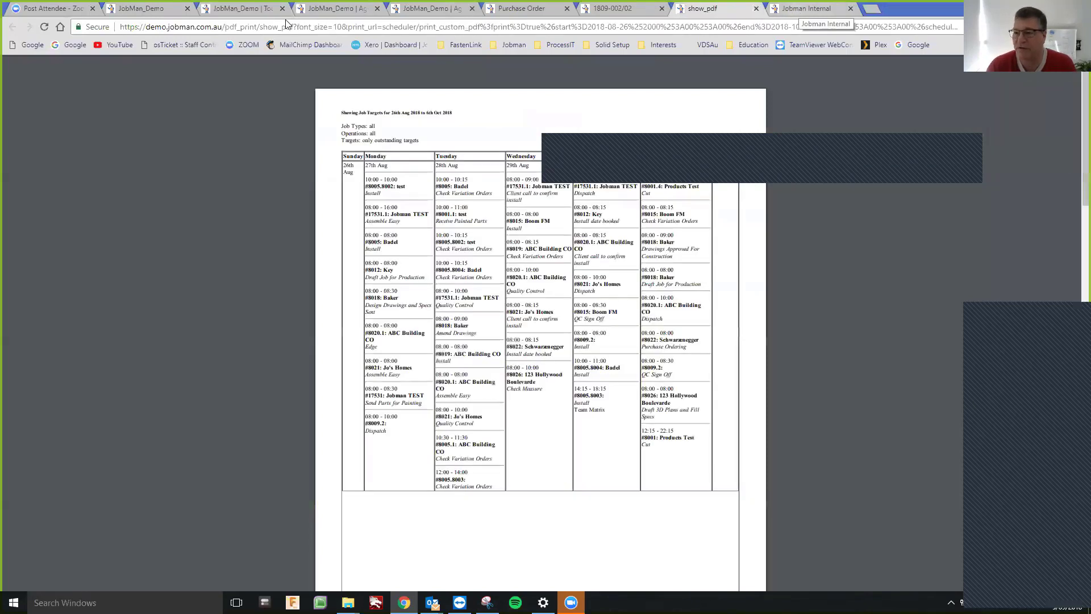
left_click(824, 8)
key("ctrl+w")
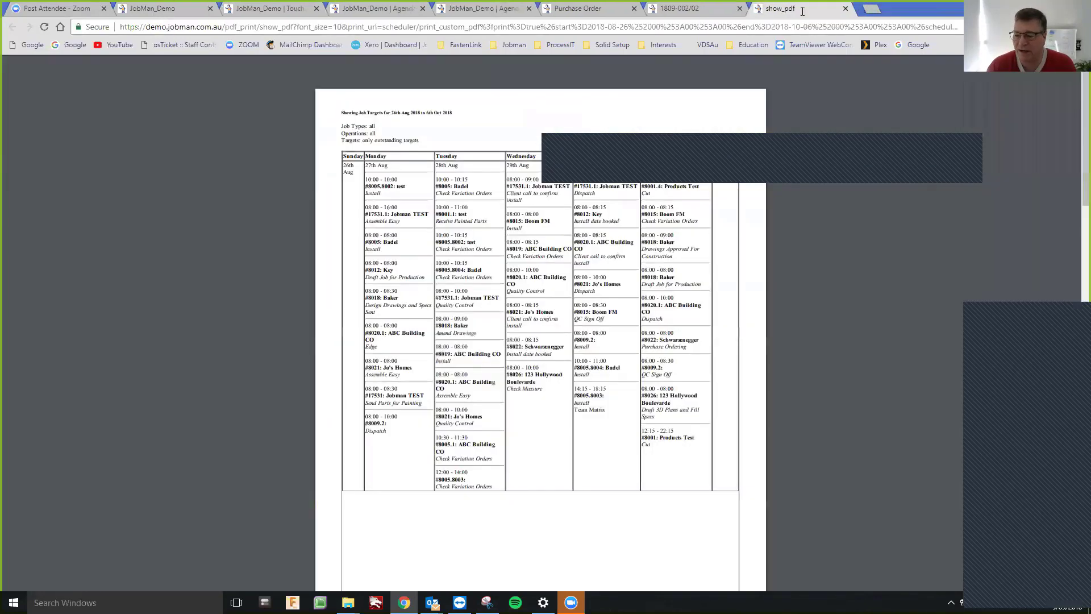
left_click(149, 8)
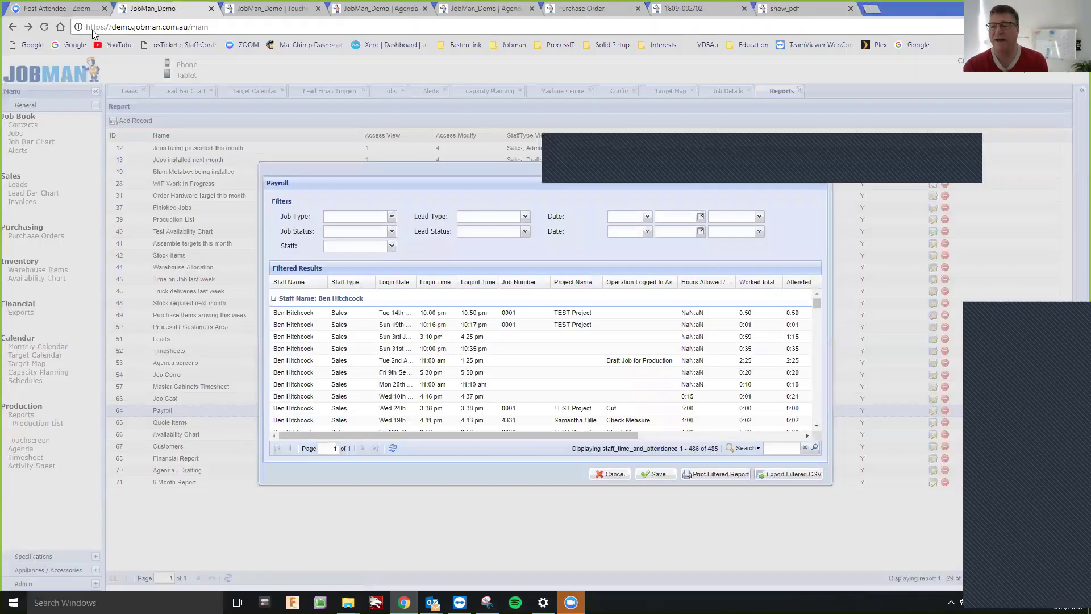
left_click(604, 475)
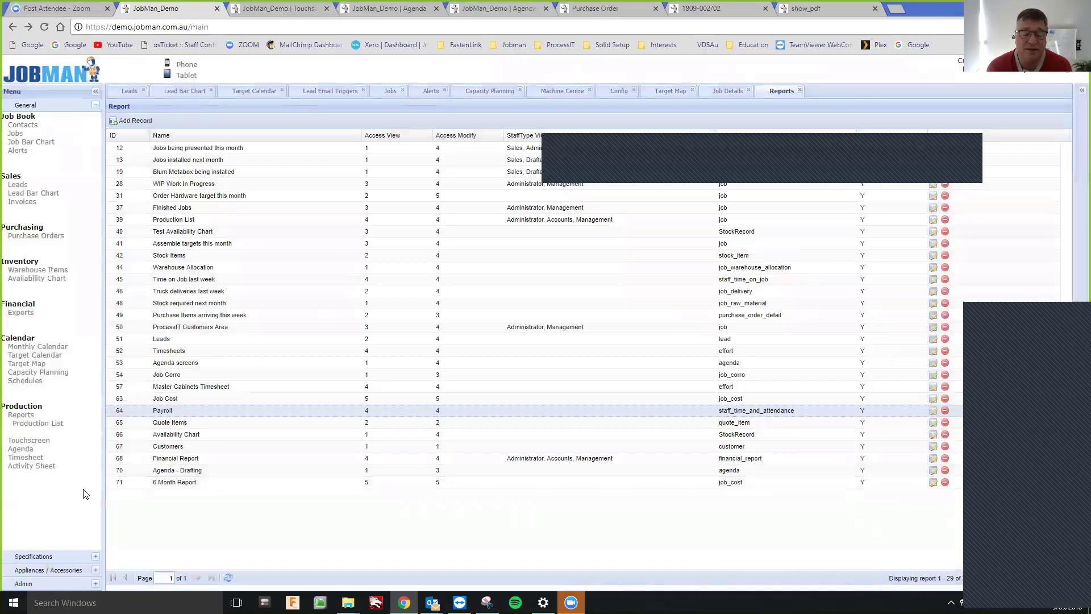
Step: Open Jobman Documentation from the Jobman bookmarks in a new tab and go to SUPPORT
left_click(897, 9)
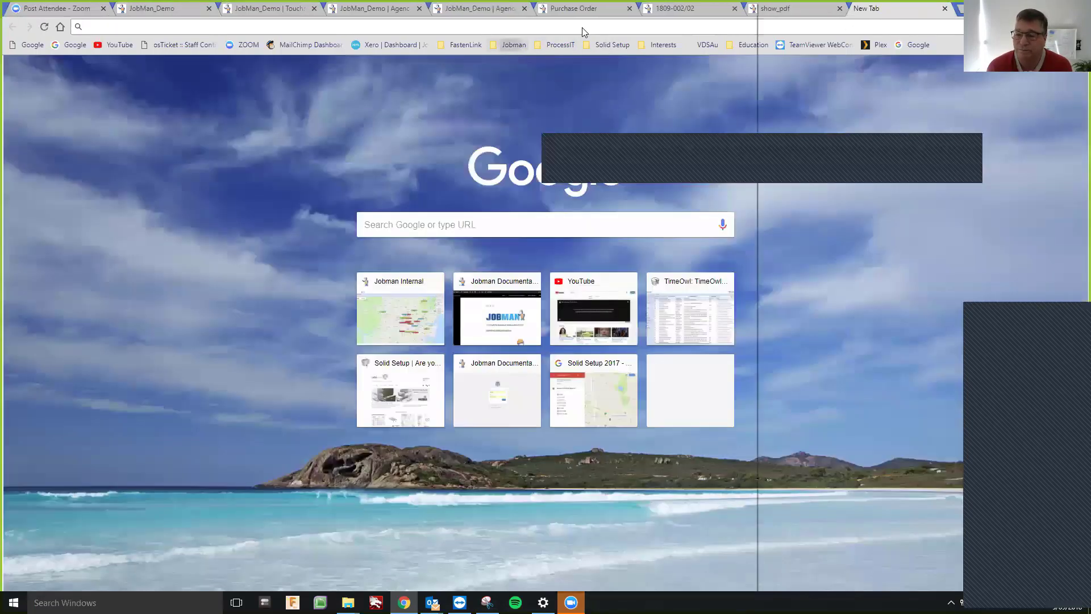
left_click(512, 45)
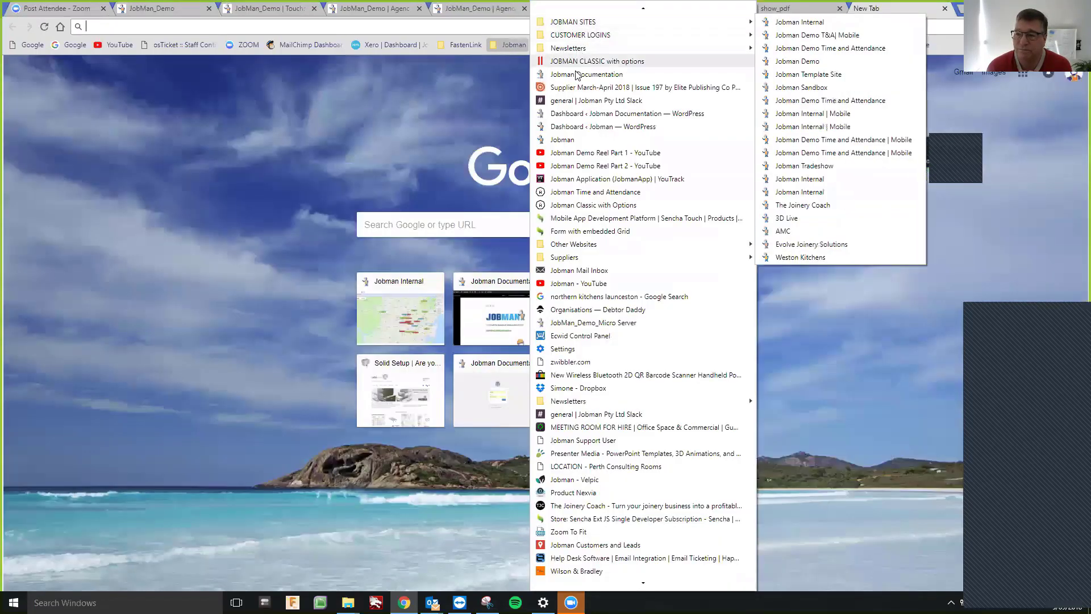
left_click(576, 76)
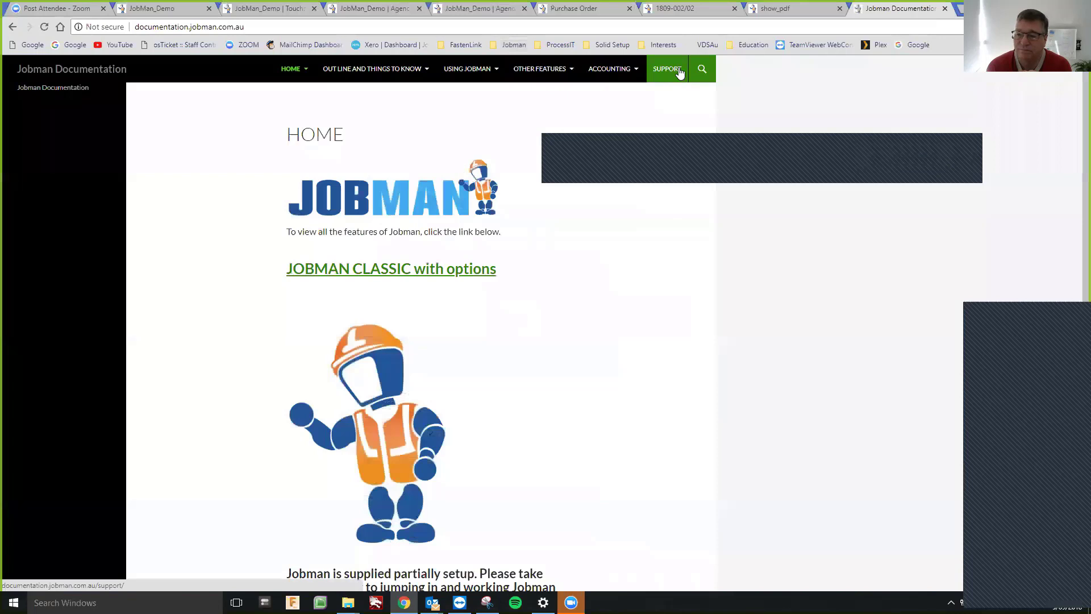
left_click(679, 68)
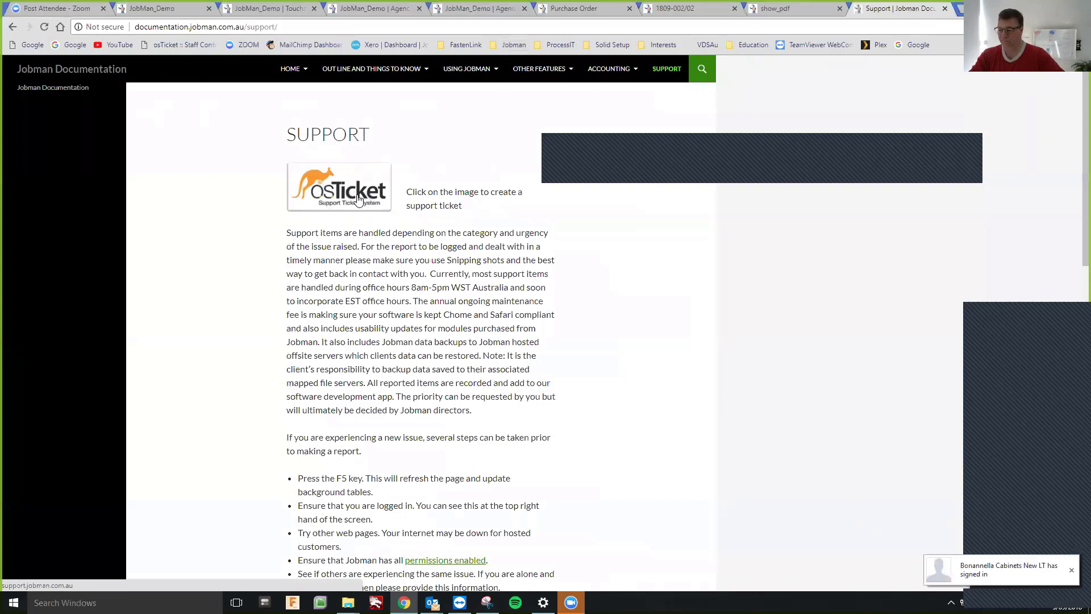
Step: Open the WHATS NEW changelog and its 2018 August page
mouse_move(375, 65)
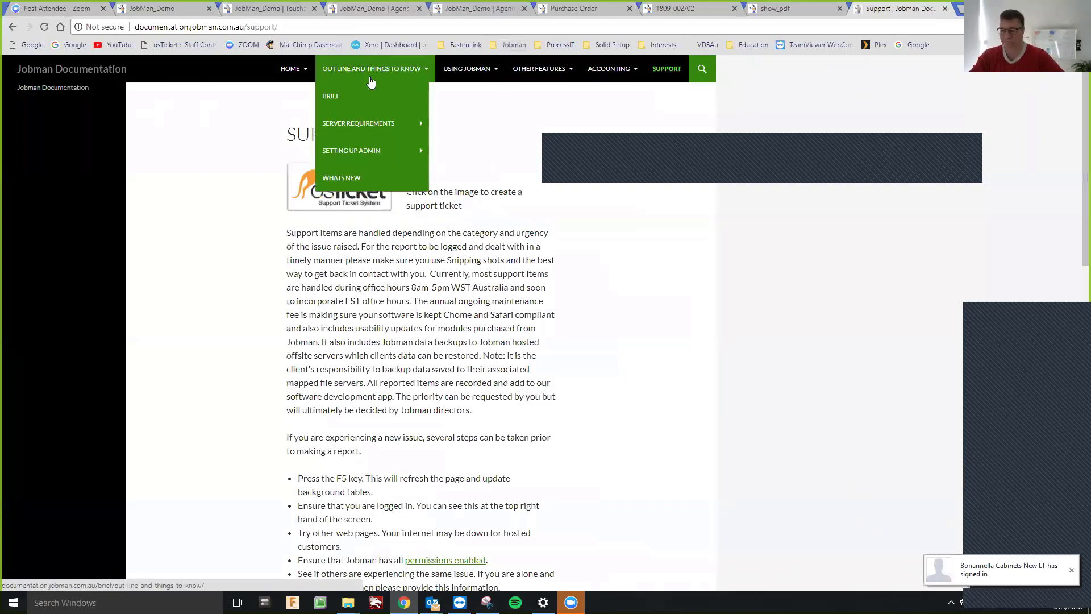
left_click(349, 187)
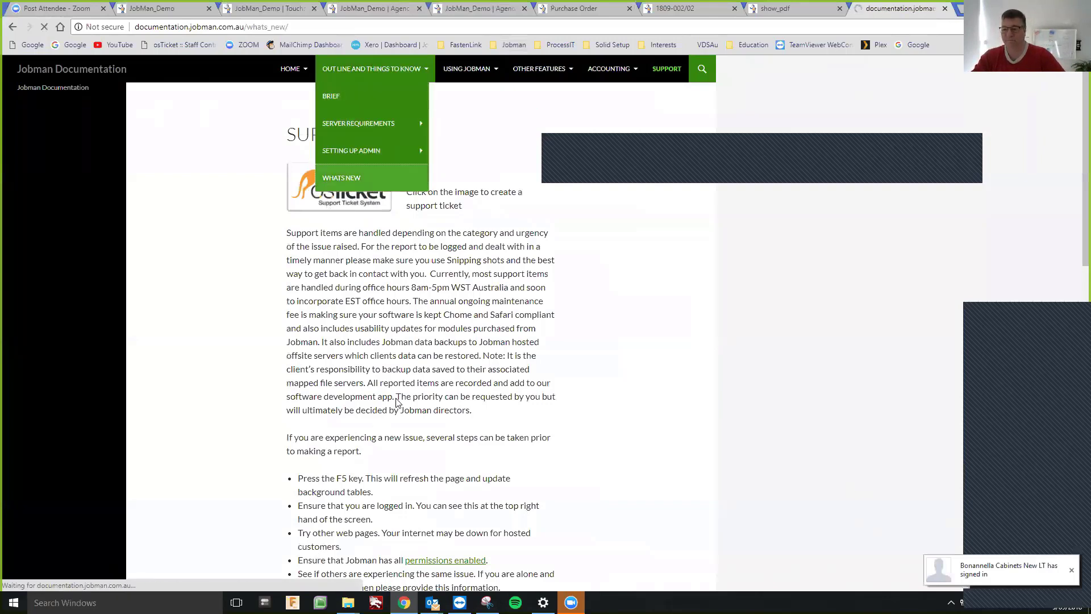
scroll(363, 385, "down", 2)
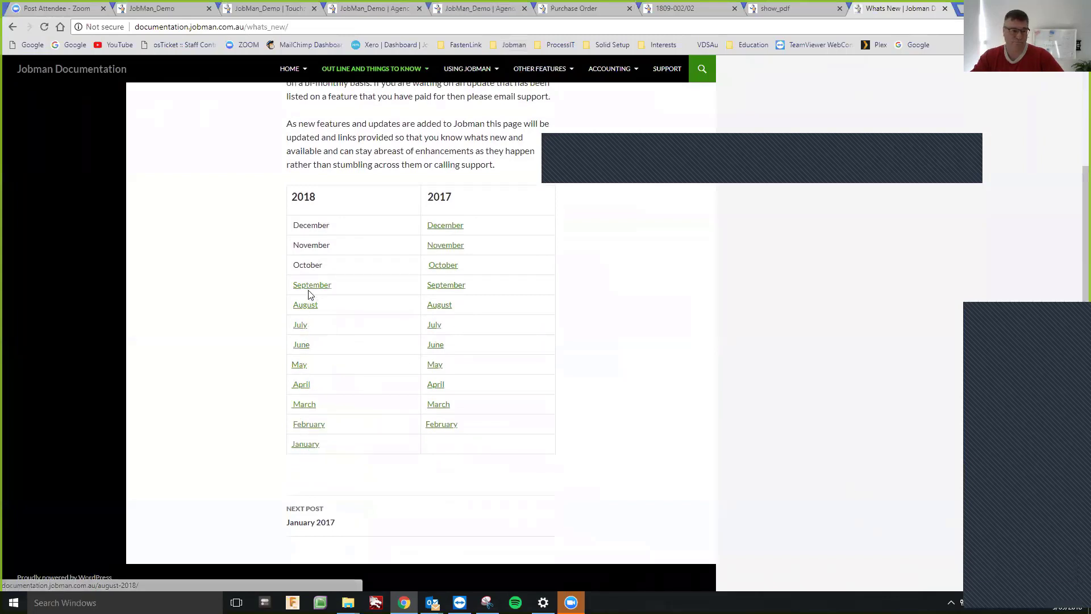
left_click(302, 309)
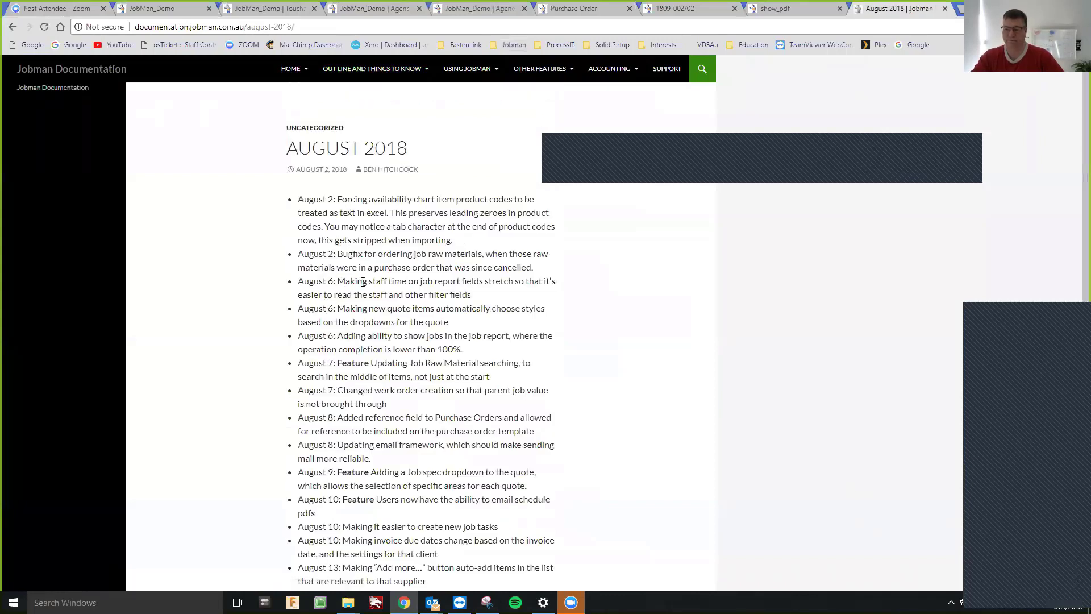
Step: Highlight the August 21 Calibri font, August 24 Sundries and August 28 entries, then return to quote 1809-002/02
scroll(329, 413, "down", 3)
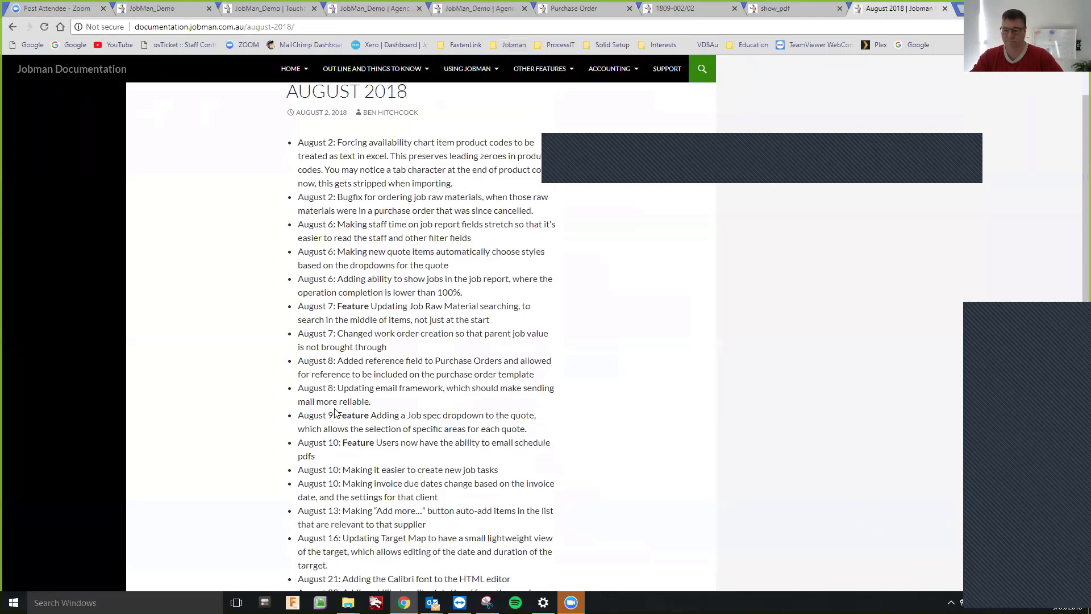
scroll(358, 350, "down", 2)
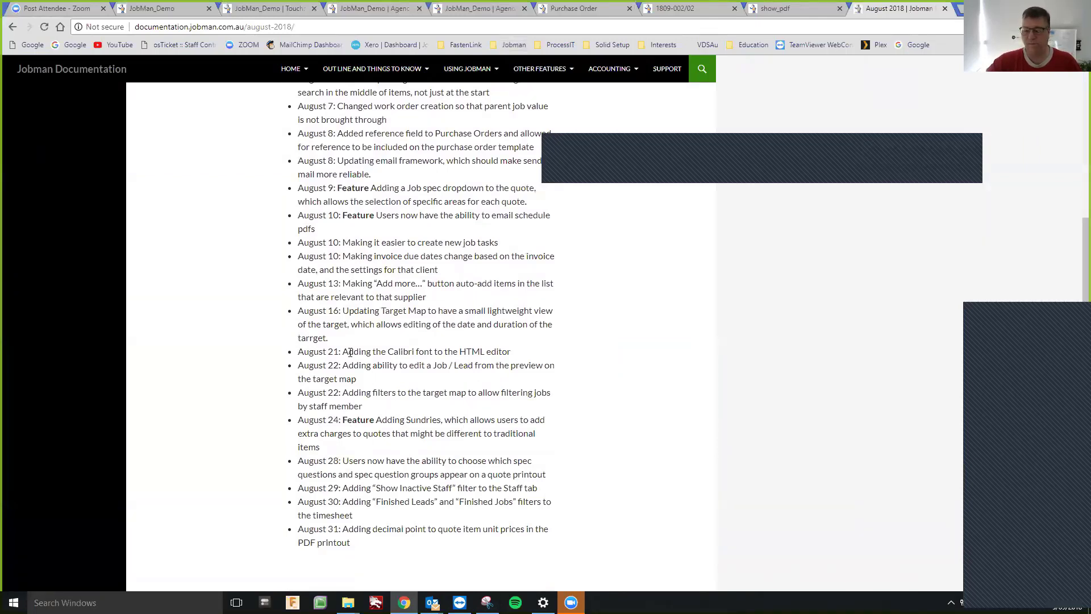
left_click_drag(349, 351, 502, 352)
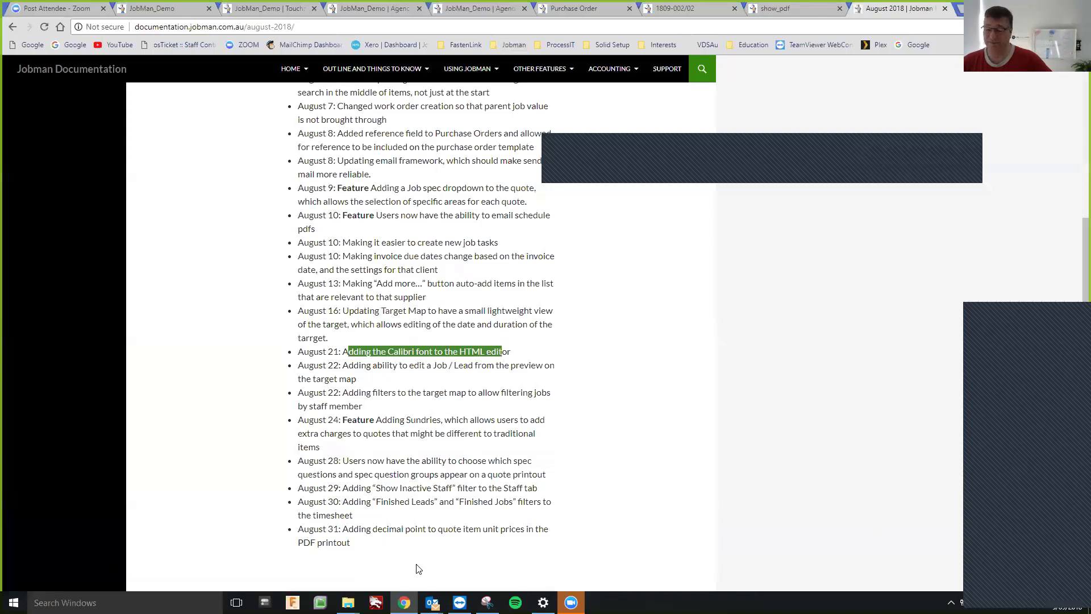
left_click_drag(342, 423, 493, 446)
left_click_drag(343, 463, 298, 461)
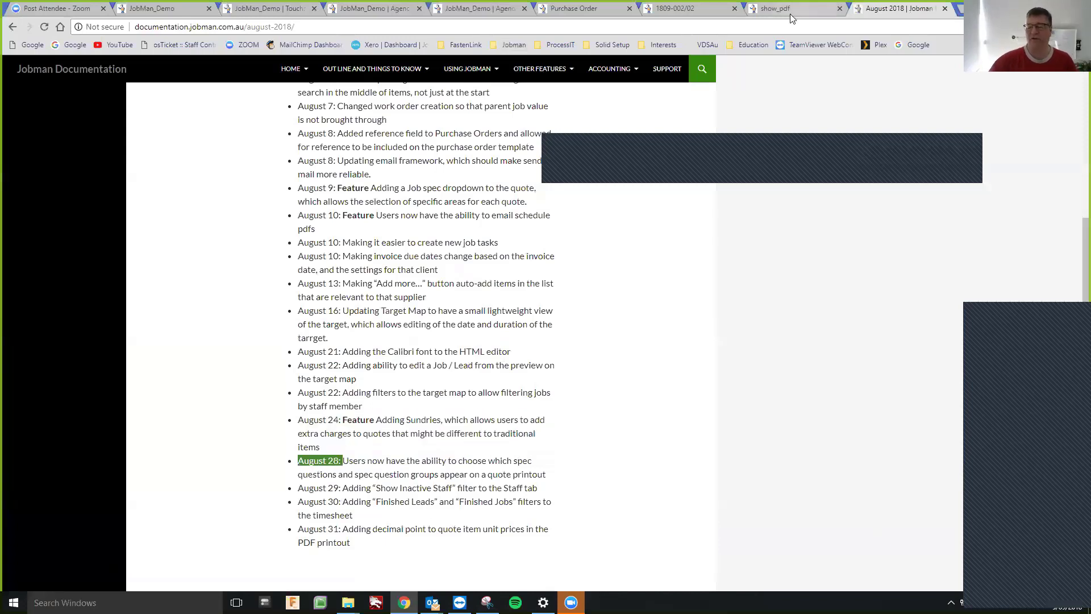
left_click(705, 9)
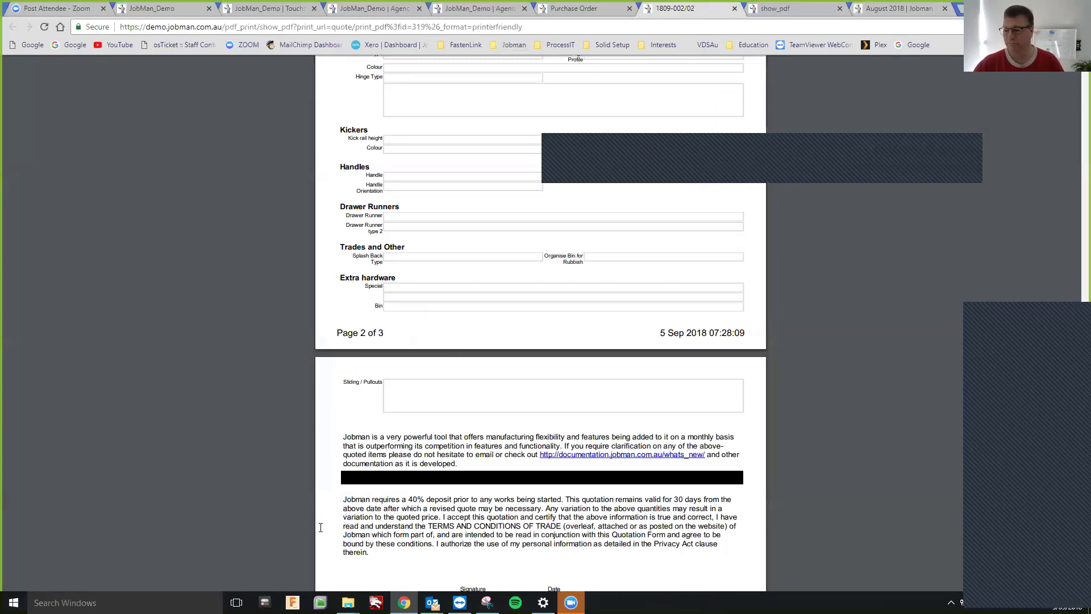
Step: Open a new tab and go to jobman.com.au
mouse_move(487, 604)
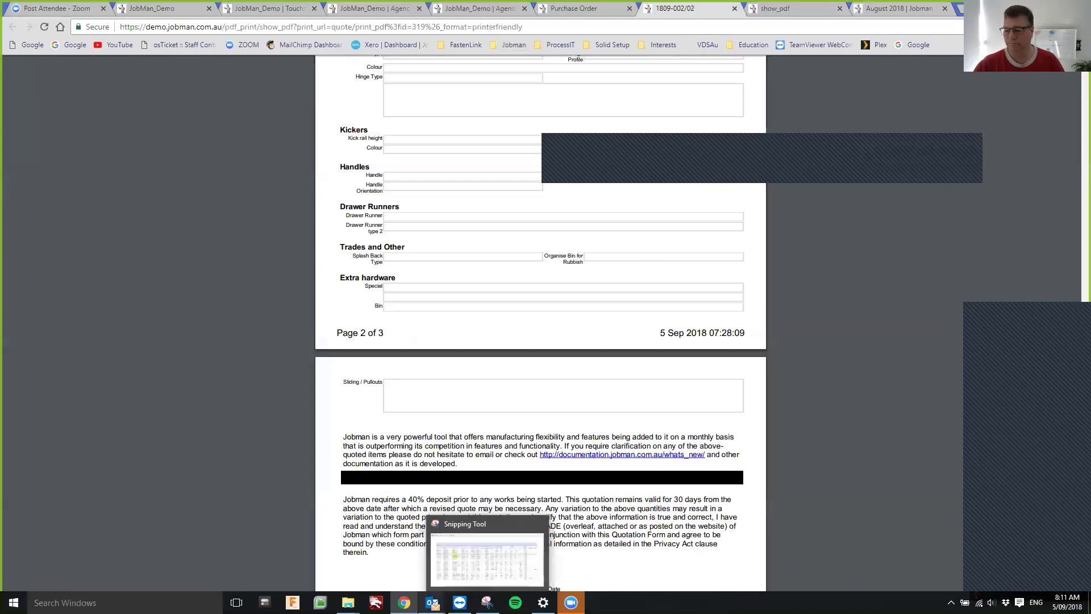
right_click(432, 603)
left_click(878, 12)
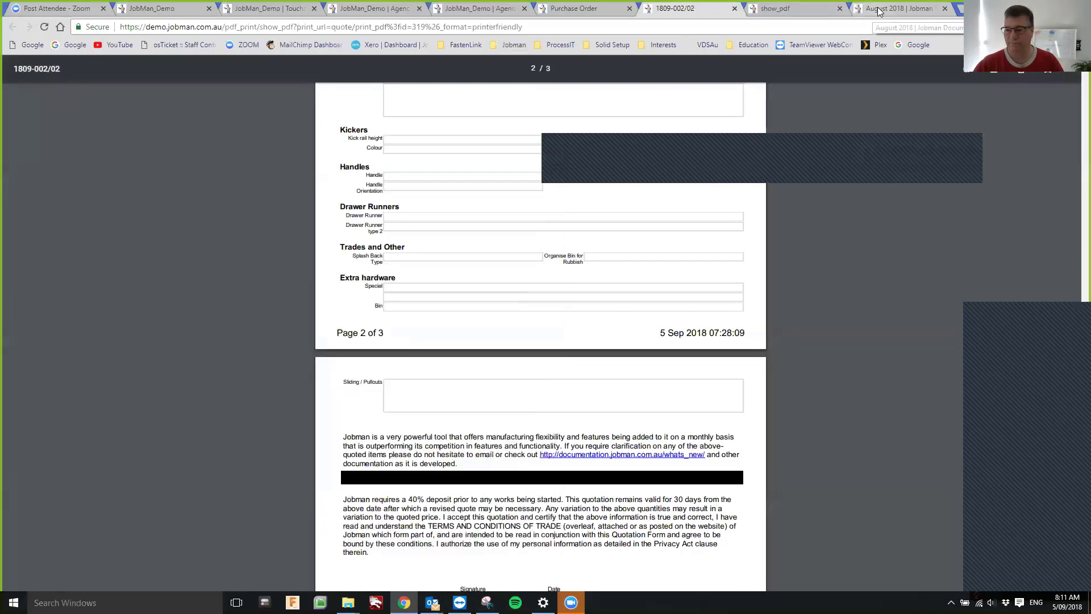
left_click(960, 9)
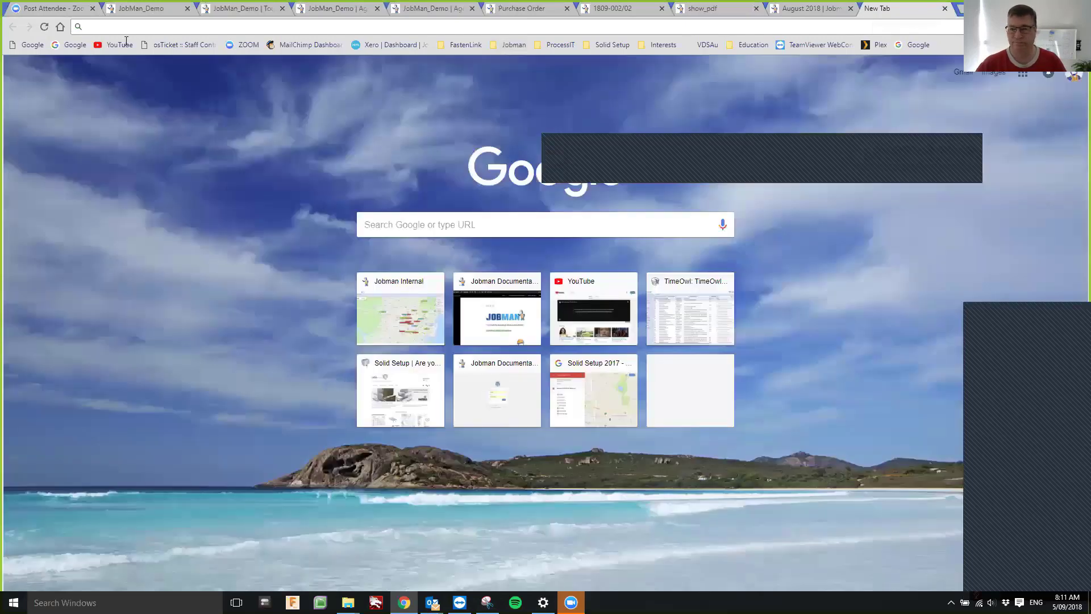
type("jo")
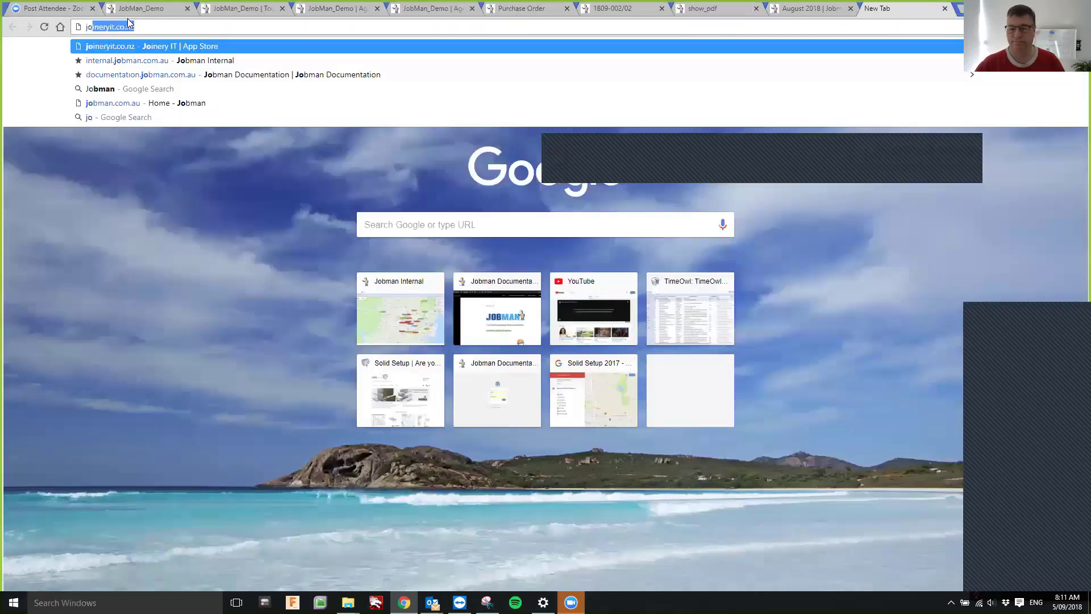
type("bman.com.au")
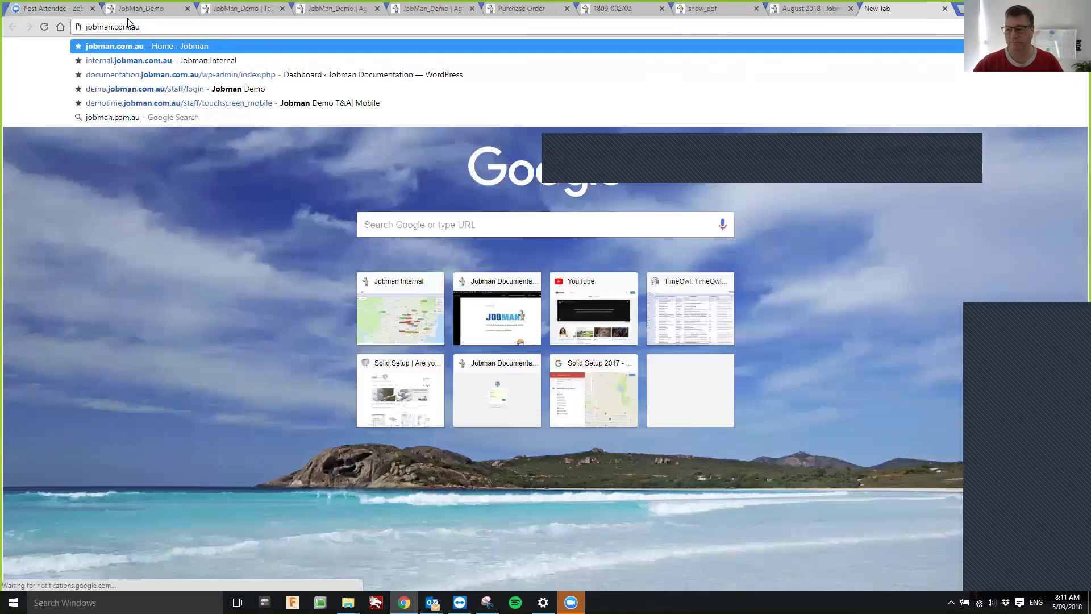
key("Return")
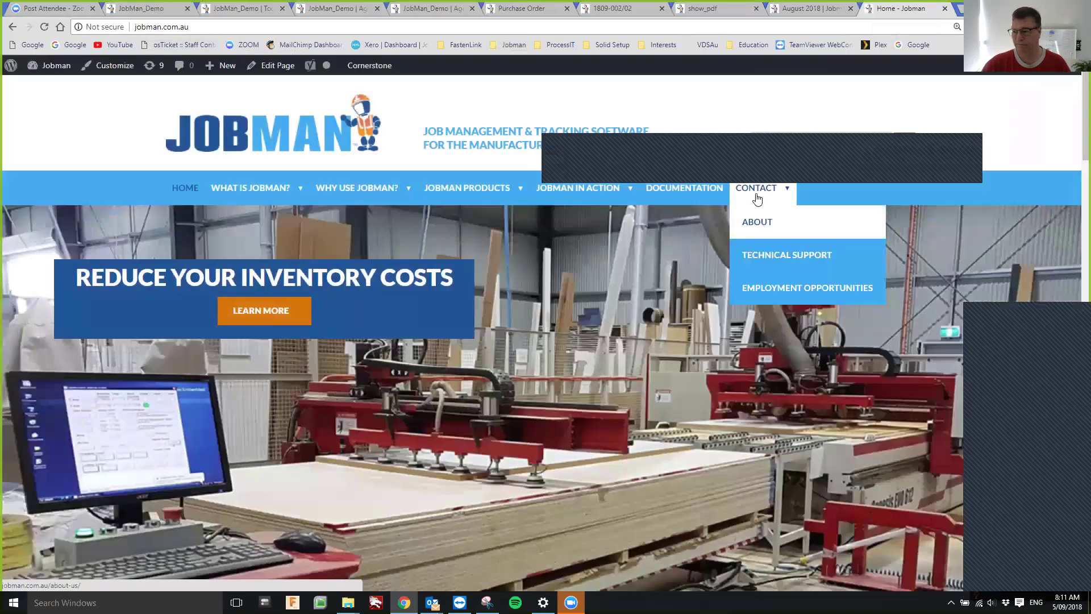
Step: Scroll through the CONTACT page's enquiry form, then open a blank new tab
left_click(756, 193)
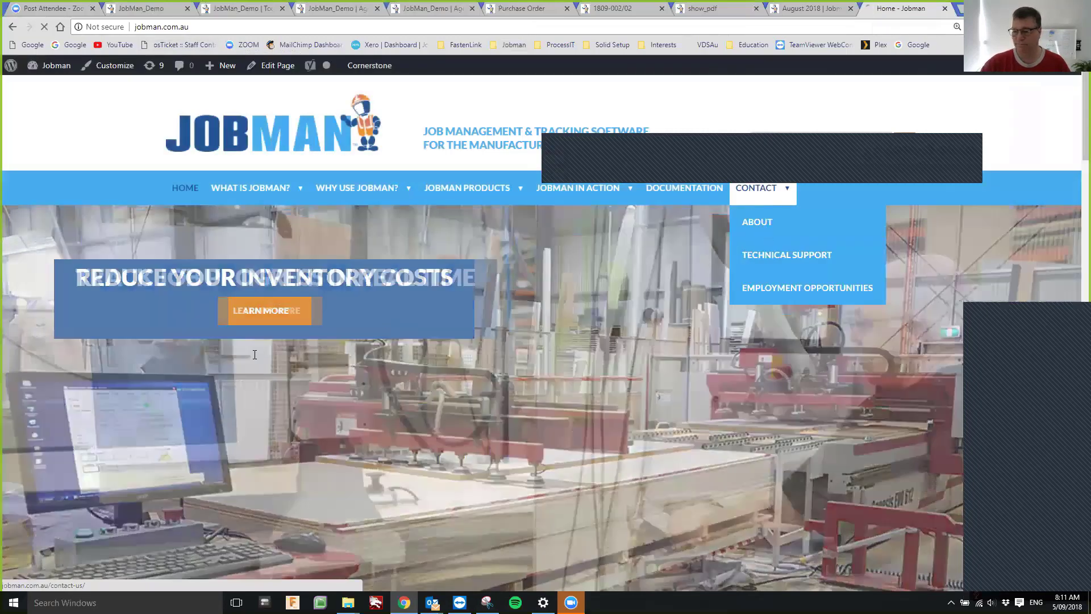
scroll(256, 451, "down", 4)
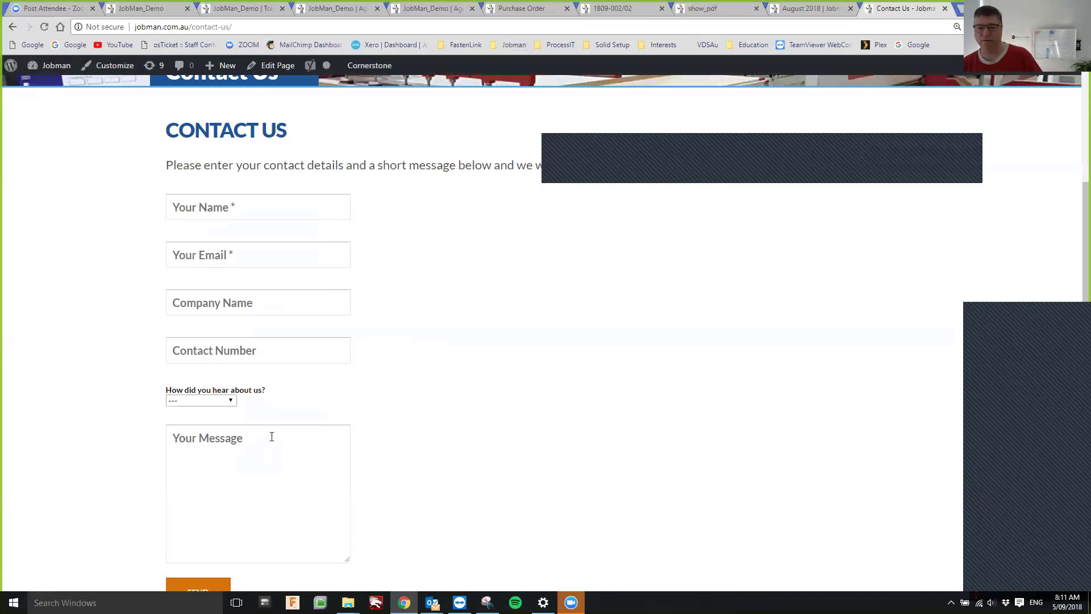
scroll(272, 436, "up", 3)
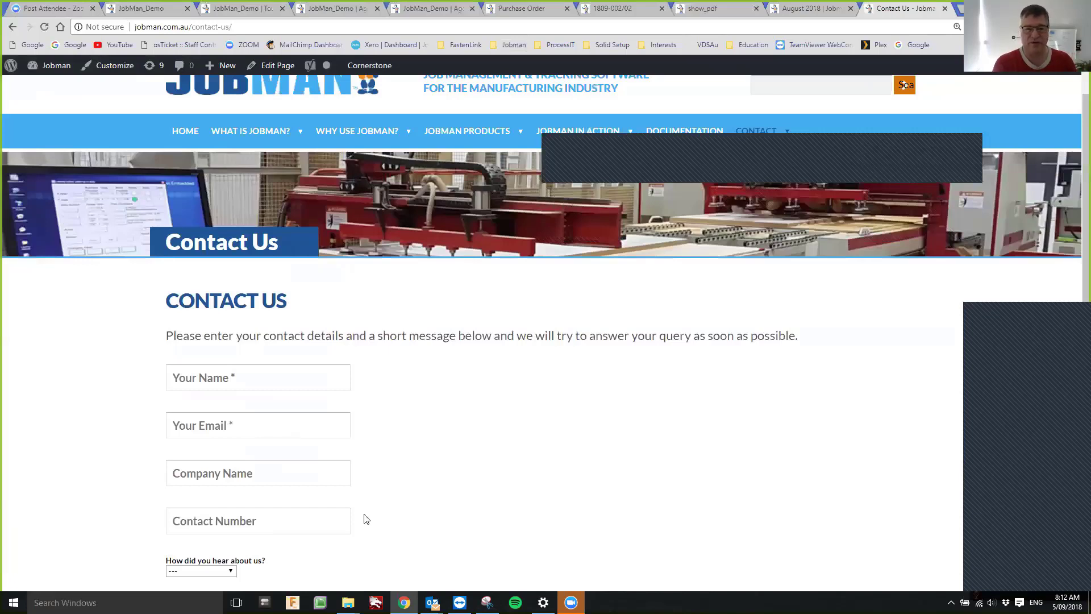
scroll(363, 516, "down", 1)
left_click(960, 9)
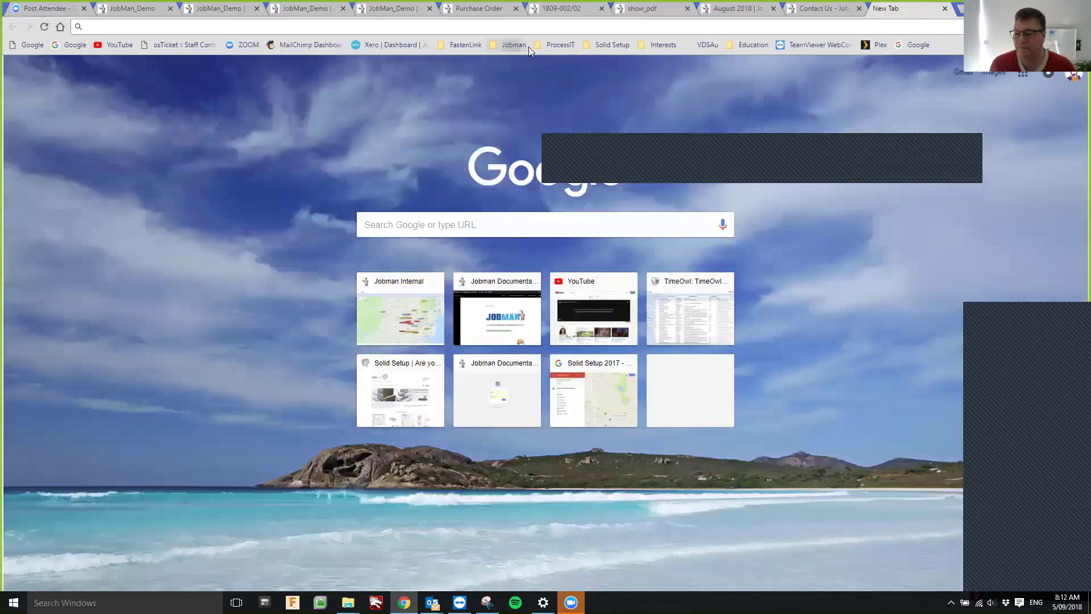
Step: Open Jobman Template Site from the JOBMAN SITES bookmarks, log in, and open Admin > Job Status
left_click(569, 43)
mouse_move(569, 48)
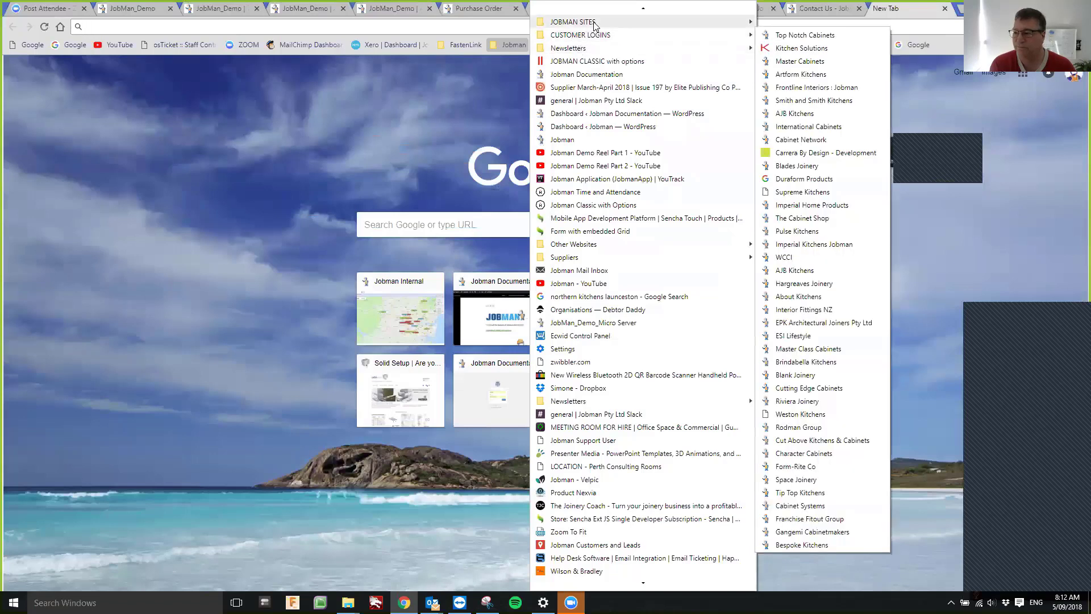
mouse_move(594, 24)
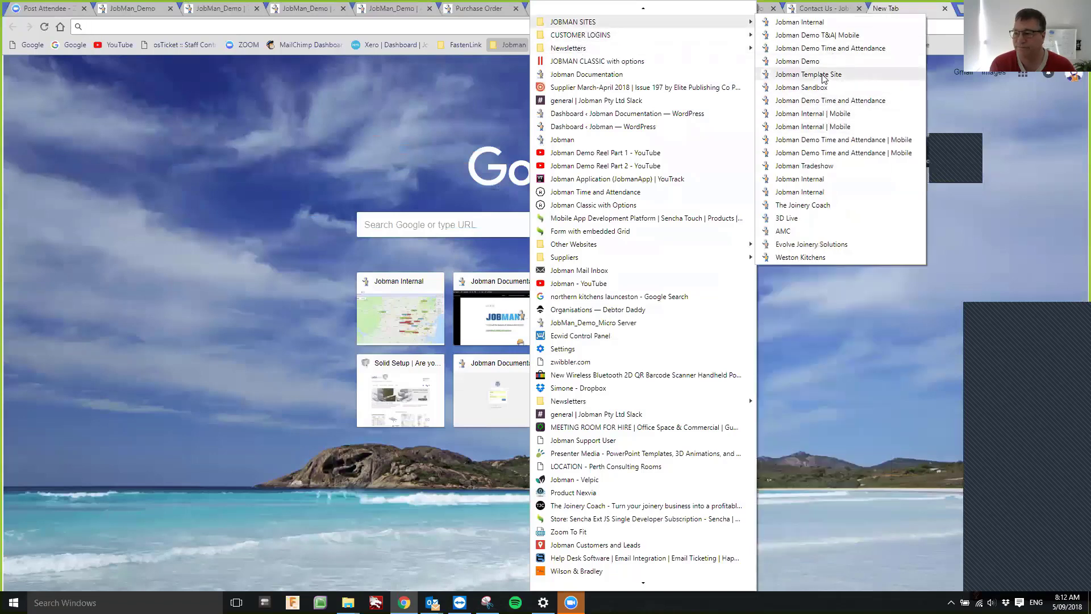
left_click(822, 75)
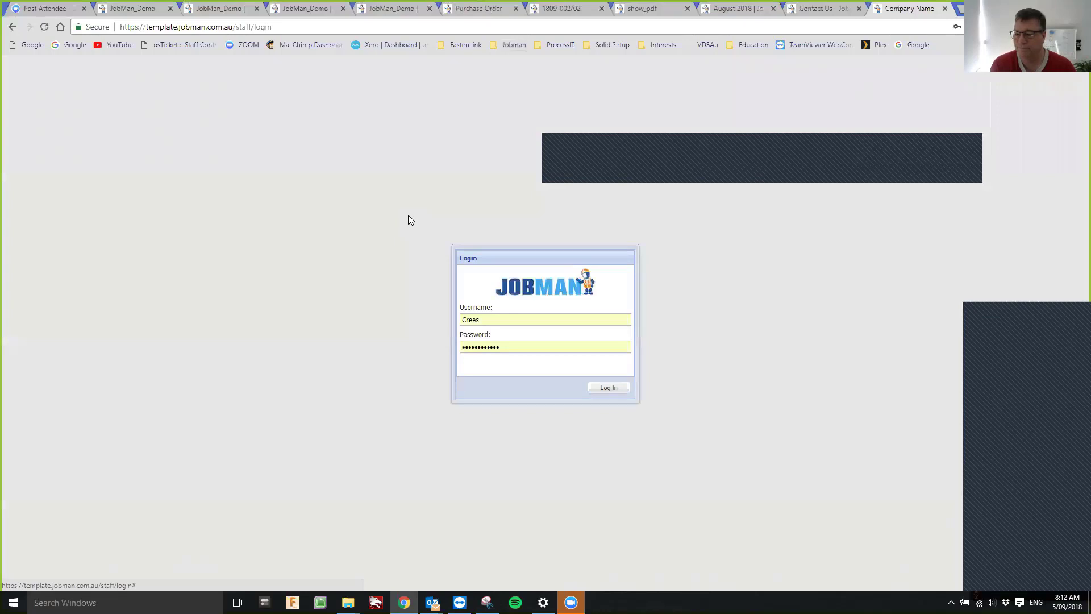
left_click(603, 388)
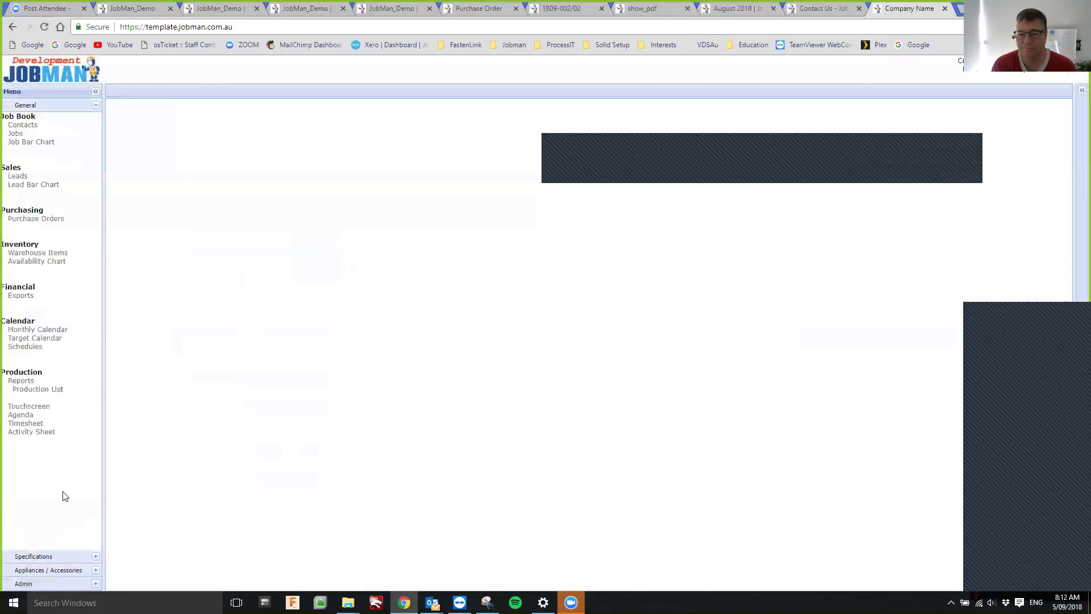
left_click(24, 585)
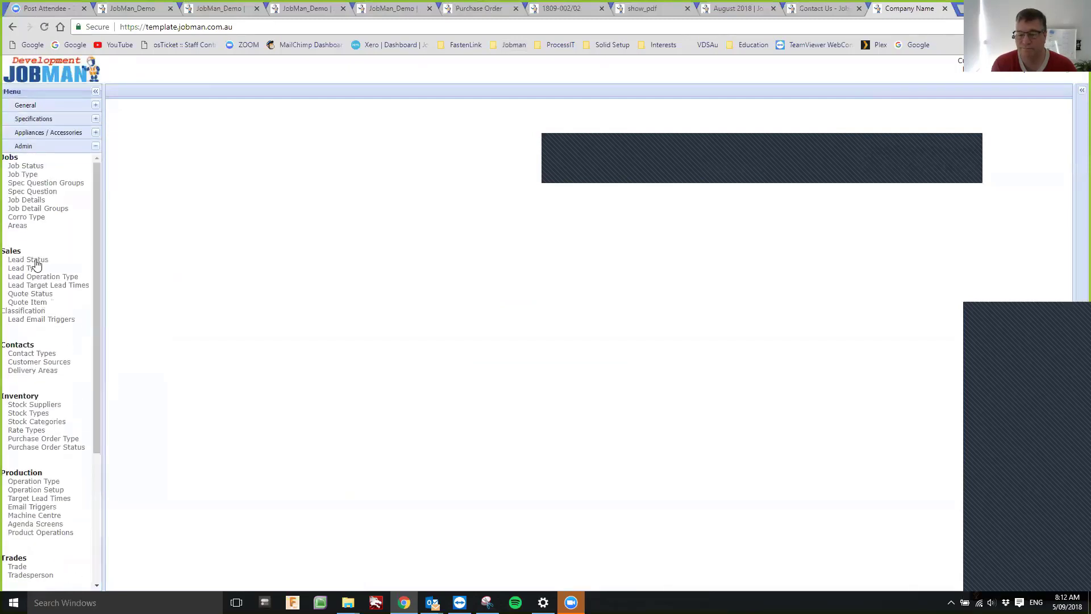
left_click(25, 166)
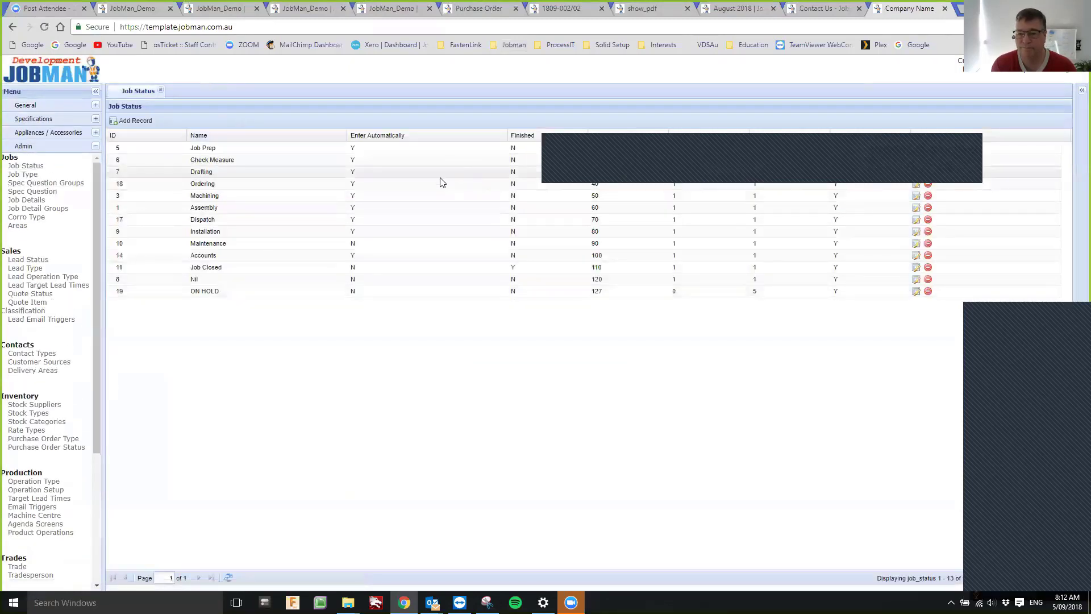